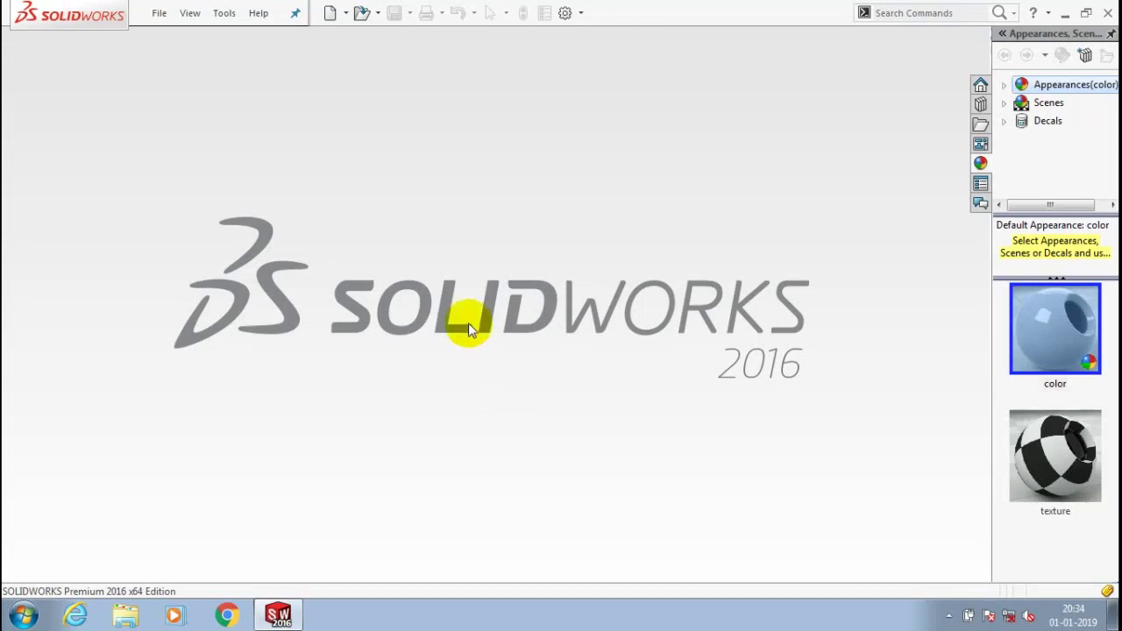
# Create a new assembly document
pyautogui.click(157, 13)
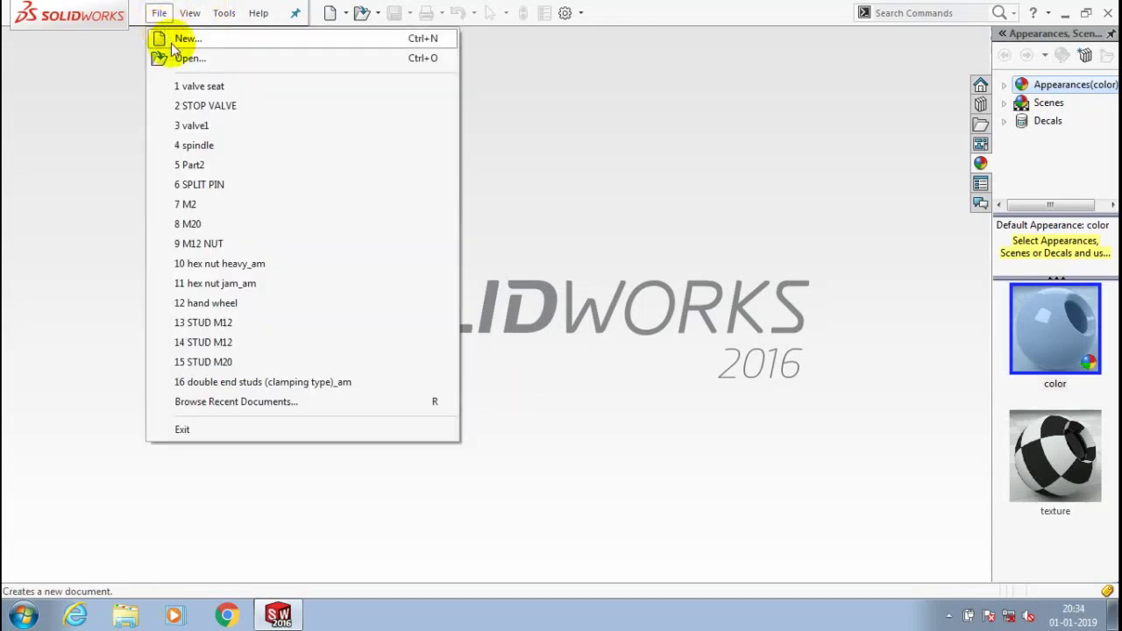
pyautogui.click(177, 39)
pyautogui.click(296, 206)
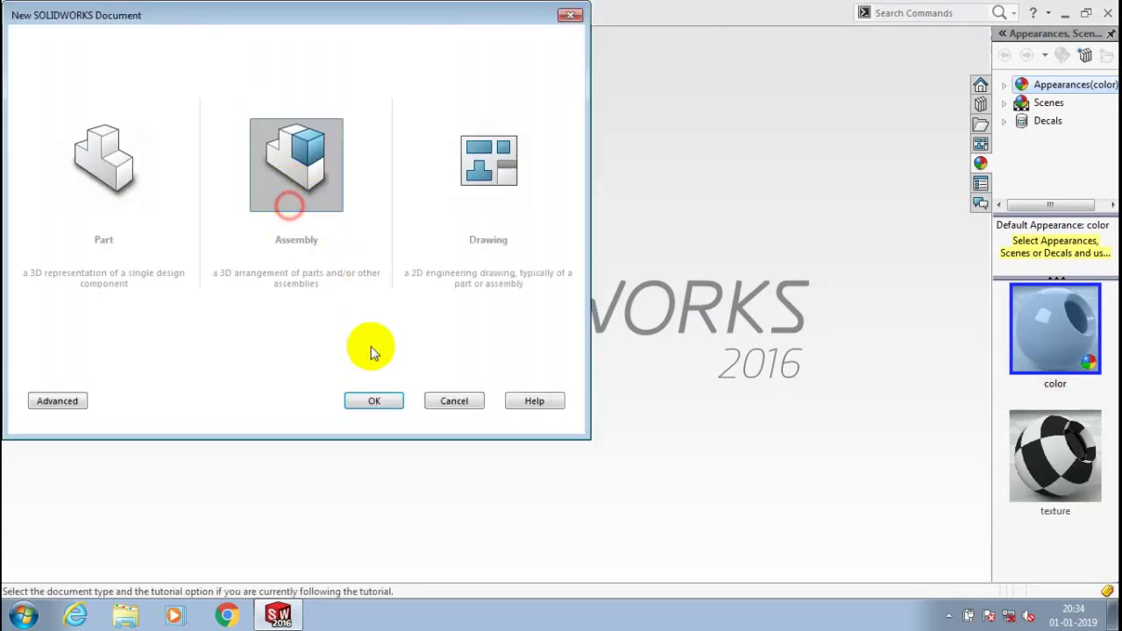
pyautogui.click(374, 406)
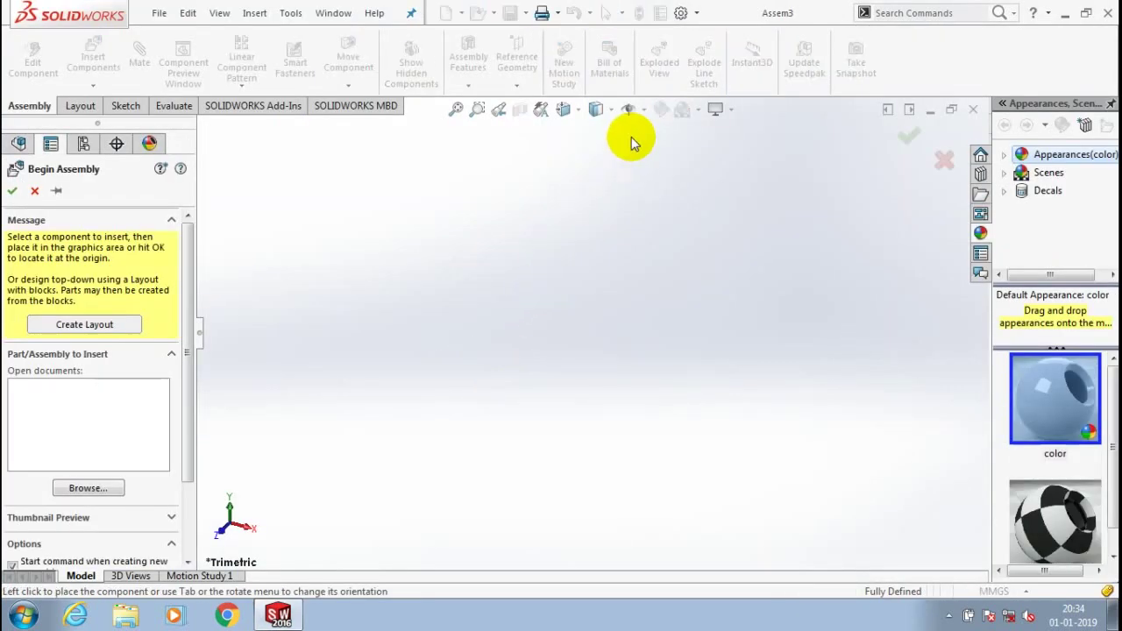
# Show the origins and insert the STOP VALVE part, placing it at the assembly origin
pyautogui.click(628, 109)
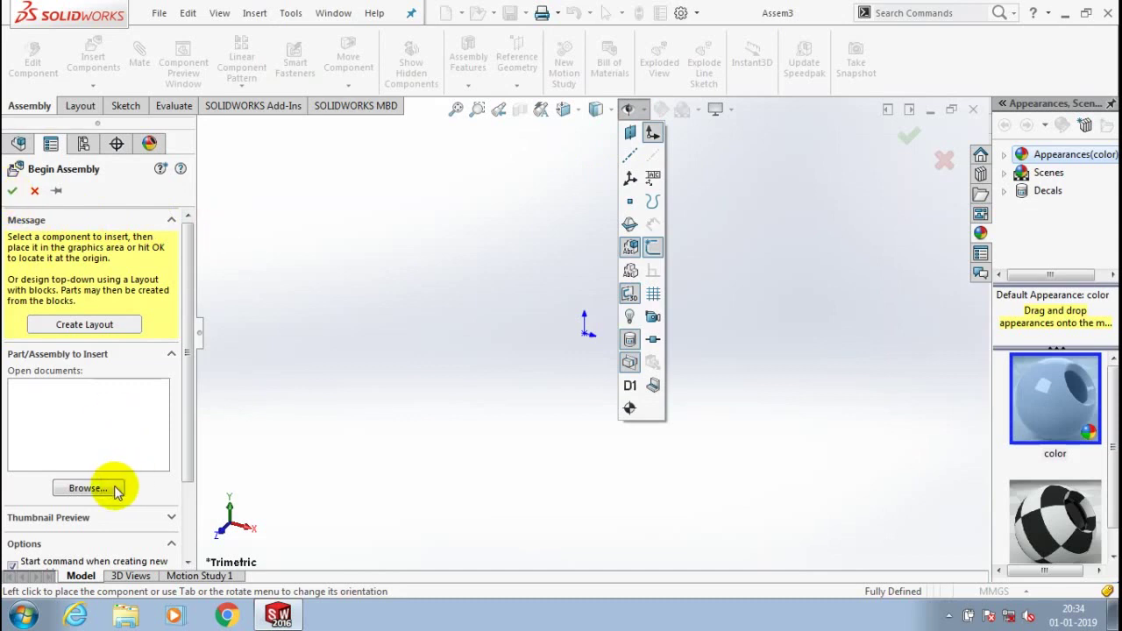
pyautogui.click(317, 380)
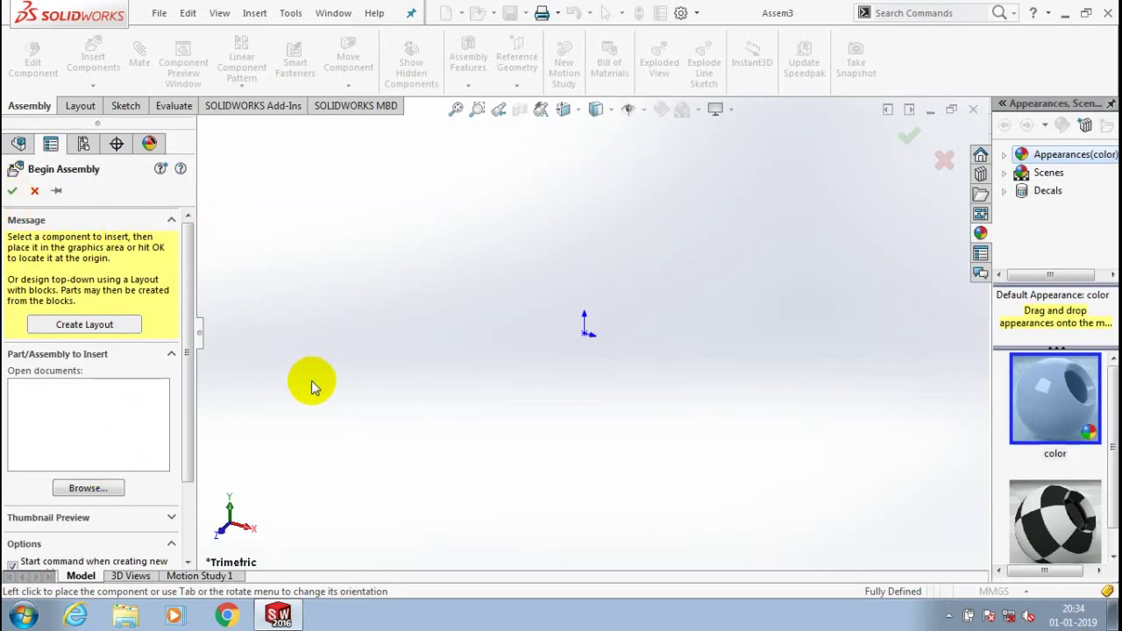
pyautogui.click(88, 489)
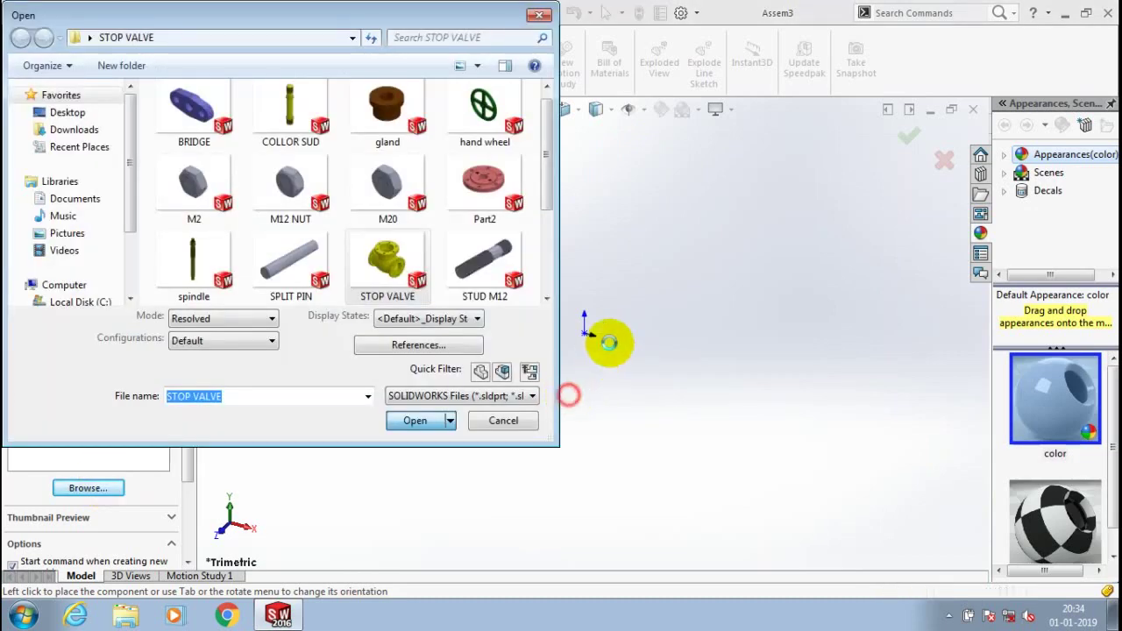
pyautogui.press('Return')
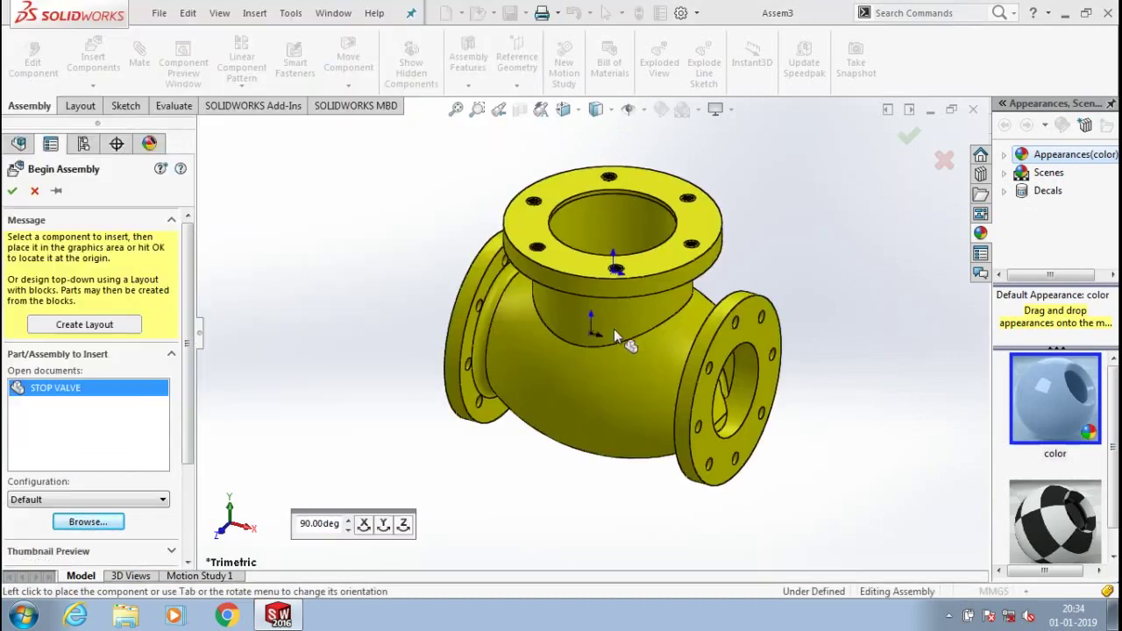
pyautogui.click(592, 330)
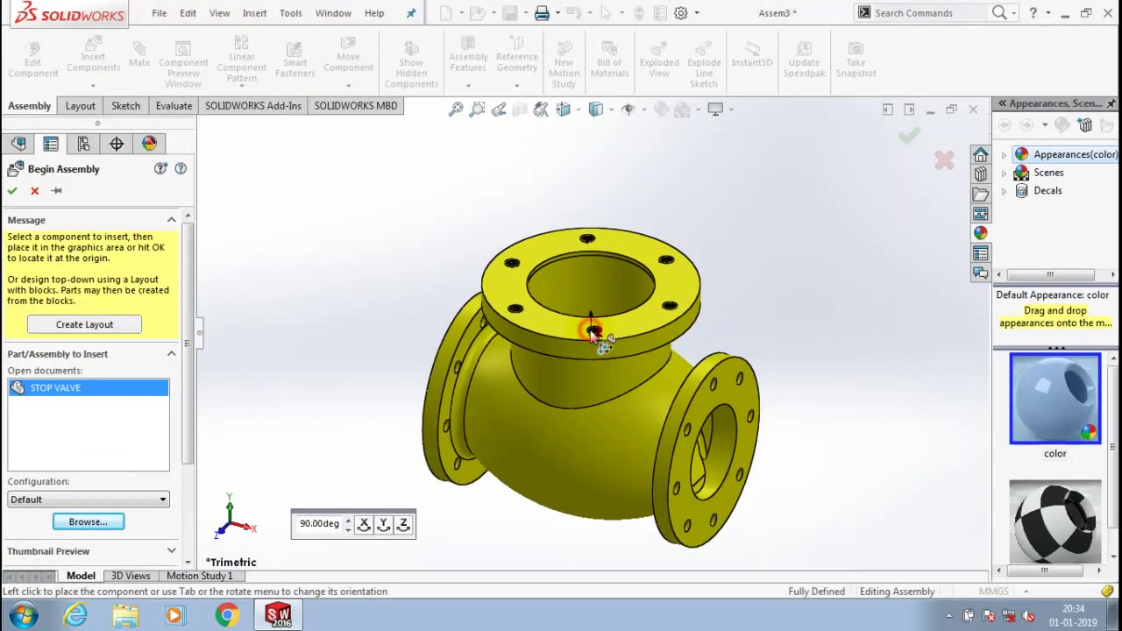
pyautogui.click(12, 190)
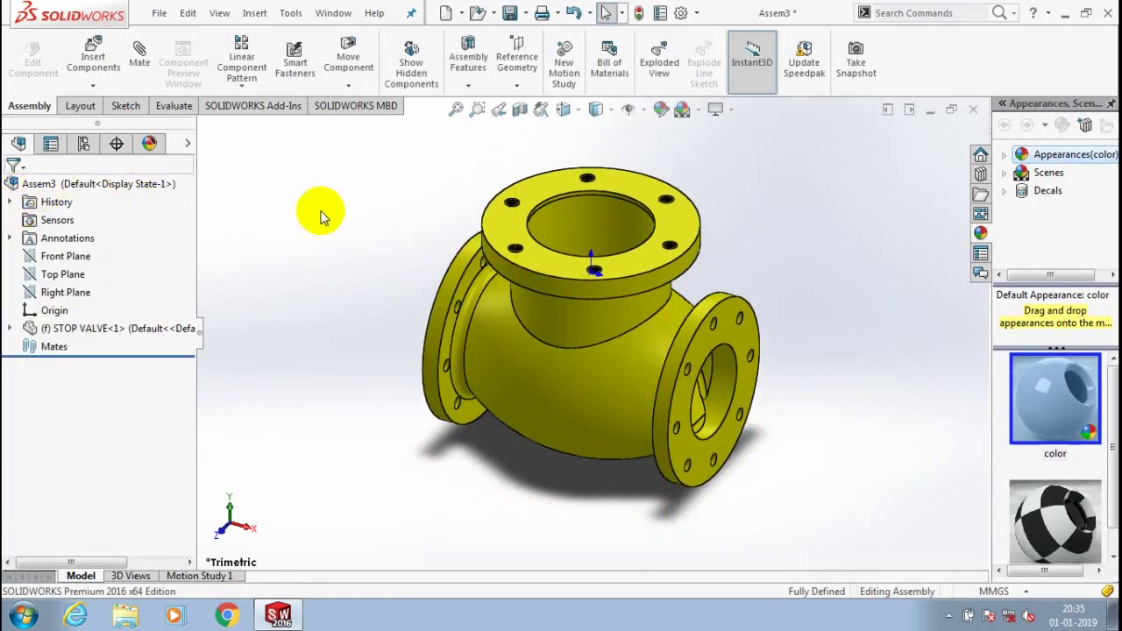
# Open the STOP VALVE component as a separate part document for editing
pyautogui.click(505, 363)
pyautogui.rightClick(505, 362)
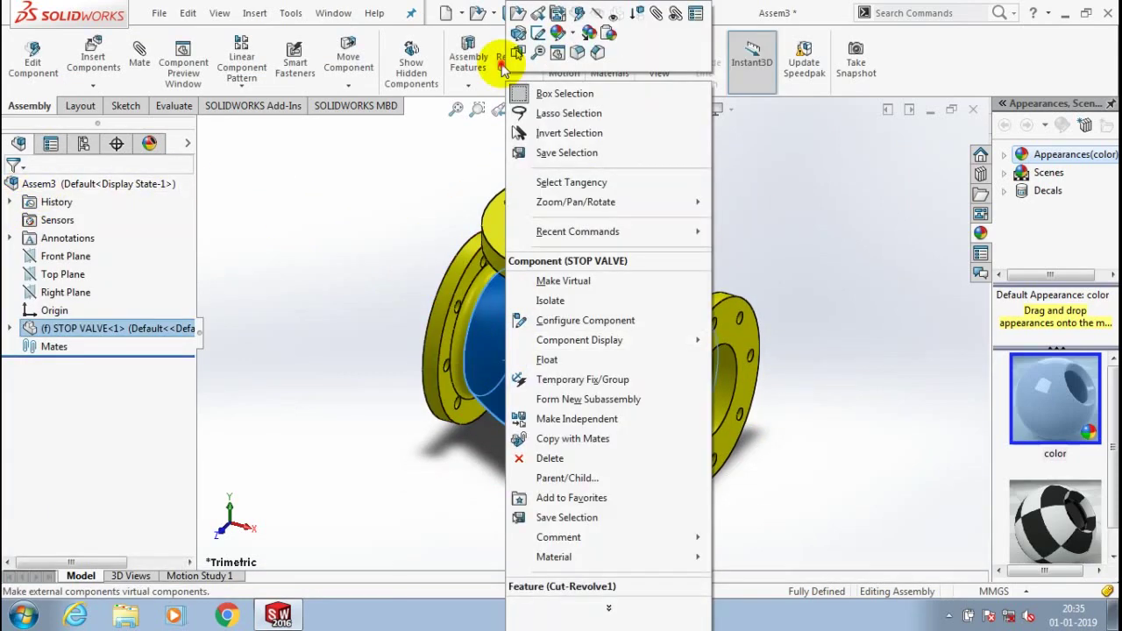
pyautogui.click(504, 67)
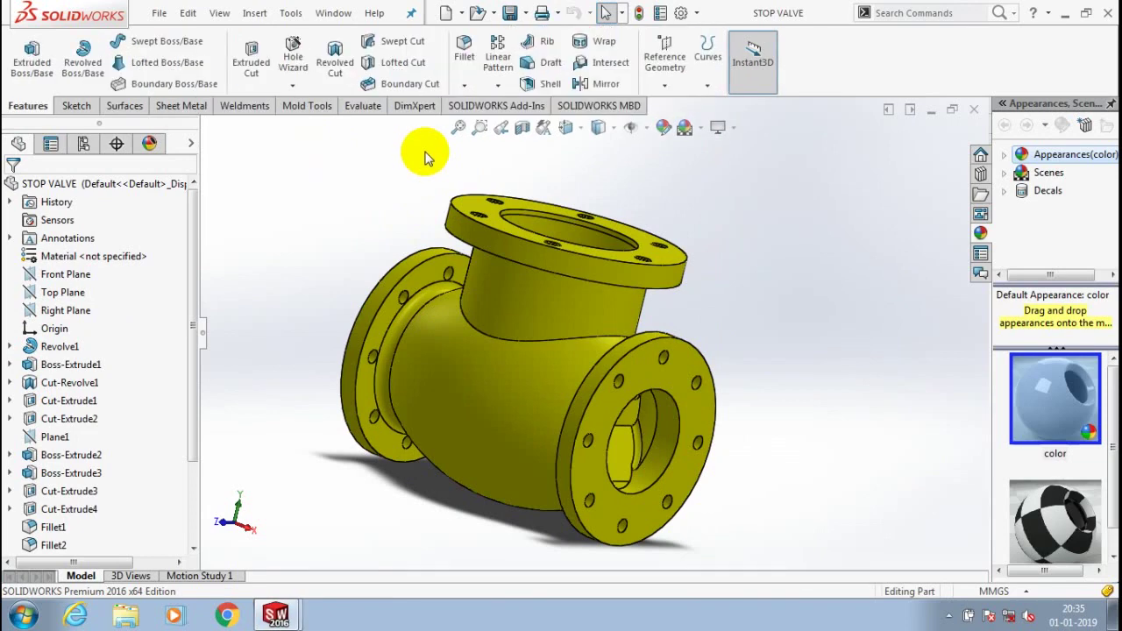
# Add a 10 mm symmetric fillet along the edge where the upper neck meets the valve body
pyautogui.click(463, 87)
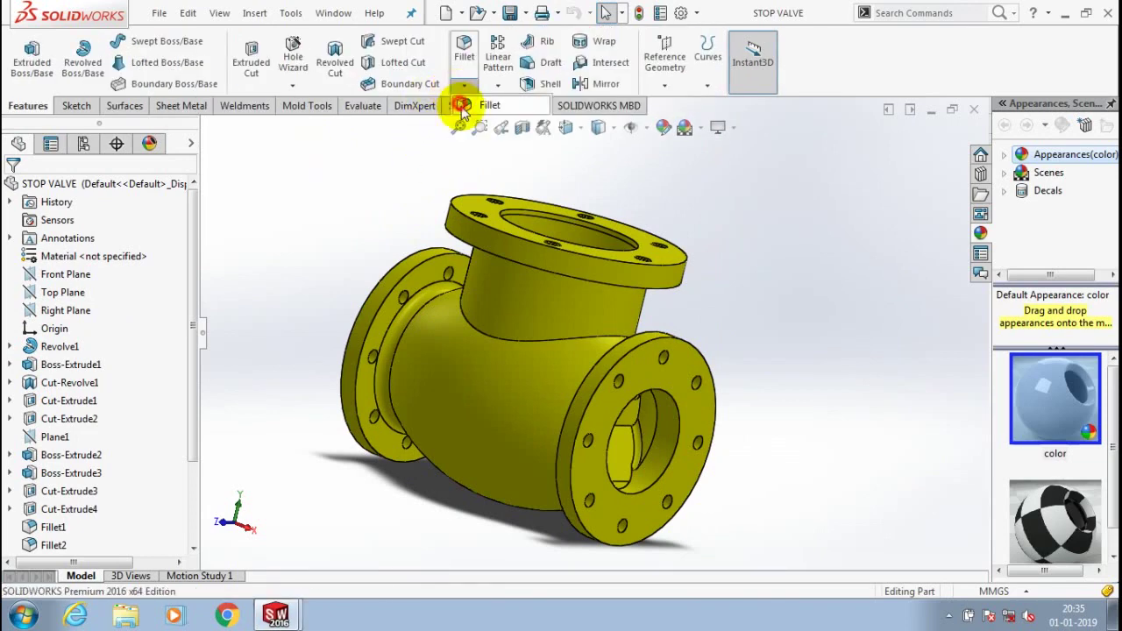
pyautogui.click(480, 105)
pyautogui.click(510, 339)
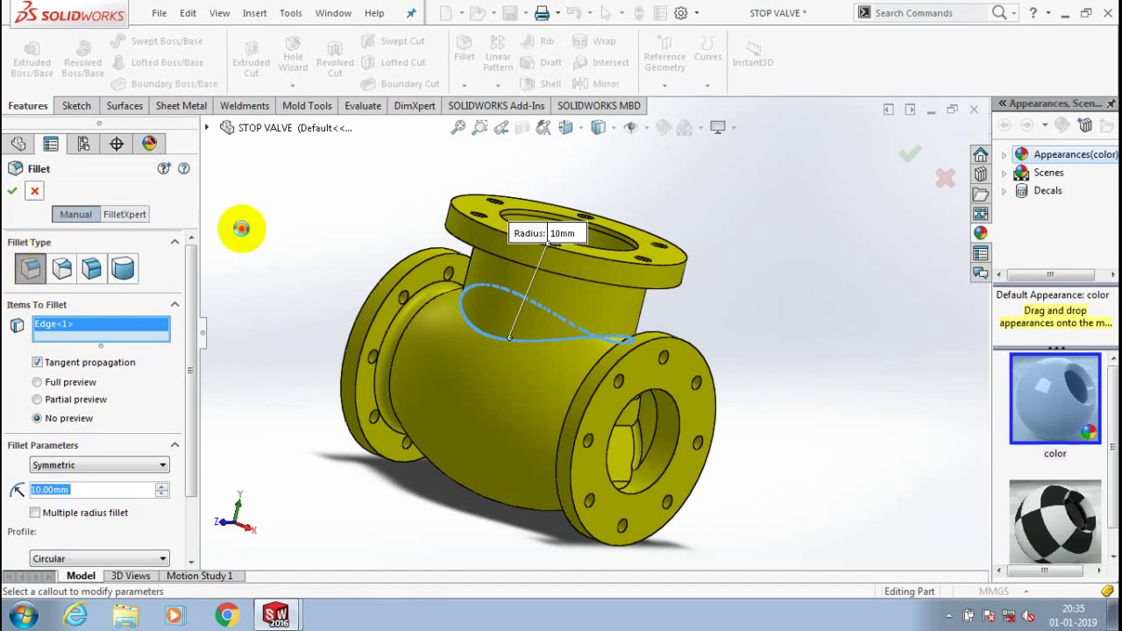
pyautogui.click(241, 228)
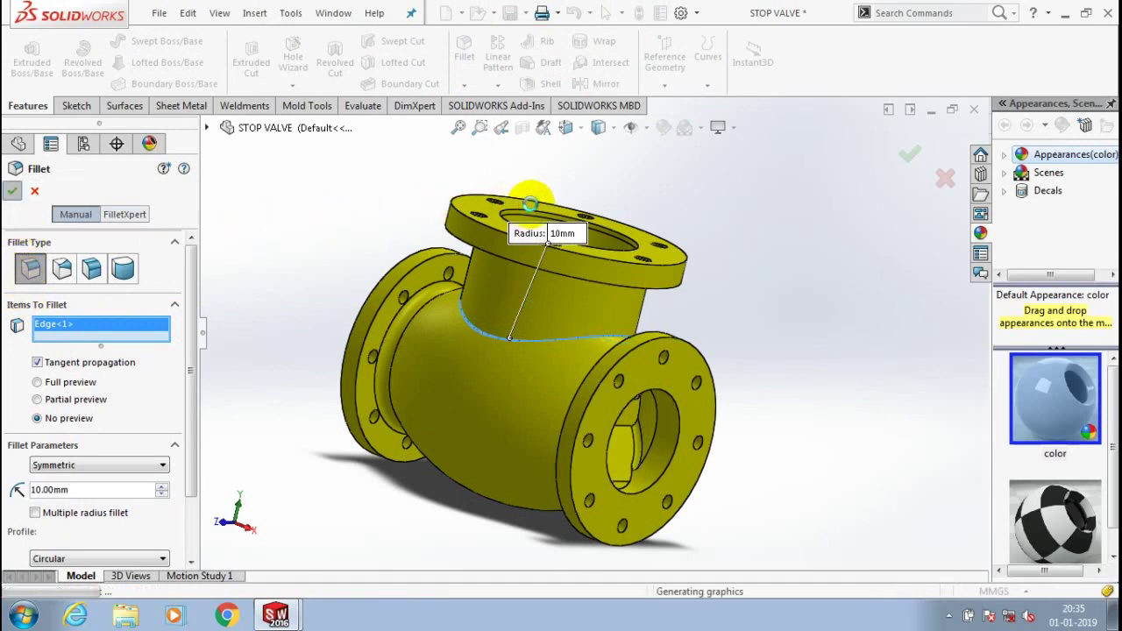
pyautogui.click(910, 155)
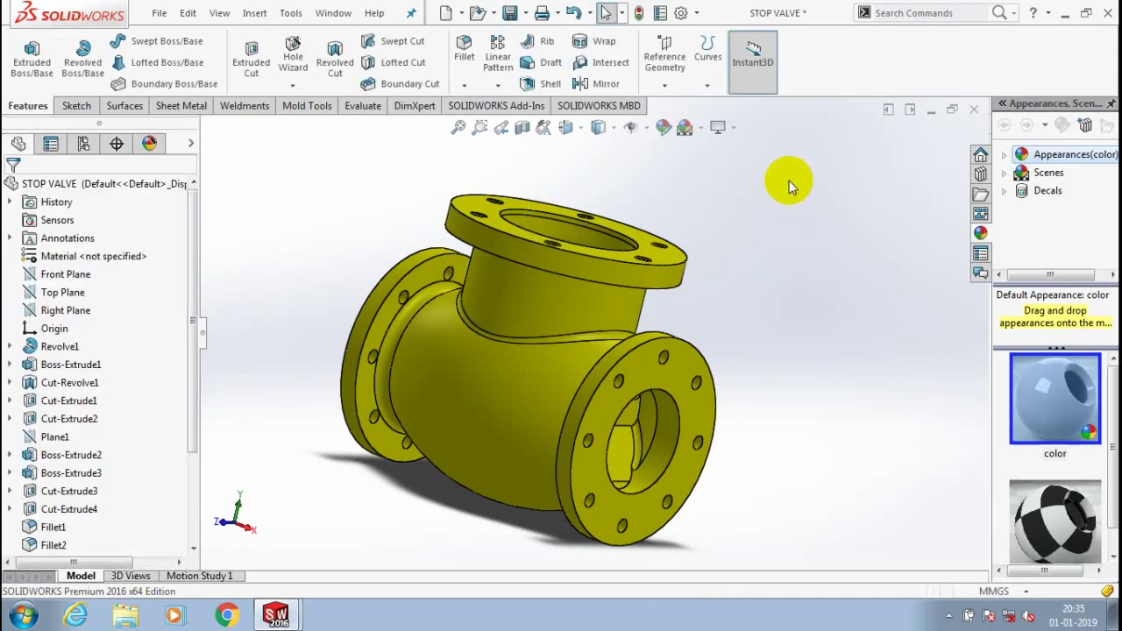
pyautogui.moveTo(790, 180); pyautogui.dragTo(585, 306, button='middle')
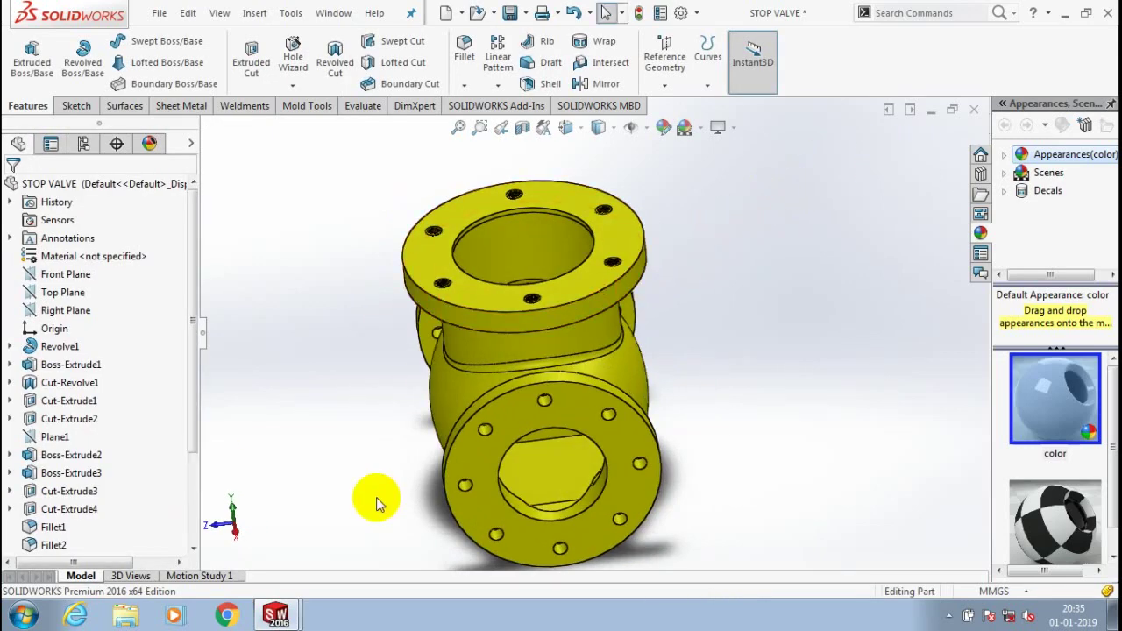
# Return to the assembly and rebuild it with the modified STOP VALVE part
pyautogui.hotkey('ctrl', 'Tab')
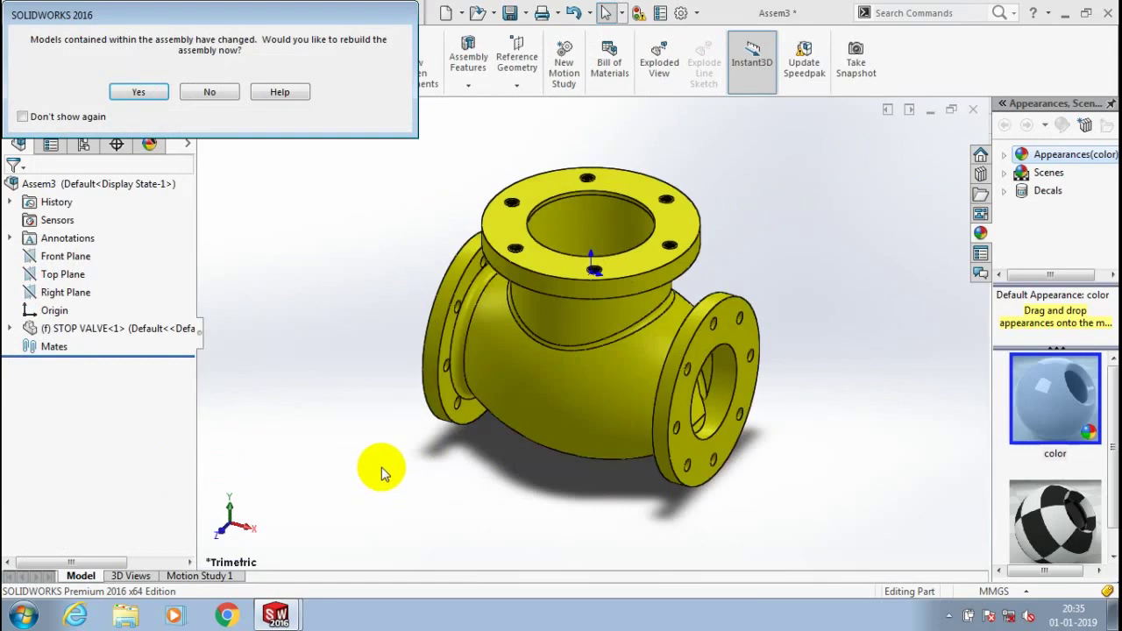
pyautogui.click(368, 230)
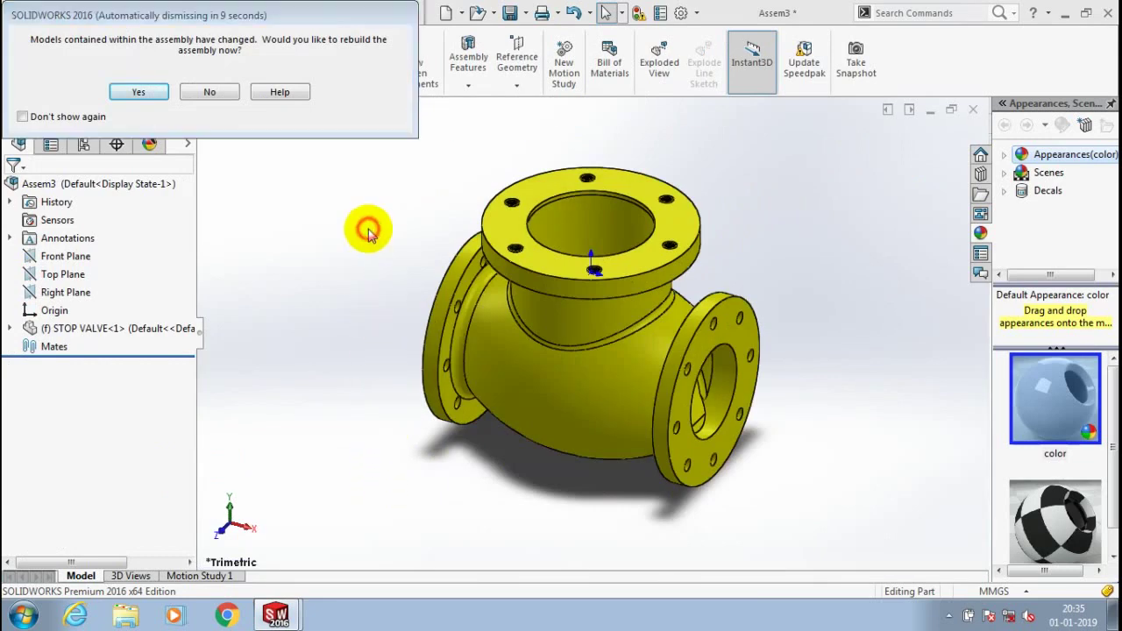
pyautogui.click(497, 212)
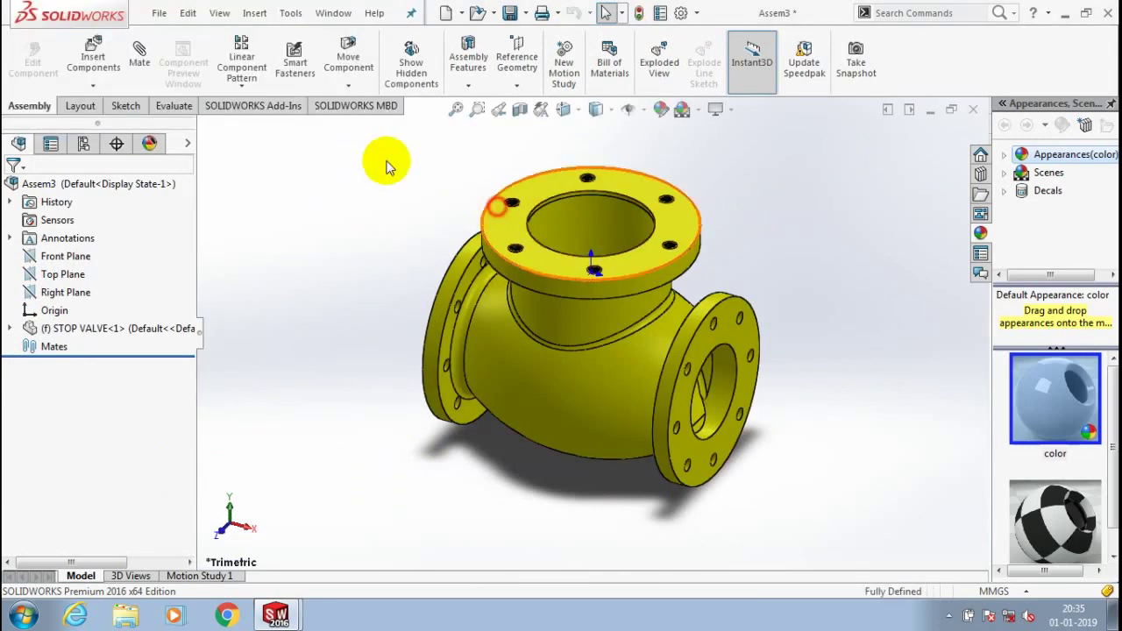
# Insert the valve seat part, place it freely beside the valve body's upper flange, and hide the origins
pyautogui.click(93, 85)
pyautogui.click(92, 104)
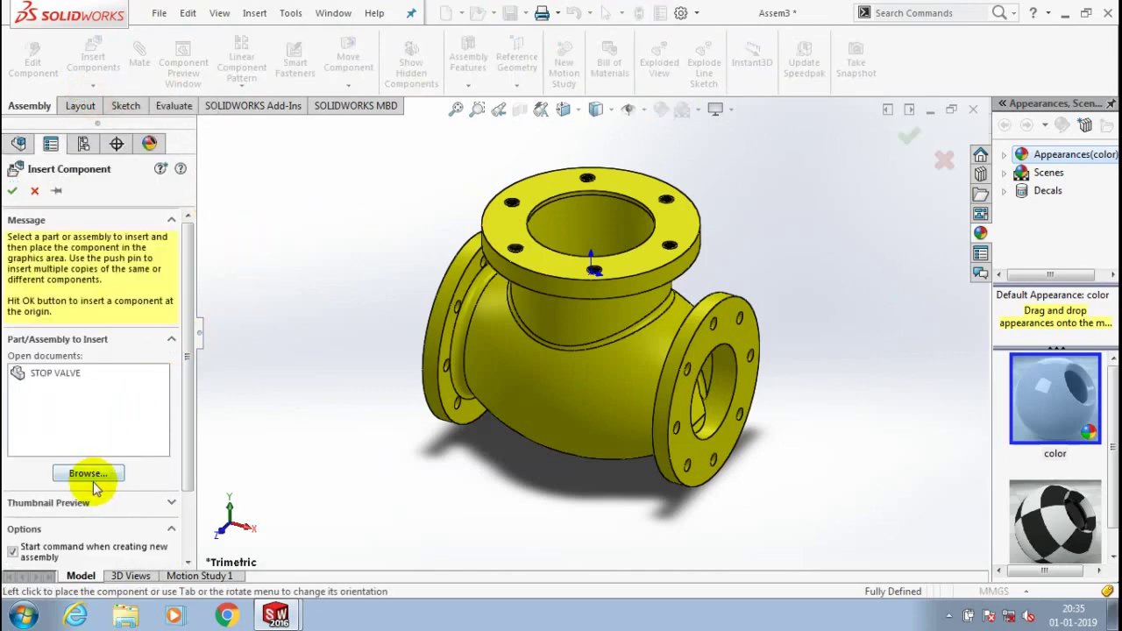
pyautogui.click(87, 472)
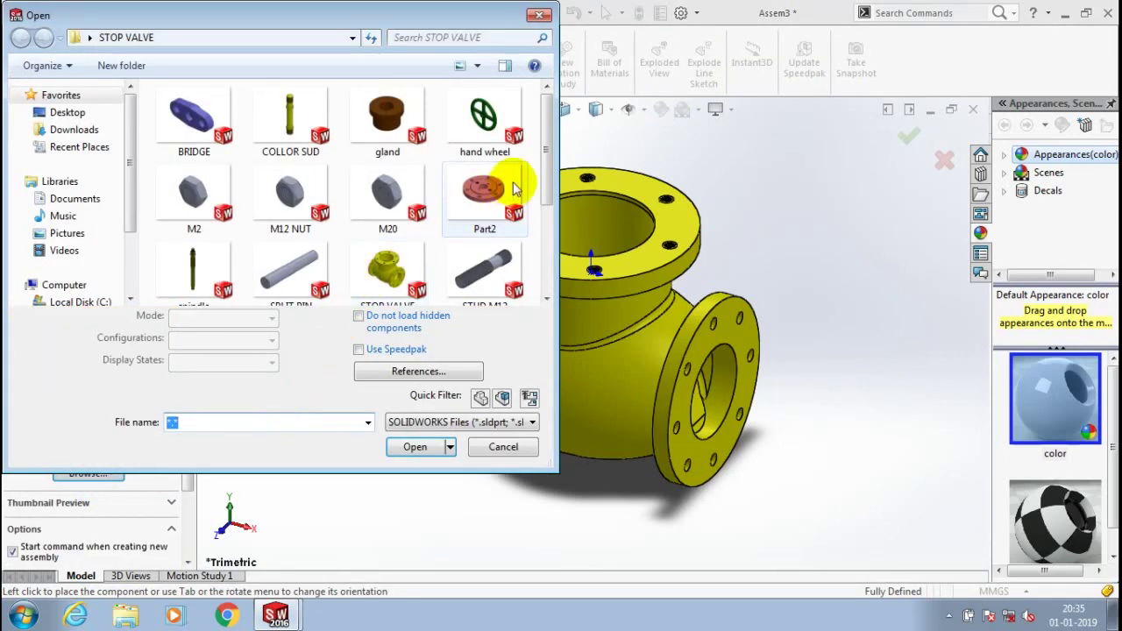
pyautogui.scroll(-2, 534, 233)
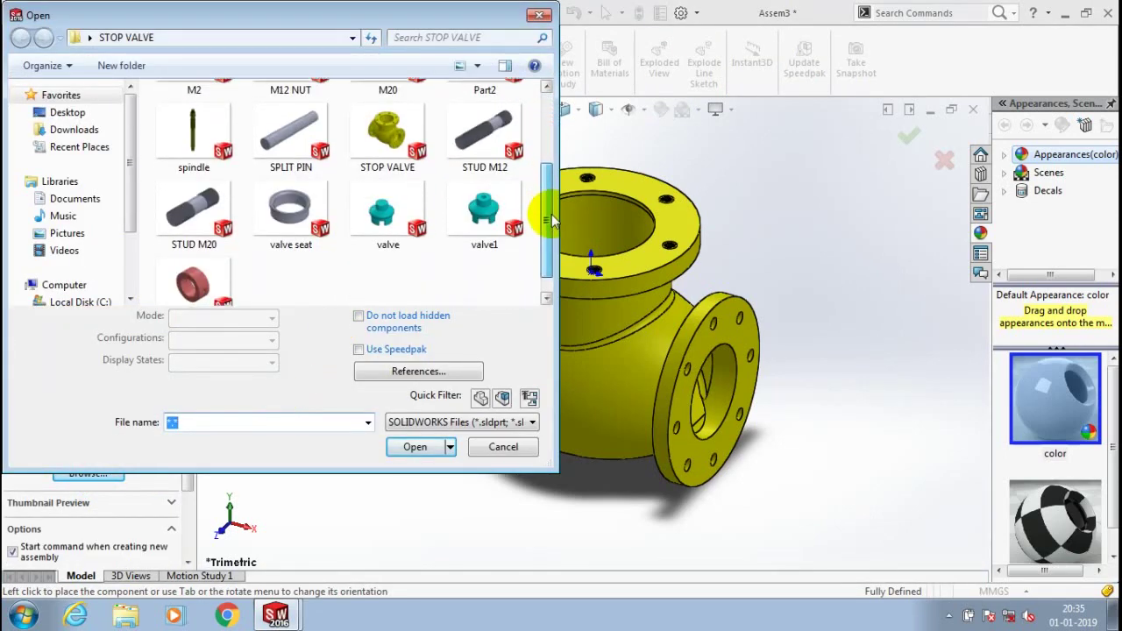
pyautogui.click(286, 230)
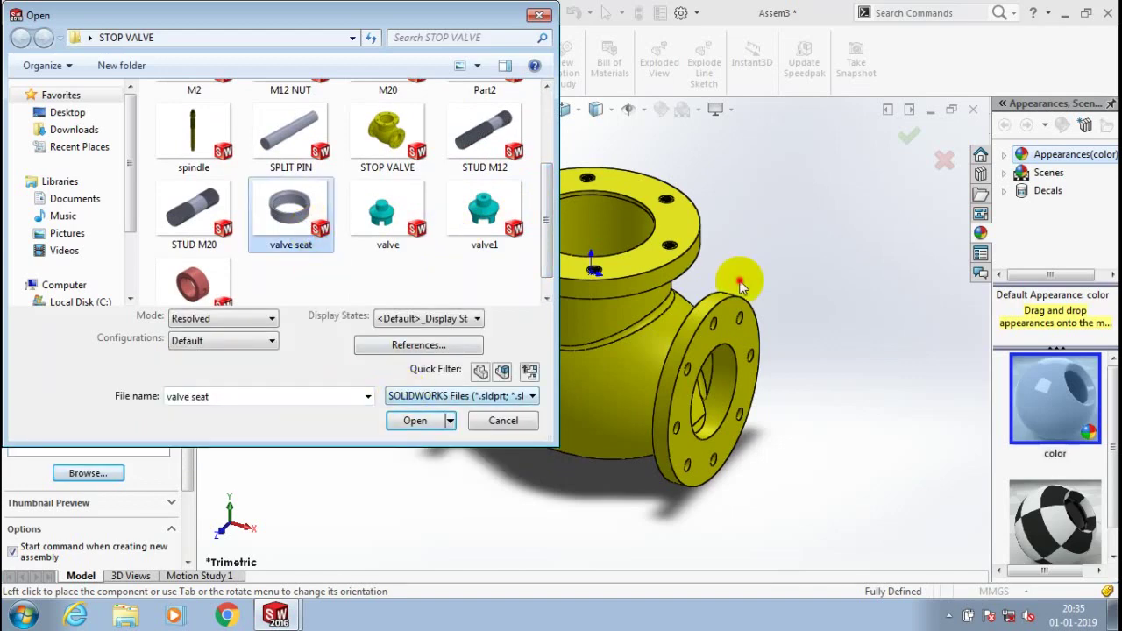
pyautogui.press('Return')
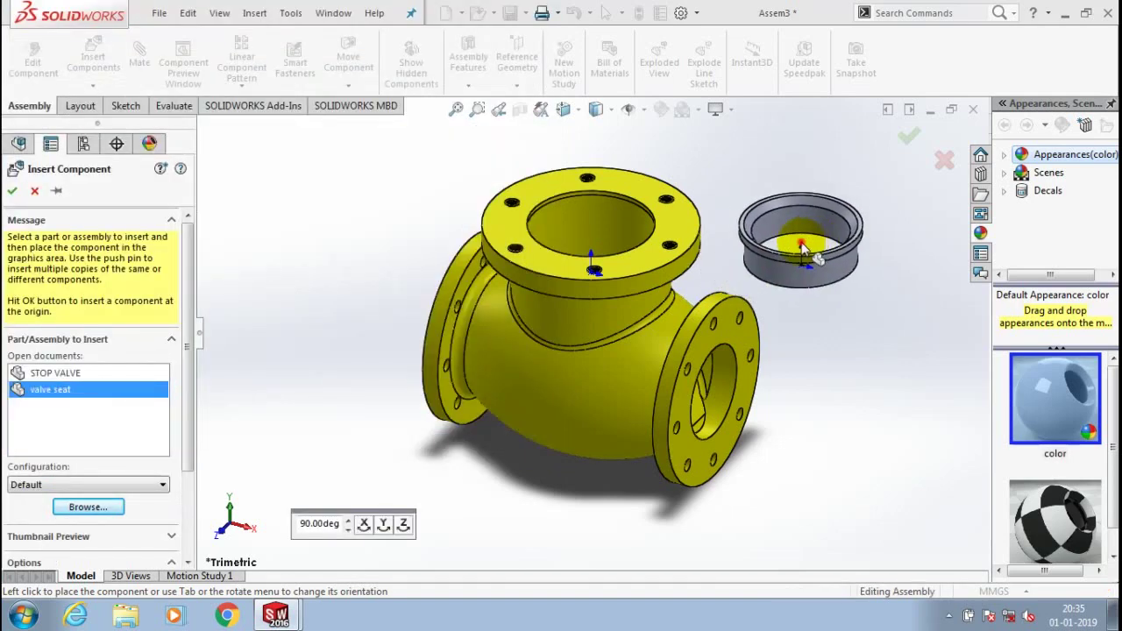
pyautogui.click(802, 242)
pyautogui.click(639, 110)
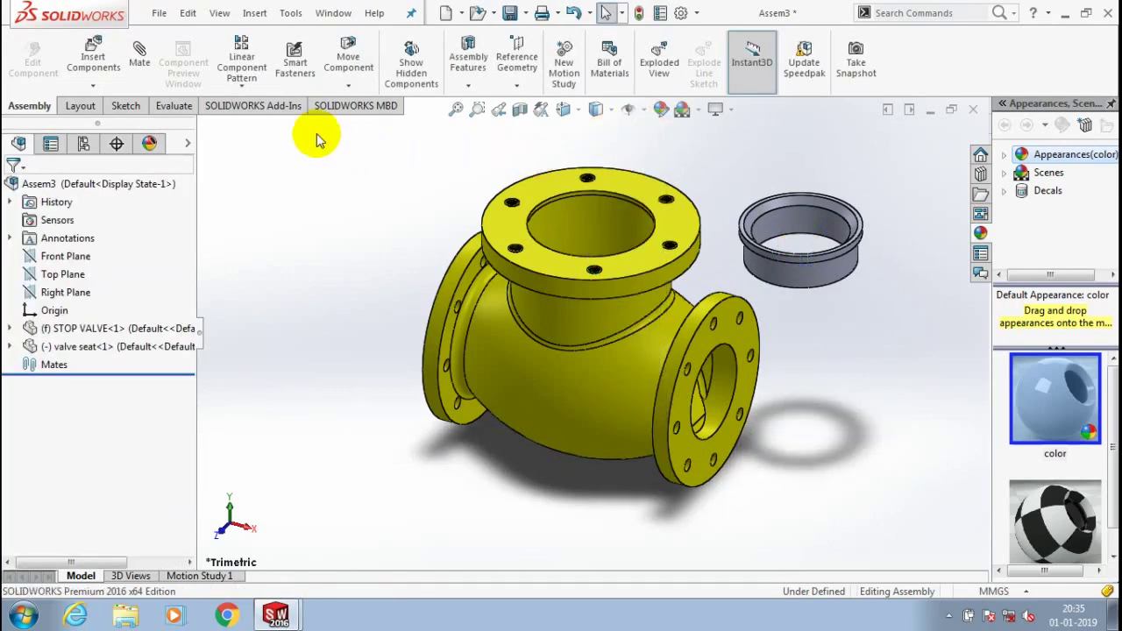
# Mate the valve seat's cylindrical face concentric with the valve body's upper bore, and pull the seat up above the flange
pyautogui.click(140, 59)
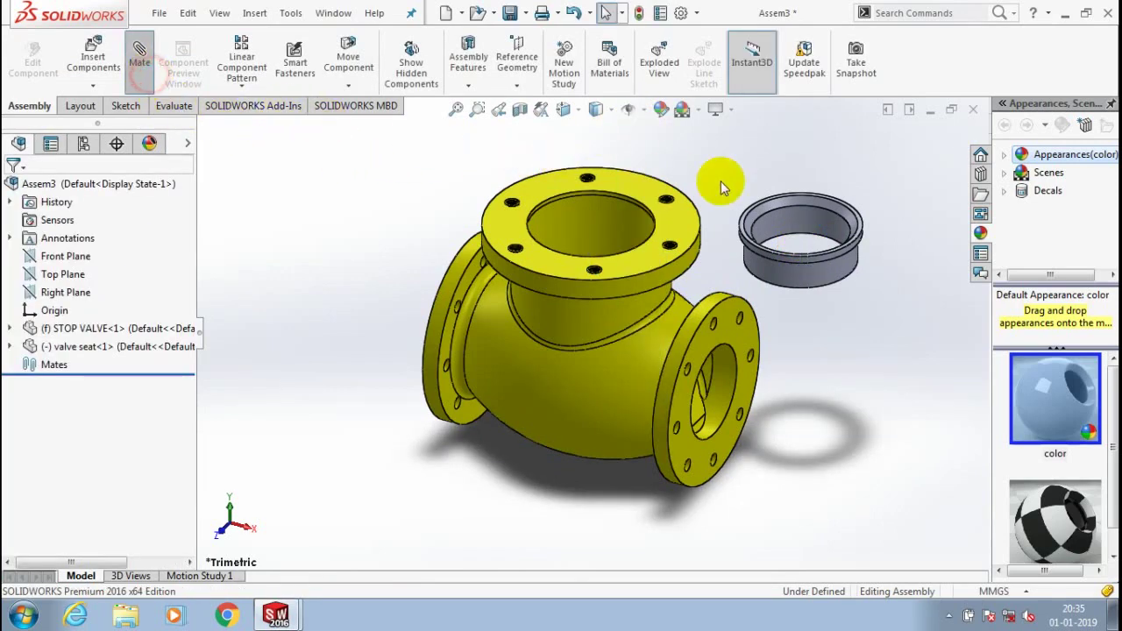
pyautogui.scroll(-3, 787, 222)
pyautogui.click(787, 222)
pyautogui.click(542, 214)
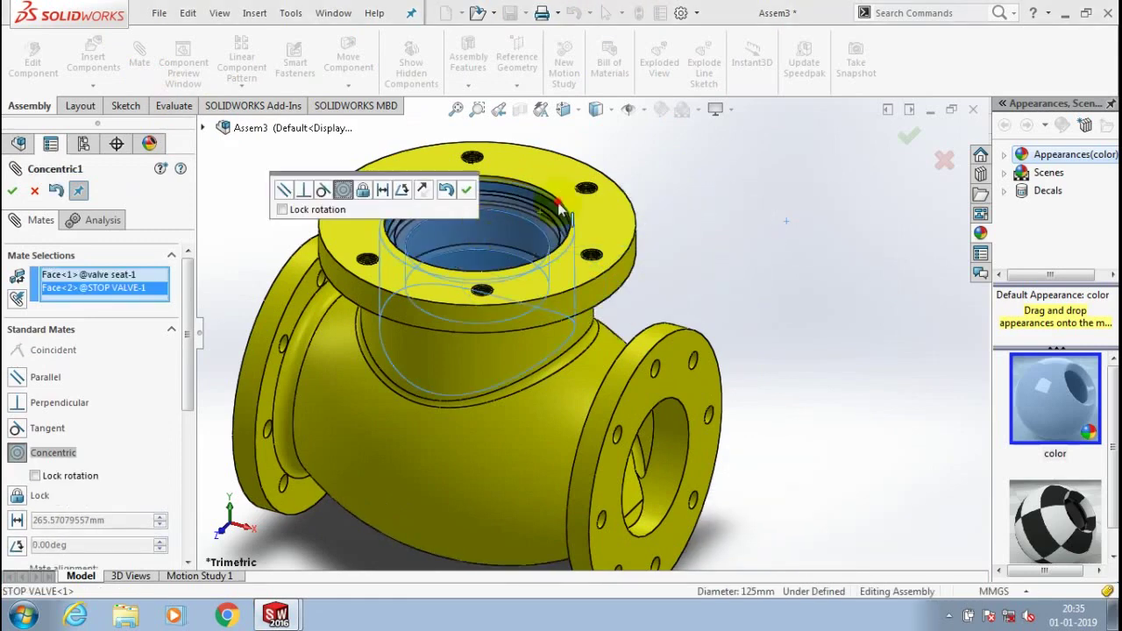
pyautogui.press('Return')
pyautogui.moveTo(505, 217); pyautogui.dragTo(473, 158)
# Mate the underside of the valve seat's rim coincident with the ring face around the opening inside the valve body
pyautogui.click(118, 276)
pyautogui.scroll(-3, 440, 281)
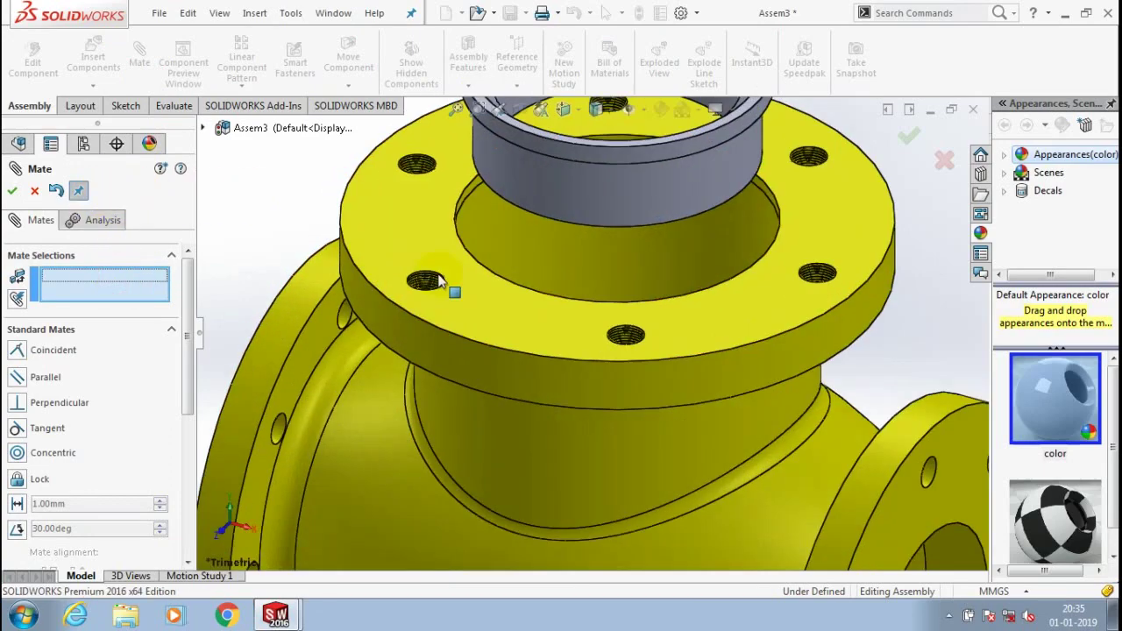
pyautogui.moveTo(440, 281); pyautogui.dragTo(448, 329, button='middle')
pyautogui.scroll(-2, 556, 287)
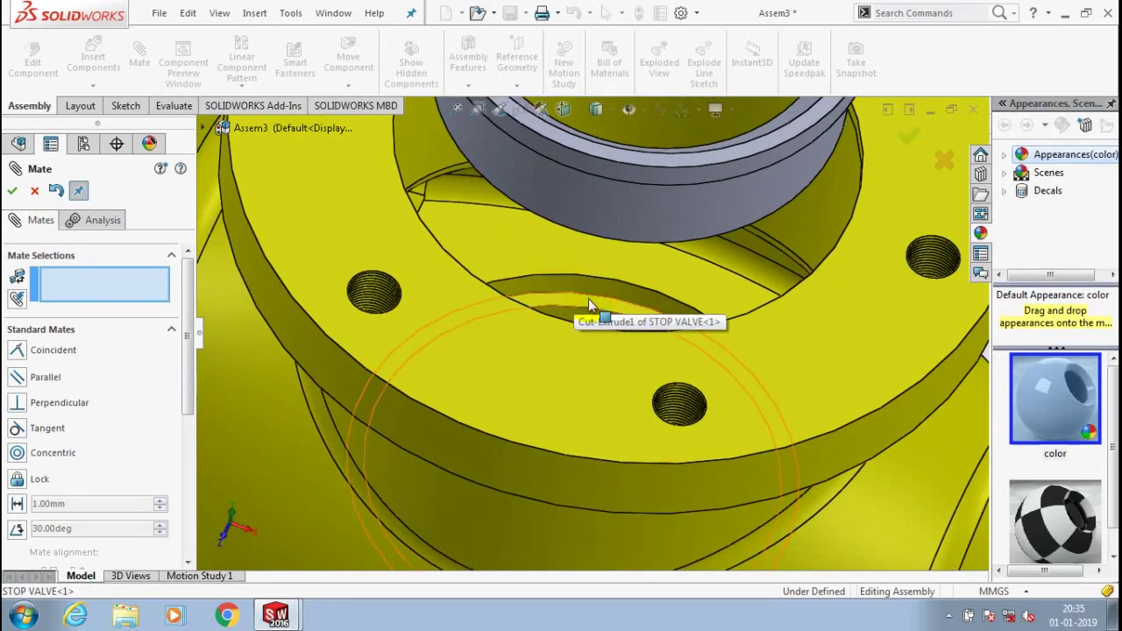
pyautogui.click(588, 298)
pyautogui.scroll(5, 562, 267)
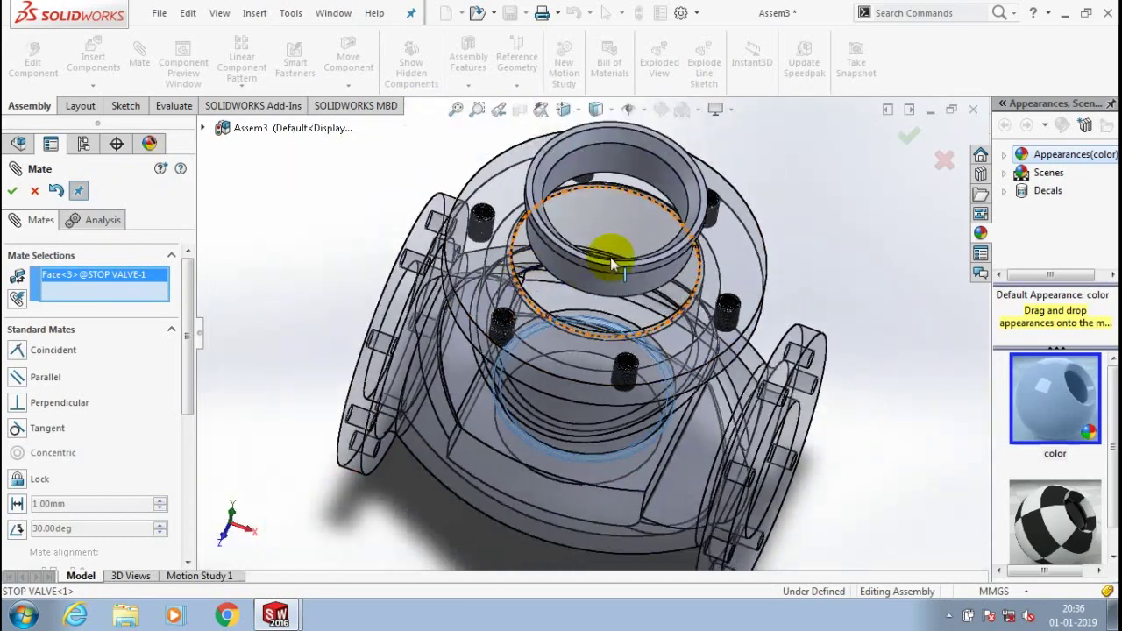
pyautogui.moveTo(622, 243); pyautogui.dragTo(659, 213, button='middle')
pyautogui.scroll(-3, 650, 252)
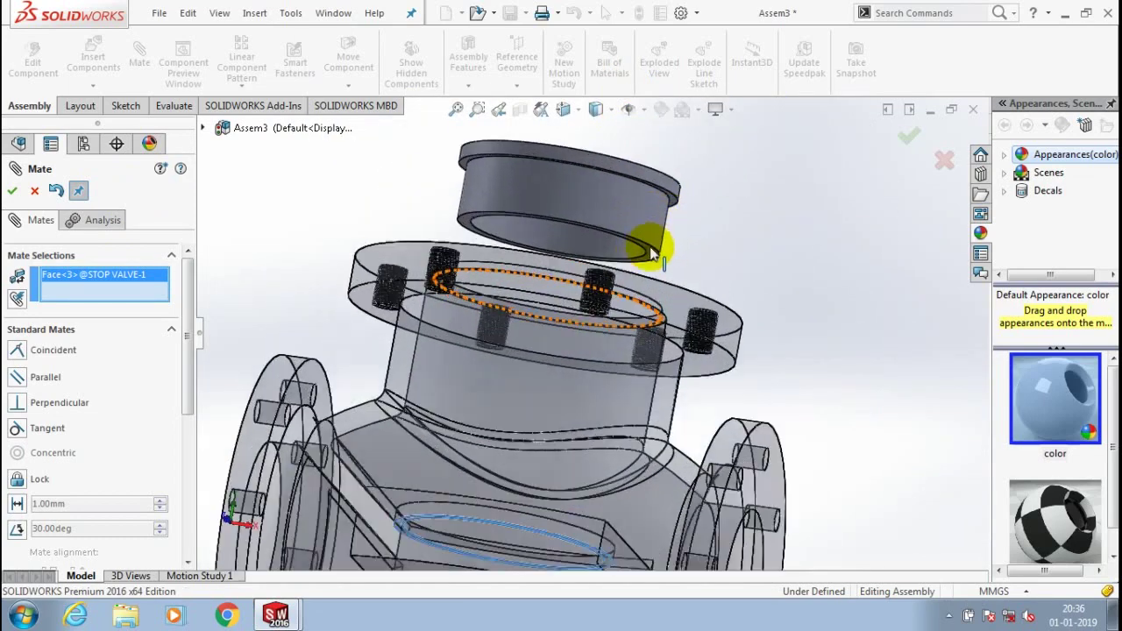
pyautogui.scroll(-3, 646, 225)
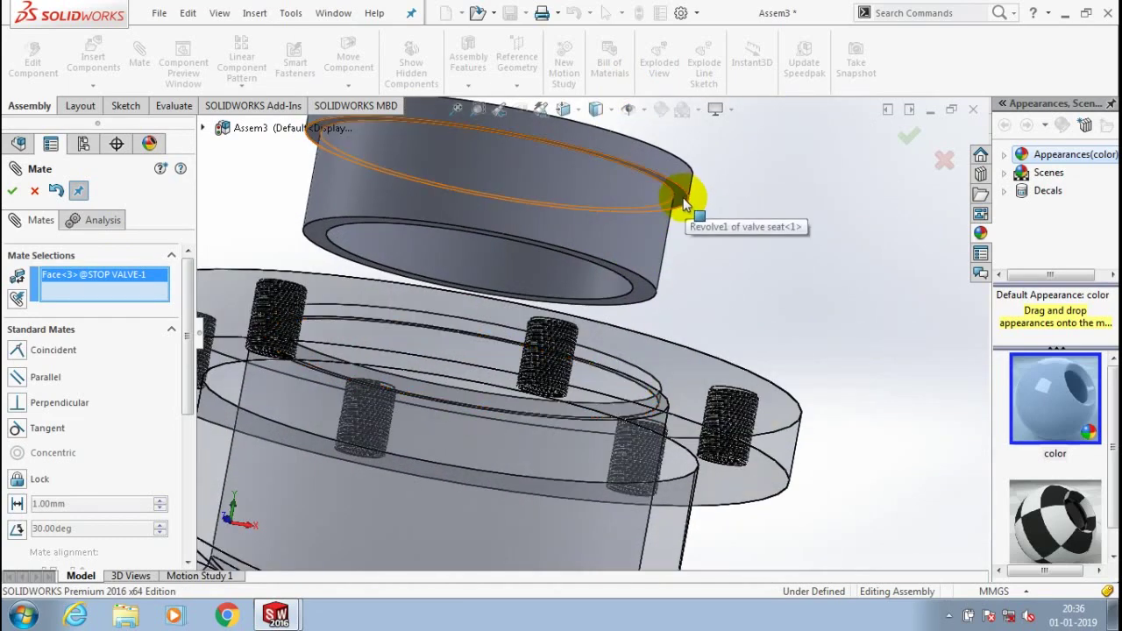
pyautogui.click(688, 207)
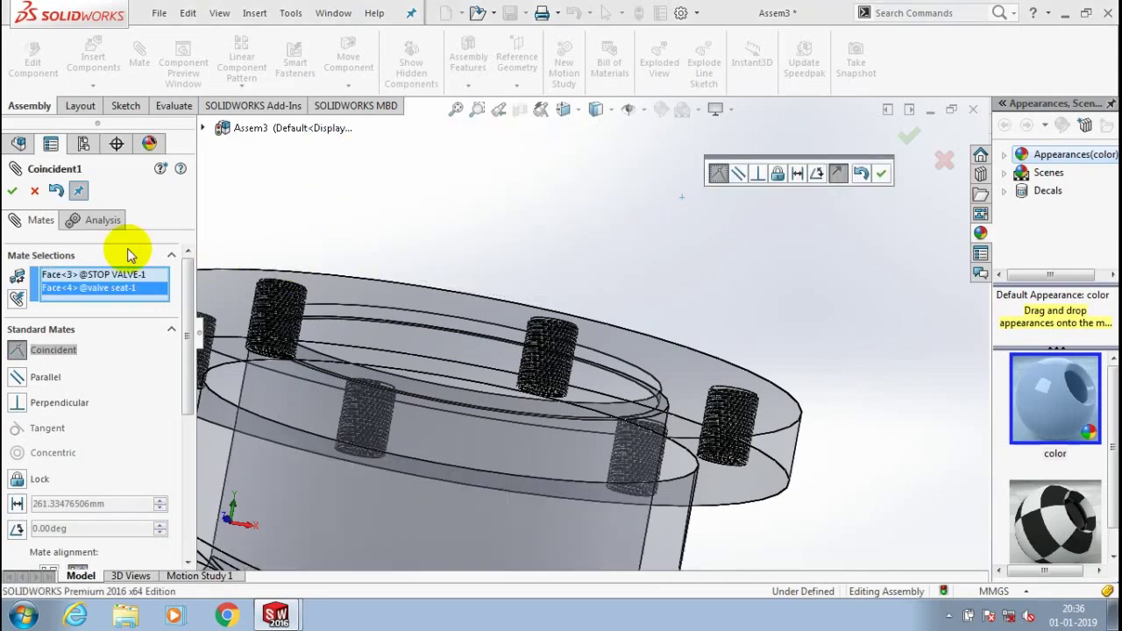
pyautogui.click(14, 194)
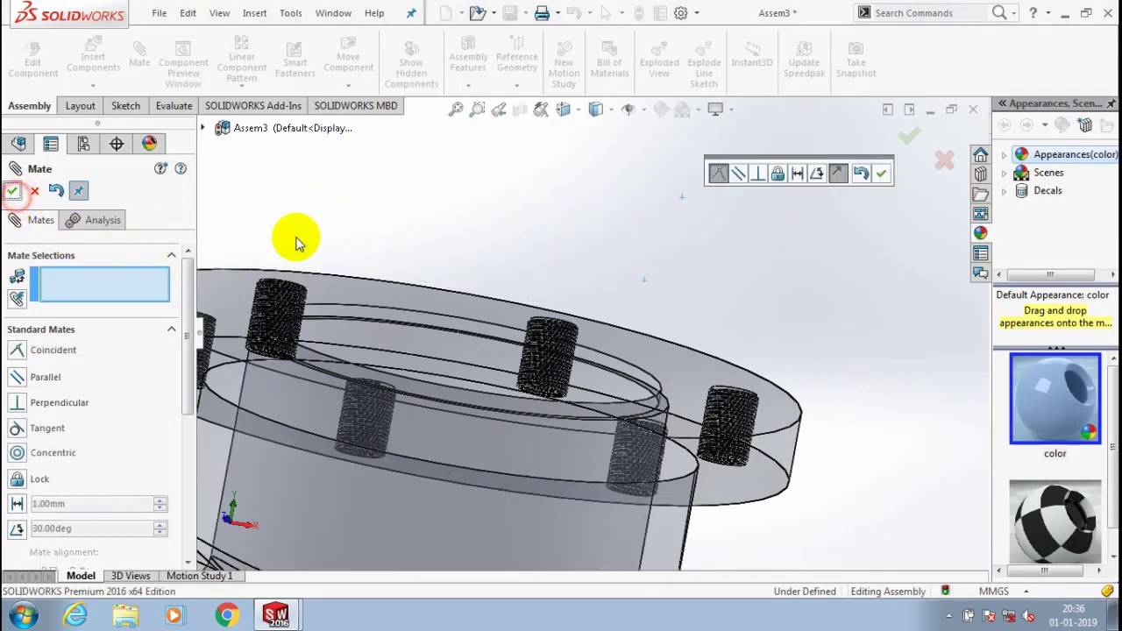
pyautogui.click(459, 234)
pyautogui.moveTo(459, 234); pyautogui.dragTo(458, 383, button='middle')
pyautogui.scroll(4, 458, 383)
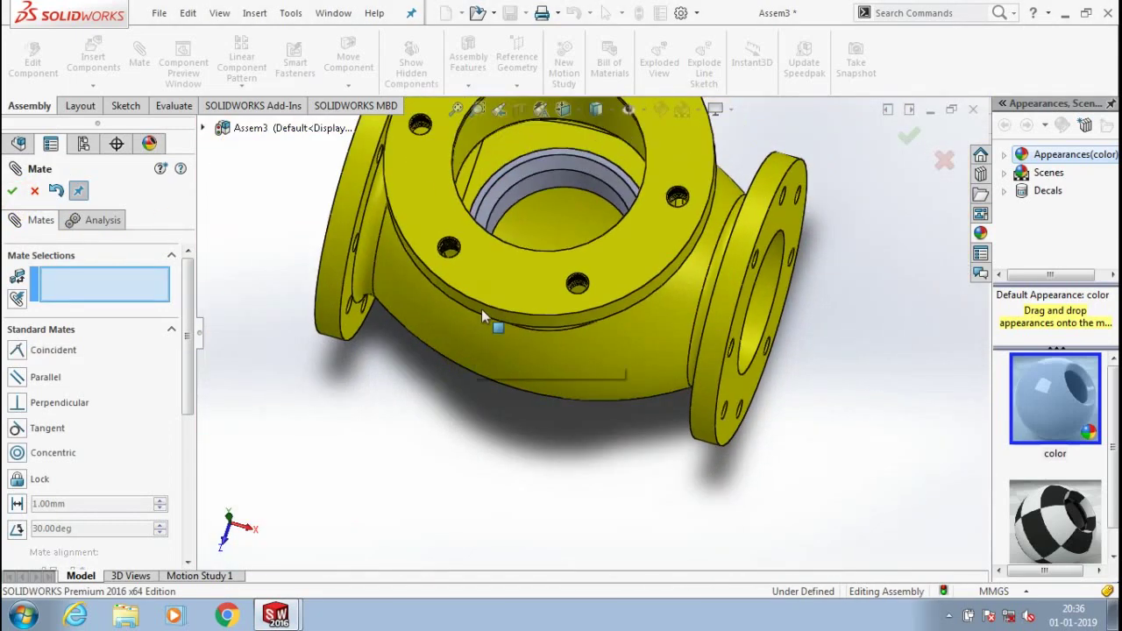
# Finish mating the valve seat, then insert the valve1 part and place it freely beside the valve body's side flange
pyautogui.scroll(-1, 481, 314)
pyautogui.scroll(1, 483, 332)
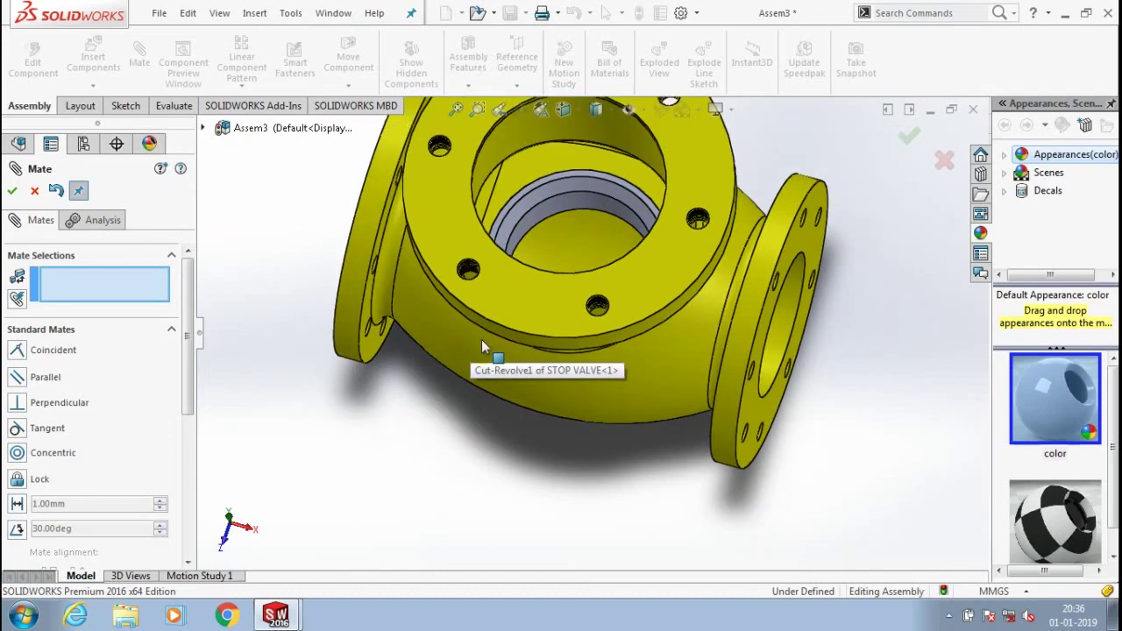
pyautogui.scroll(1, 481, 339)
pyautogui.click(34, 191)
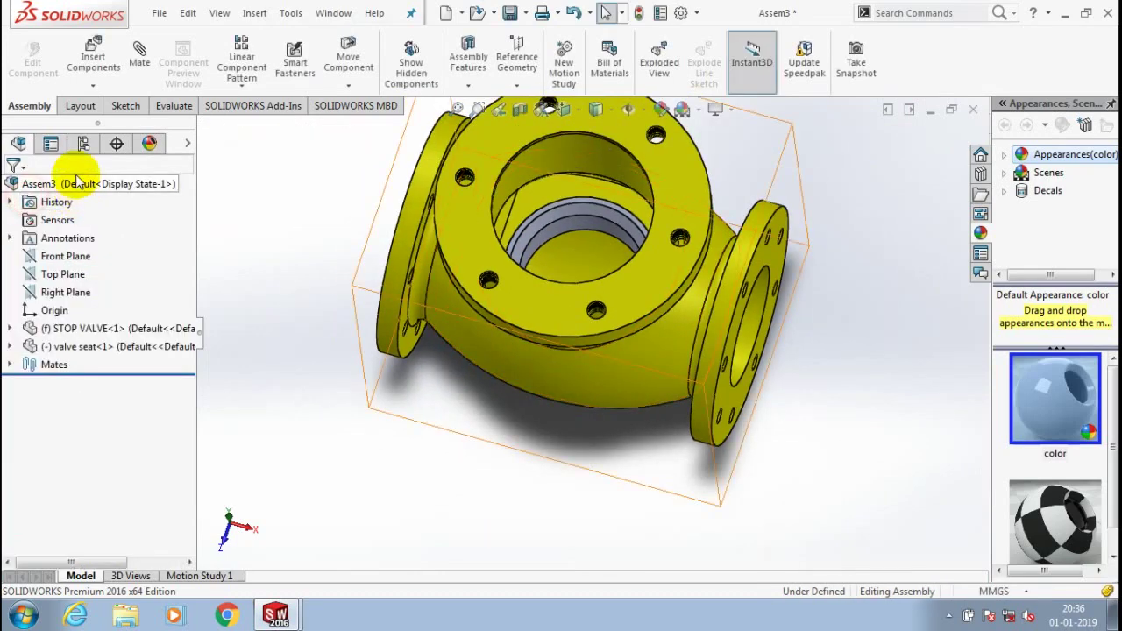
pyautogui.click(93, 86)
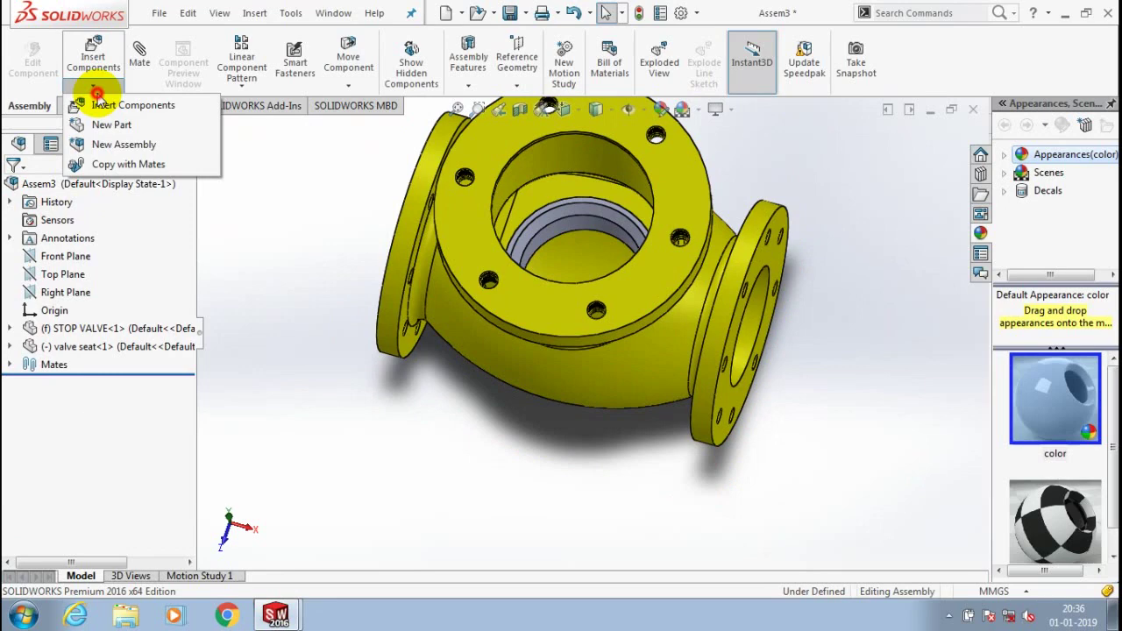
pyautogui.click(99, 103)
pyautogui.click(93, 471)
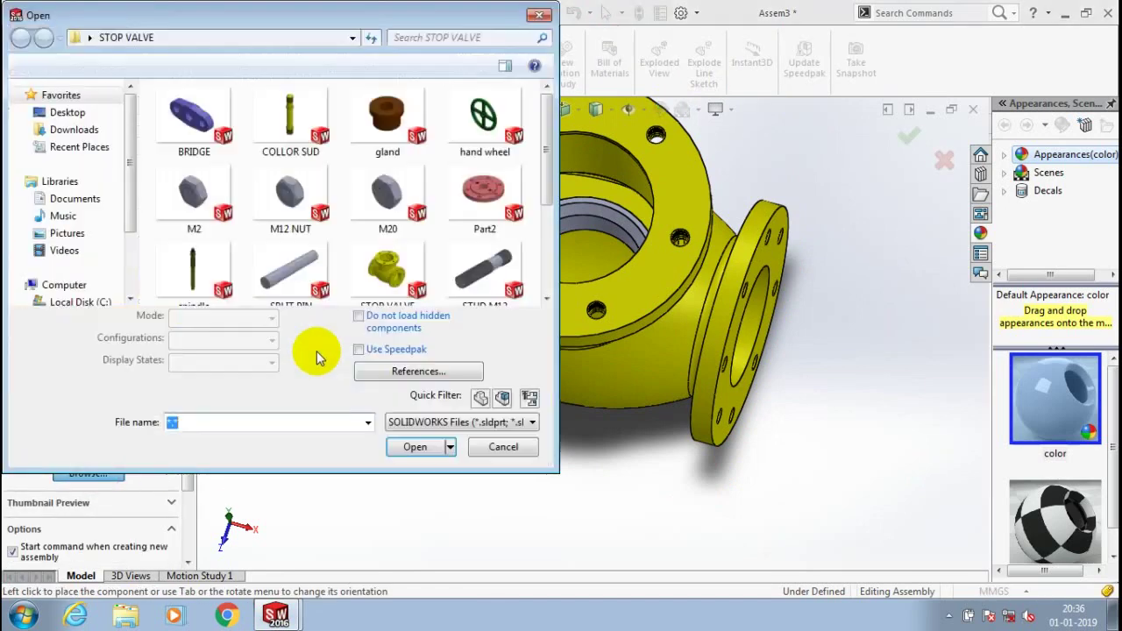
pyautogui.moveTo(544, 149); pyautogui.dragTo(549, 221)
pyautogui.click(504, 219)
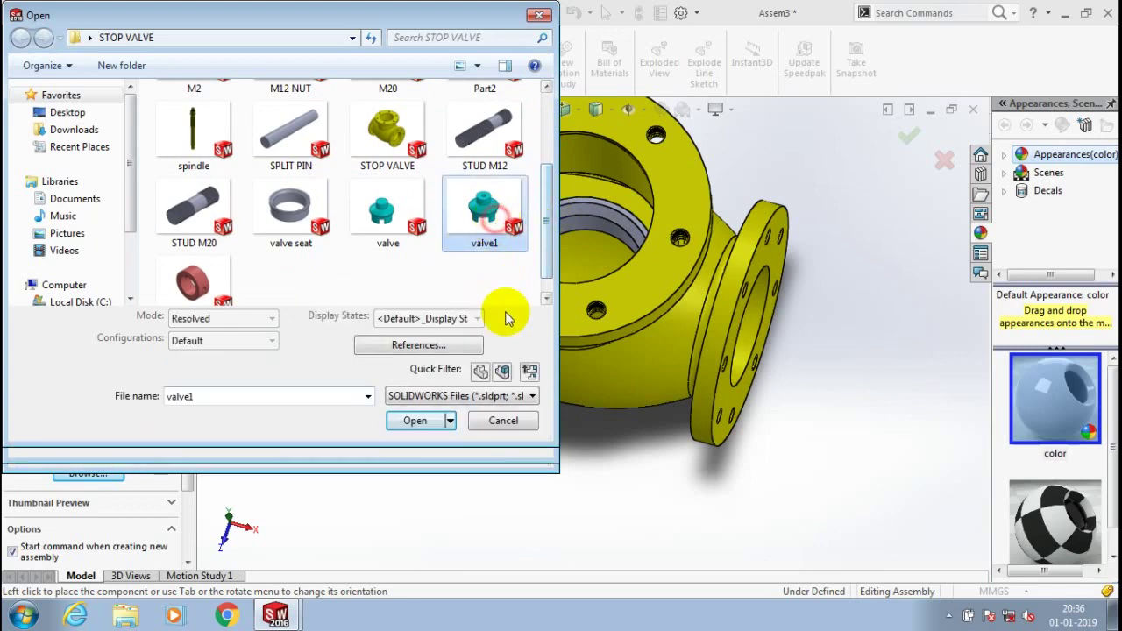
pyautogui.click(421, 423)
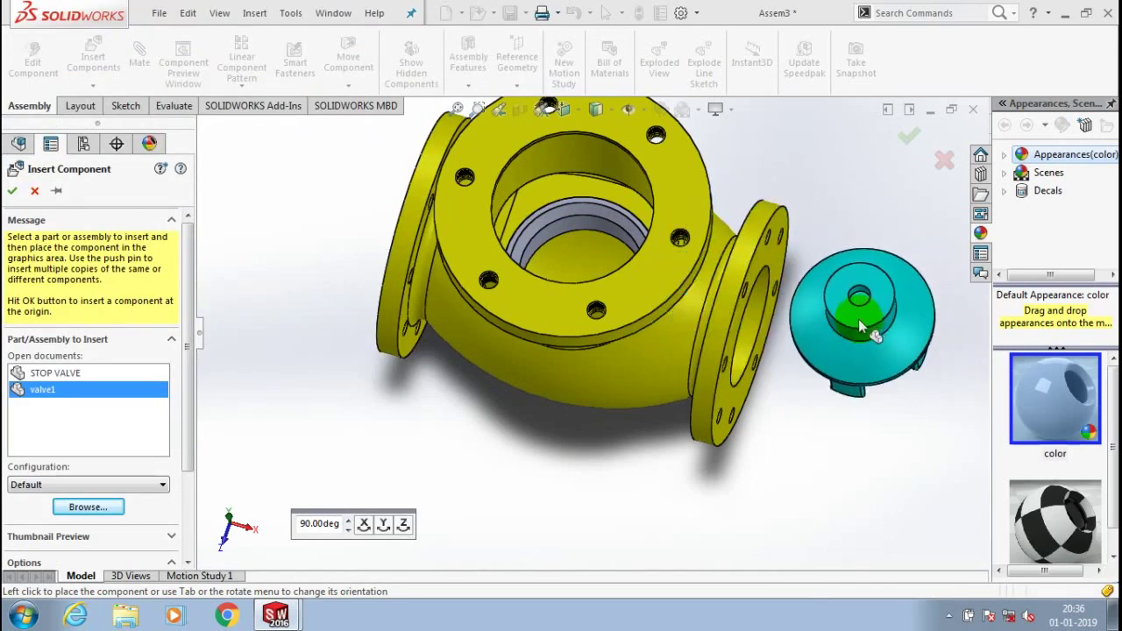
pyautogui.click(859, 319)
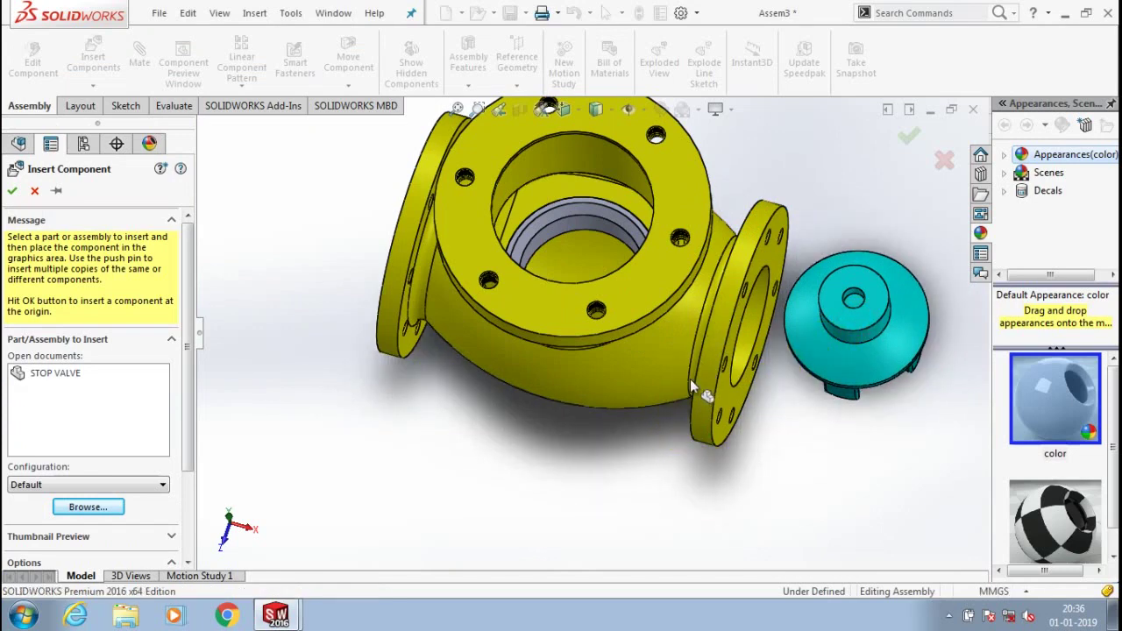
# Mate the cylindrical boss of valve1 concentric with the valve body's upper bore, and pull the valve up above the flange
pyautogui.moveTo(678, 407); pyautogui.dragTo(679, 363, button='middle')
pyautogui.click(797, 456)
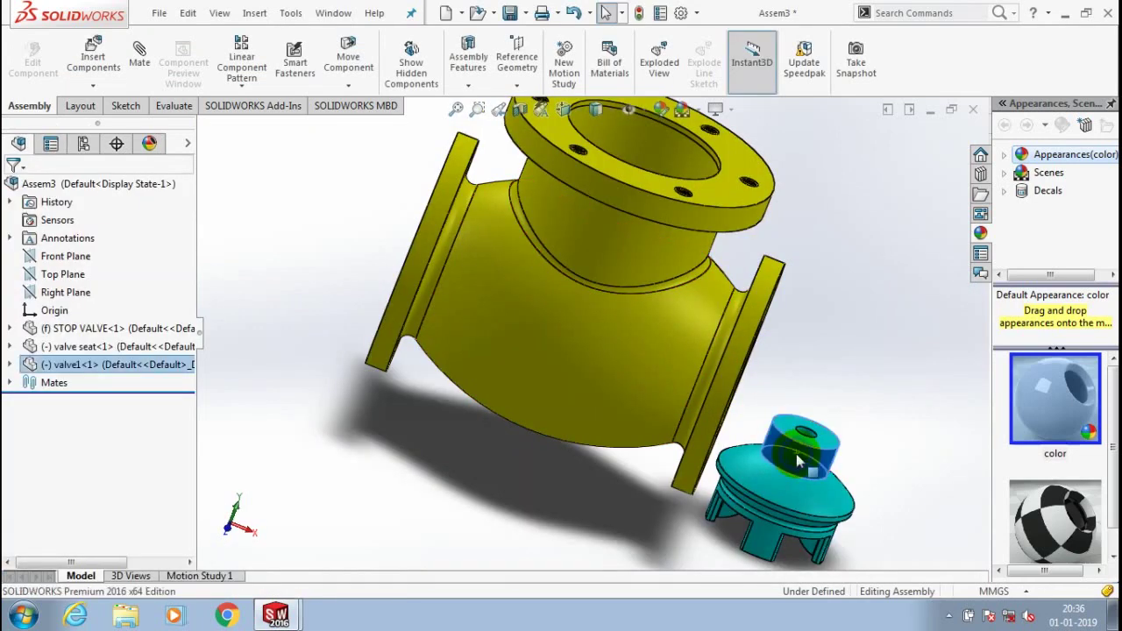
pyautogui.rightClick(798, 461)
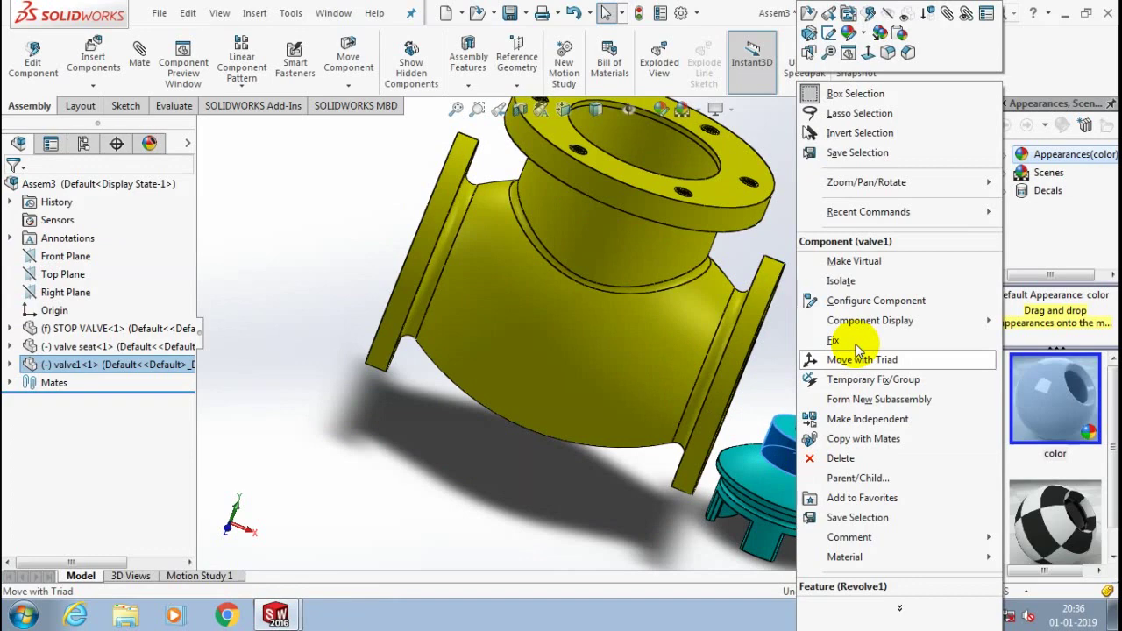
pyautogui.click(947, 13)
pyautogui.click(686, 159)
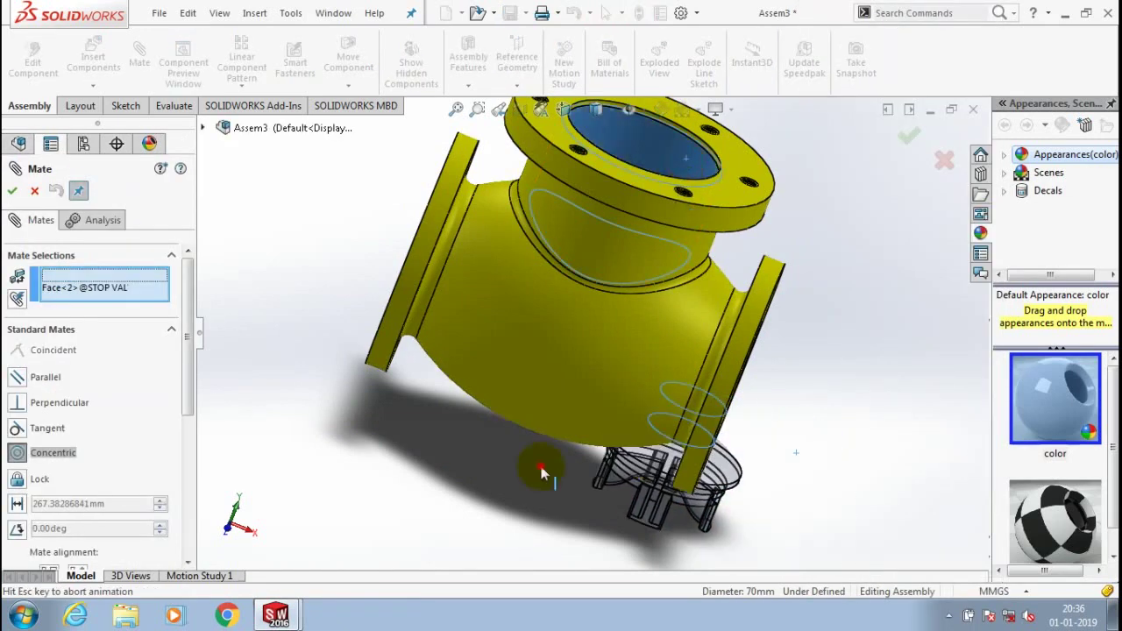
pyautogui.moveTo(532, 465); pyautogui.dragTo(689, 201)
pyautogui.moveTo(688, 201); pyautogui.dragTo(683, 201, button='middle')
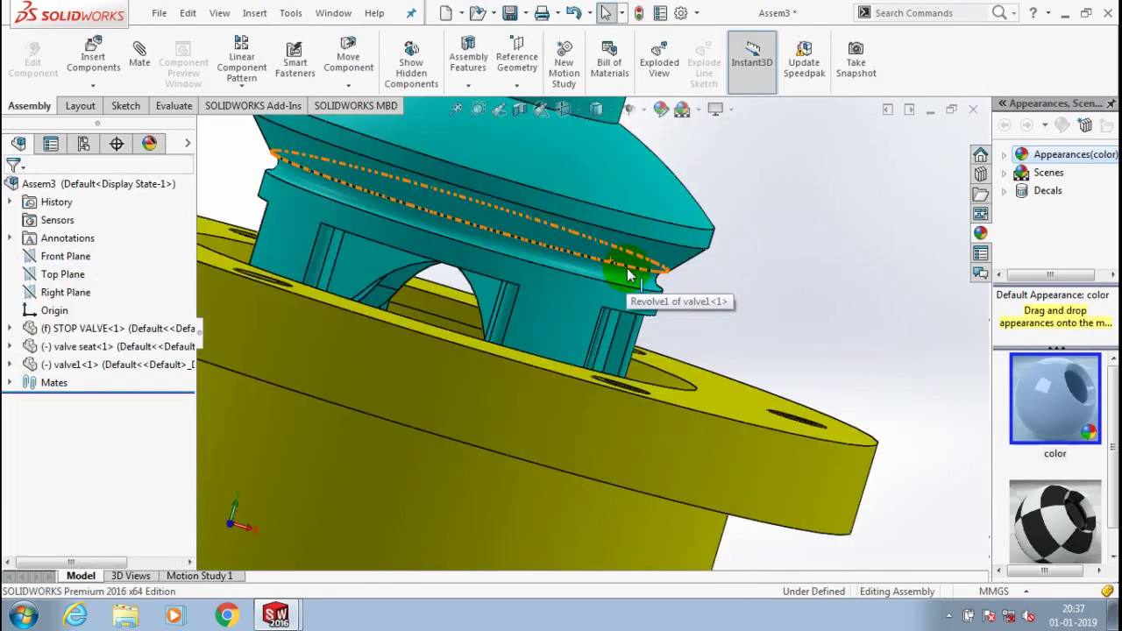
# Mate the lower circular edge of valve1's conical face coincident with the circular edge of the valve seat inside the body
pyautogui.click(633, 261)
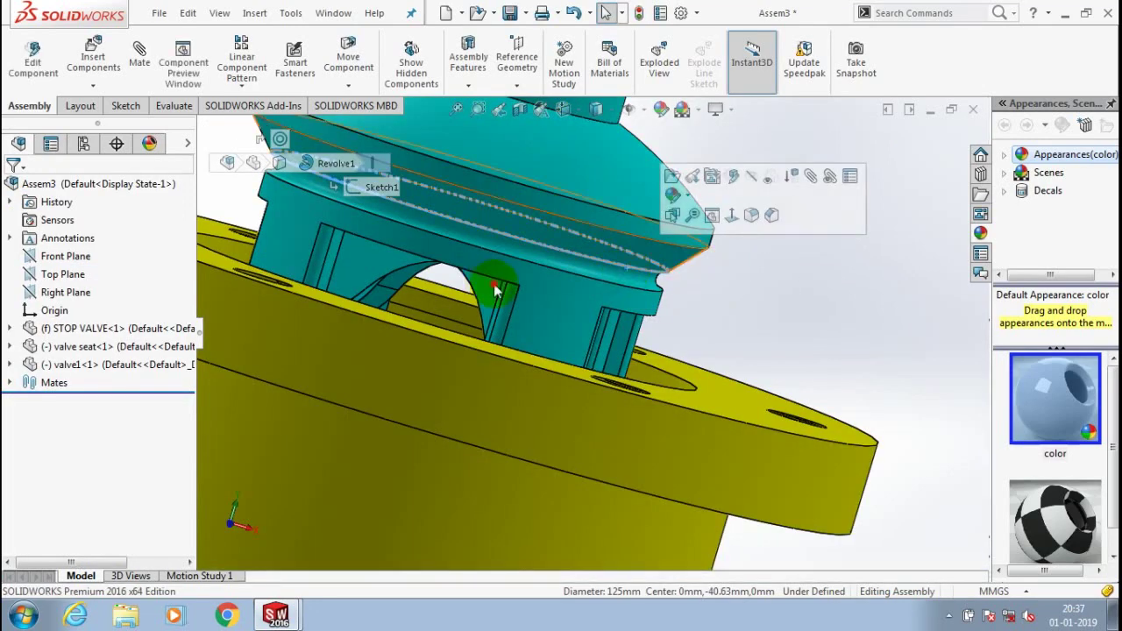
pyautogui.press('m')
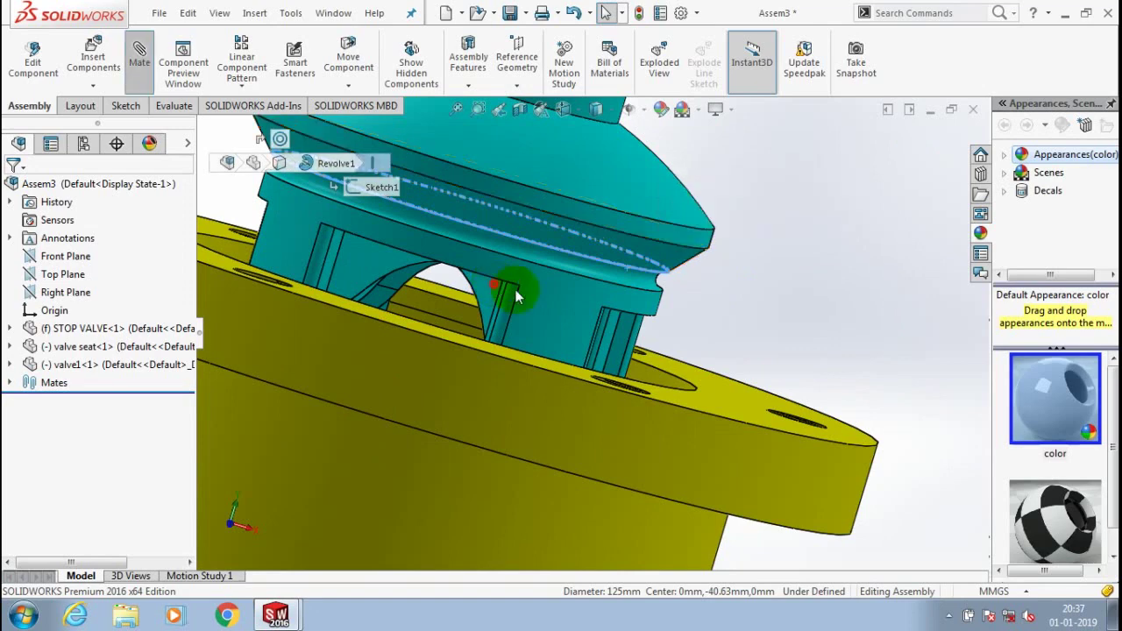
pyautogui.scroll(6, 600, 283)
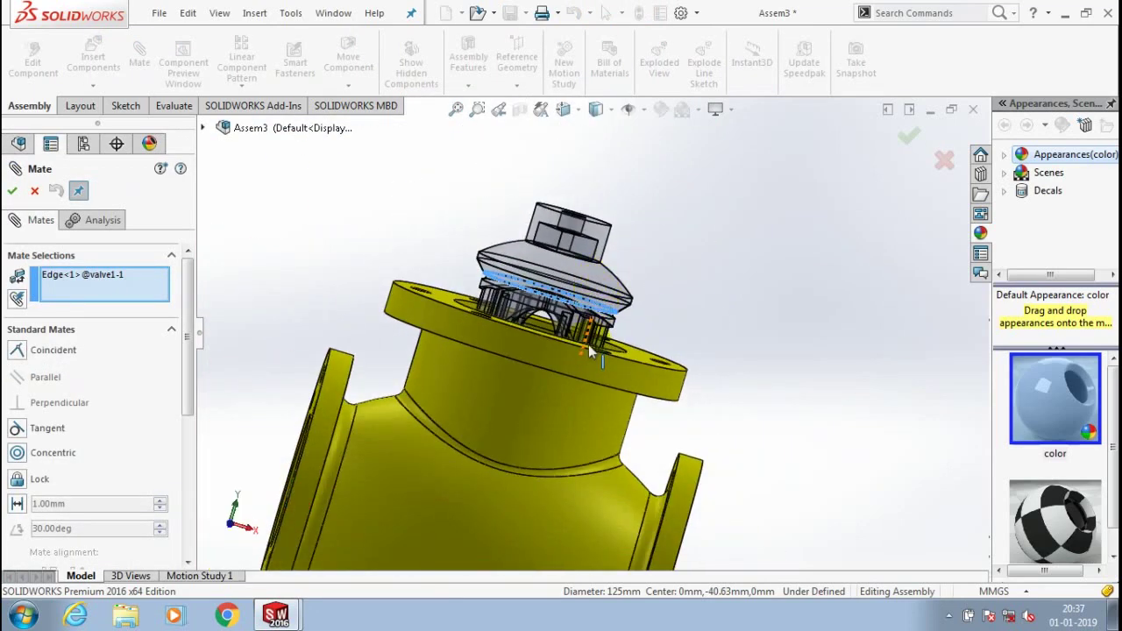
pyautogui.moveTo(588, 344); pyautogui.dragTo(582, 375, button='middle')
pyautogui.scroll(-2, 581, 377)
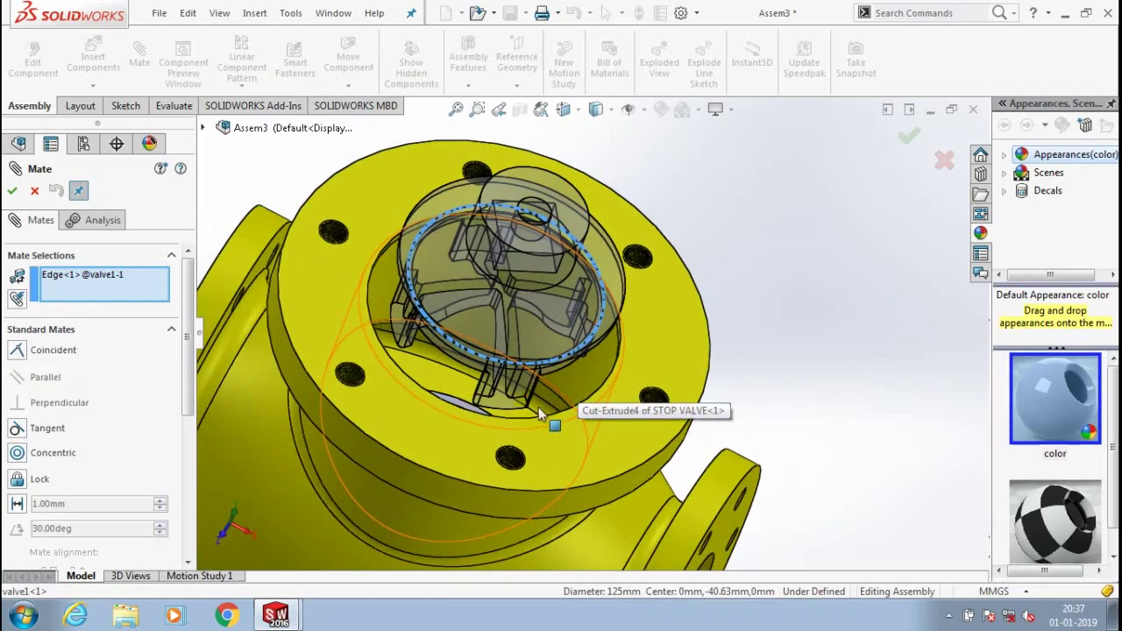
pyautogui.moveTo(538, 407); pyautogui.dragTo(495, 431, button='middle')
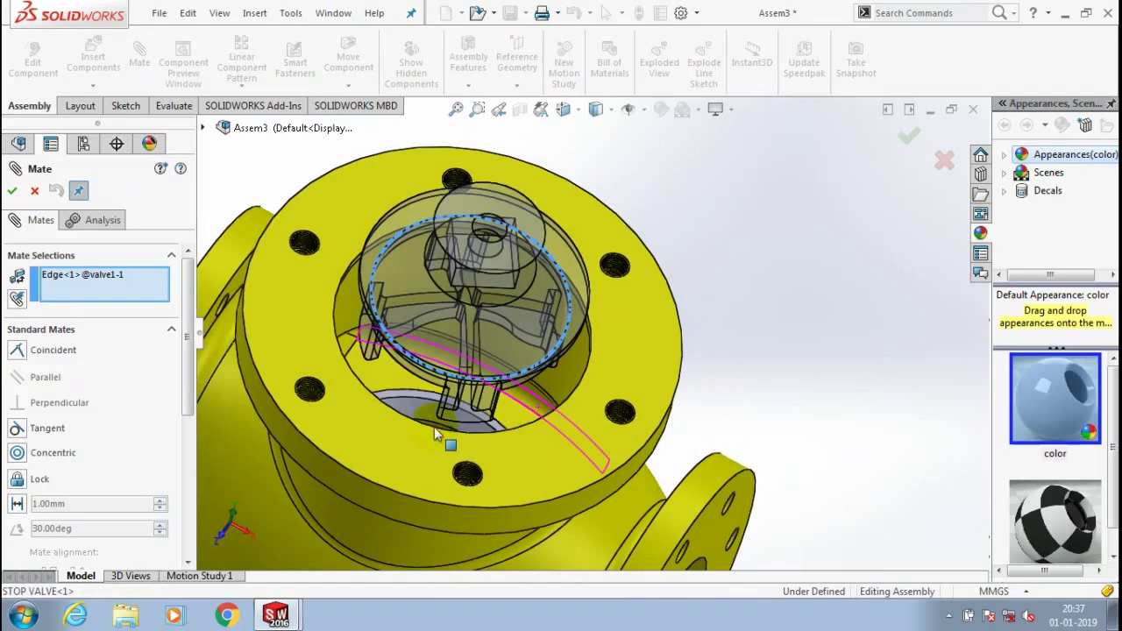
pyautogui.scroll(-5, 430, 426)
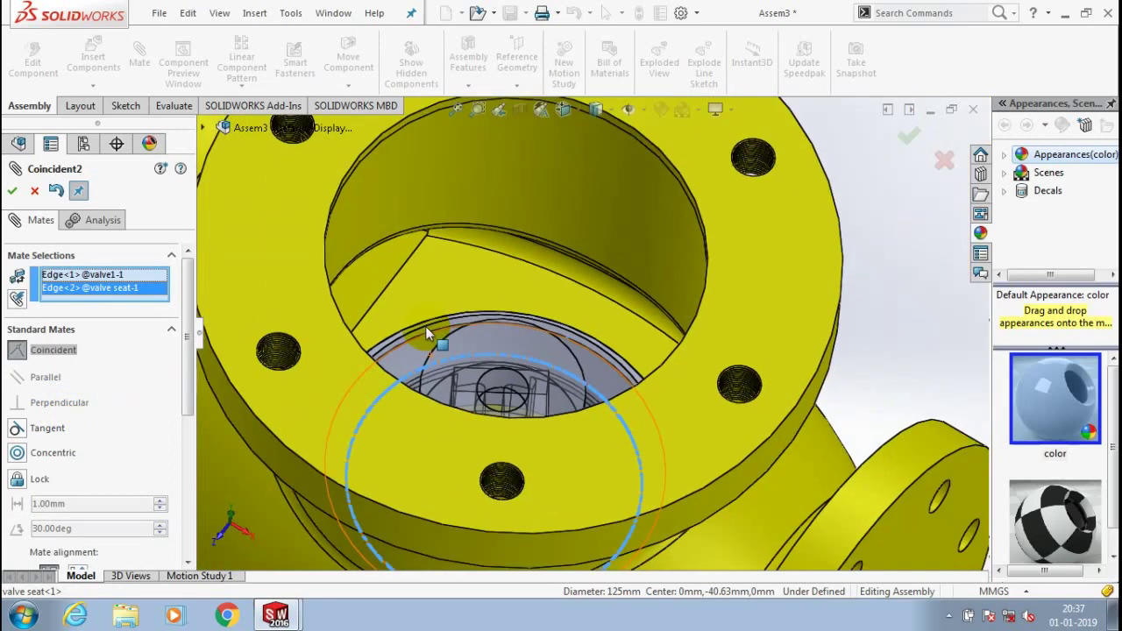
pyautogui.scroll(3, 425, 327)
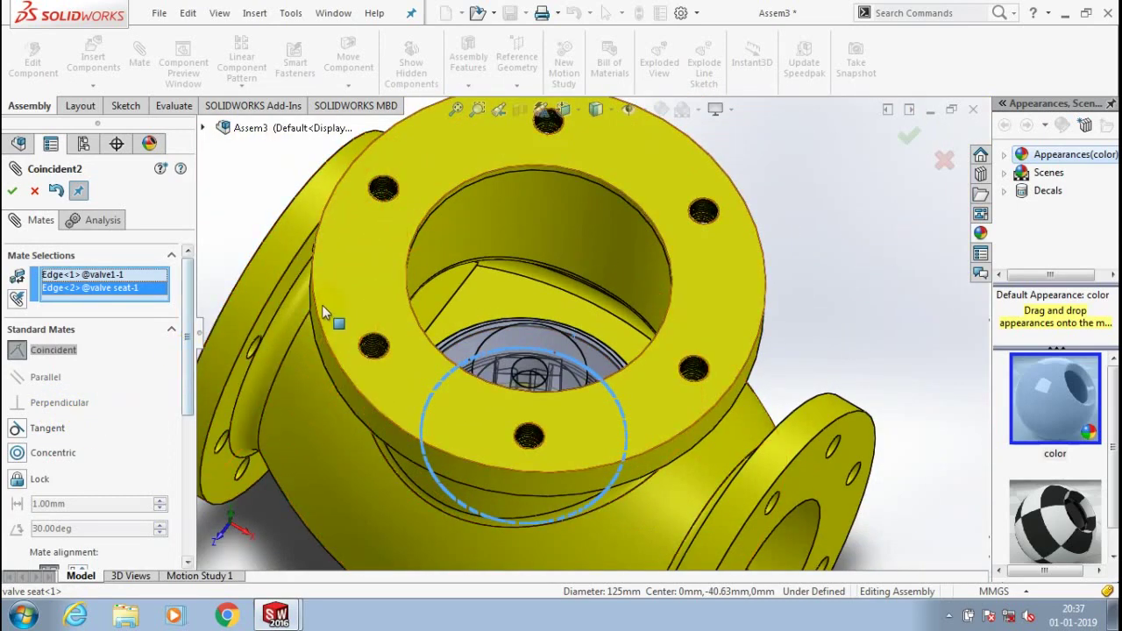
pyautogui.moveTo(321, 305)
pyautogui.mouseDown(button='middle')
pyautogui.moveTo(338, 244)
pyautogui.moveTo(337, 321)
pyautogui.mouseUp(button='middle')
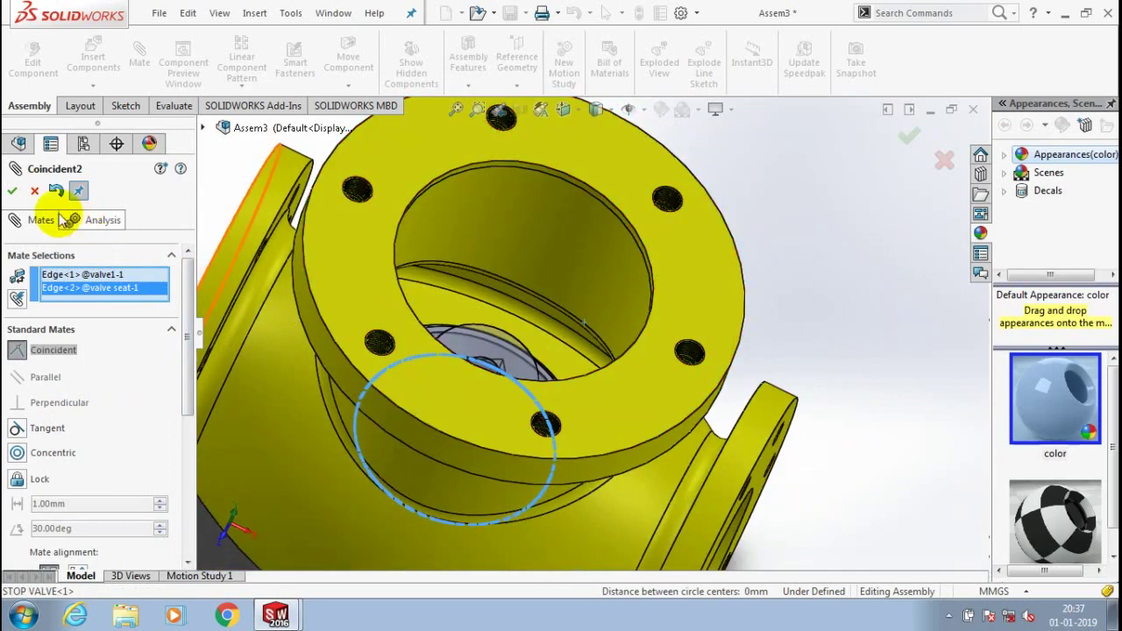
pyautogui.click(12, 191)
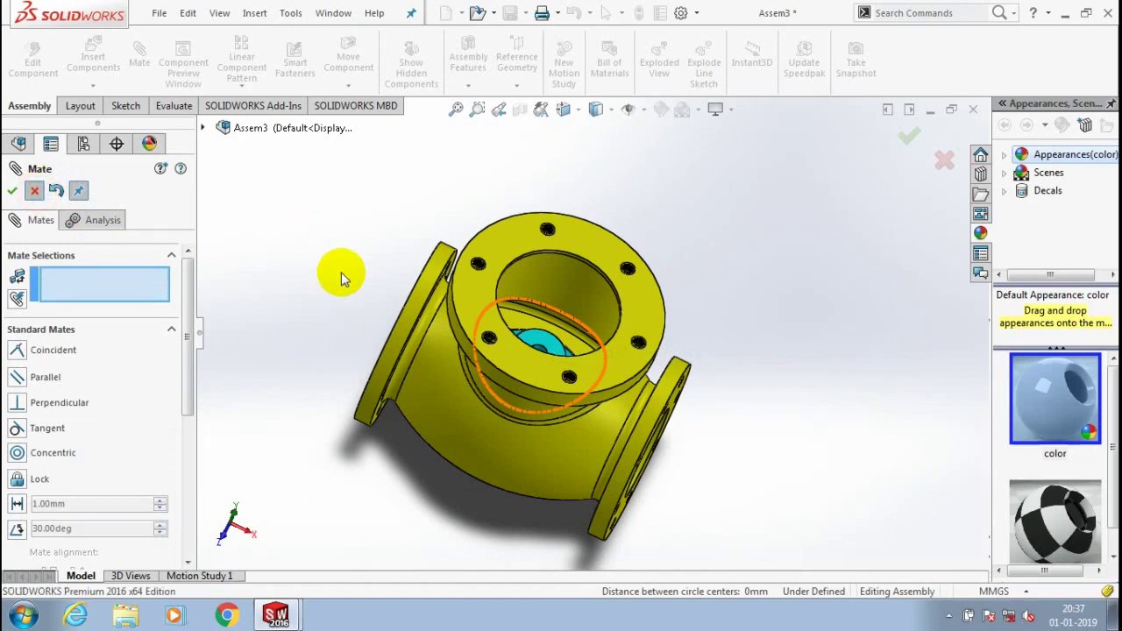
pyautogui.press('Escape')
# Section the assembly along the Front Plane to examine how the valve sits in the valve seat, and restore the full view
pyautogui.moveTo(338, 271); pyautogui.dragTo(351, 224, button='middle')
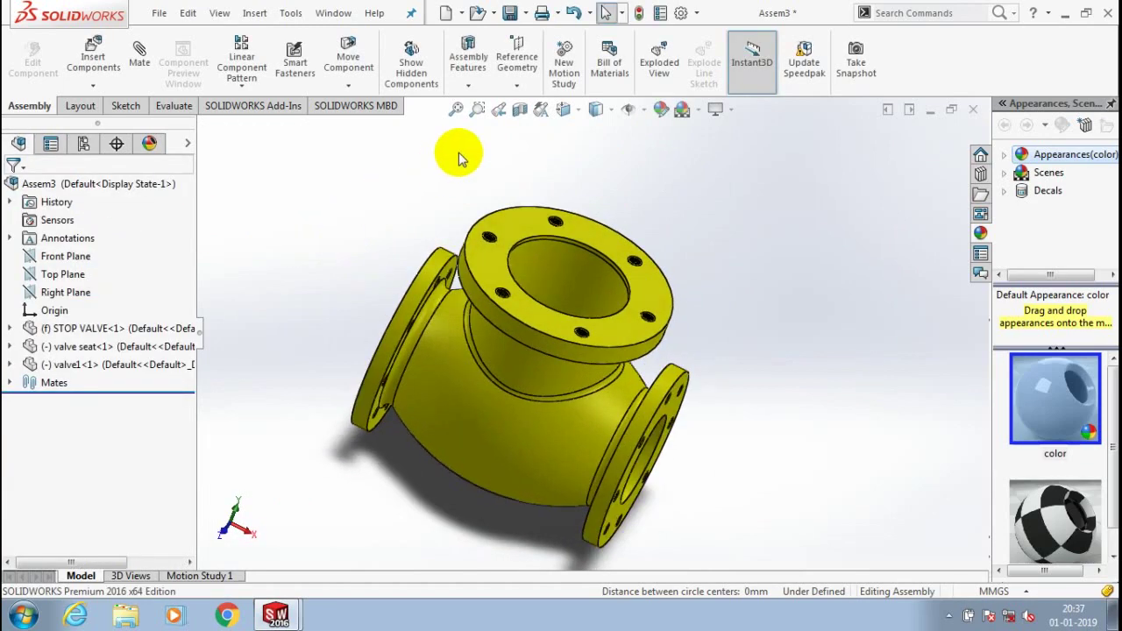
pyautogui.click(519, 123)
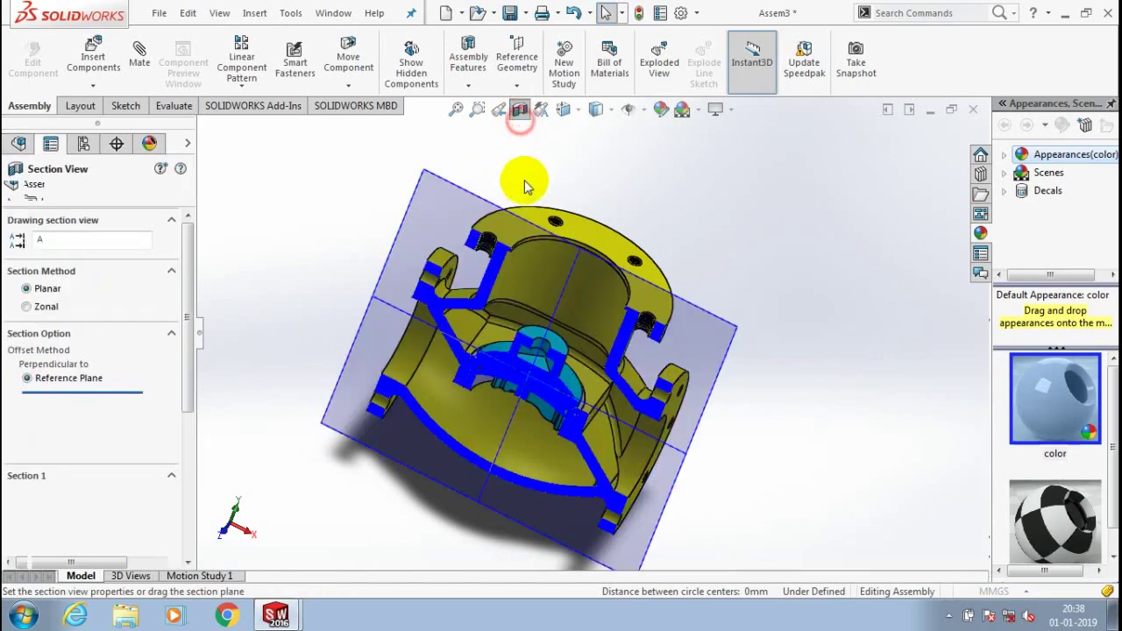
pyautogui.scroll(-10, 570, 342)
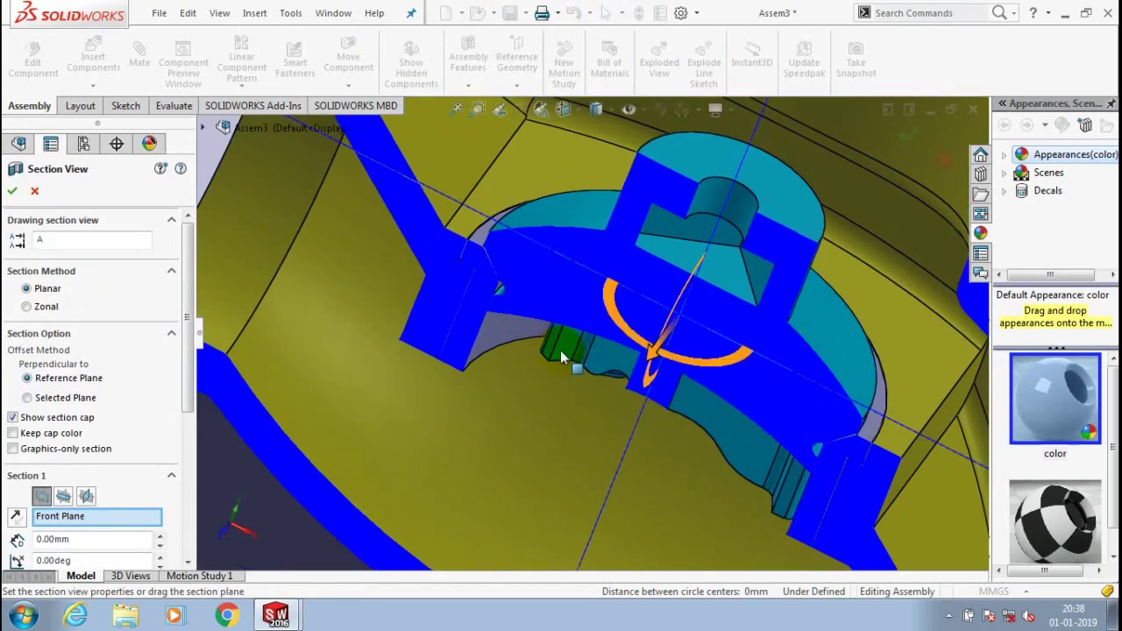
pyautogui.scroll(10, 565, 333)
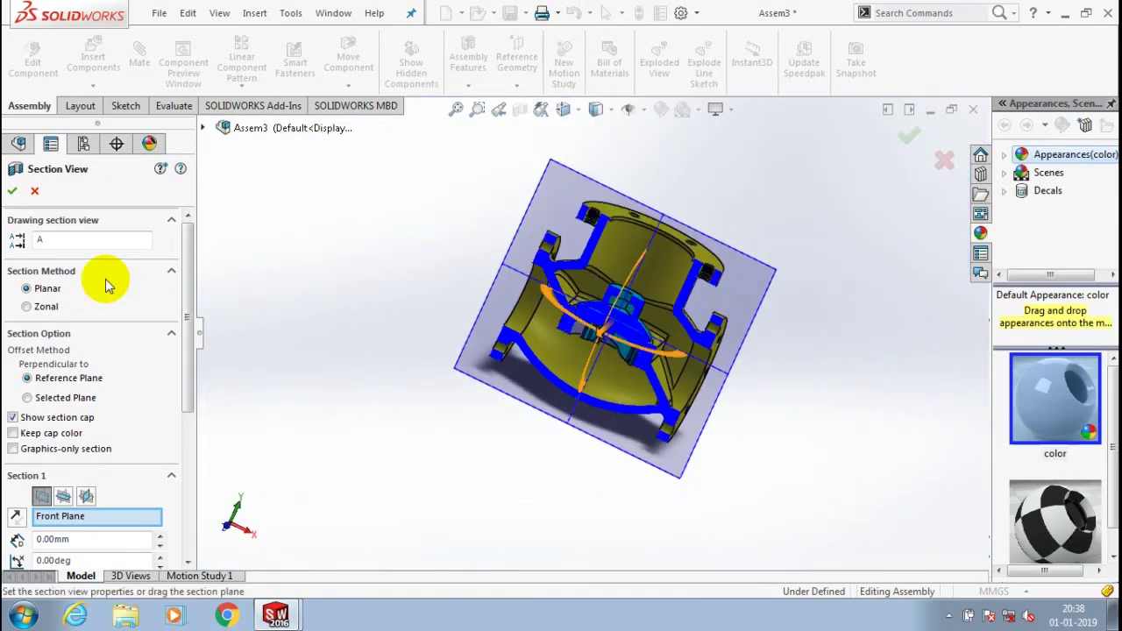
pyautogui.click(12, 192)
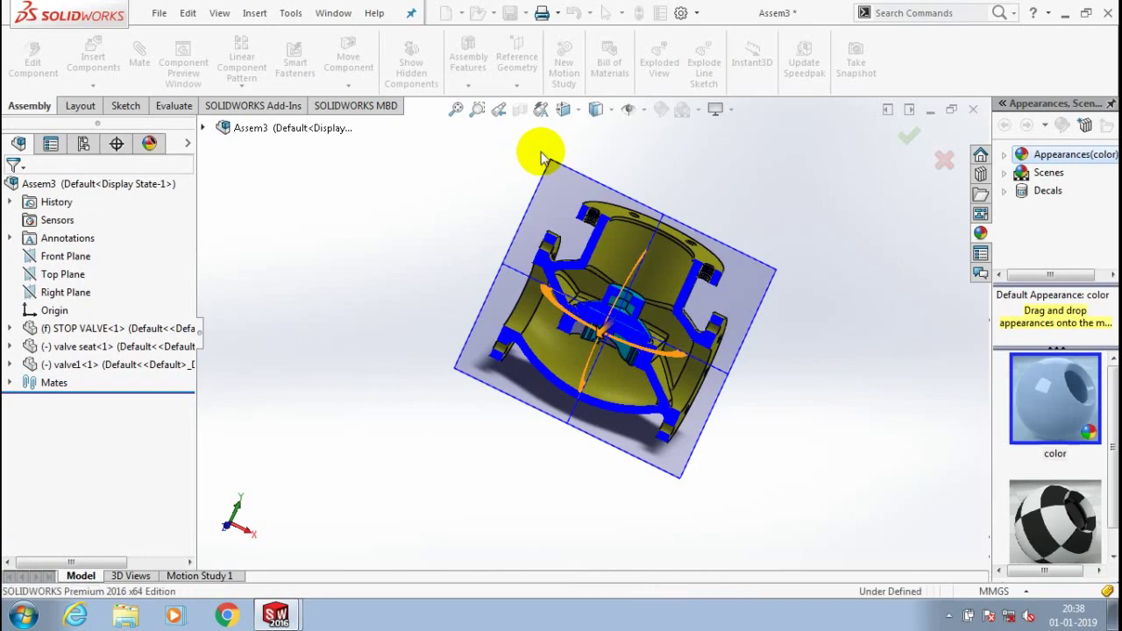
pyautogui.click(520, 110)
pyautogui.moveTo(504, 188); pyautogui.dragTo(512, 233, button='middle')
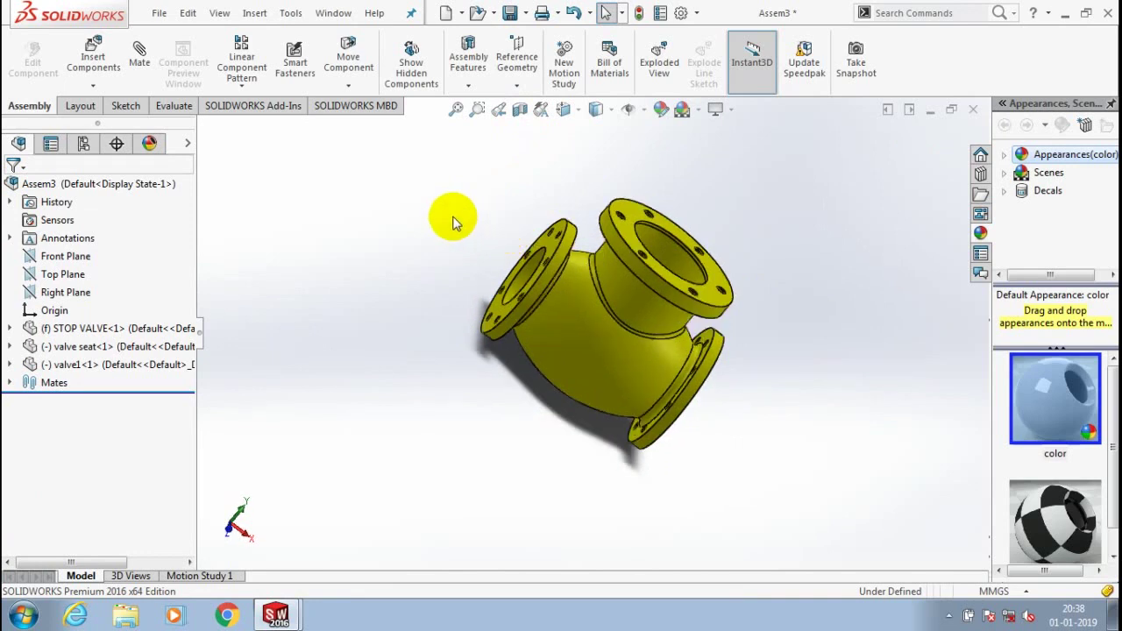
# Insert the Part2 flanged cover and place it freely beside the valve body's upper flange
pyautogui.click(93, 57)
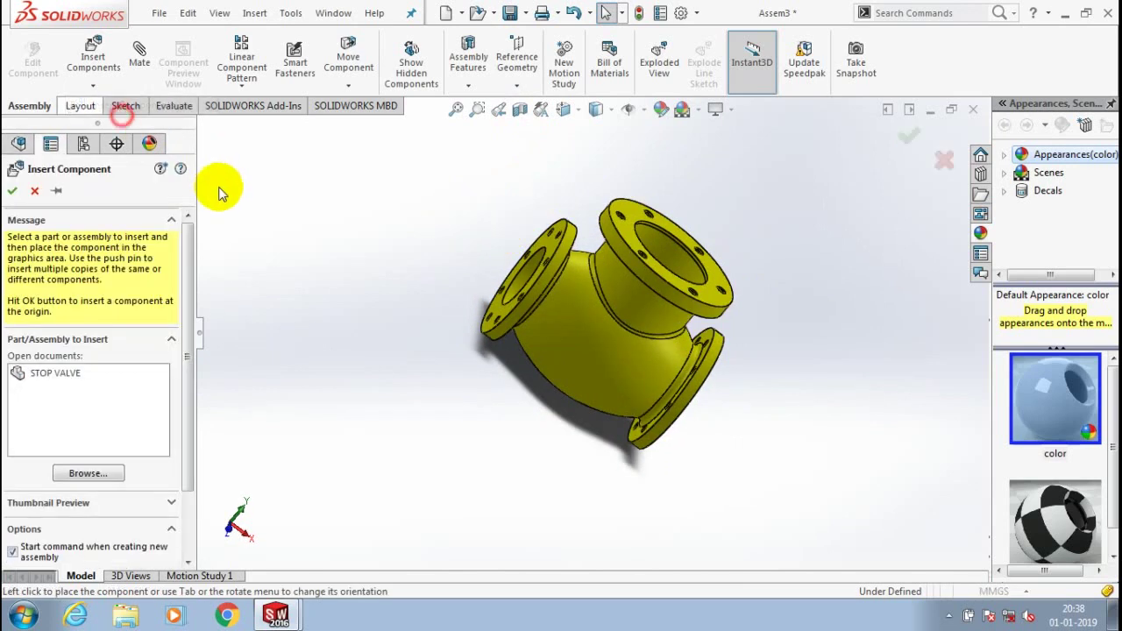
pyautogui.click(87, 473)
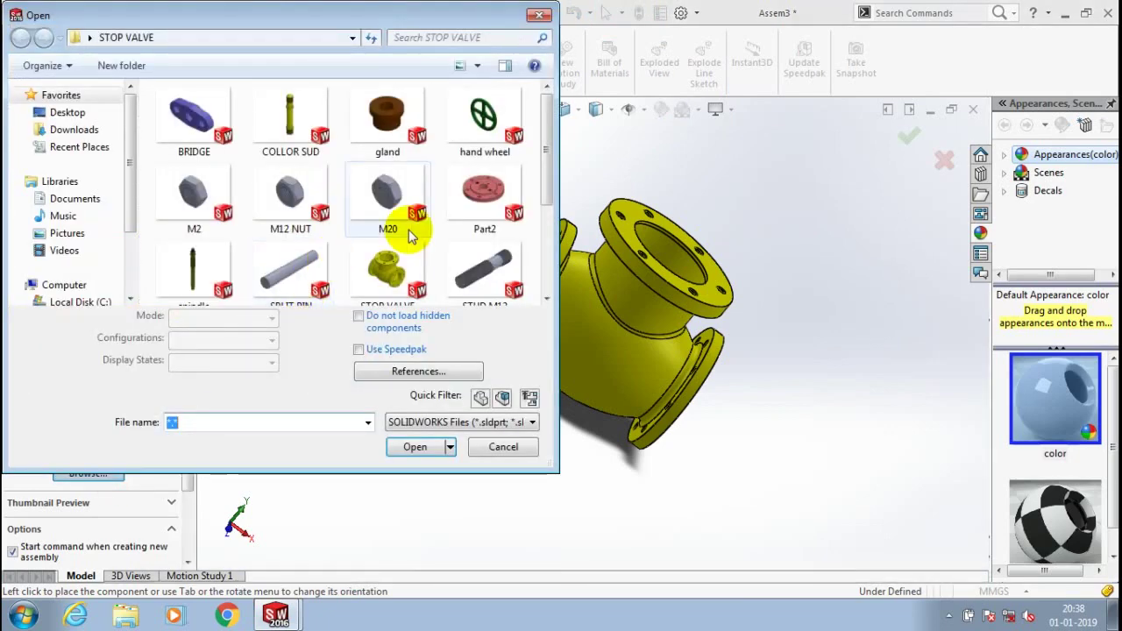
pyautogui.moveTo(546, 131)
pyautogui.mouseDown()
pyautogui.moveTo(547, 230)
pyautogui.moveTo(549, 145)
pyautogui.mouseUp()
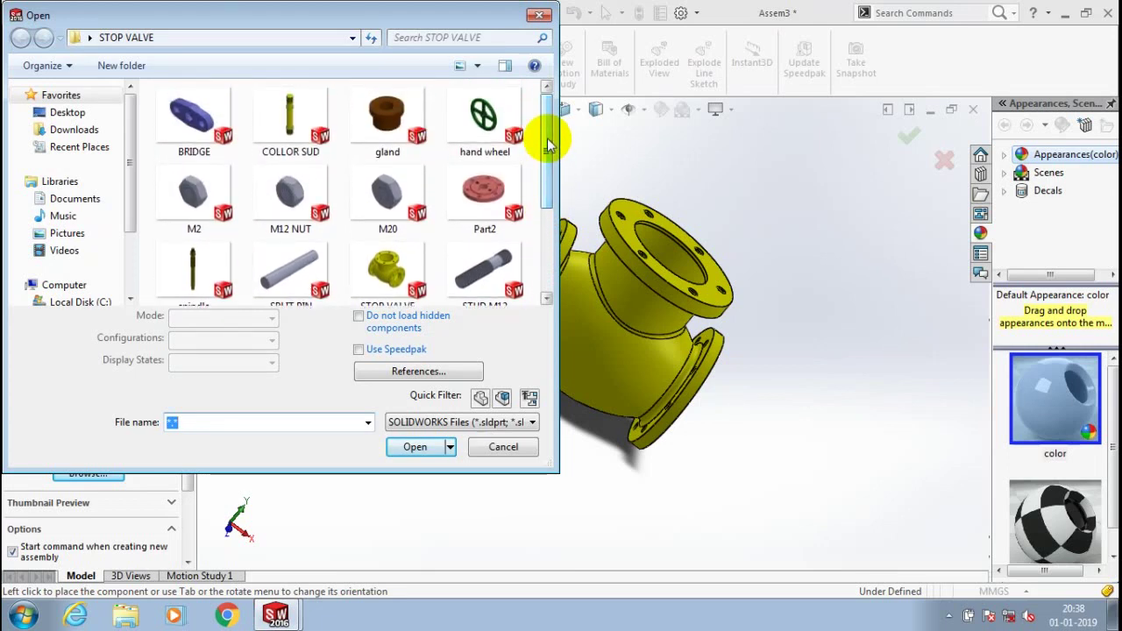
pyautogui.click(493, 205)
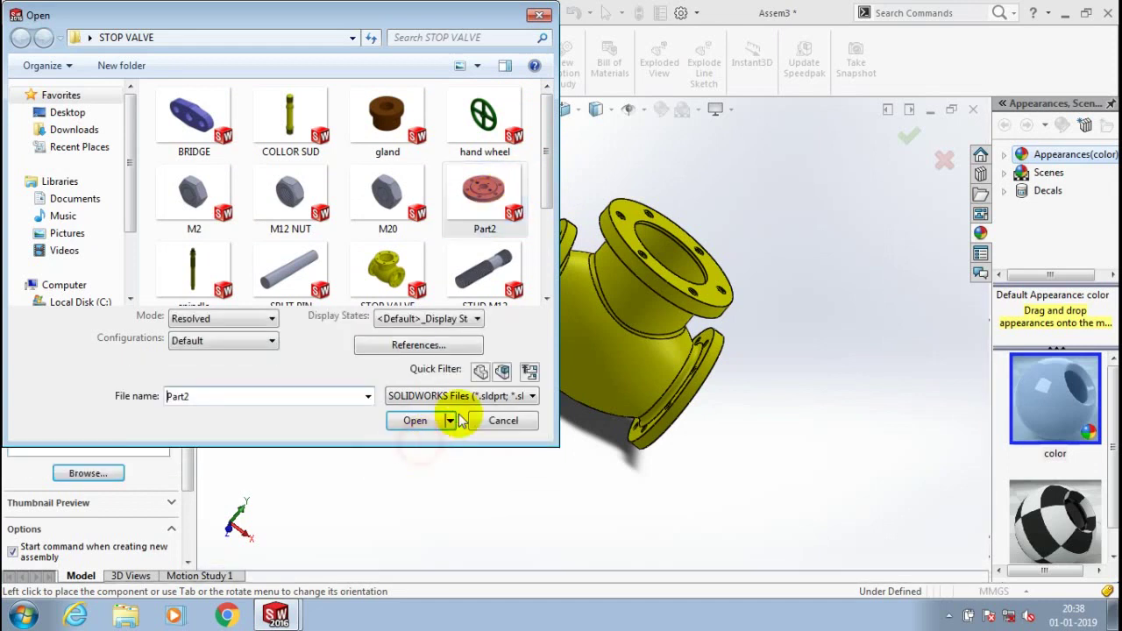
pyautogui.click(410, 420)
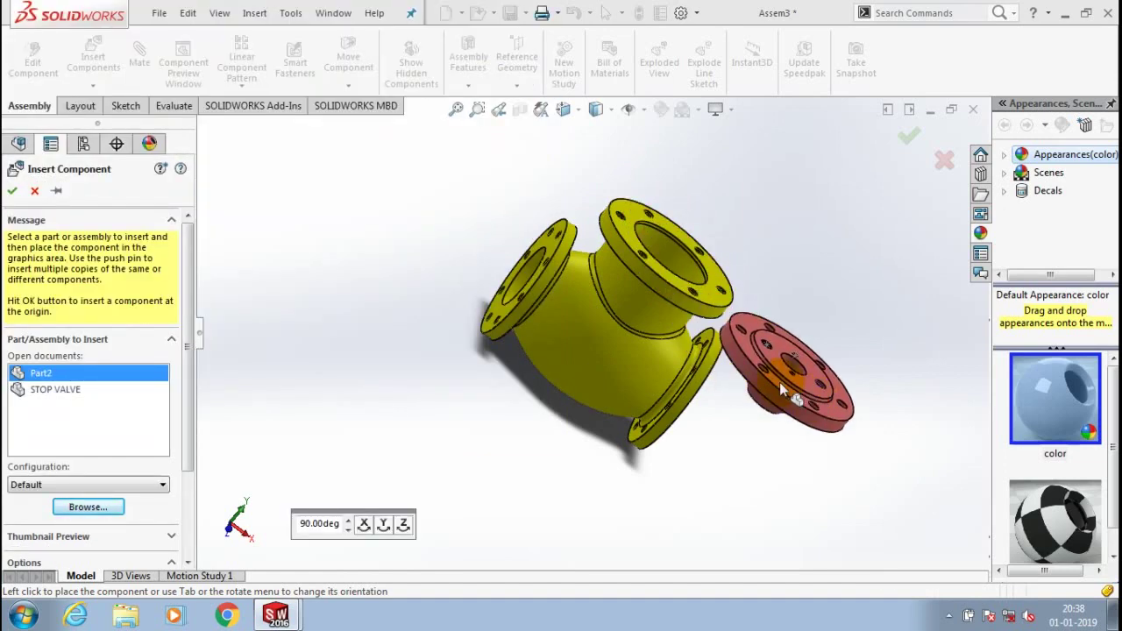
pyautogui.click(779, 382)
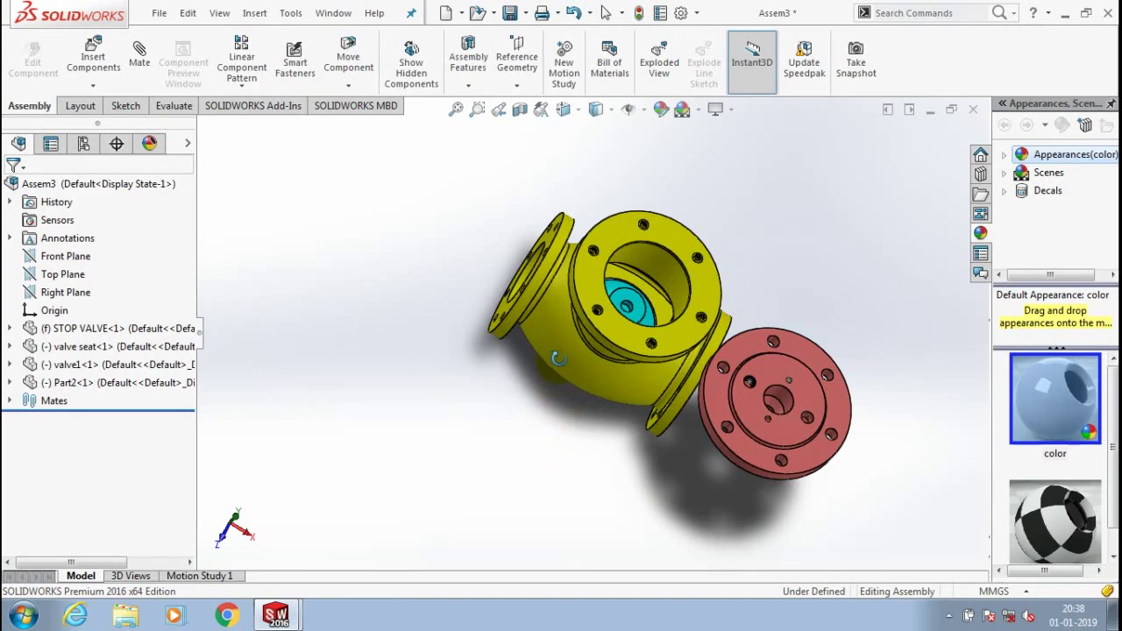
# Mate the Front Plane of Part2 coincident with the assembly's Front Plane
pyautogui.click(62, 259)
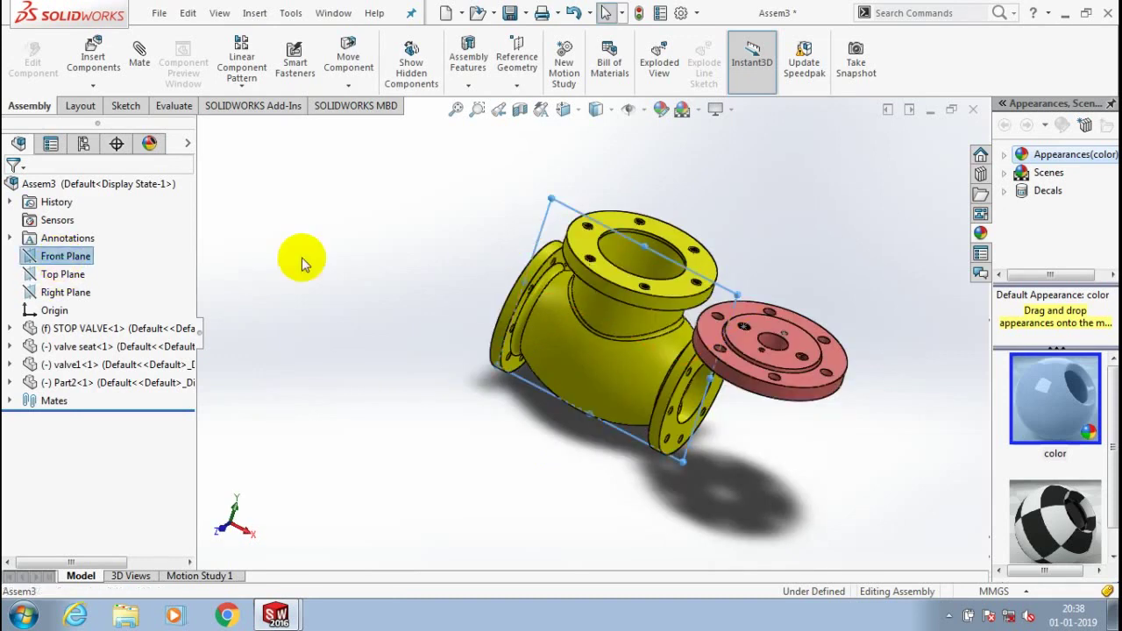
pyautogui.moveTo(302, 260); pyautogui.dragTo(321, 244, button='middle')
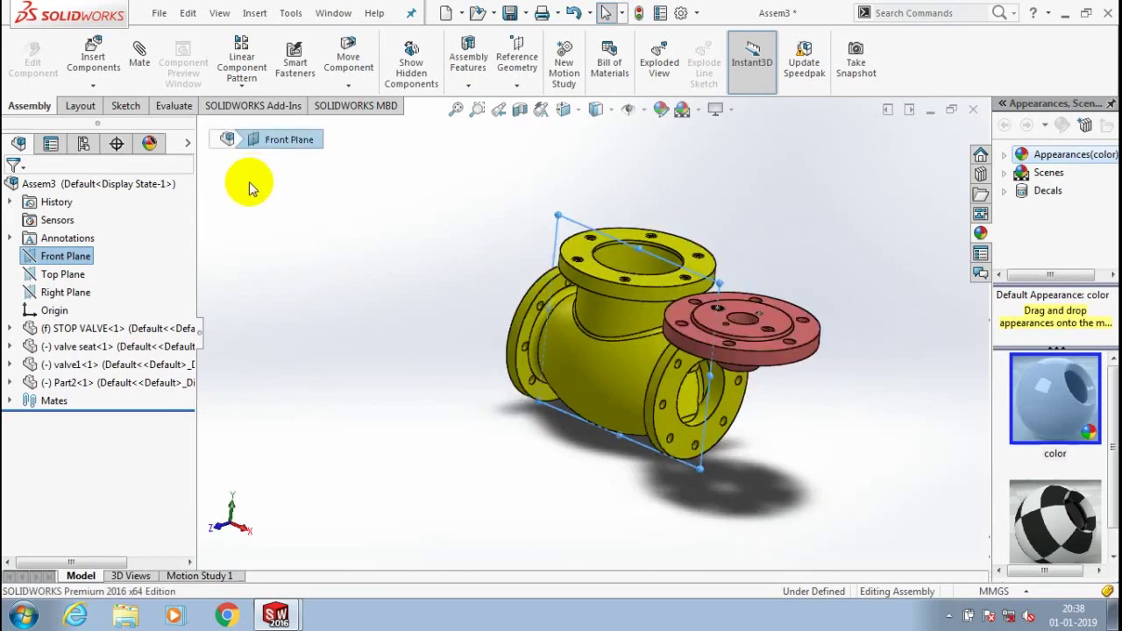
pyautogui.click(12, 383)
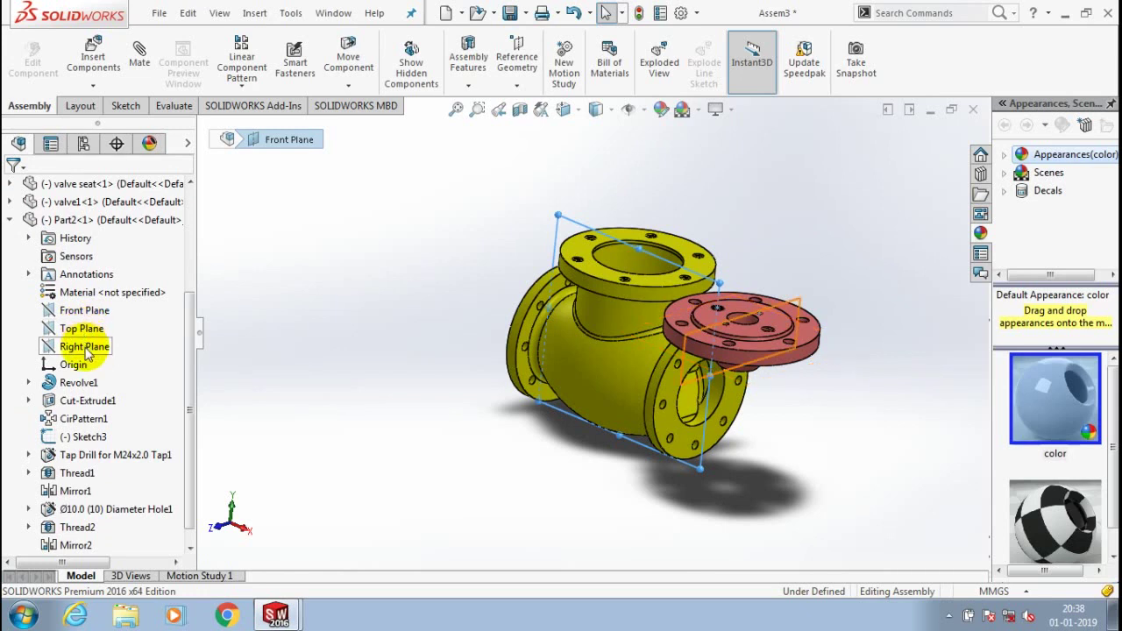
pyautogui.click(85, 311)
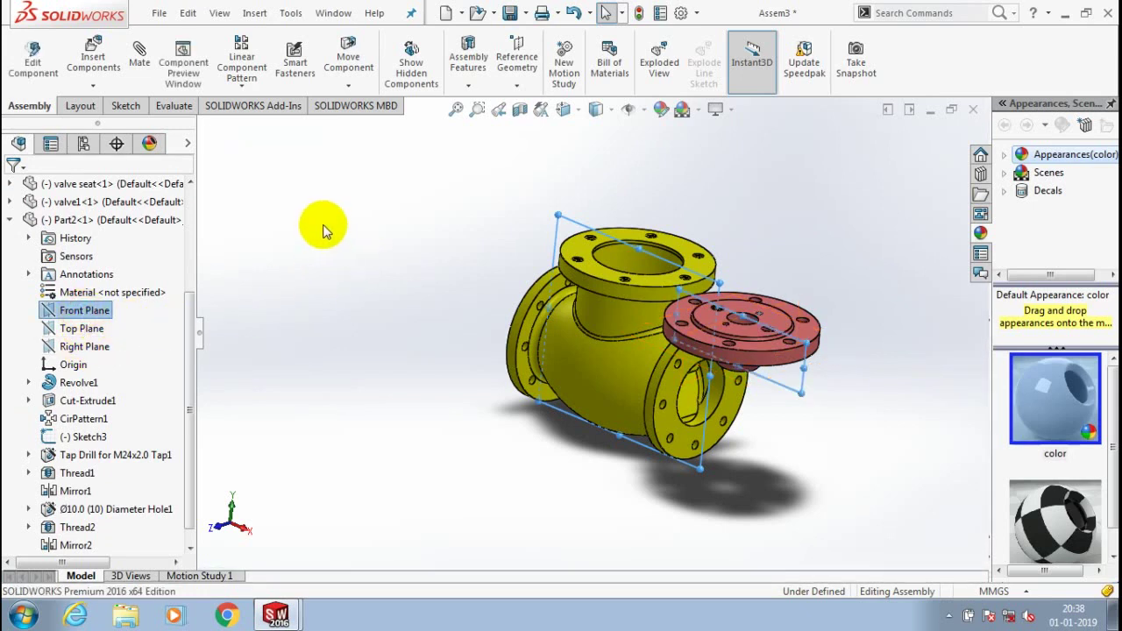
pyautogui.click(142, 68)
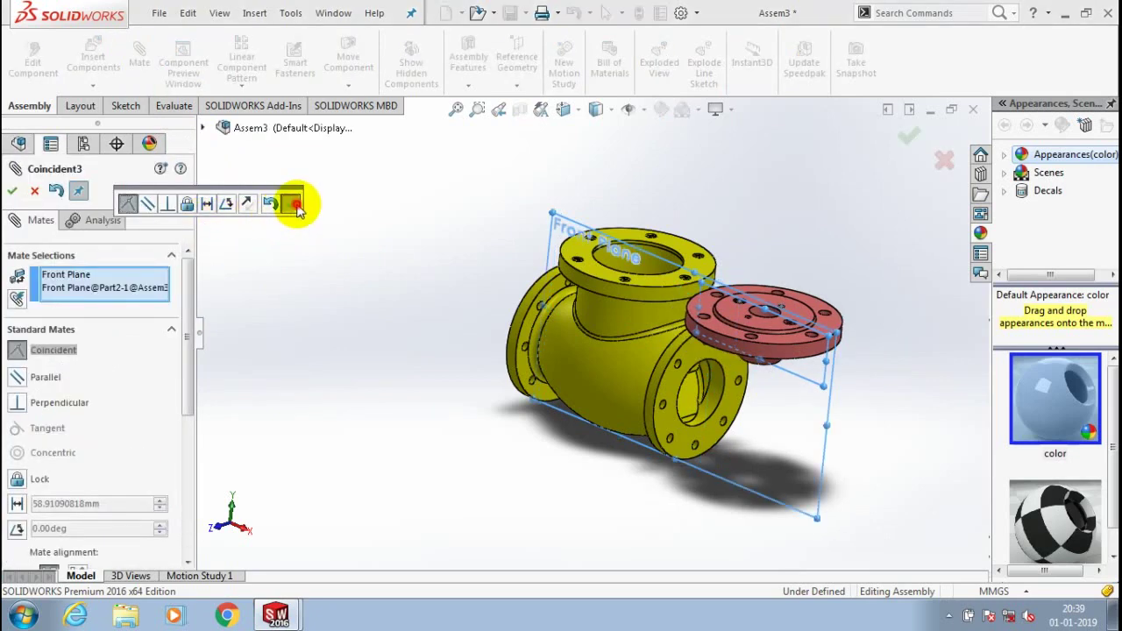
pyautogui.click(296, 206)
# Mate Part2's central bore concentric with the valve body's upper bore, and pull the cover up above the flange
pyautogui.scroll(-3, 817, 280)
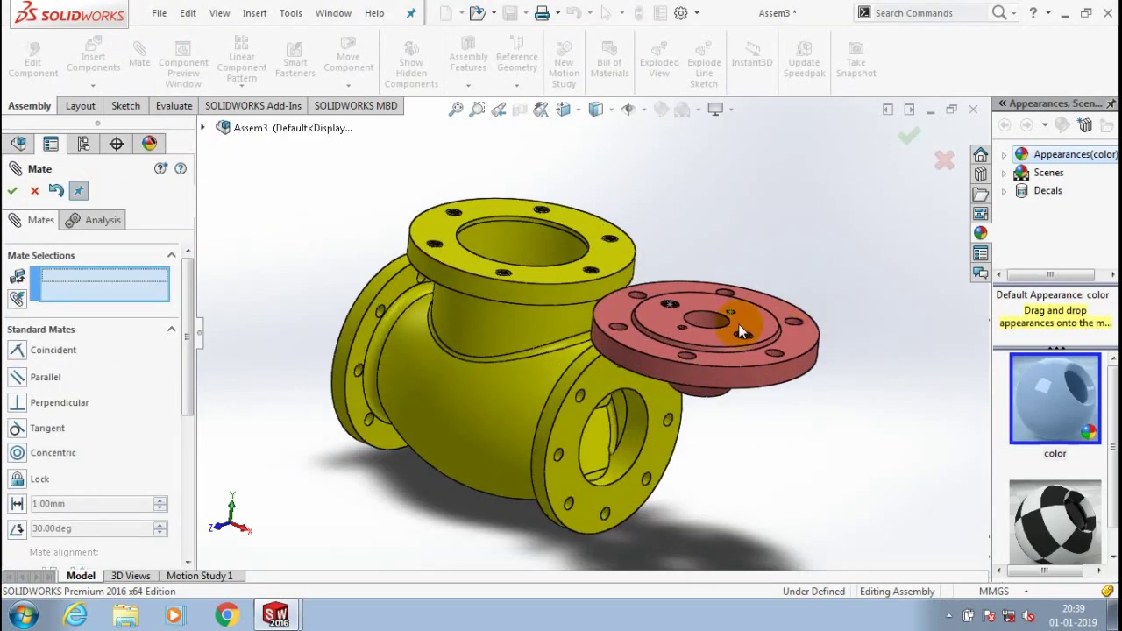
pyautogui.click(739, 323)
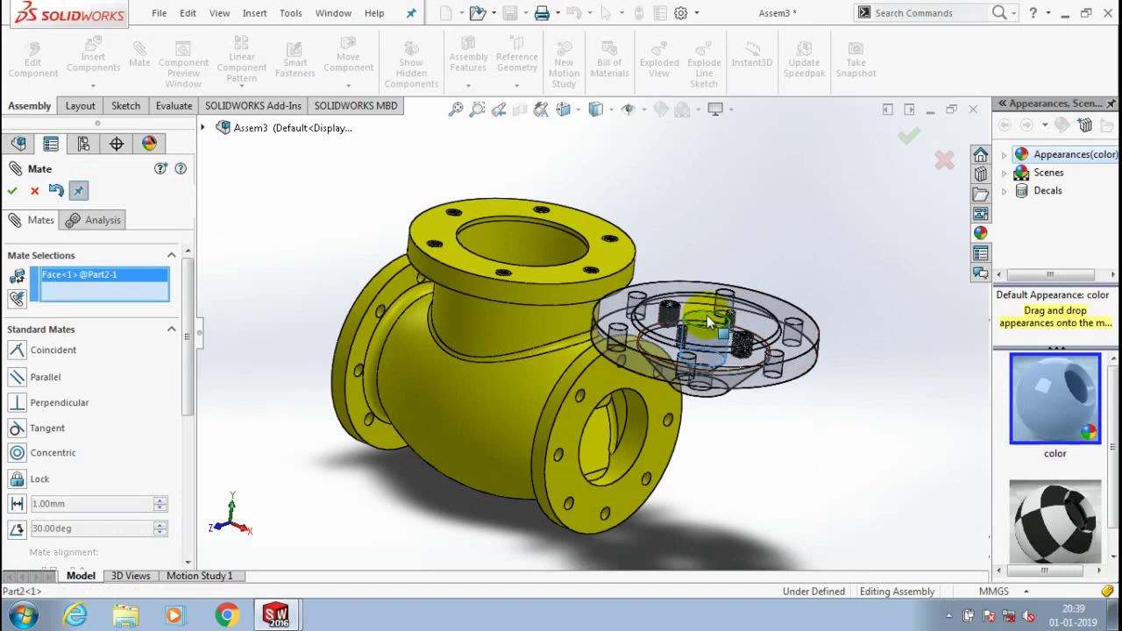
pyautogui.click(530, 243)
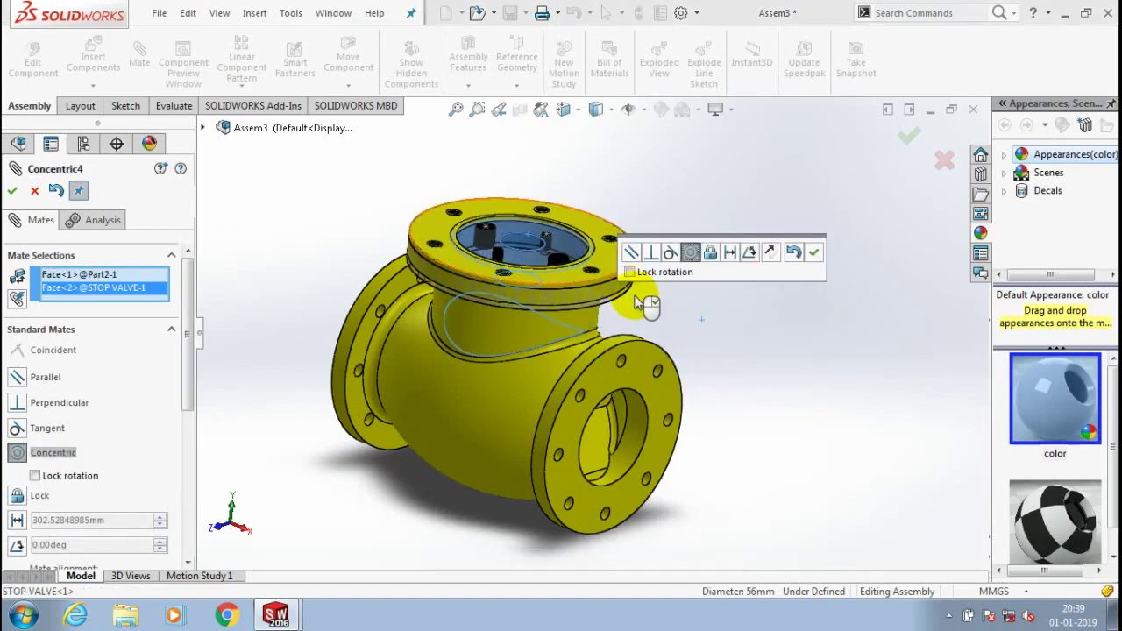
pyautogui.click(810, 254)
pyautogui.moveTo(530, 242); pyautogui.dragTo(538, 125)
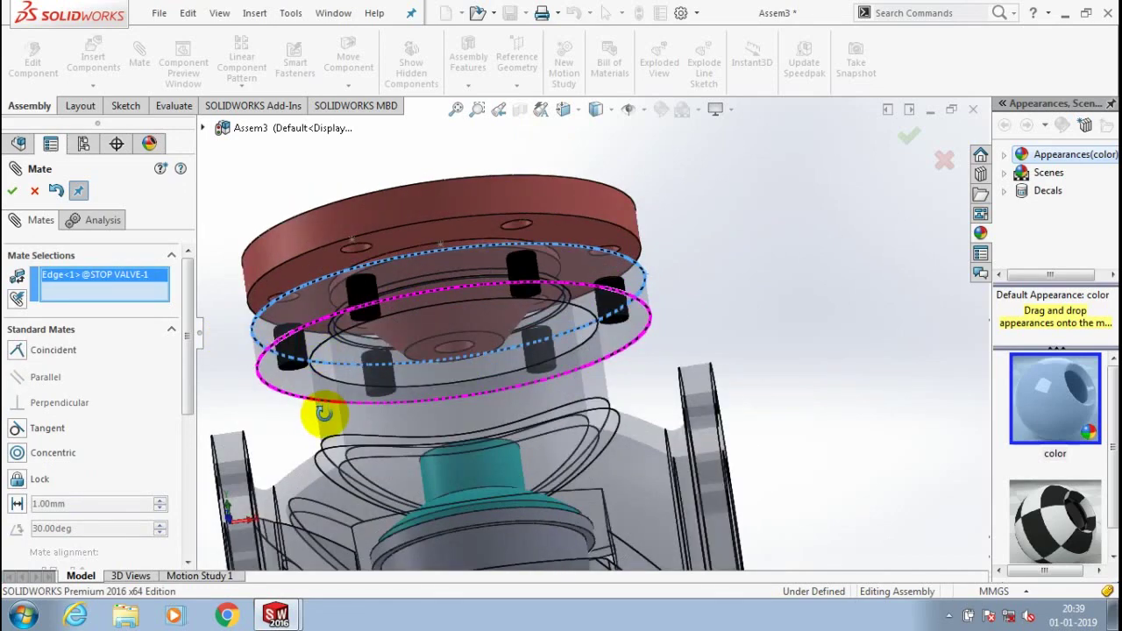
# Mate the lower outer circular edge of Part2 coincident with the upper outer edge of the valve body's top flange
pyautogui.moveTo(323, 413); pyautogui.dragTo(377, 499, button='middle')
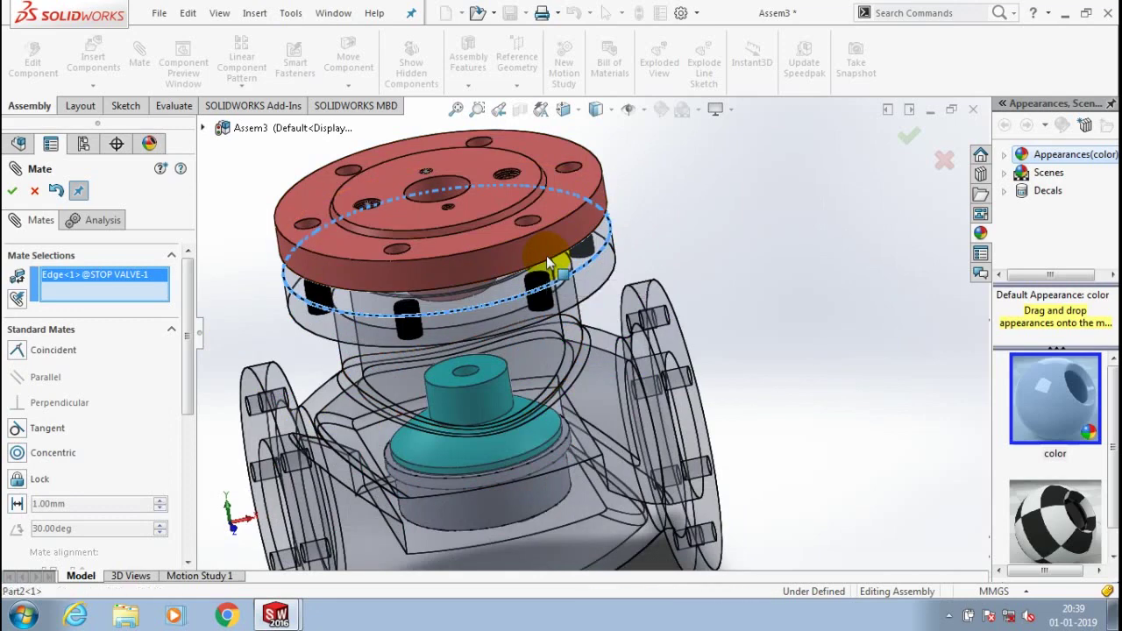
pyautogui.moveTo(556, 261); pyautogui.dragTo(523, 186, button='middle')
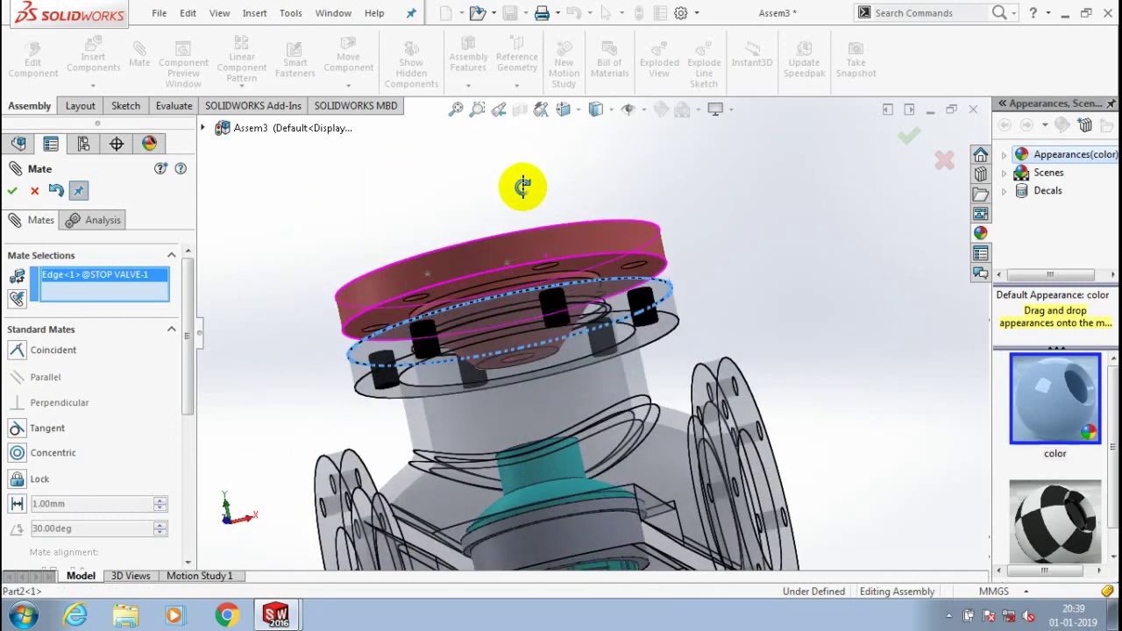
pyautogui.click(654, 290)
pyautogui.click(777, 251)
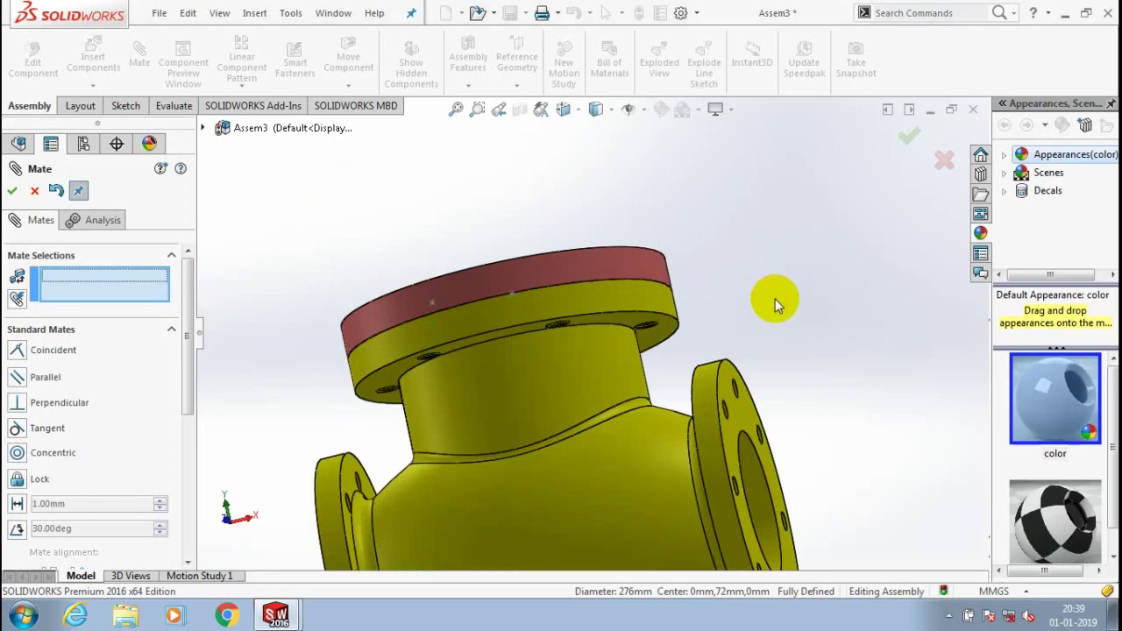
pyautogui.click(35, 191)
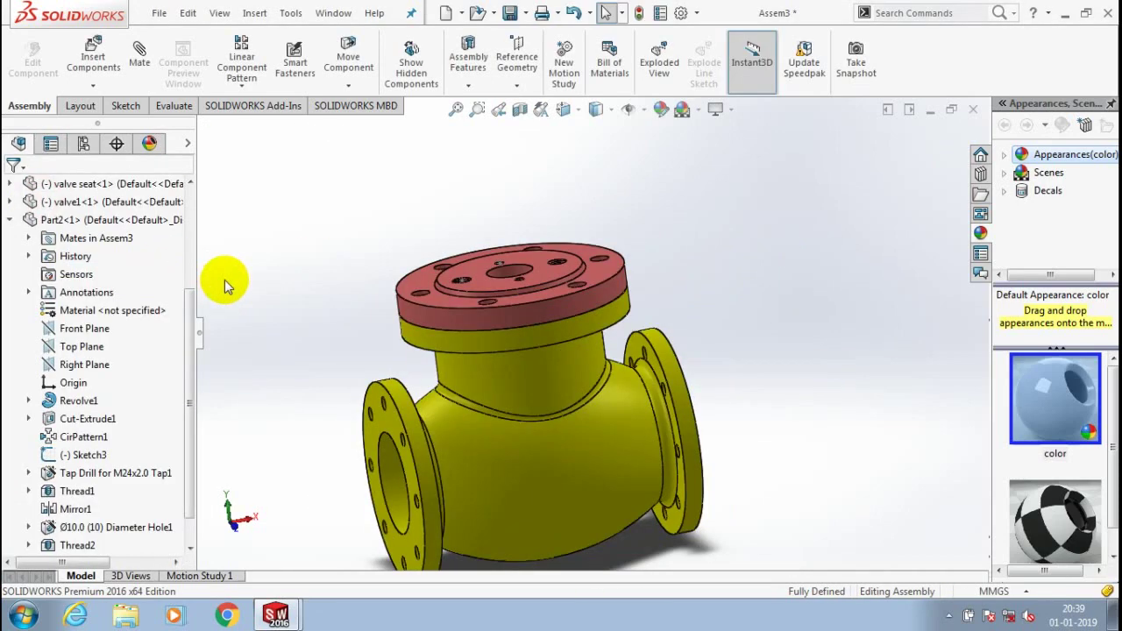
# Insert the spindle part from the STOP VALVE folder and place it freely beside the valve above the side flange
pyautogui.scroll(1, 263, 277)
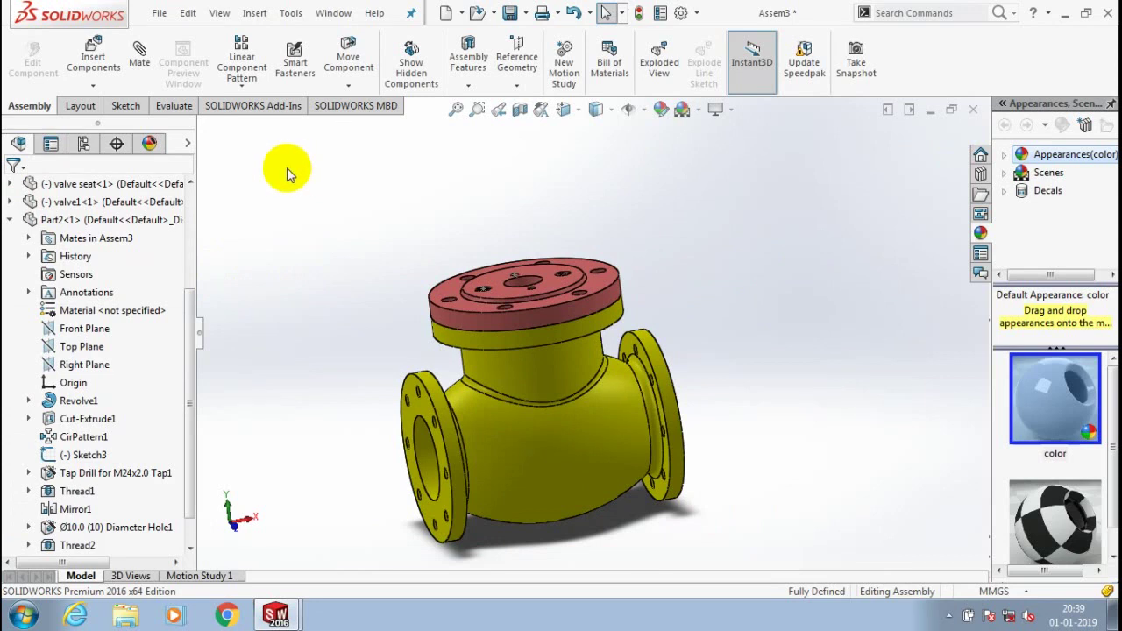
pyautogui.click(93, 61)
pyautogui.click(87, 473)
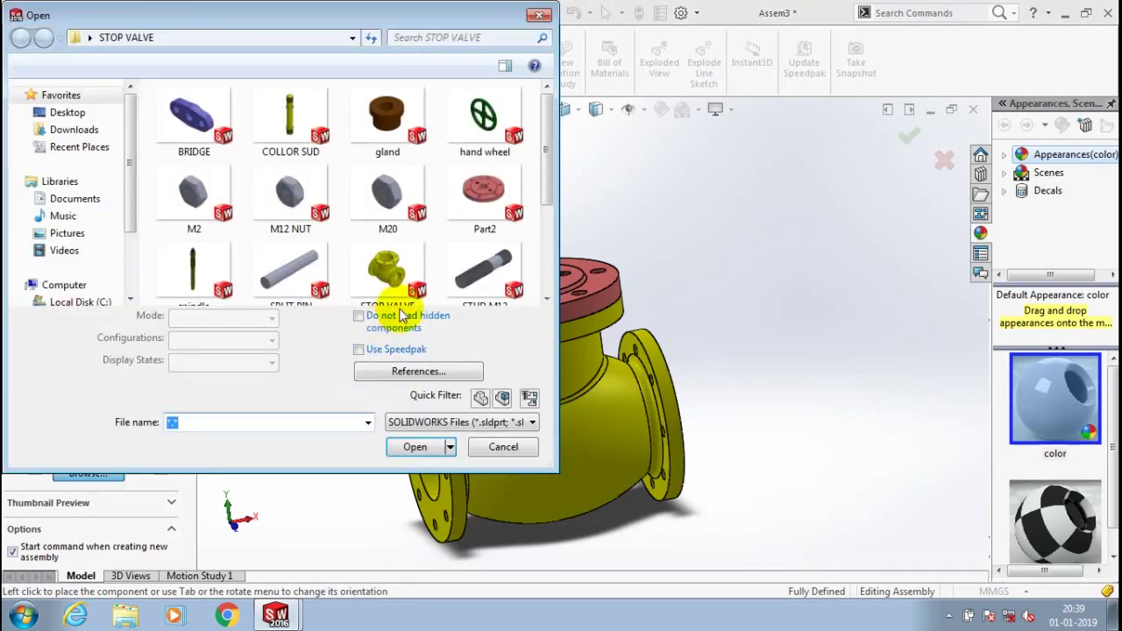
pyautogui.moveTo(548, 146); pyautogui.dragTo(549, 222)
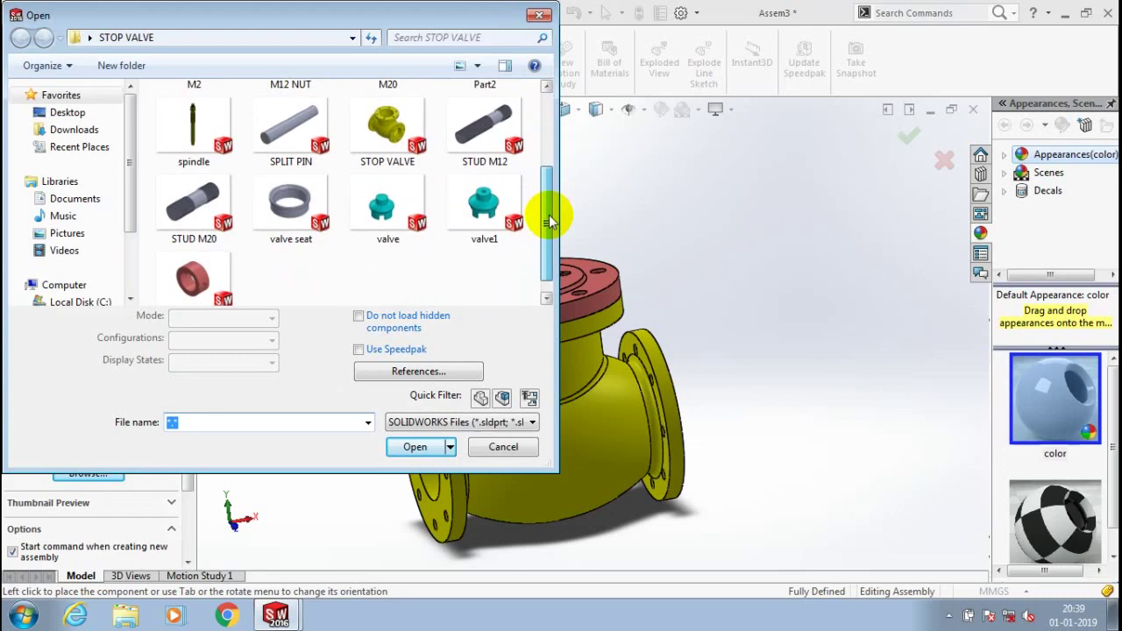
pyautogui.click(194, 127)
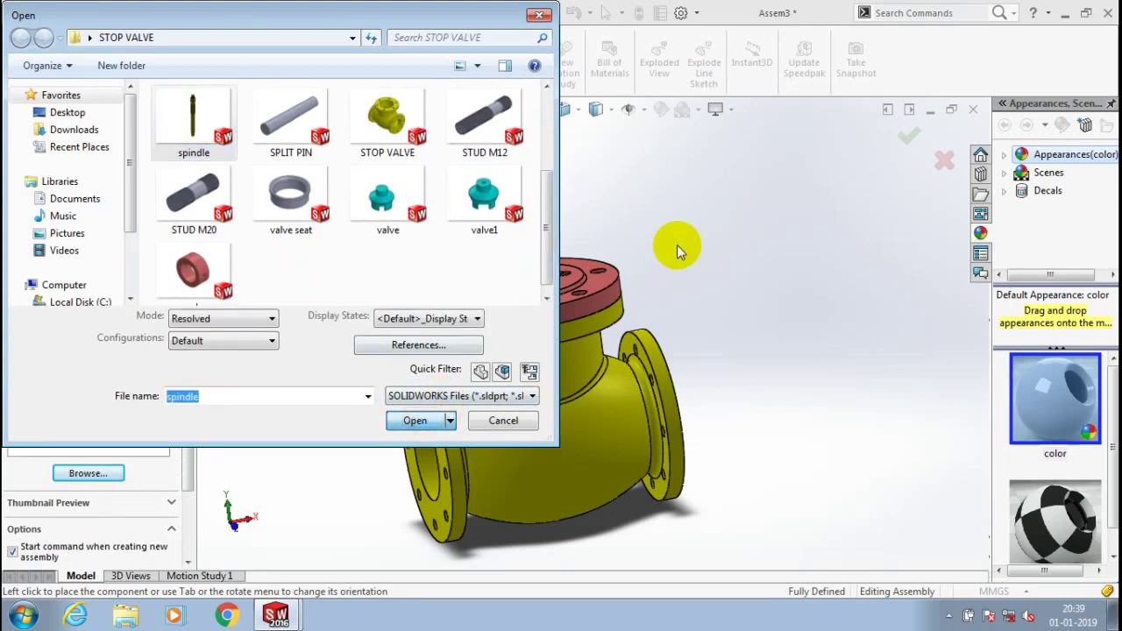
pyautogui.press('Return')
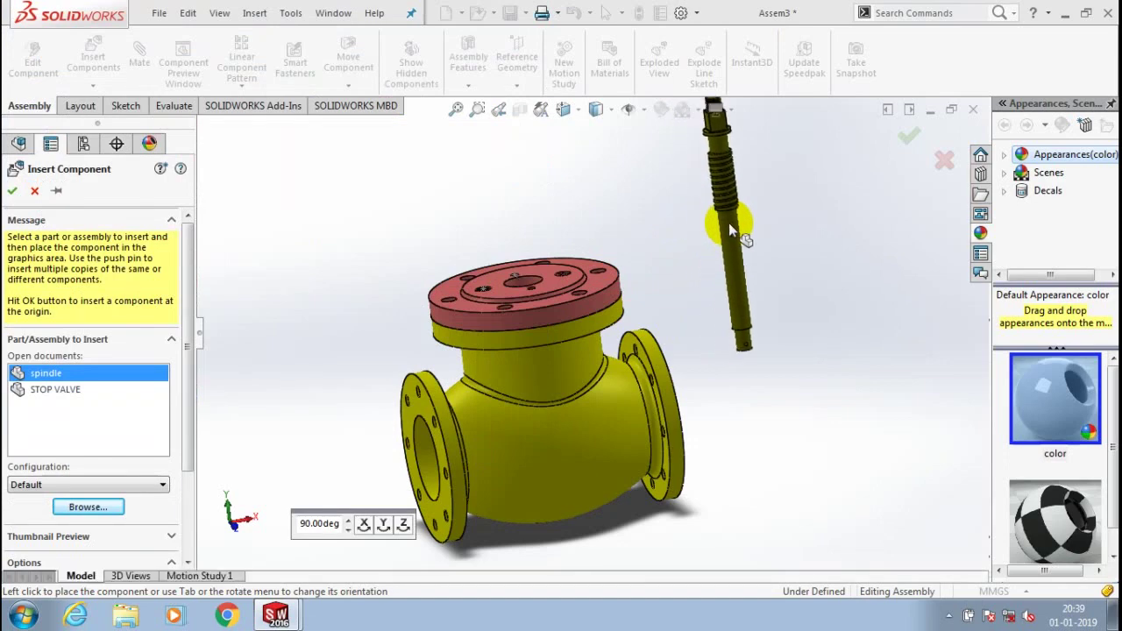
pyautogui.click(730, 227)
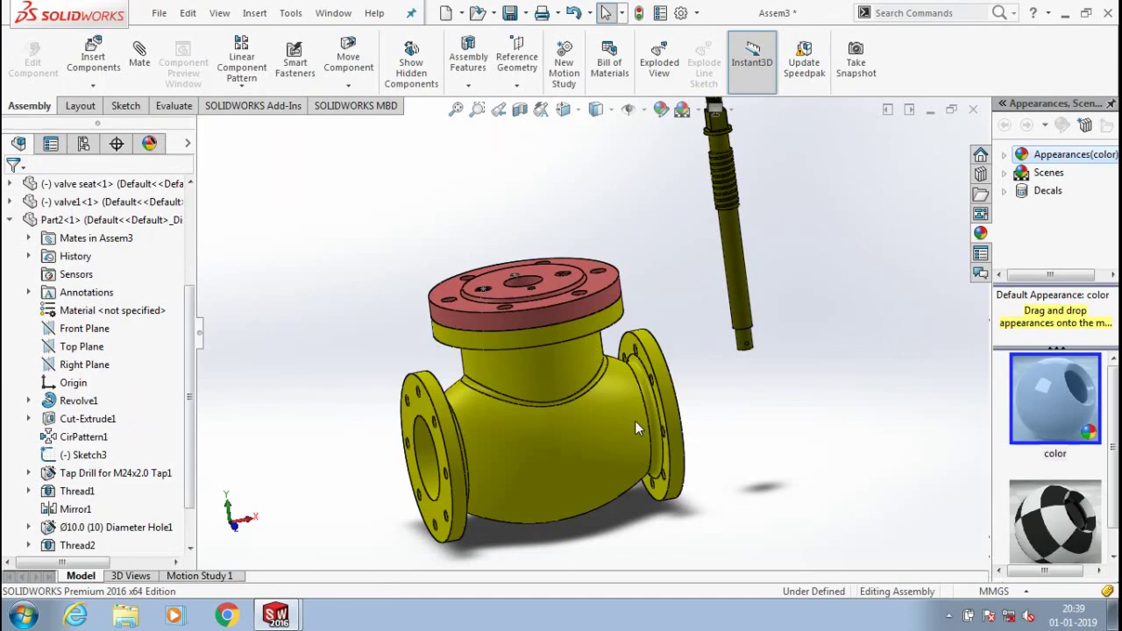
# Mate the cylindrical lower end of the spindle concentric with the central bore of the Part2 cover
pyautogui.scroll(-3, 503, 361)
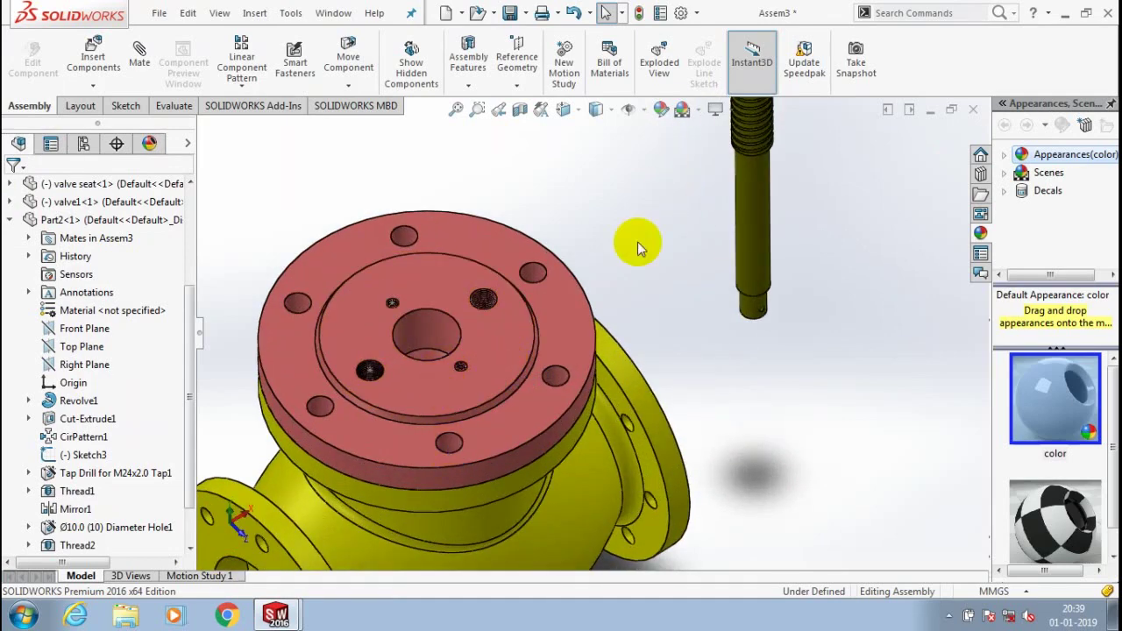
pyautogui.moveTo(638, 241); pyautogui.dragTo(744, 171, button='middle')
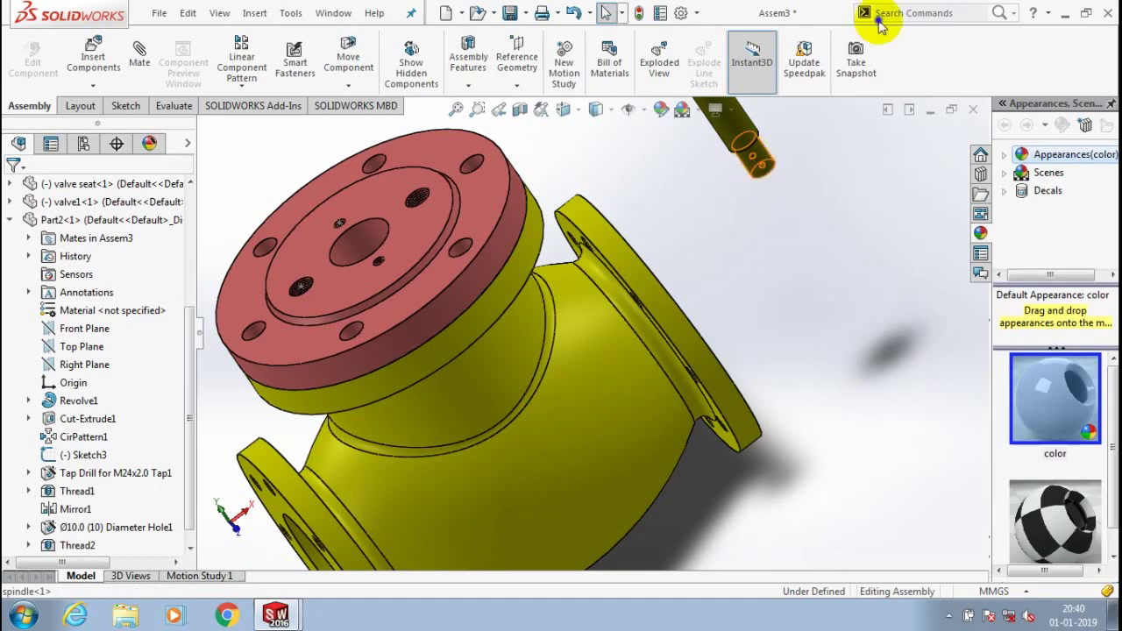
pyautogui.click(904, 17)
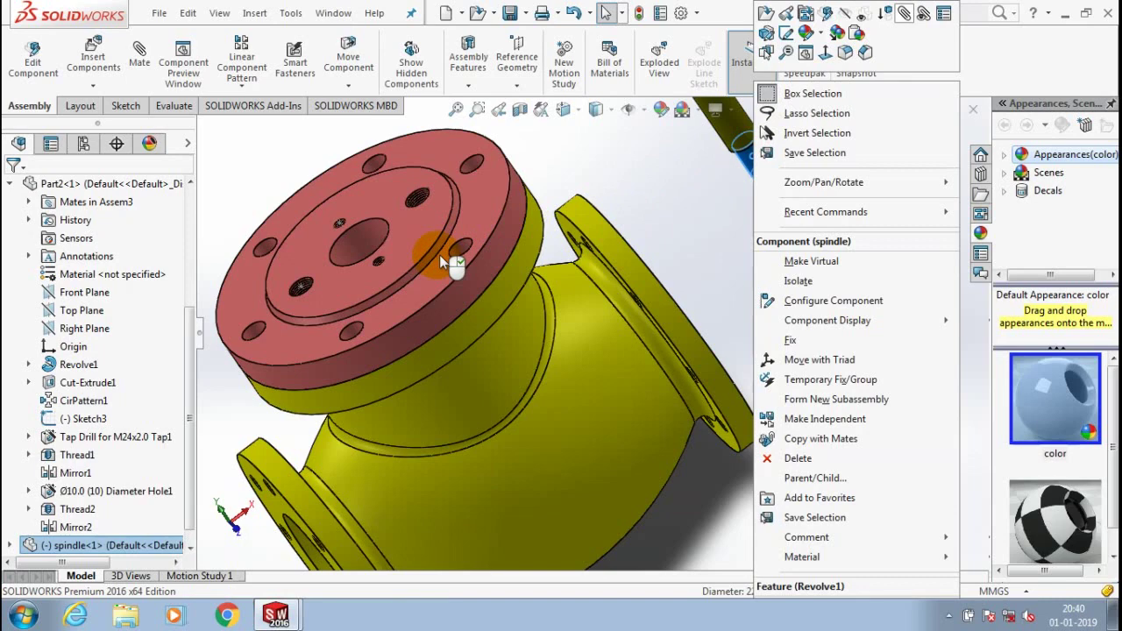
pyautogui.click(358, 242)
pyautogui.click(345, 198)
pyautogui.scroll(3, 614, 232)
pyautogui.moveTo(433, 283); pyautogui.dragTo(391, 251, button='middle')
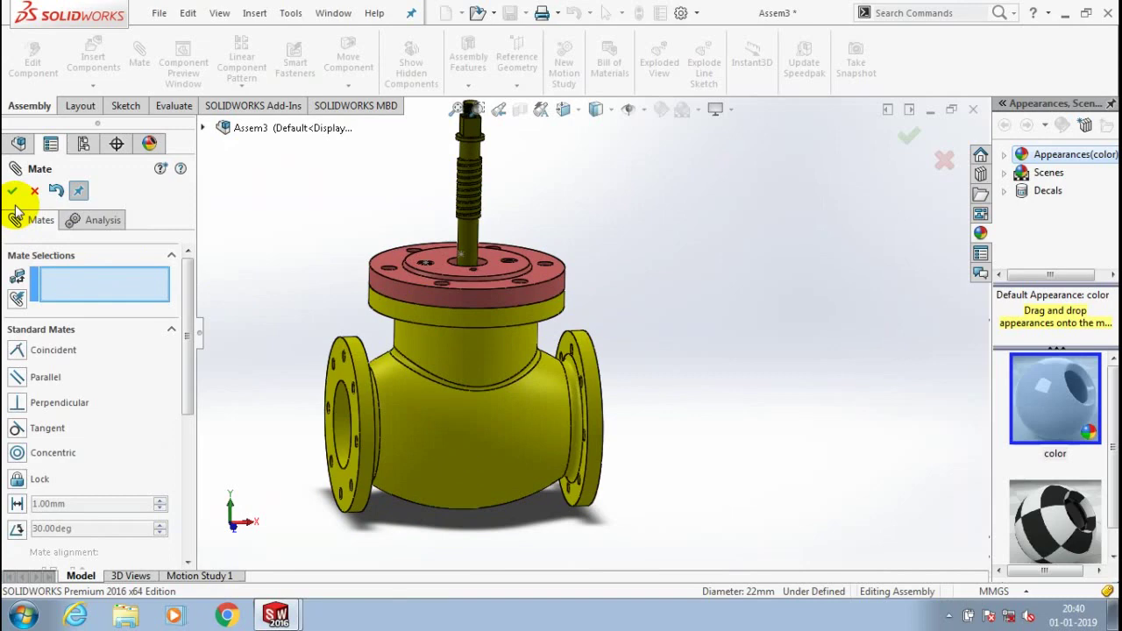
pyautogui.click(12, 191)
# Section the assembly along the Front Plane to examine how the spindle passes through the cover and meets the valve
pyautogui.click(520, 109)
pyautogui.scroll(-3, 471, 426)
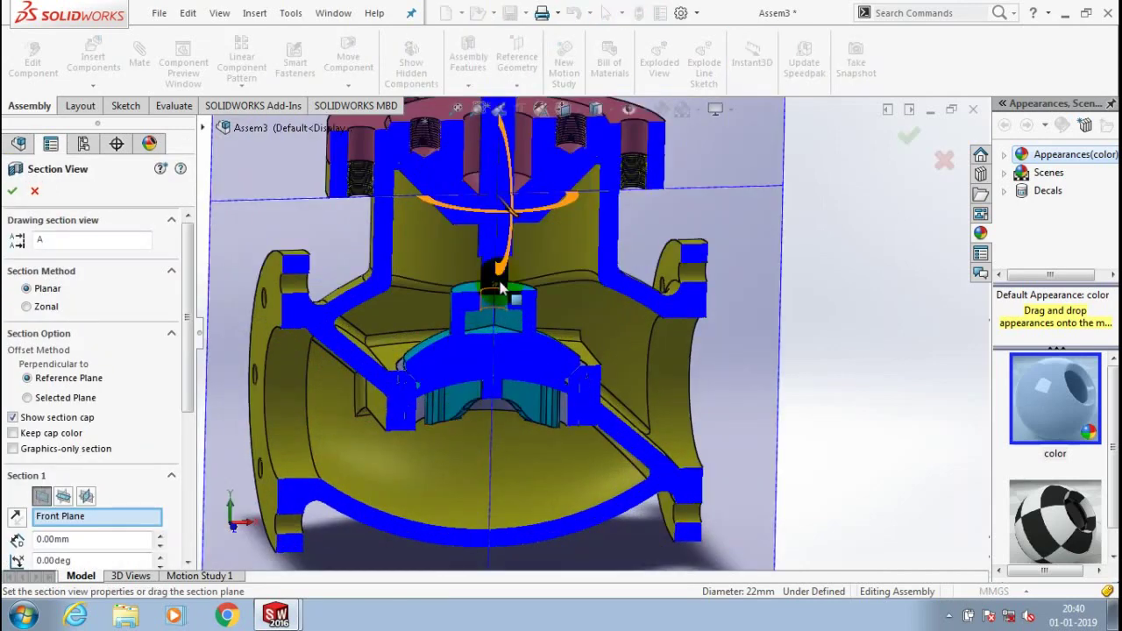
pyautogui.scroll(3, 513, 307)
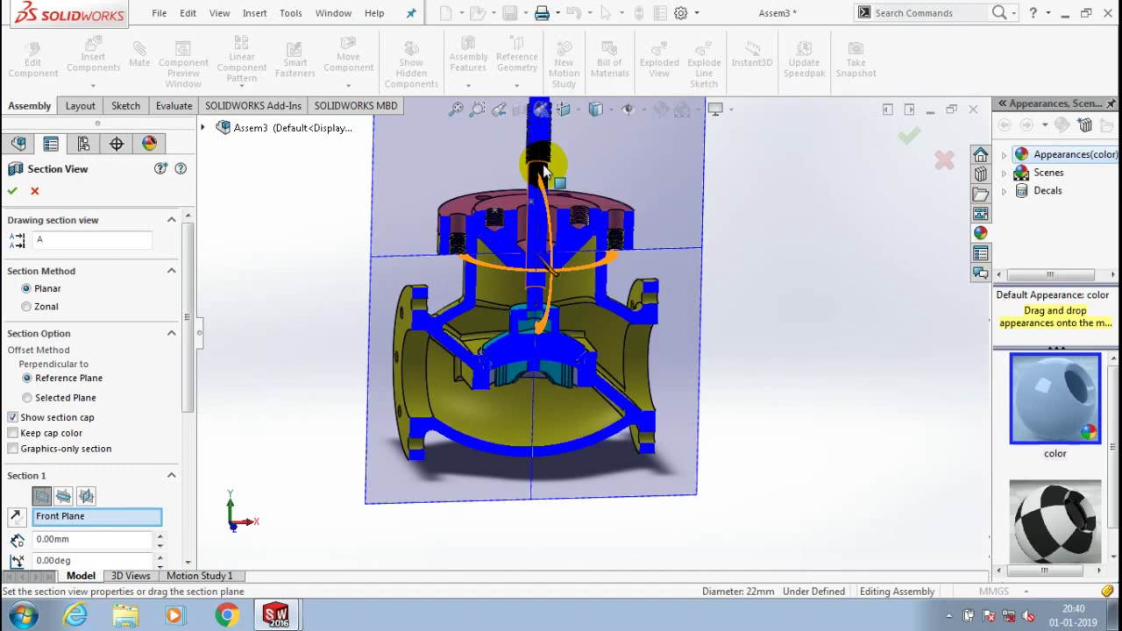
pyautogui.click(12, 191)
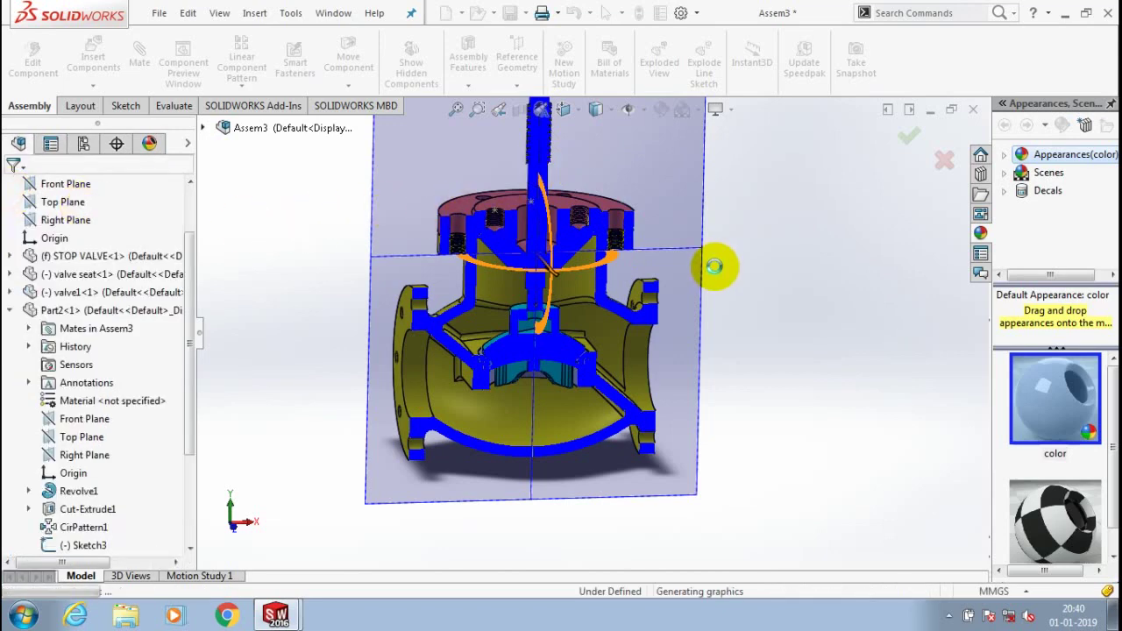
pyautogui.click(660, 307)
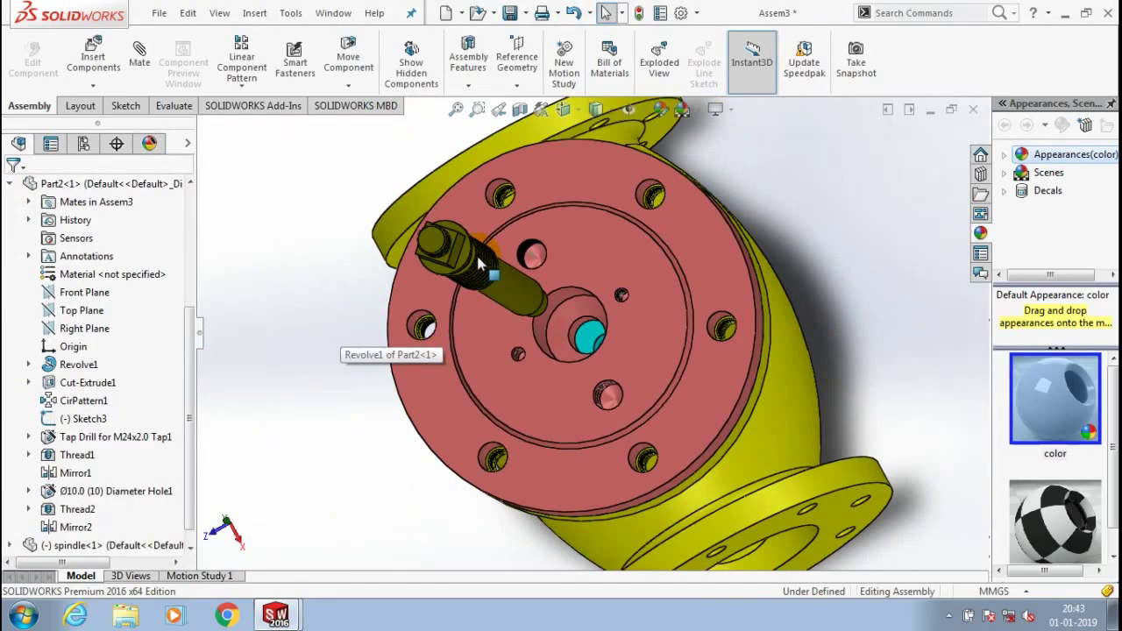
# Mate the flat lower end face of the spindle coincident with the flat face at the bottom of valve1's central hole
pyautogui.moveTo(610, 269); pyautogui.dragTo(511, 251, button='middle')
pyautogui.scroll(-6, 396, 299)
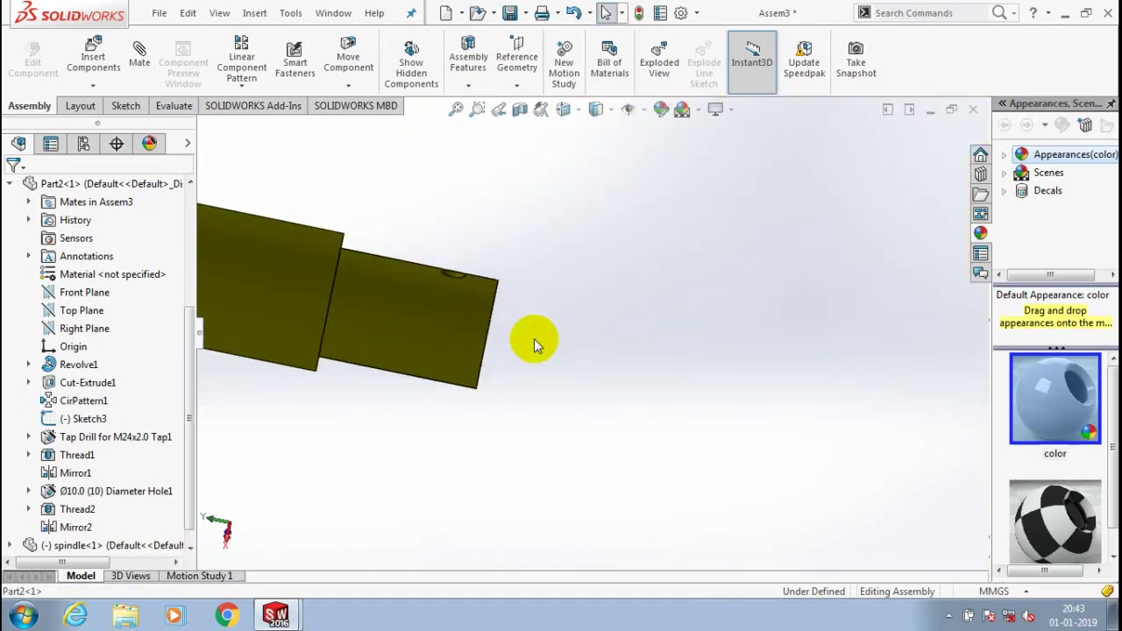
pyautogui.moveTo(534, 338); pyautogui.dragTo(509, 338, button='middle')
pyautogui.click(509, 340)
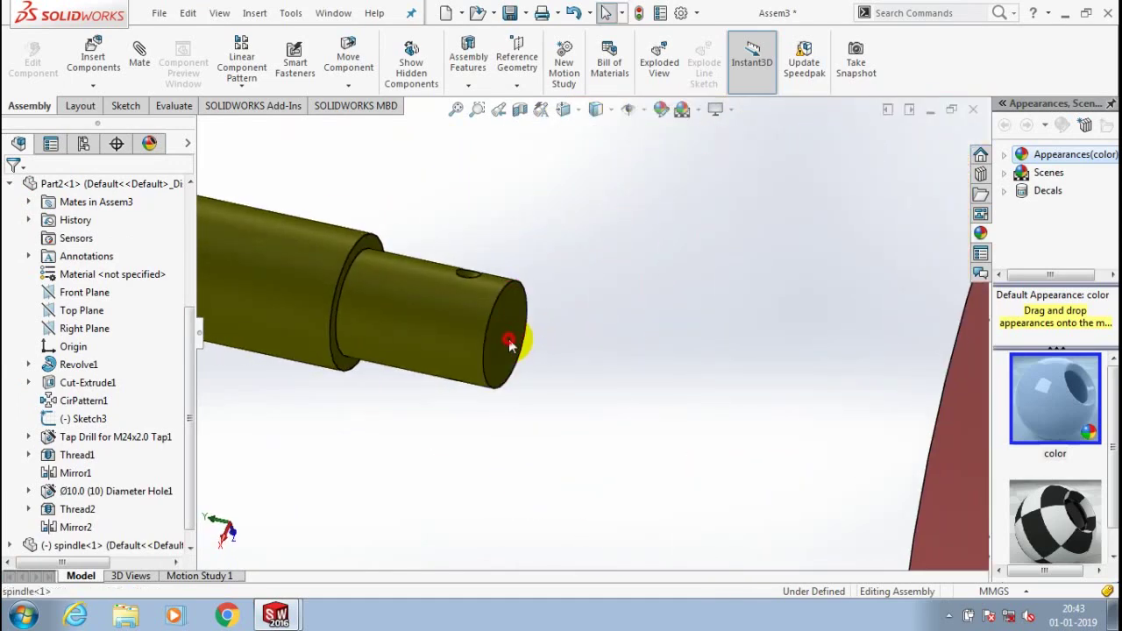
pyautogui.rightClick(509, 340)
pyautogui.click(679, 33)
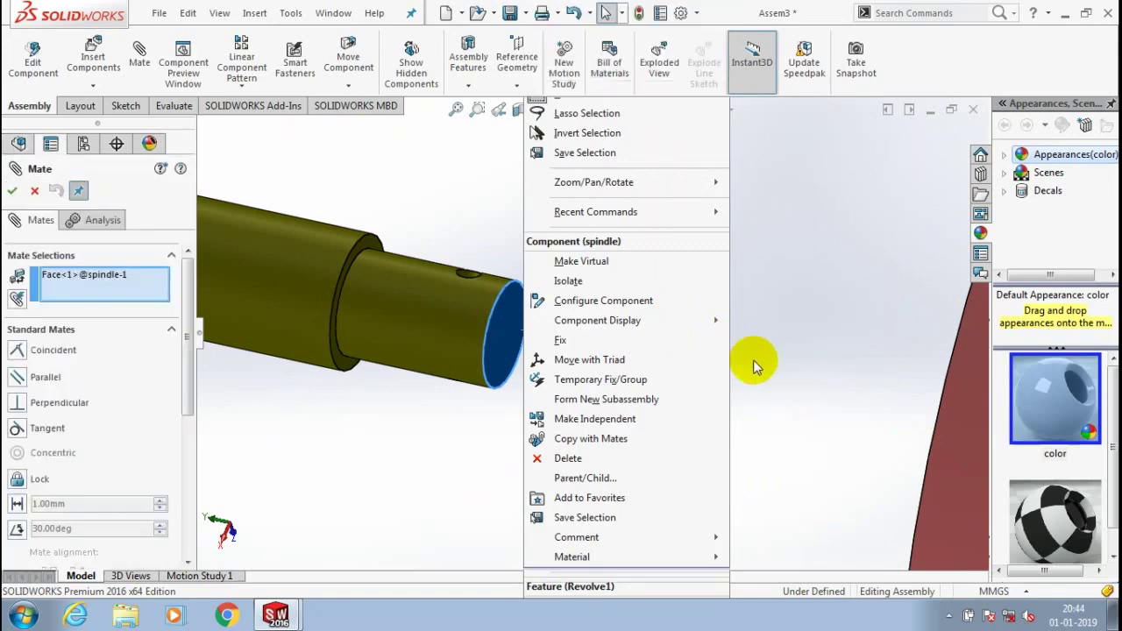
pyautogui.scroll(4, 755, 360)
pyautogui.moveTo(756, 367); pyautogui.dragTo(547, 381, button='middle')
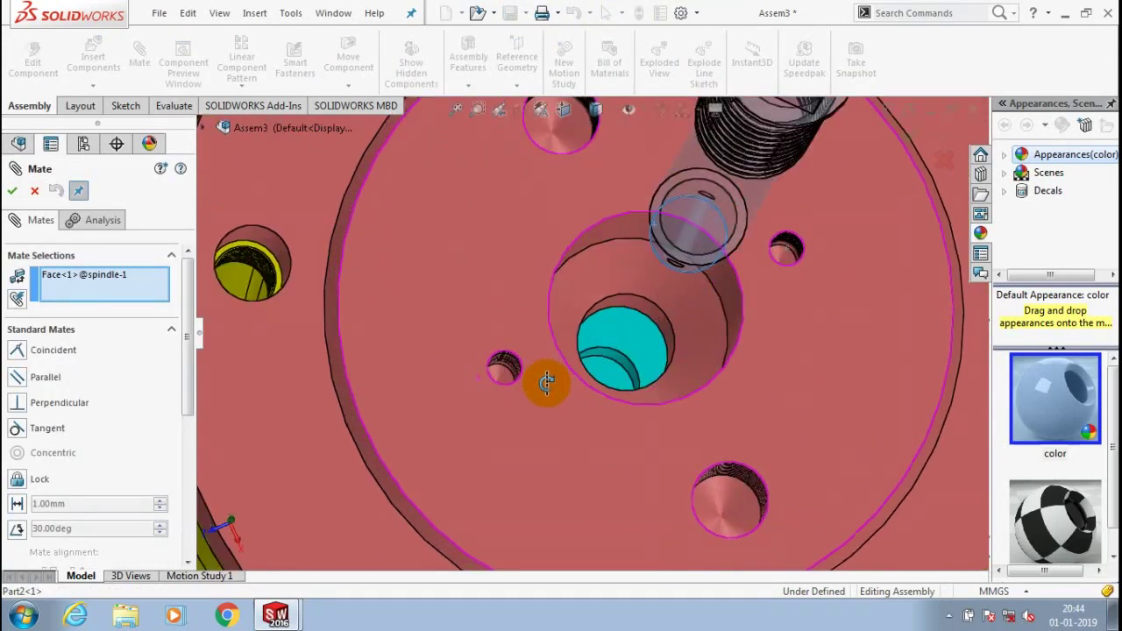
pyautogui.click(617, 386)
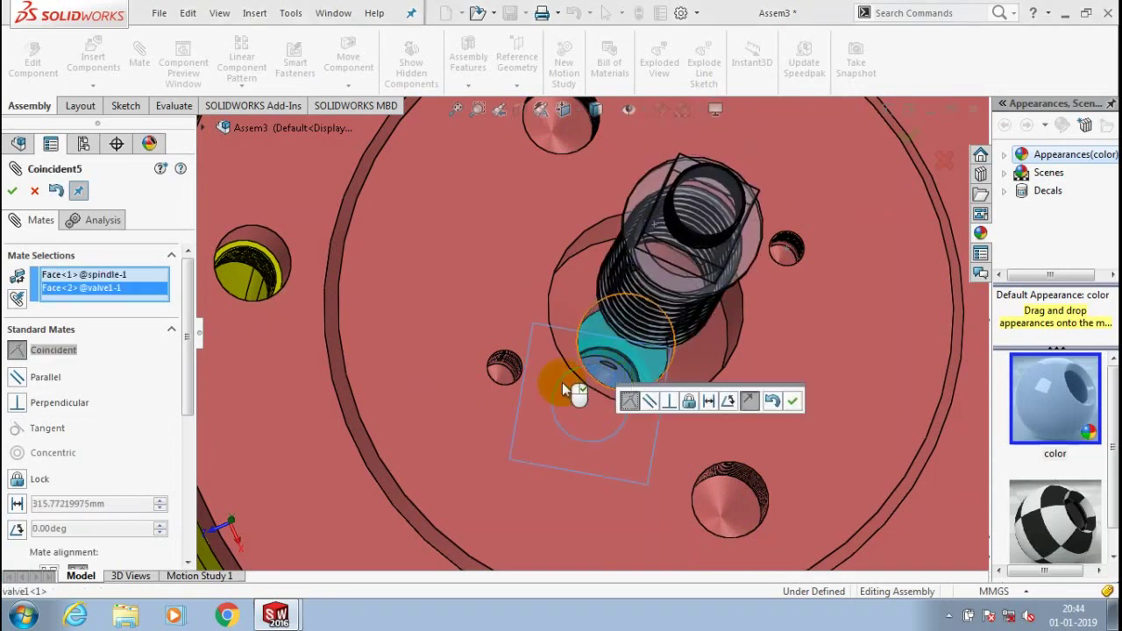
pyautogui.click(793, 402)
pyautogui.scroll(3, 615, 410)
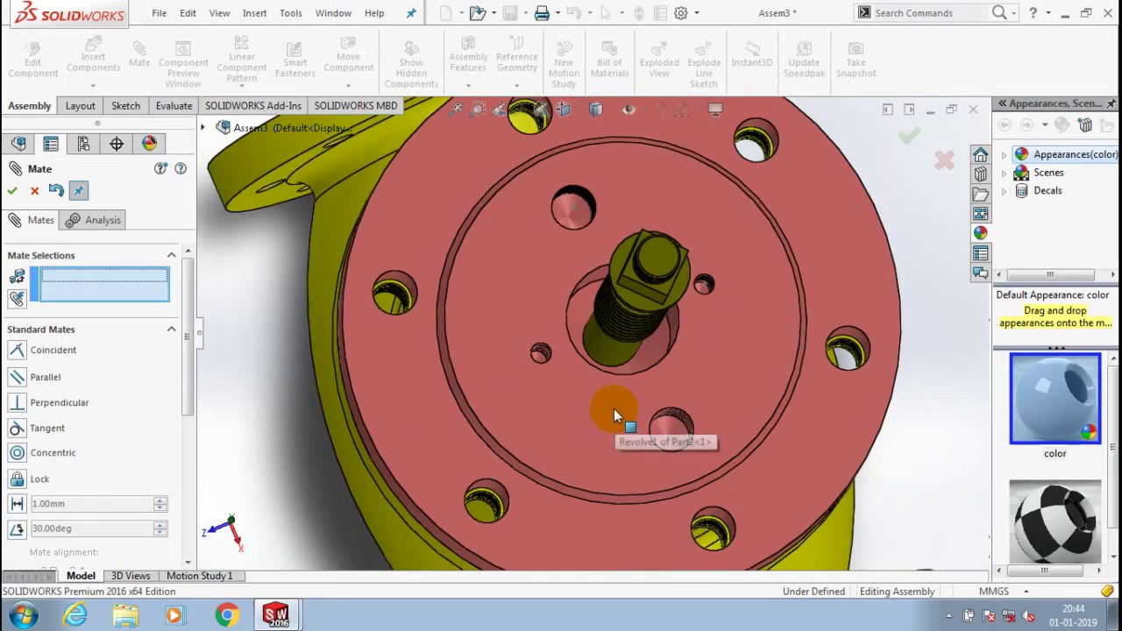
pyautogui.moveTo(614, 409); pyautogui.dragTo(613, 279, button='middle')
pyautogui.scroll(8, 707, 368)
pyautogui.press('Escape')
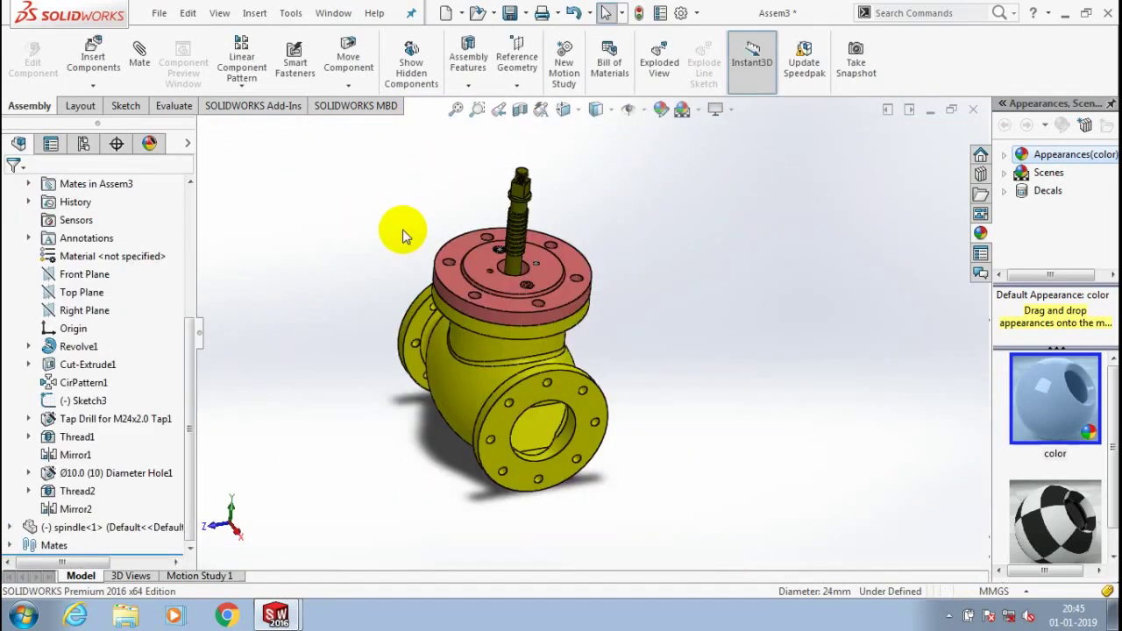
# Insert the COLLOR SUD part from the STOP VALVE folder and place it freely beside the spindle
pyautogui.click(91, 85)
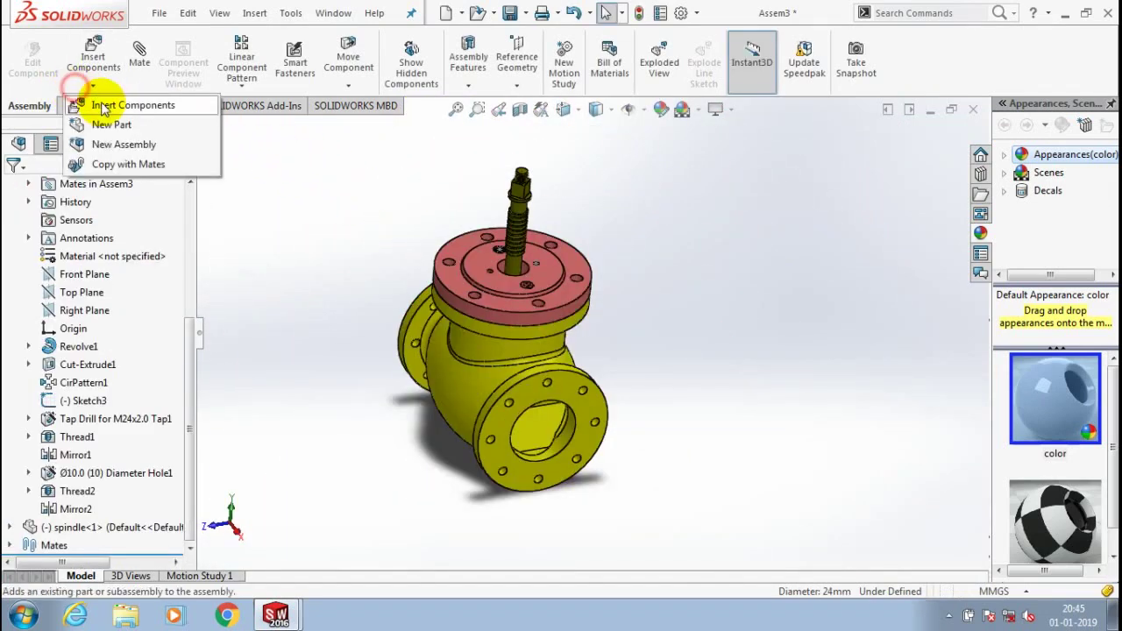
pyautogui.click(100, 102)
pyautogui.click(88, 473)
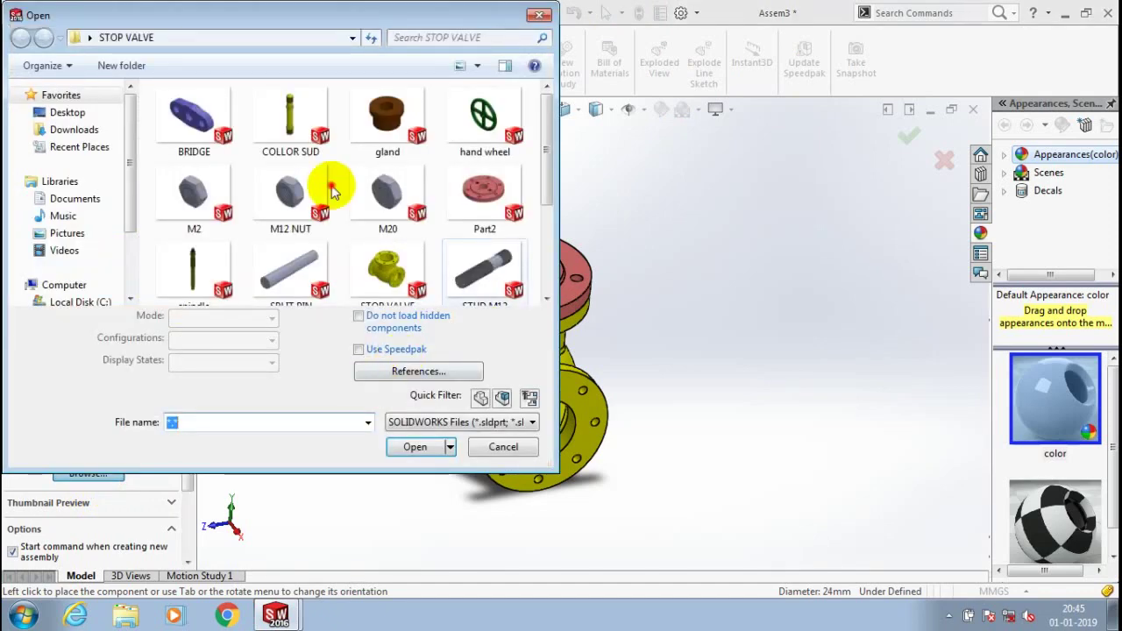
pyautogui.click(291, 119)
pyautogui.click(420, 421)
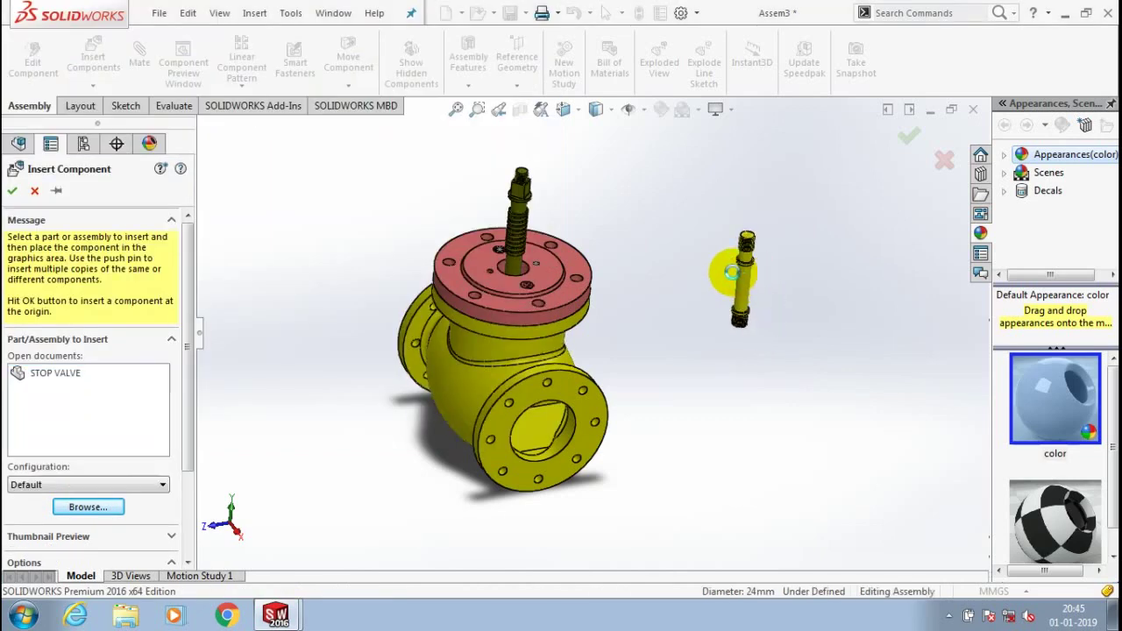
pyautogui.click(733, 273)
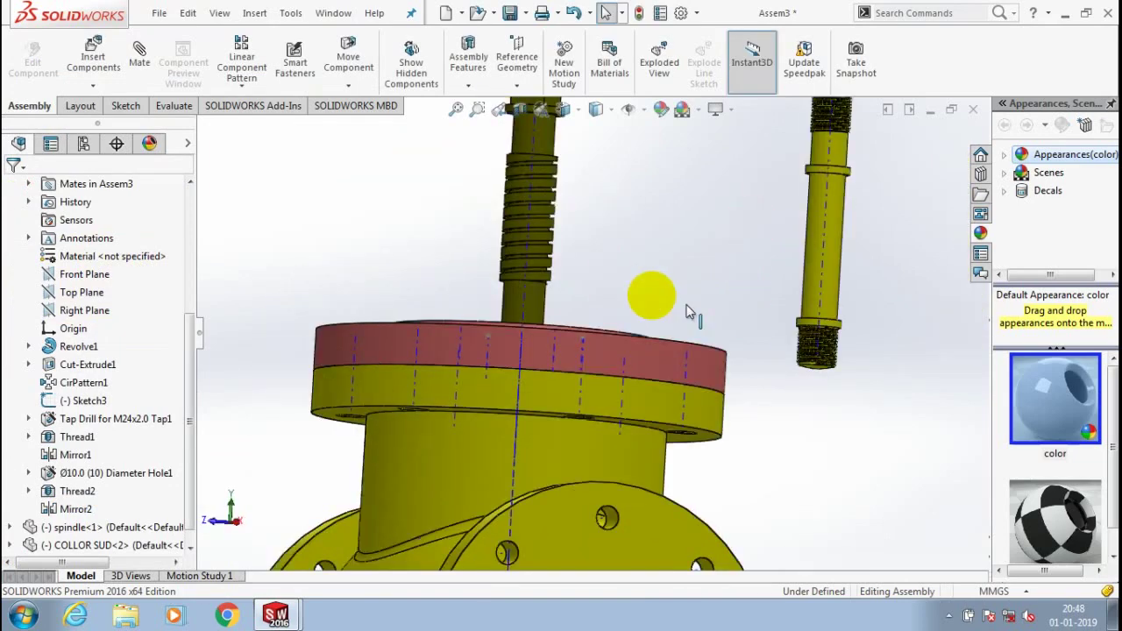
pyautogui.scroll(-5, 760, 303)
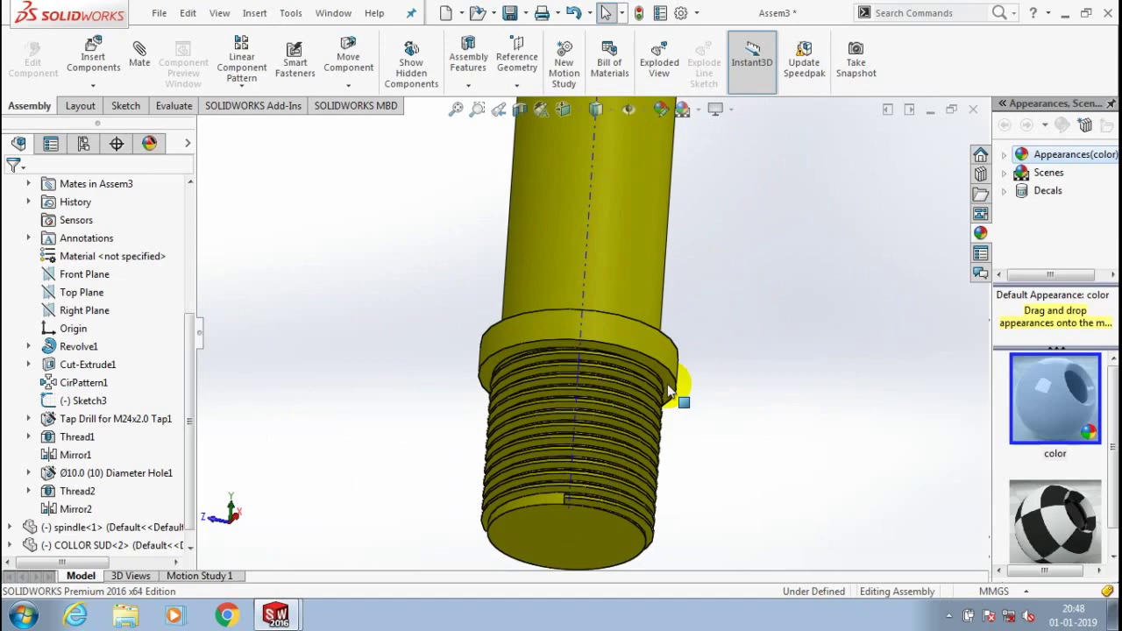
pyautogui.click(667, 387)
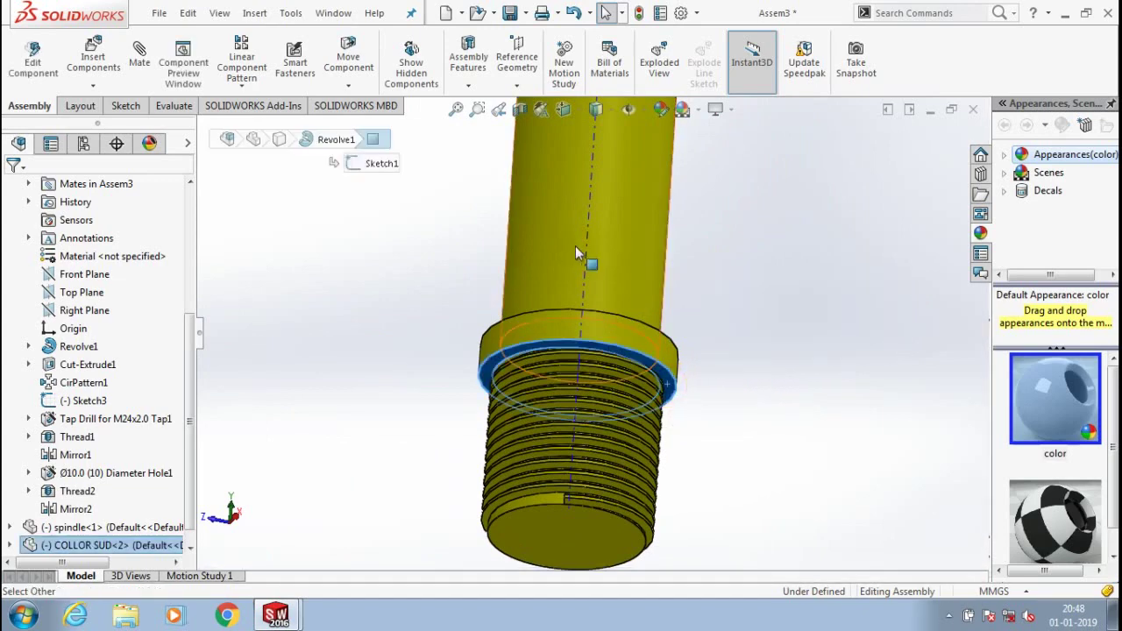
pyautogui.scroll(8, 747, 299)
pyautogui.moveTo(514, 296); pyautogui.dragTo(546, 375, button='middle')
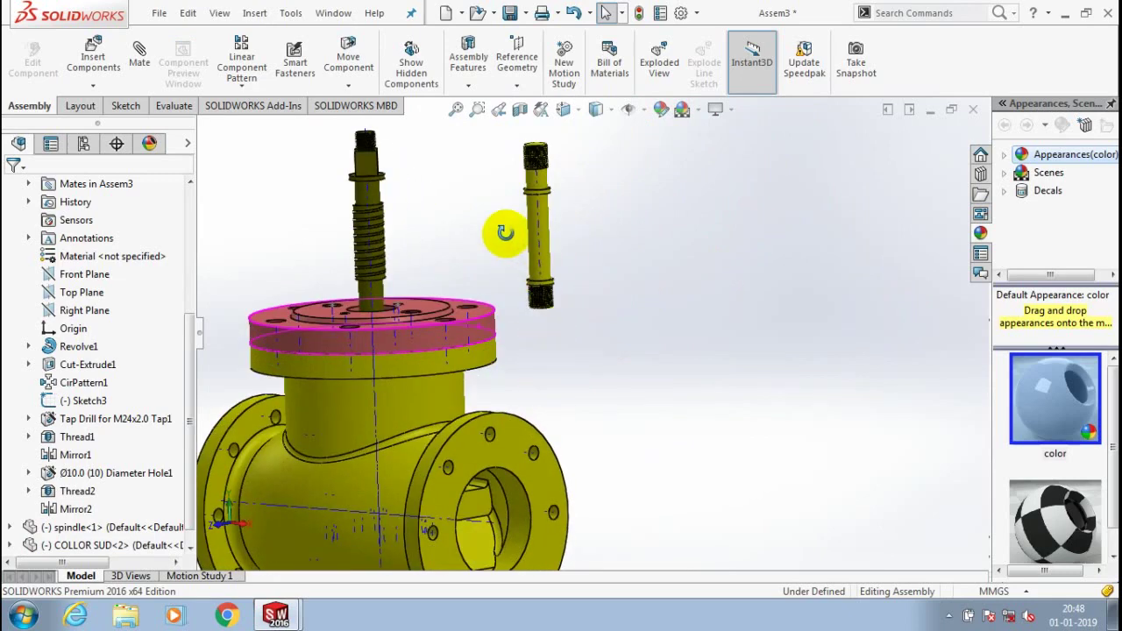
pyautogui.click(606, 158)
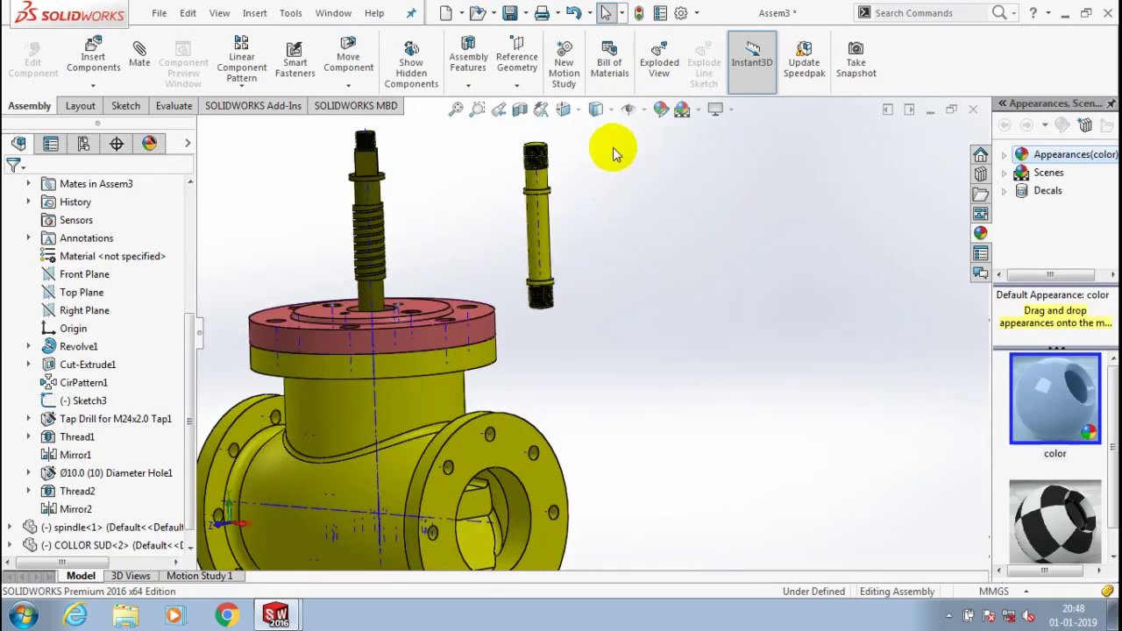
# Mate the axis of the collar stud coincident with the axis of a large threaded hole in the Part2 cover
pyautogui.click(140, 54)
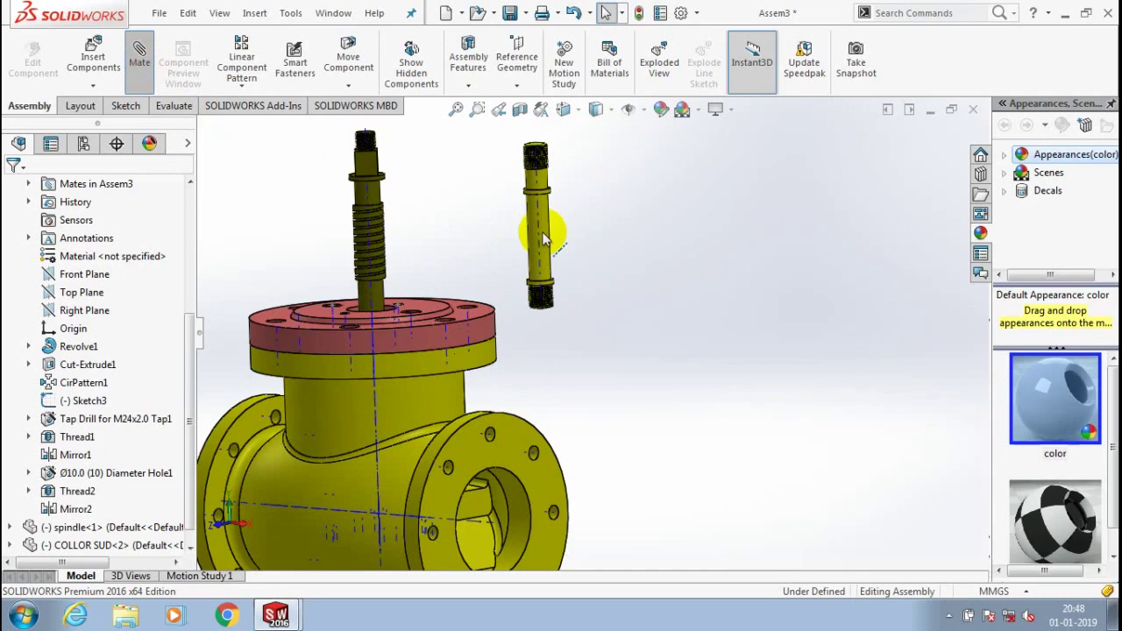
pyautogui.click(544, 238)
pyautogui.scroll(-5, 425, 331)
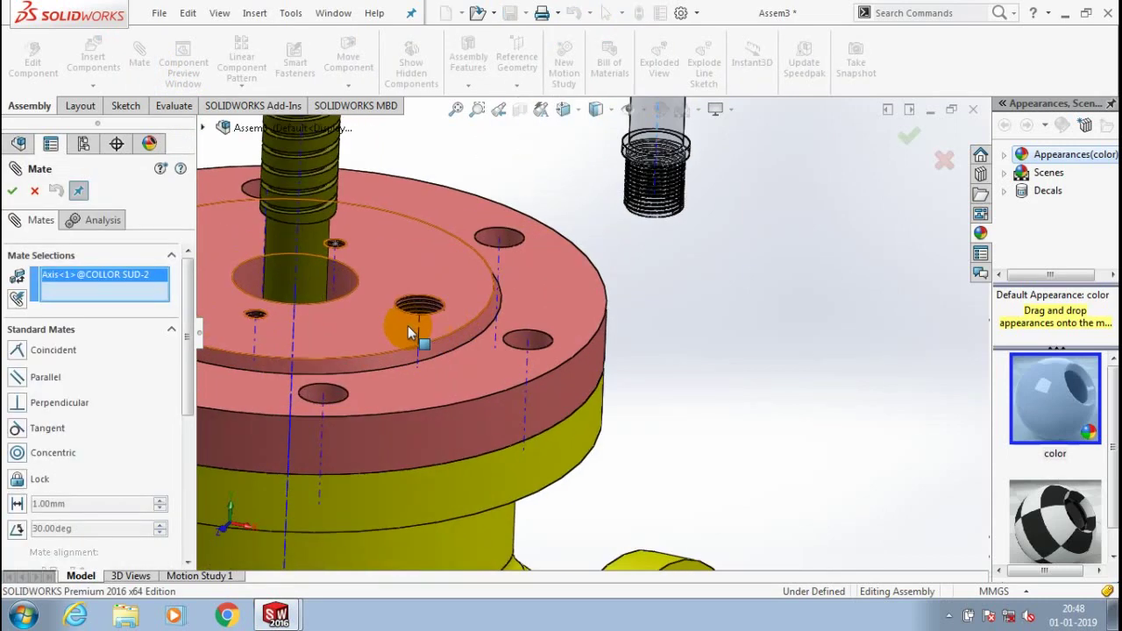
pyautogui.click(421, 333)
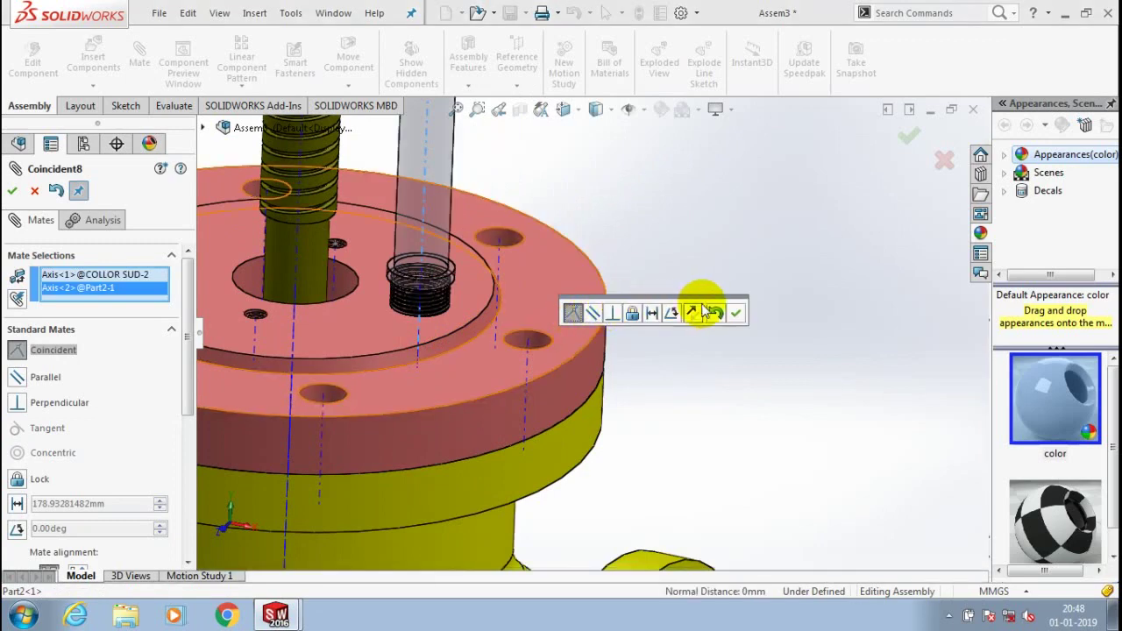
pyautogui.click(736, 313)
# Mate the underside of the stud's lower collar coincident with the raised flat top face of the Part2 cover
pyautogui.scroll(-3, 478, 294)
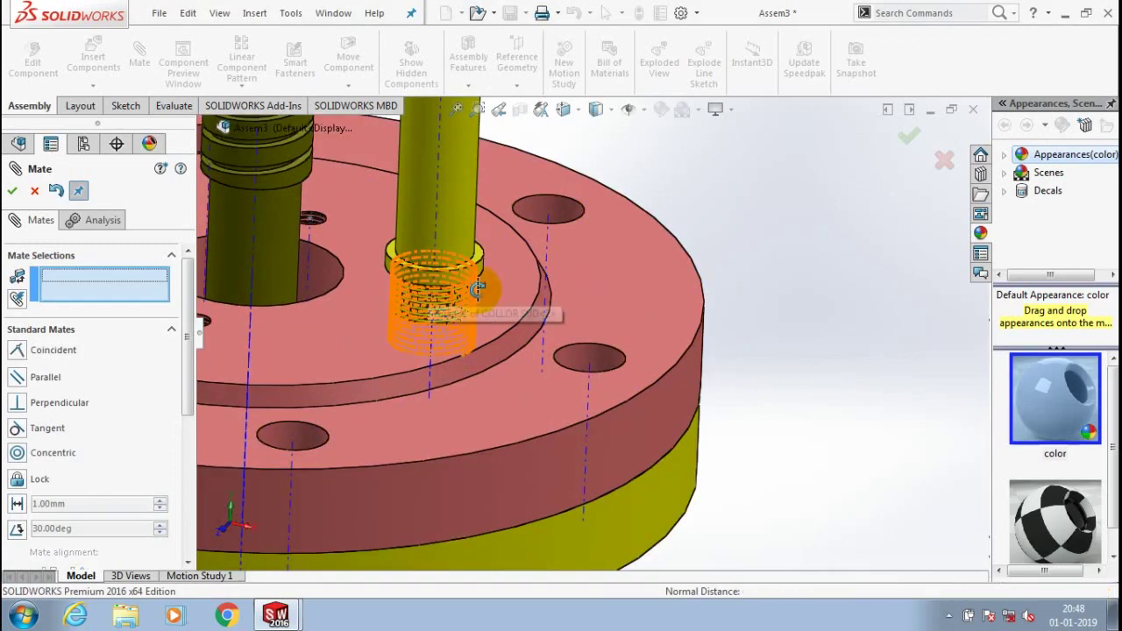
pyautogui.moveTo(478, 289); pyautogui.dragTo(476, 237, button='middle')
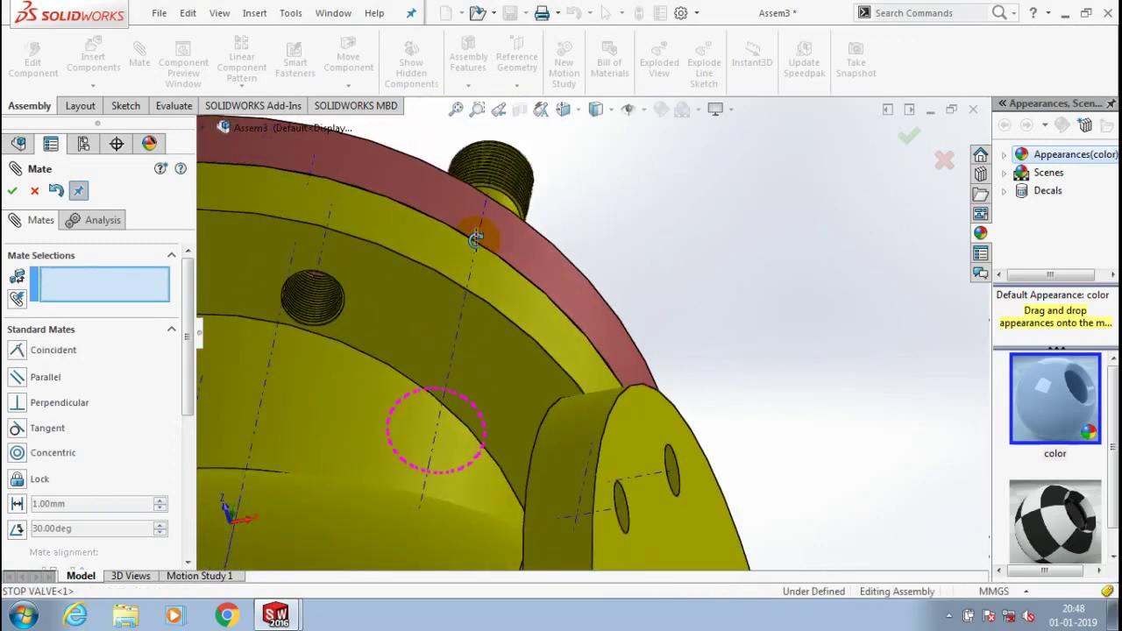
pyautogui.scroll(-4, 522, 197)
pyautogui.moveTo(522, 198); pyautogui.dragTo(502, 460, button='middle')
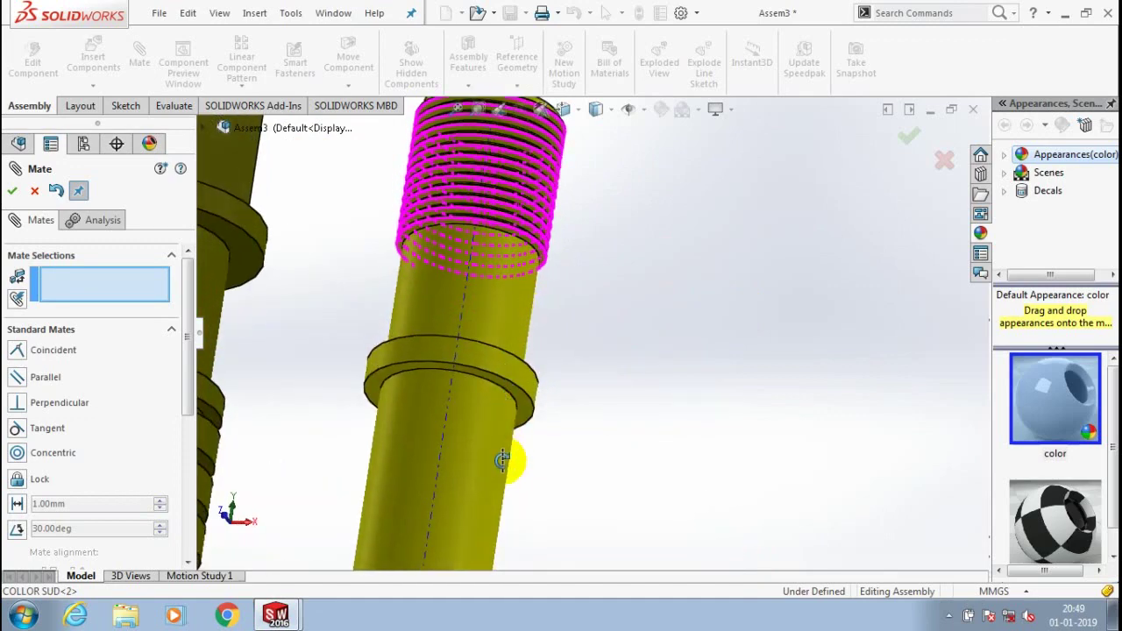
pyautogui.scroll(4, 551, 410)
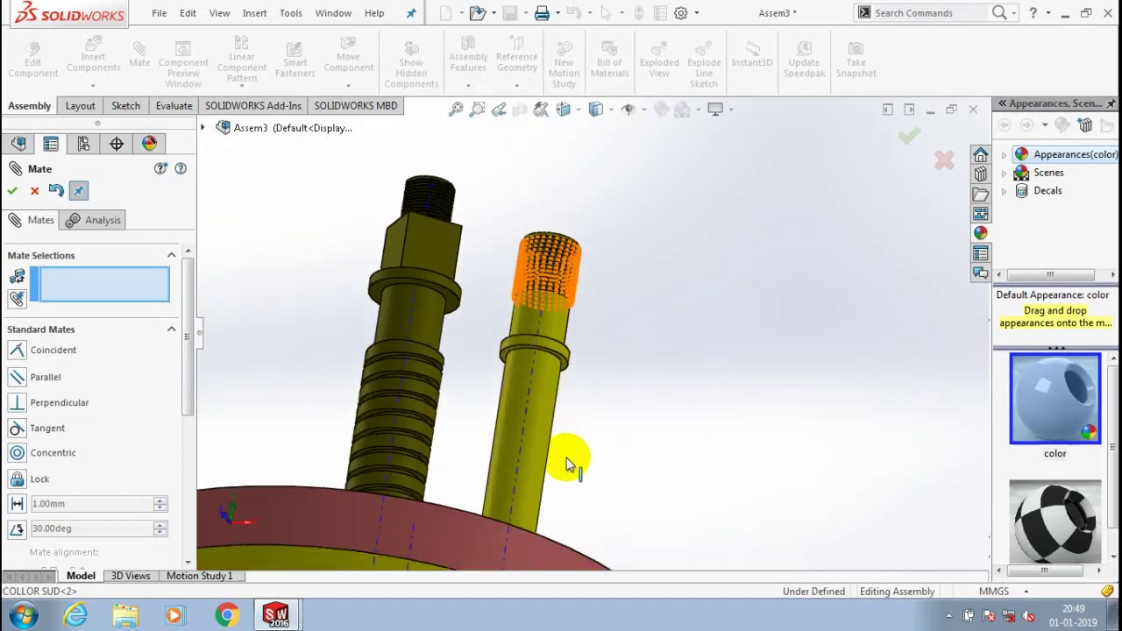
pyautogui.scroll(-2, 542, 386)
pyautogui.moveTo(541, 386); pyautogui.dragTo(526, 478, button='middle')
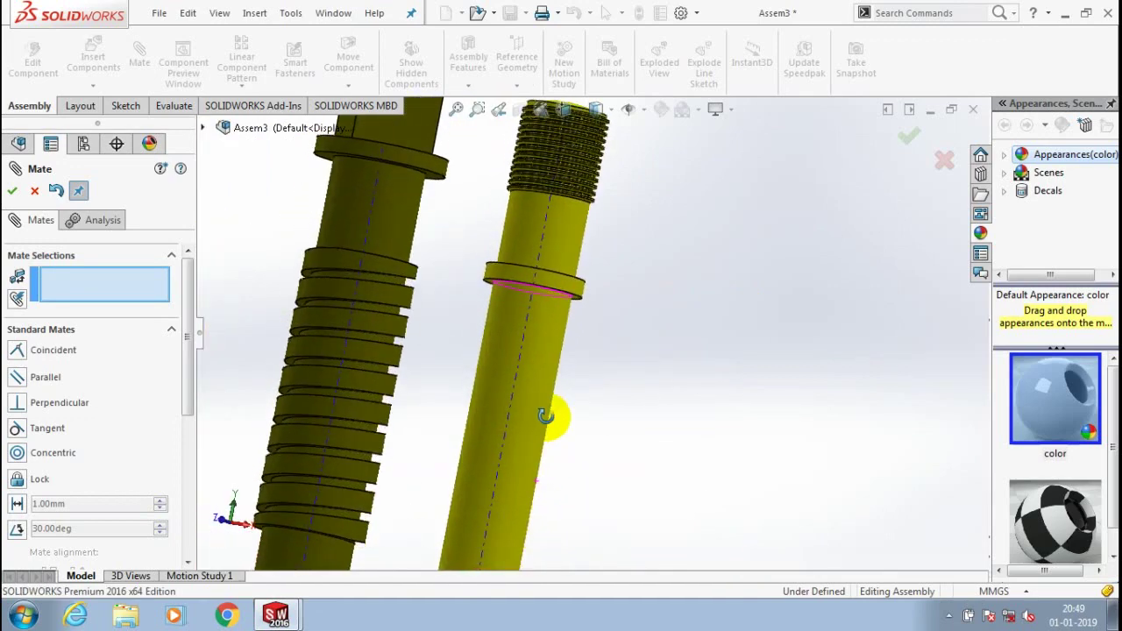
pyautogui.scroll(3, 676, 363)
pyautogui.scroll(-6, 584, 489)
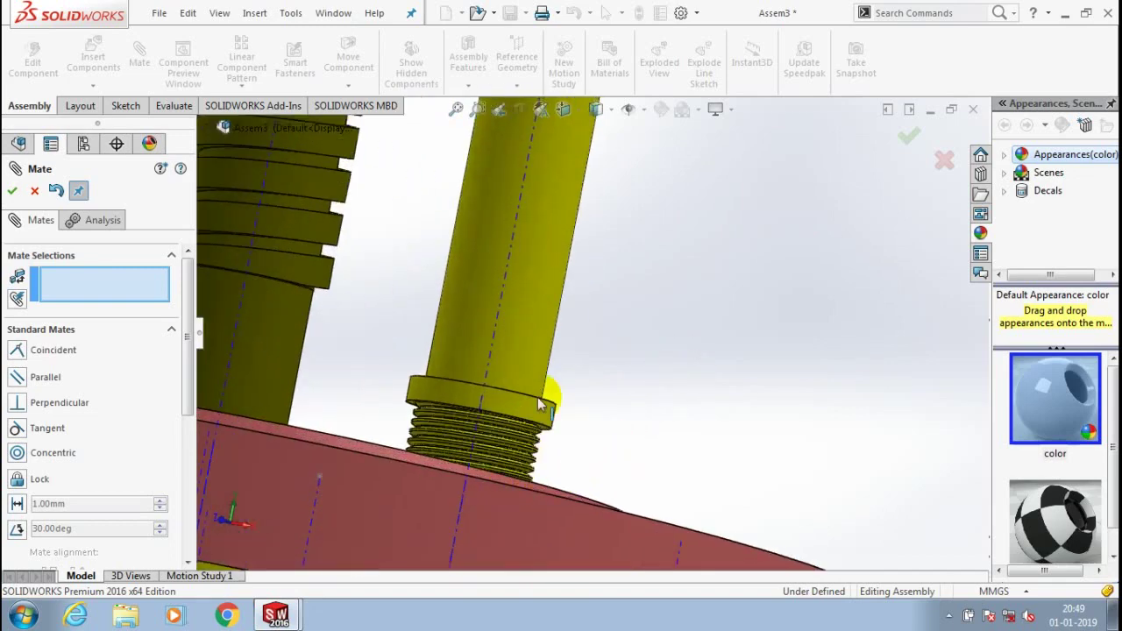
pyautogui.scroll(-2, 566, 452)
pyautogui.click(567, 432)
pyautogui.rightClick(567, 429)
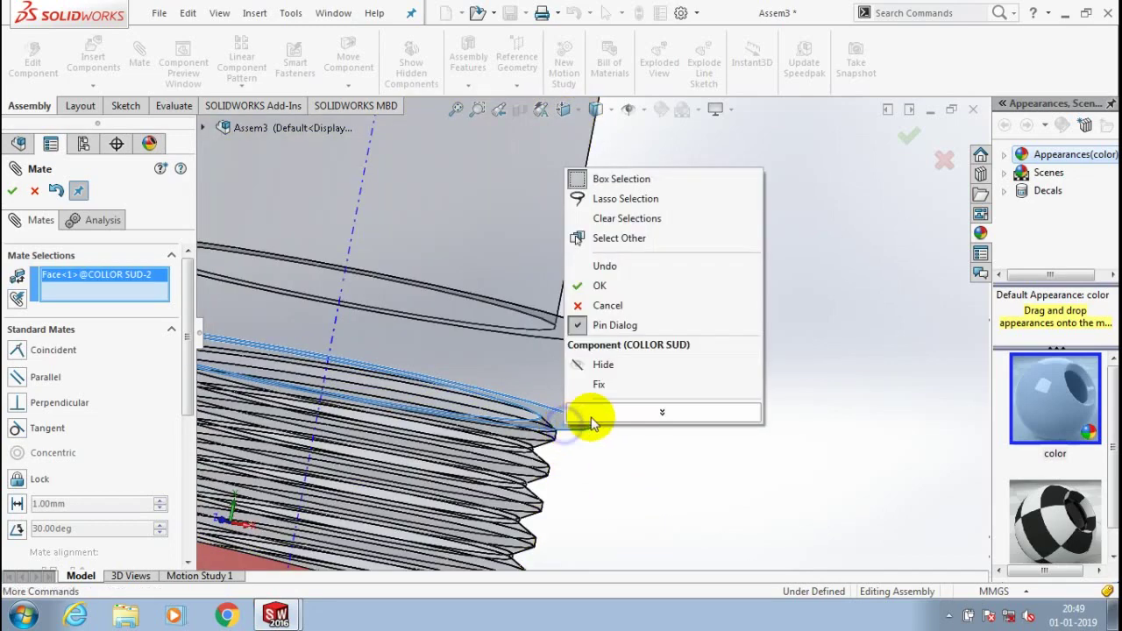
pyautogui.scroll(2, 777, 270)
pyautogui.scroll(4, 646, 434)
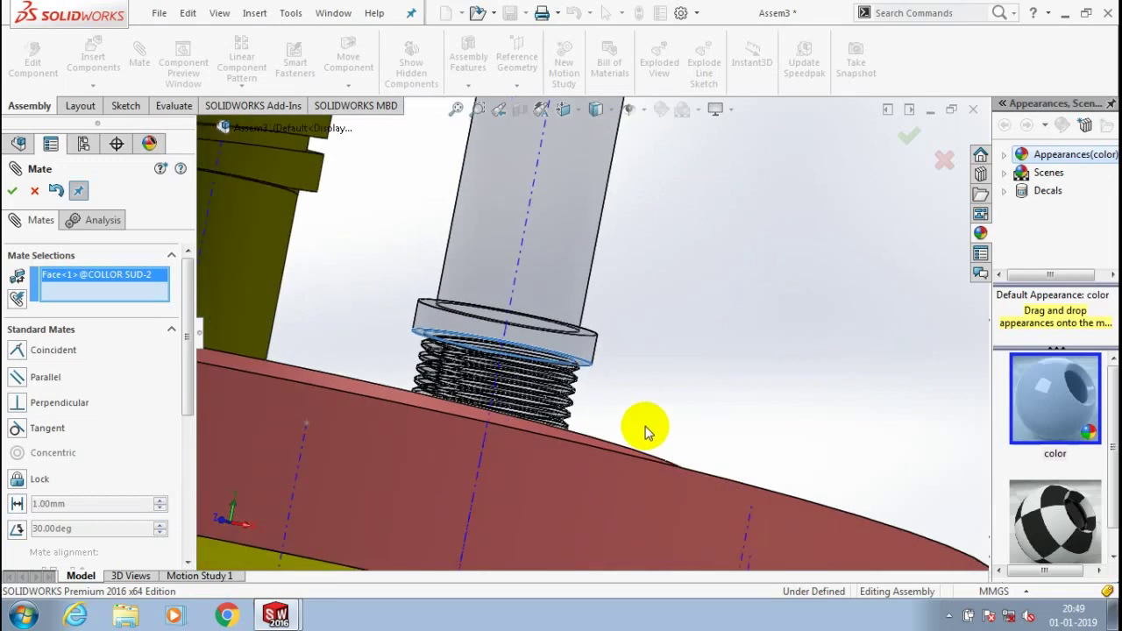
pyautogui.moveTo(647, 430); pyautogui.dragTo(616, 516, button='middle')
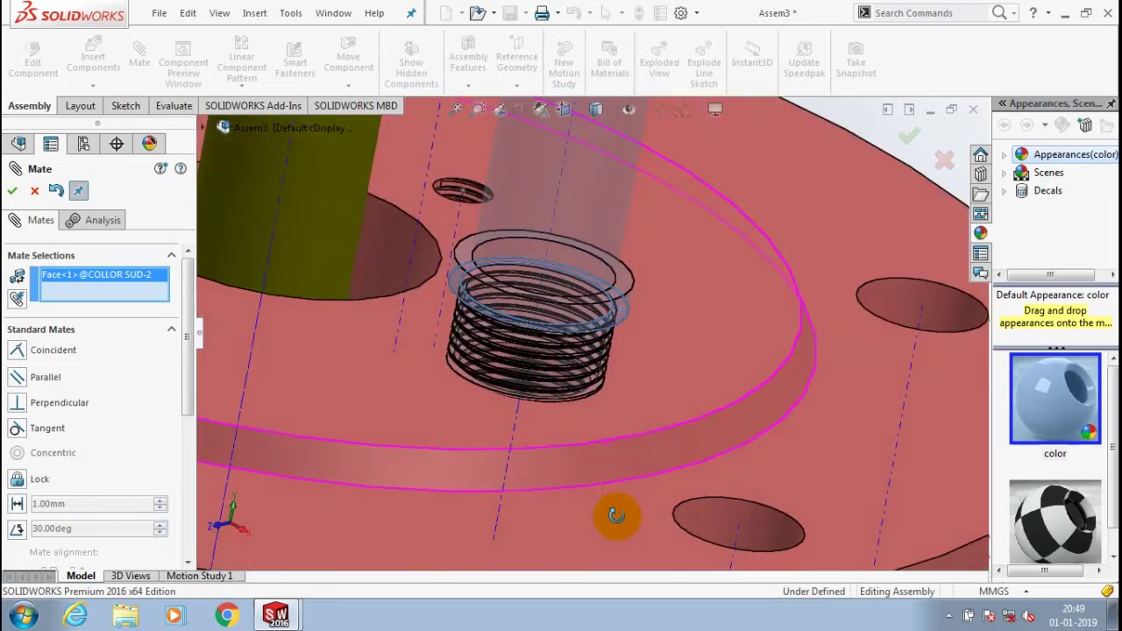
pyautogui.moveTo(663, 367); pyautogui.dragTo(667, 359, button='middle')
pyautogui.click(669, 356)
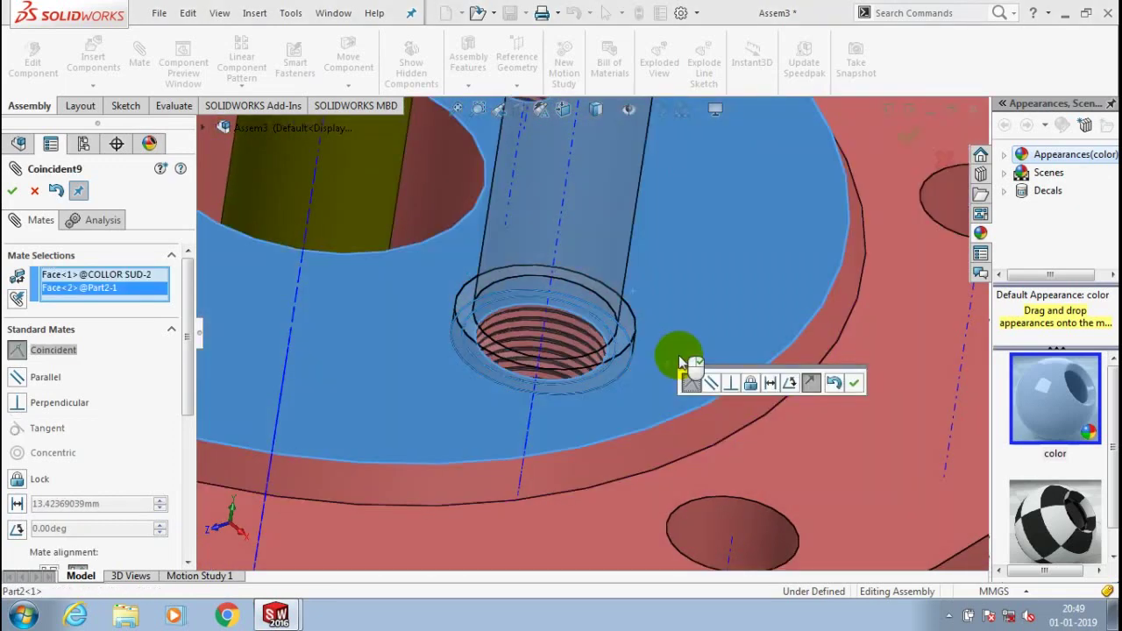
pyautogui.rightClick(679, 361)
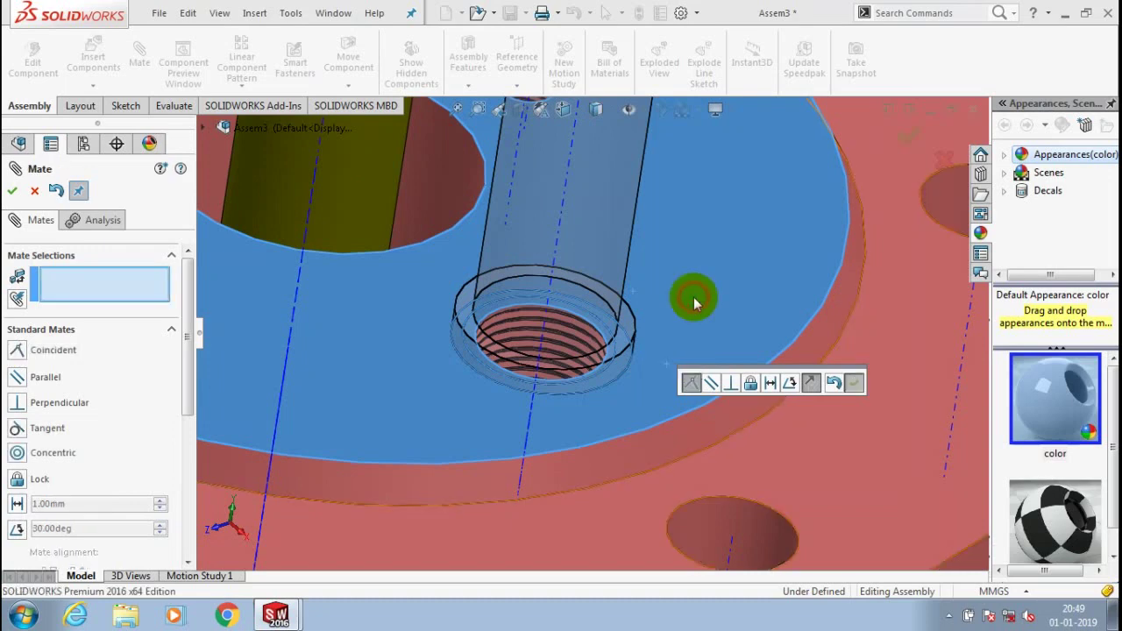
pyautogui.scroll(6, 697, 282)
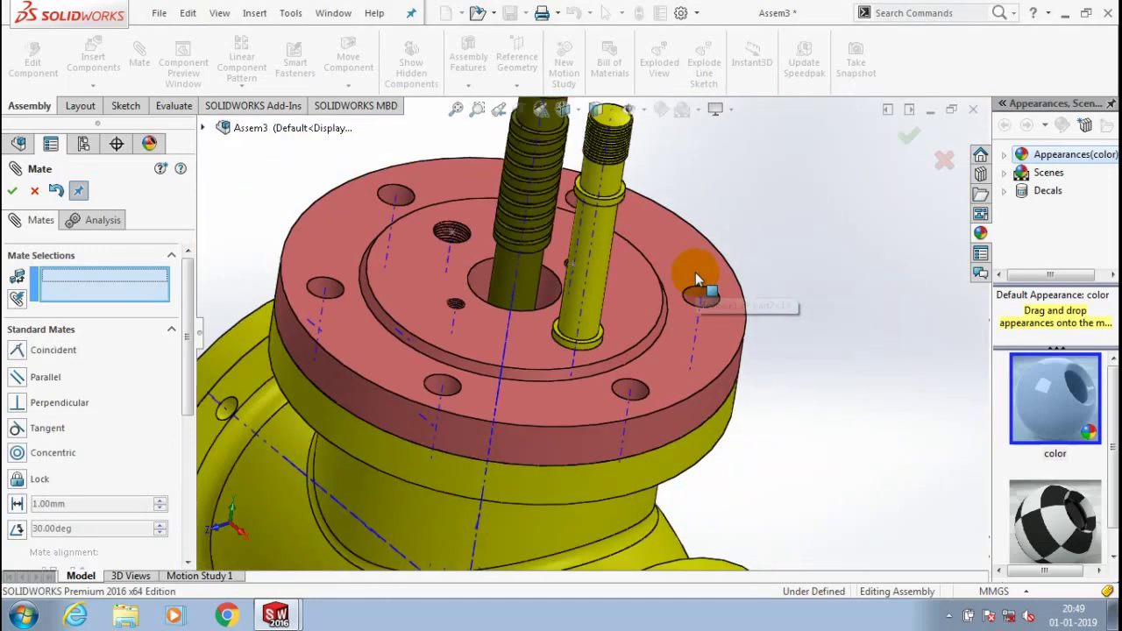
pyautogui.scroll(3, 697, 278)
pyautogui.press('Escape')
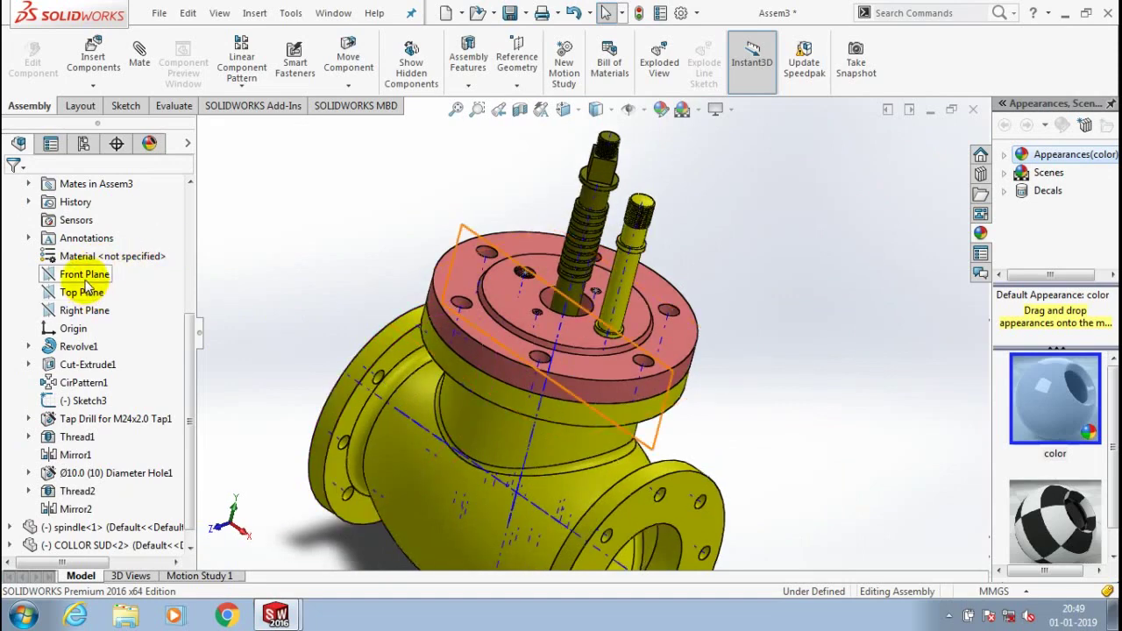
# Mirror the COLLOR SUD component about Part2's Right Plane to fit a second stud in the opposite threaded hole
pyautogui.click(84, 310)
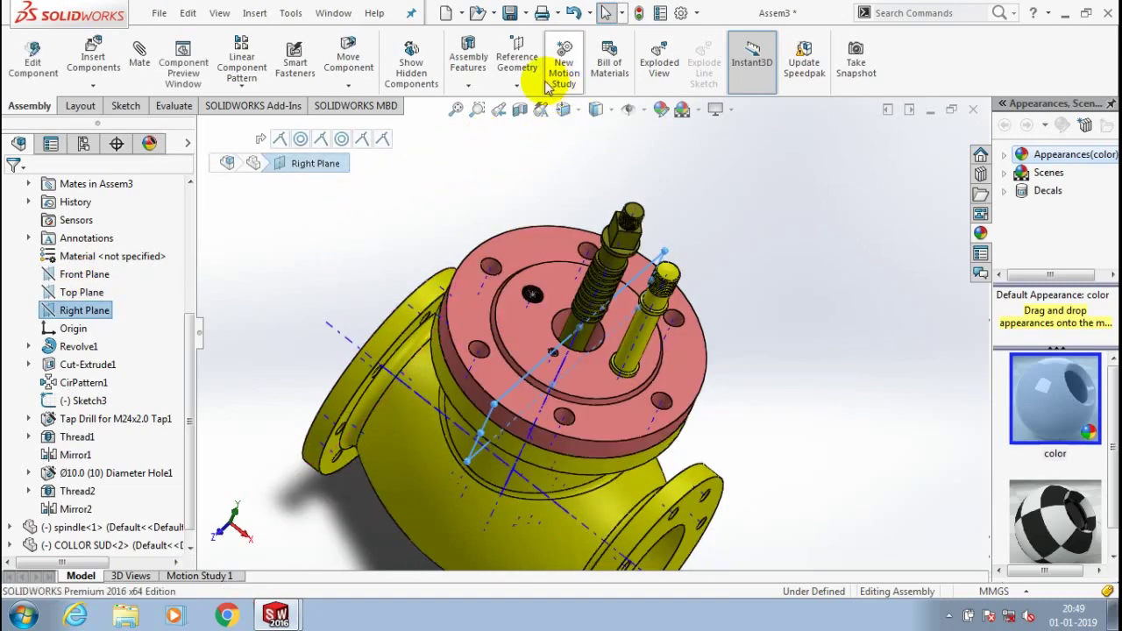
pyautogui.click(242, 85)
pyautogui.click(285, 223)
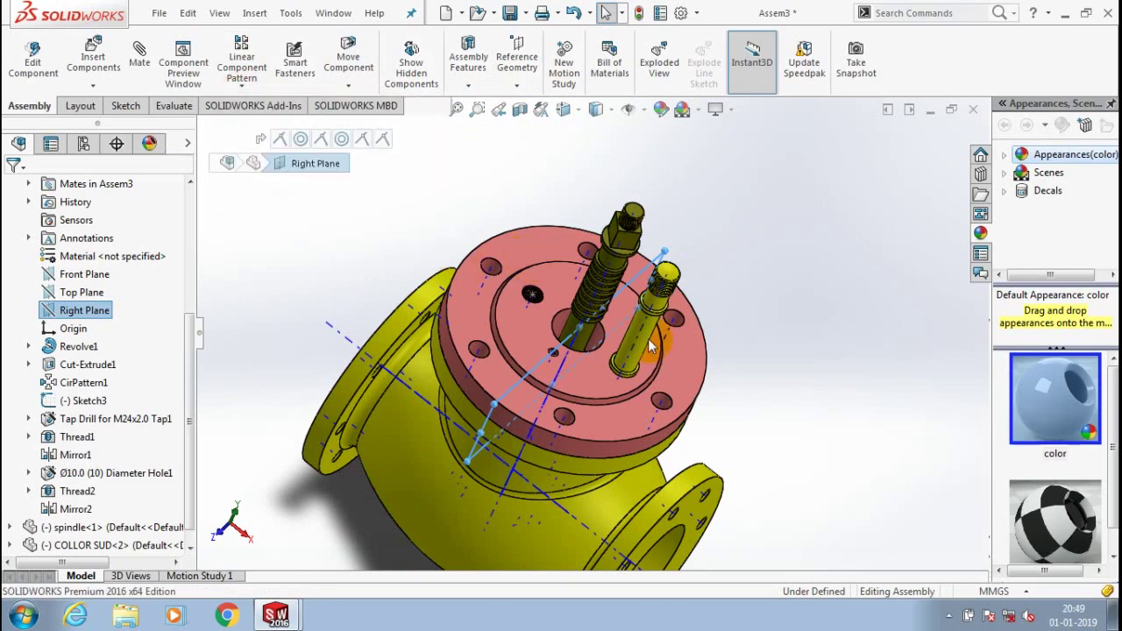
pyautogui.click(574, 325)
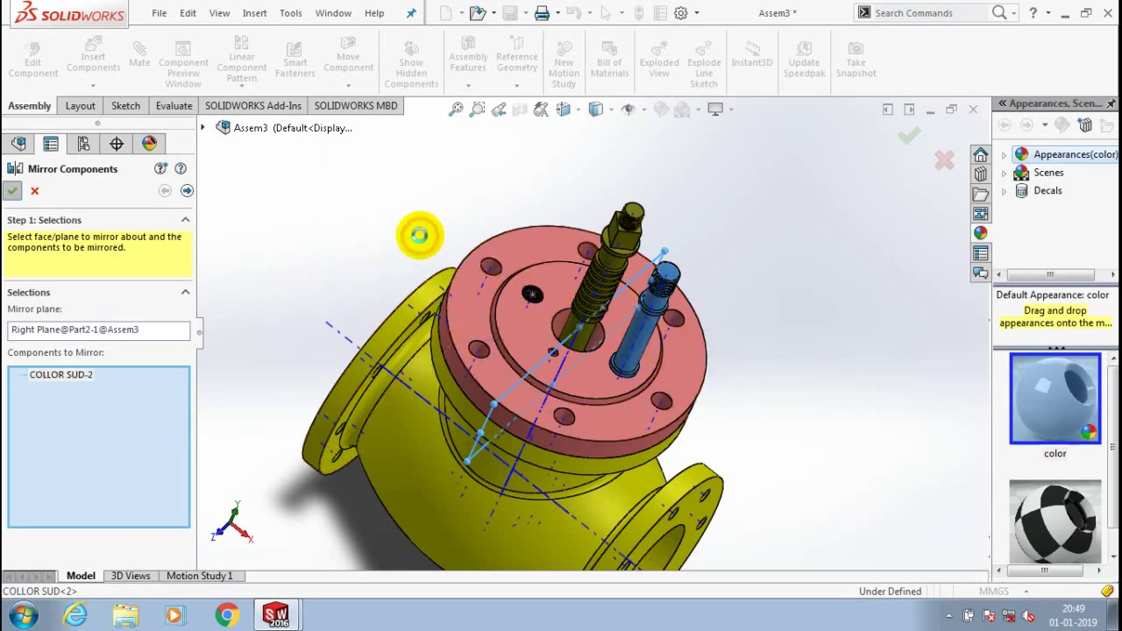
pyautogui.press('Escape')
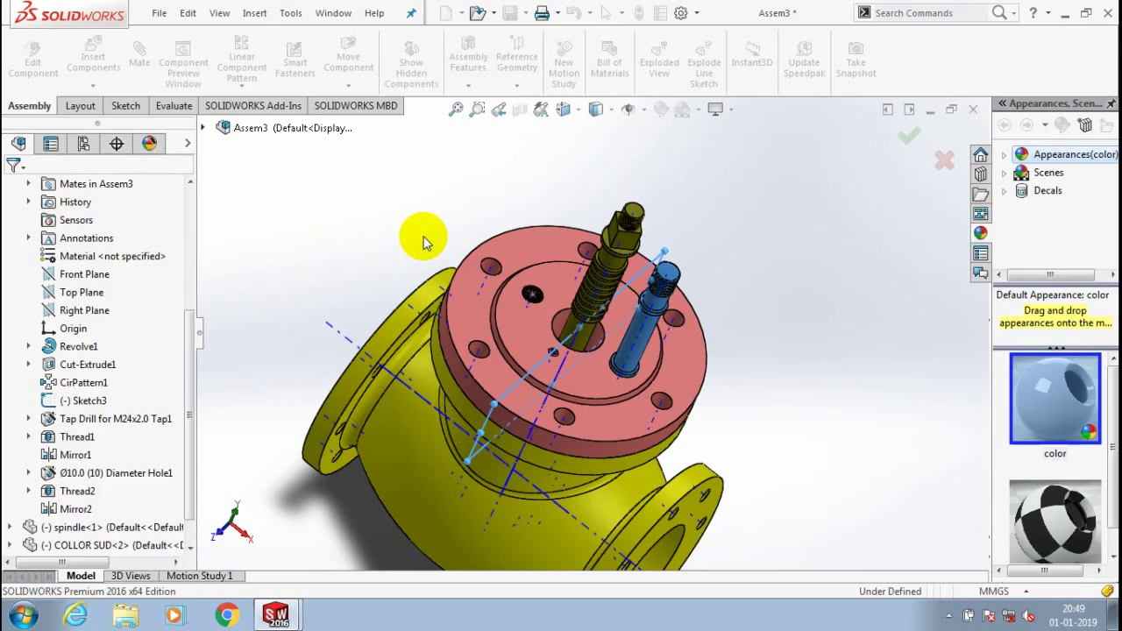
pyautogui.moveTo(424, 243); pyautogui.dragTo(421, 155, button='middle')
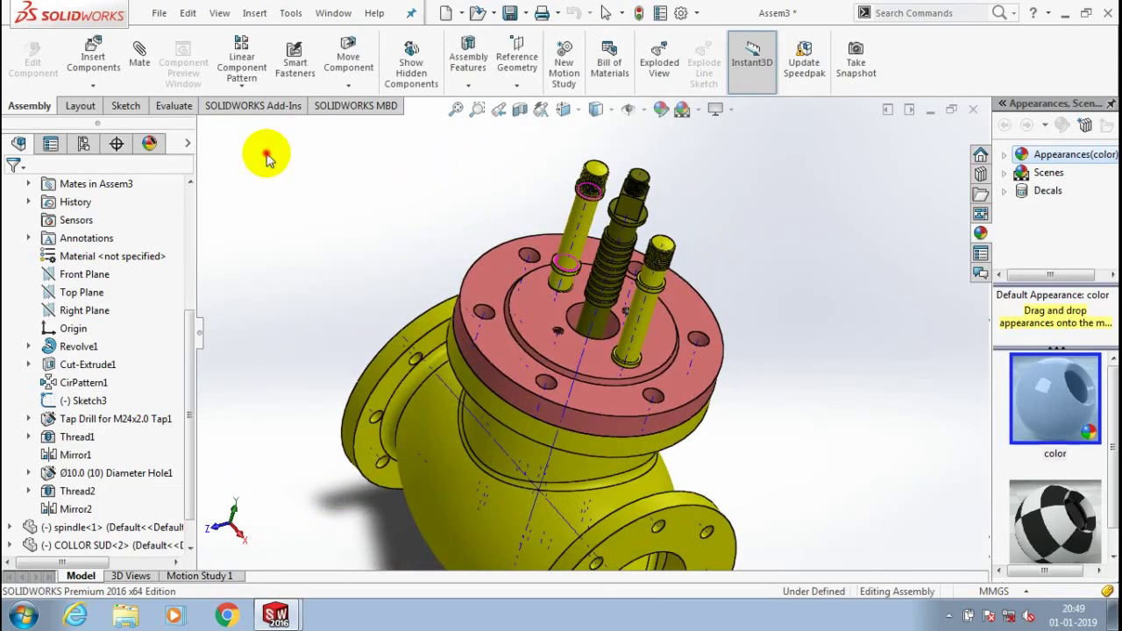
# Insert the BRIDGE part from the STOP VALVE folder and place it freely beside the studs
pyautogui.click(93, 85)
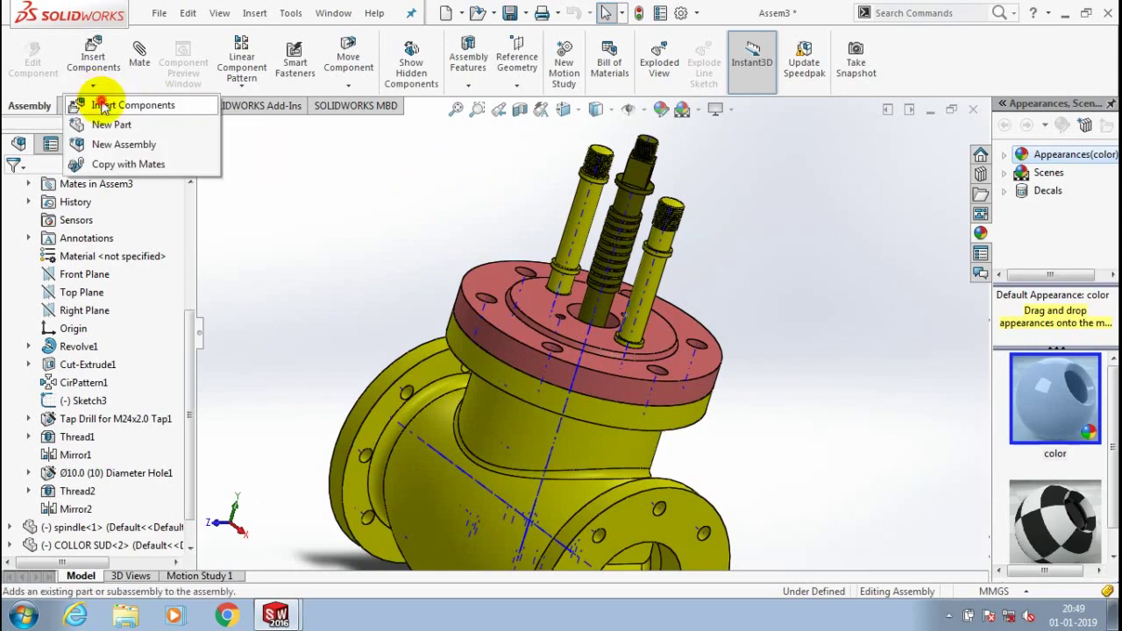
pyautogui.click(96, 102)
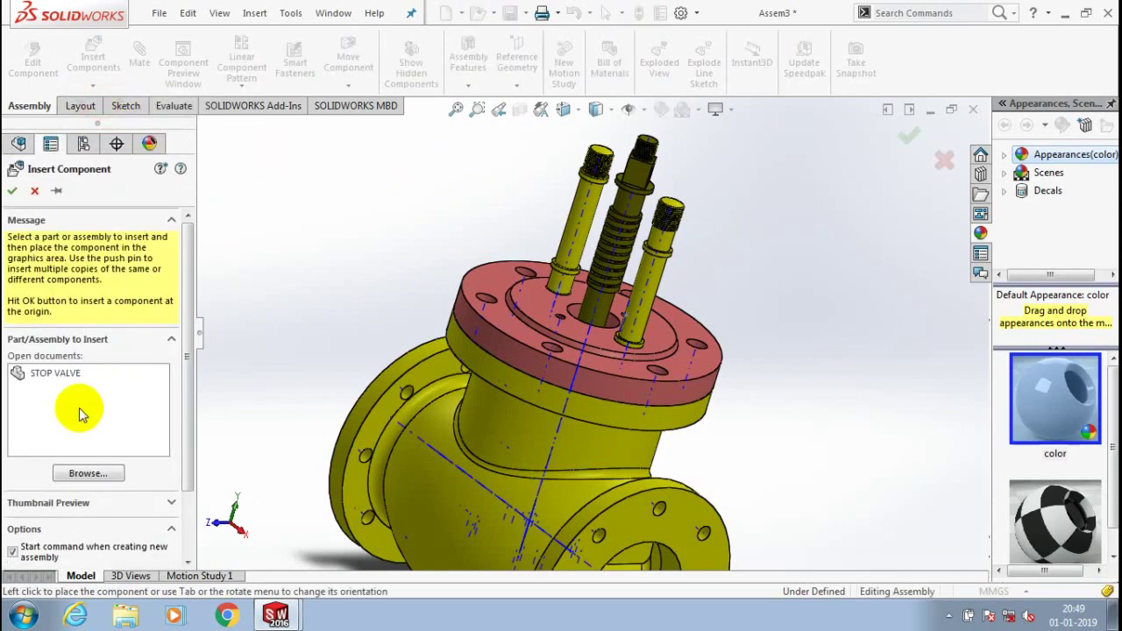
pyautogui.click(88, 474)
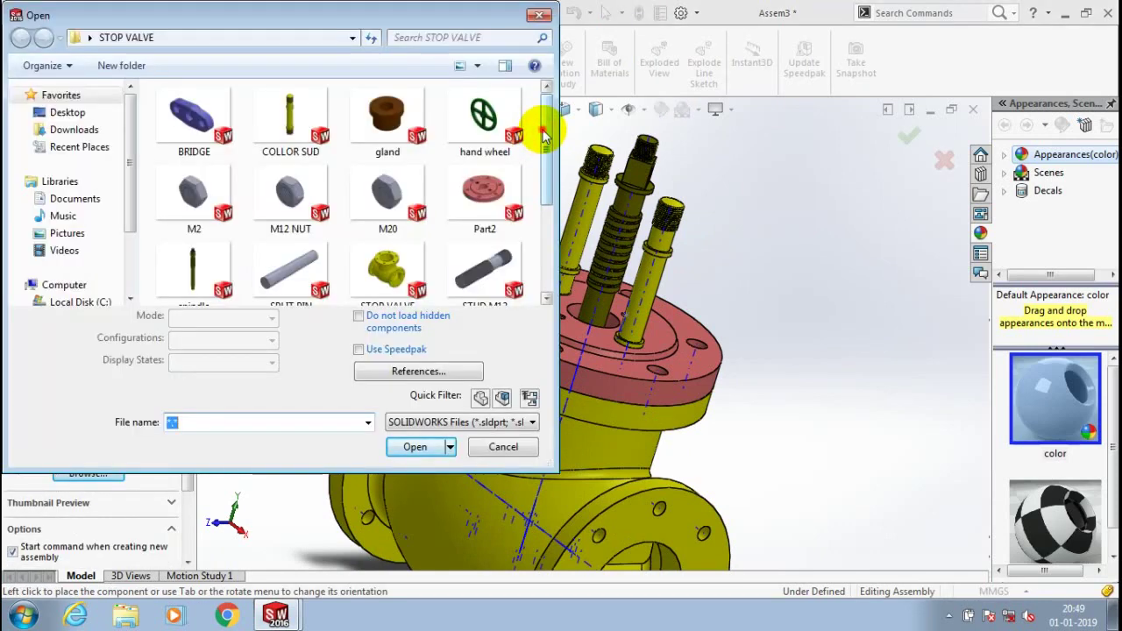
pyautogui.moveTo(544, 133)
pyautogui.mouseDown()
pyautogui.moveTo(531, 233)
pyautogui.moveTo(533, 132)
pyautogui.mouseUp()
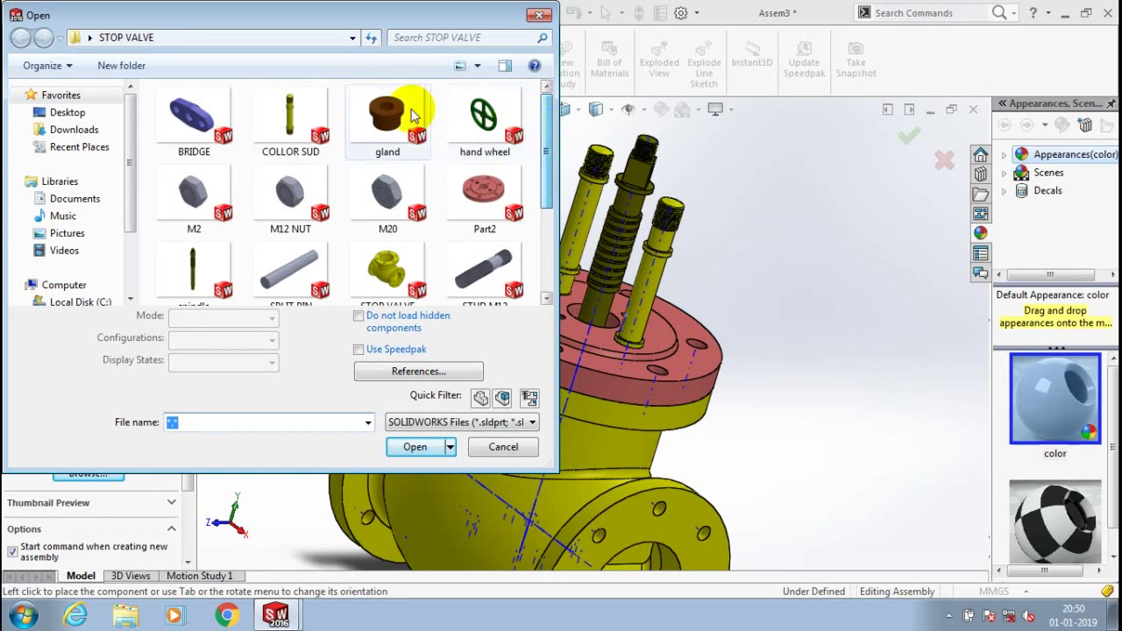
pyautogui.click(179, 119)
pyautogui.click(399, 422)
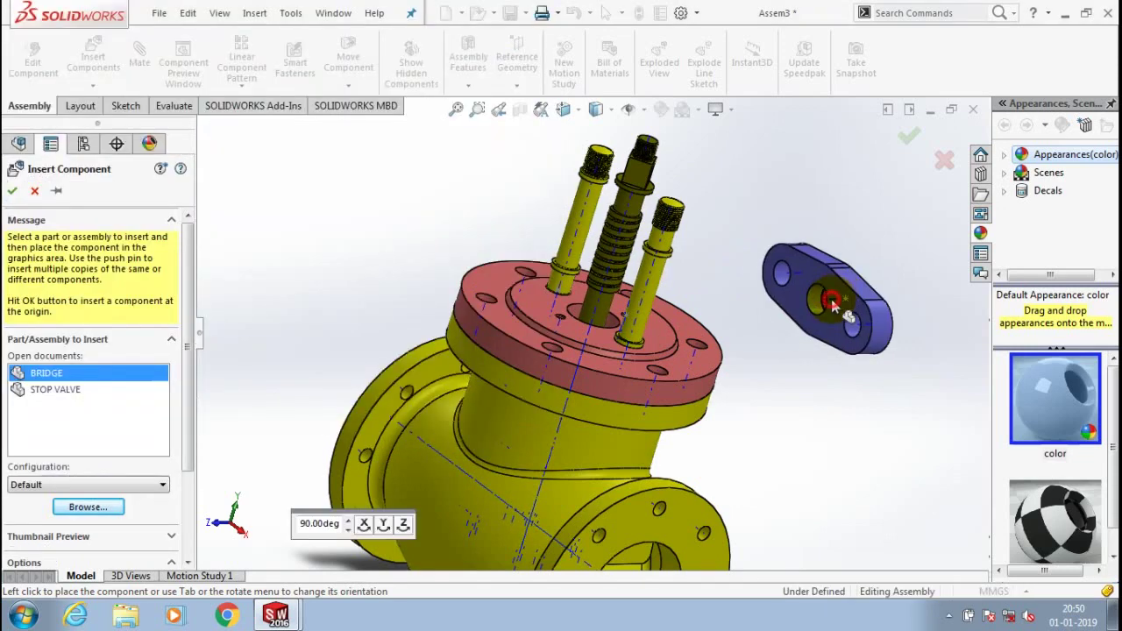
pyautogui.click(832, 299)
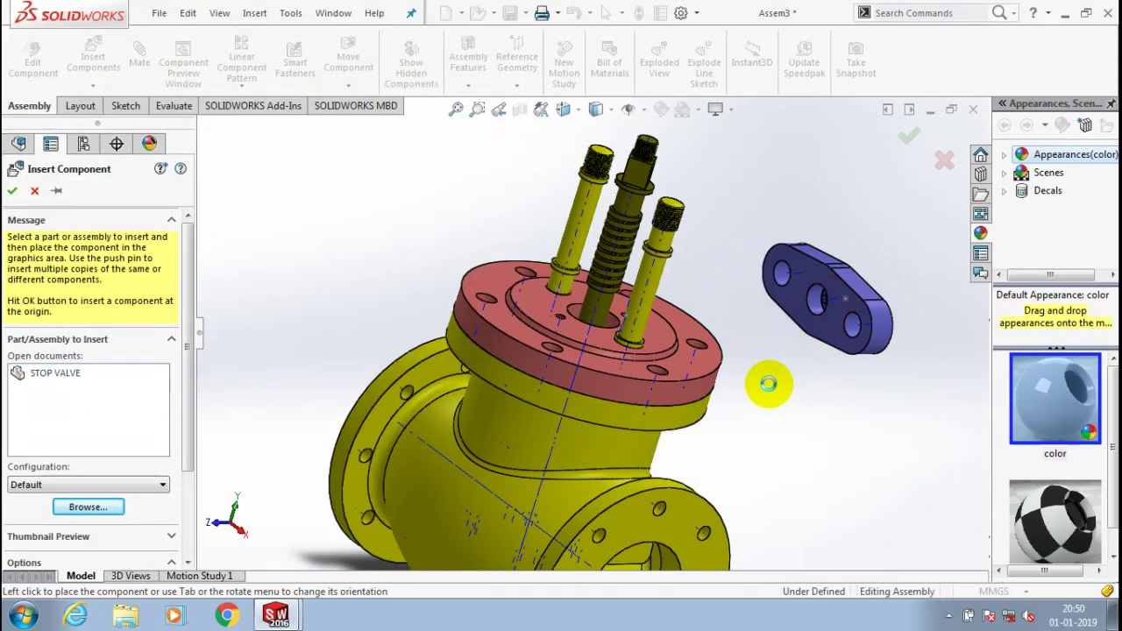
# Mate the central hole of the BRIDGE concentric with the cylindrical face of the spindle
pyautogui.scroll(-3, 829, 306)
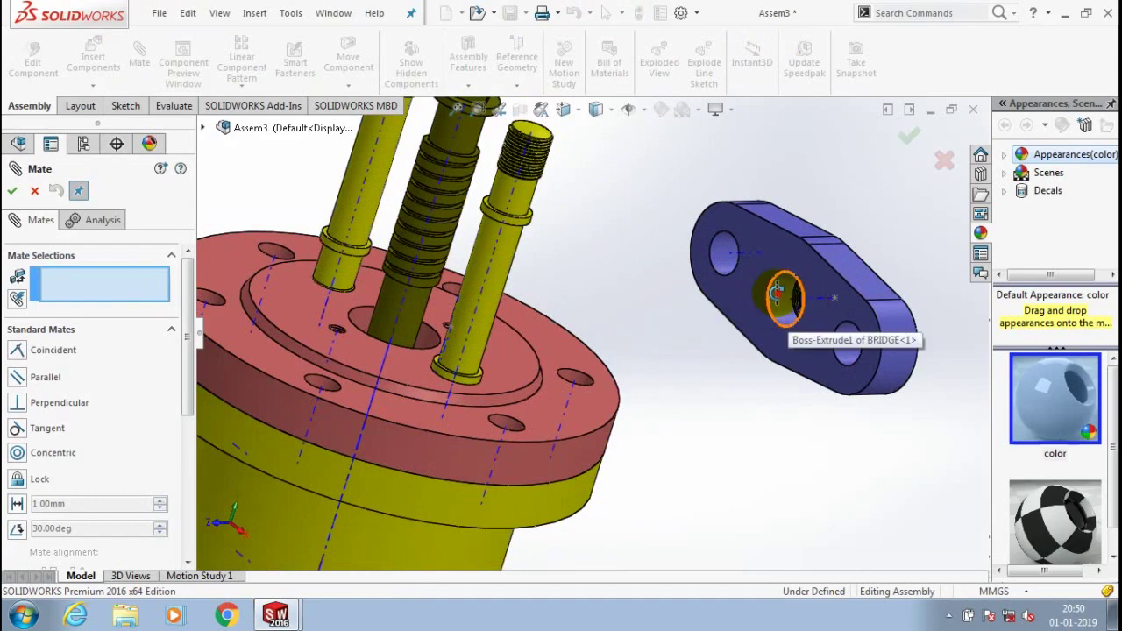
pyautogui.click(776, 294)
pyautogui.scroll(4, 572, 218)
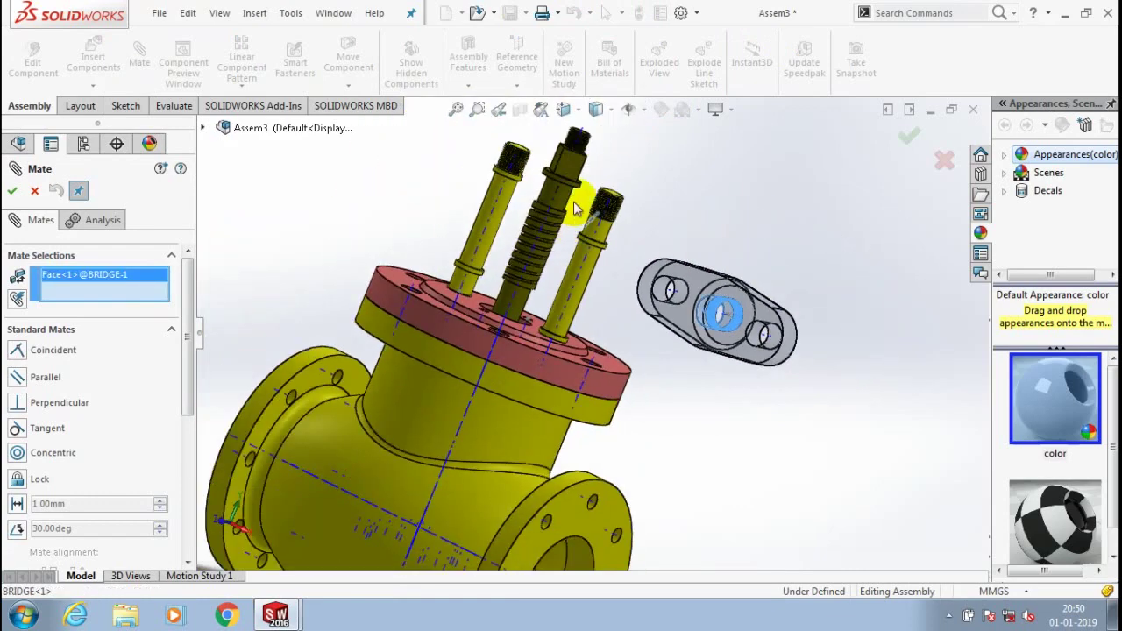
pyautogui.click(574, 208)
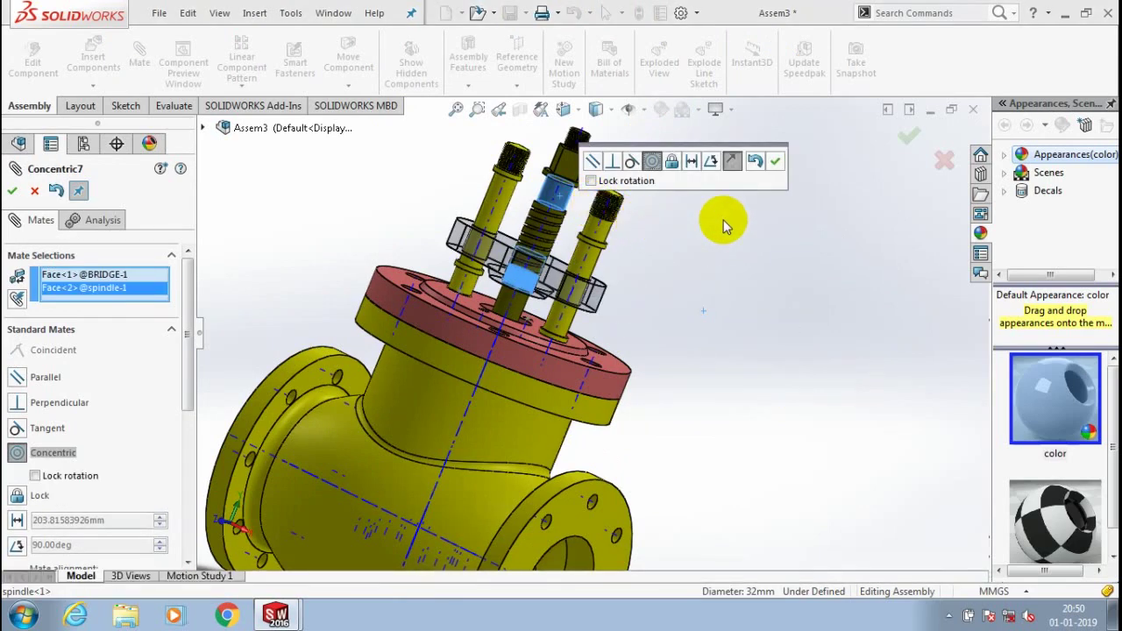
pyautogui.click(775, 160)
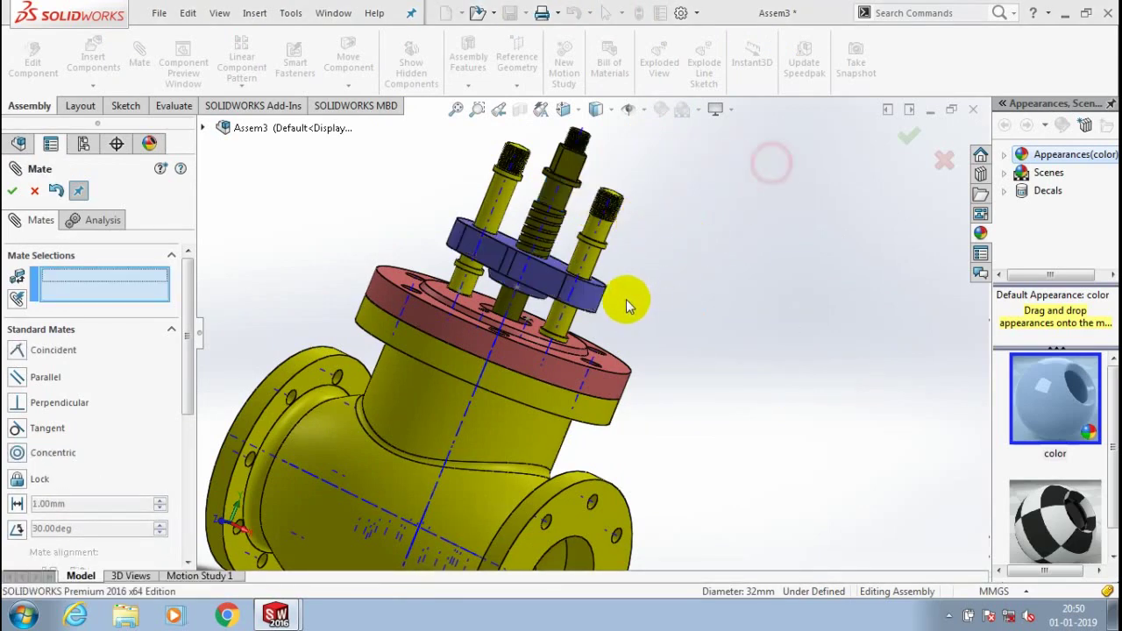
# Mate the underside of the BRIDGE coincident with the top face of the upper collar on a collar stud
pyautogui.scroll(-5, 626, 301)
pyautogui.scroll(-8, 609, 208)
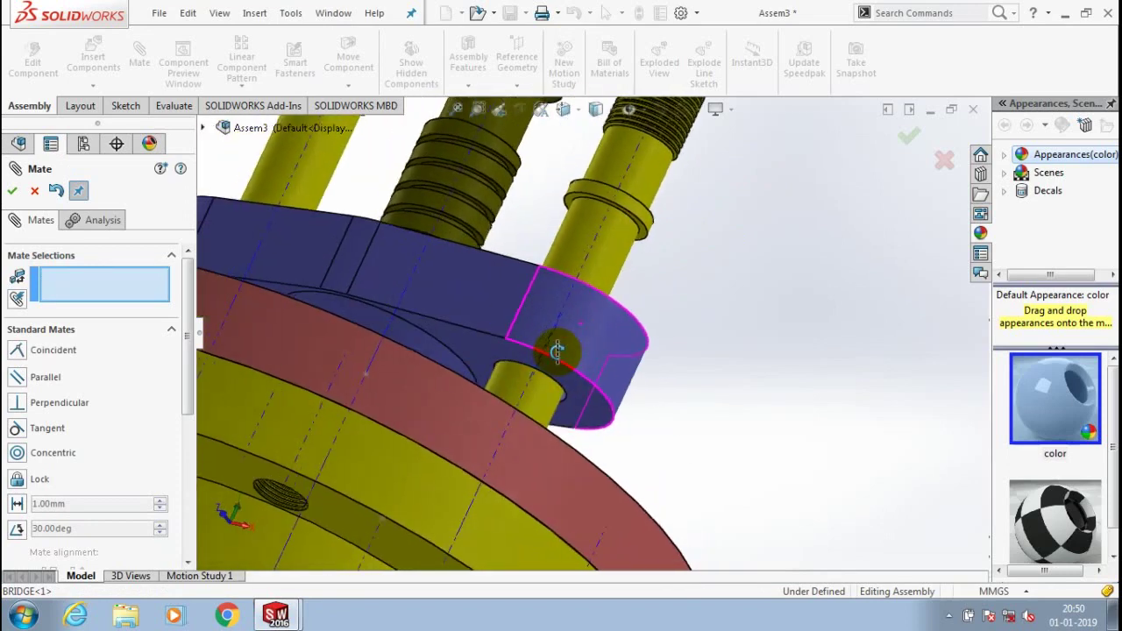
pyautogui.click(602, 403)
pyautogui.rightClick(604, 400)
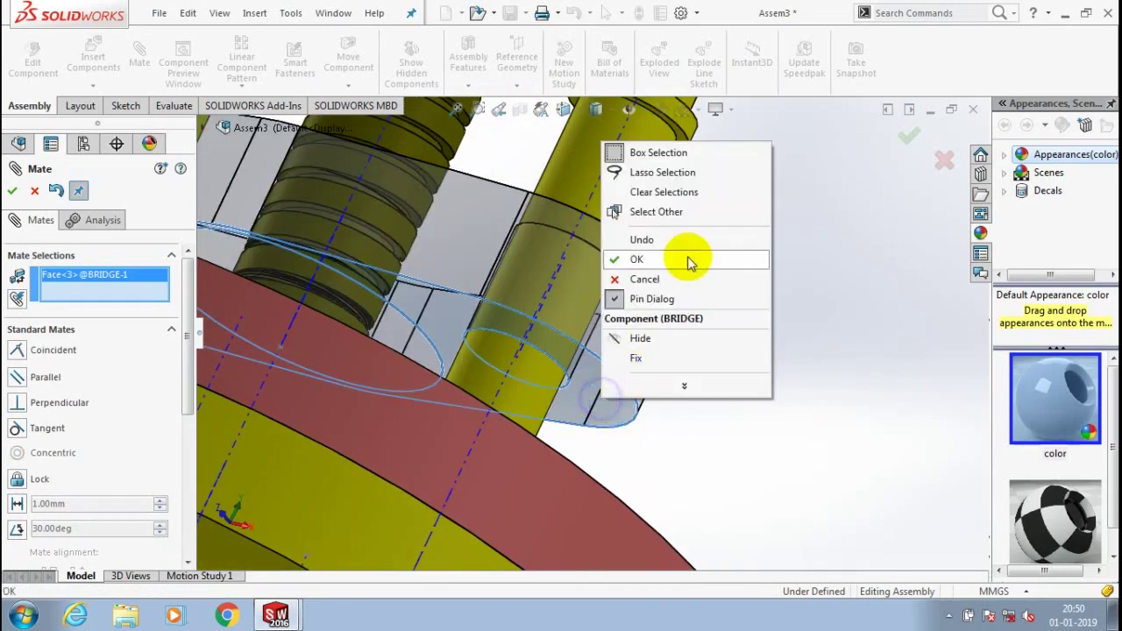
pyautogui.click(800, 230)
pyautogui.moveTo(799, 231); pyautogui.dragTo(737, 300, button='middle')
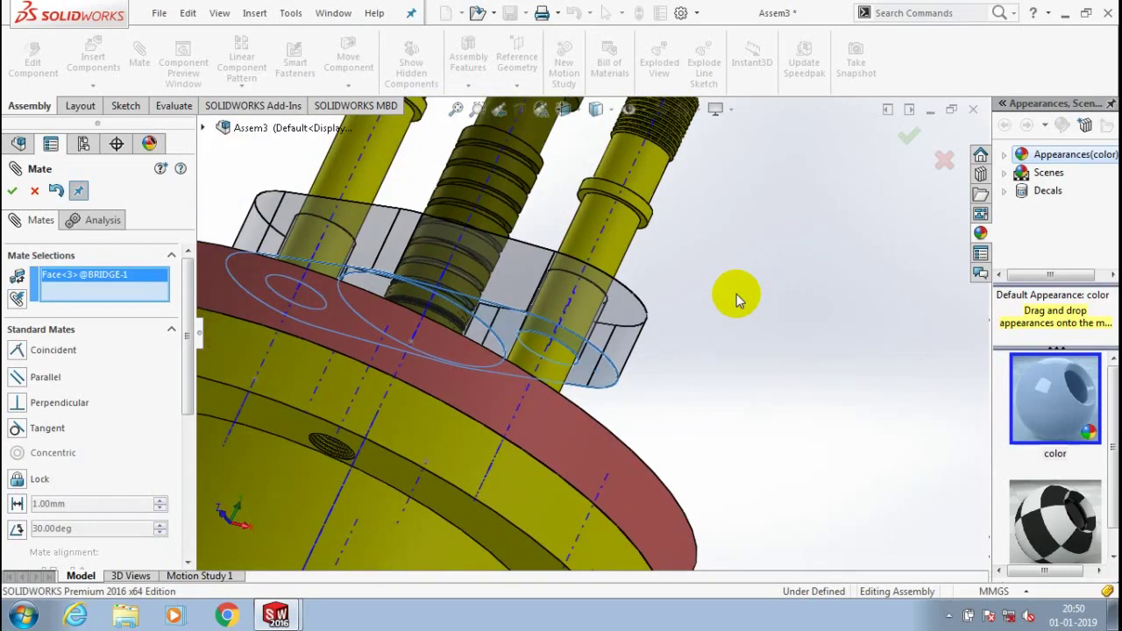
pyautogui.scroll(-5, 736, 294)
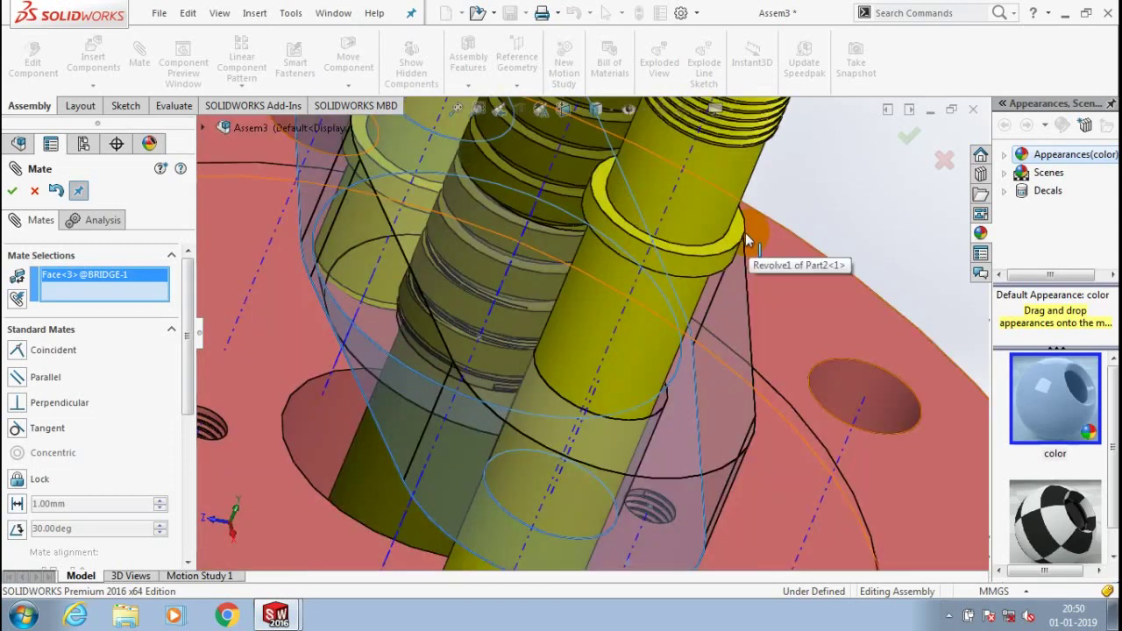
pyautogui.click(737, 242)
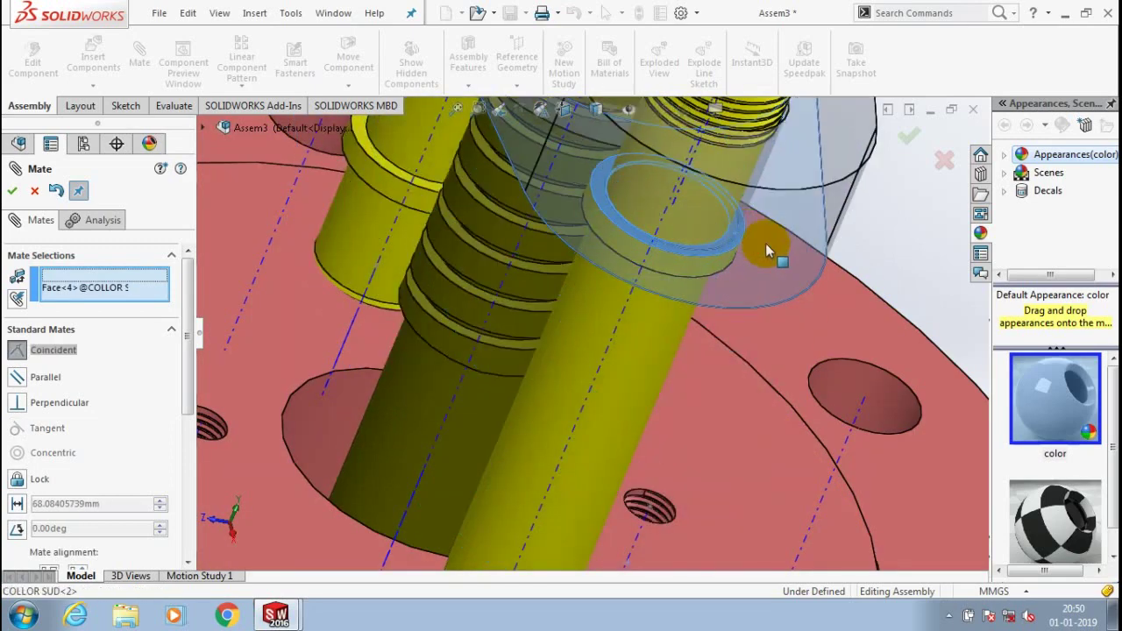
pyautogui.rightClick(767, 251)
pyautogui.scroll(7, 826, 282)
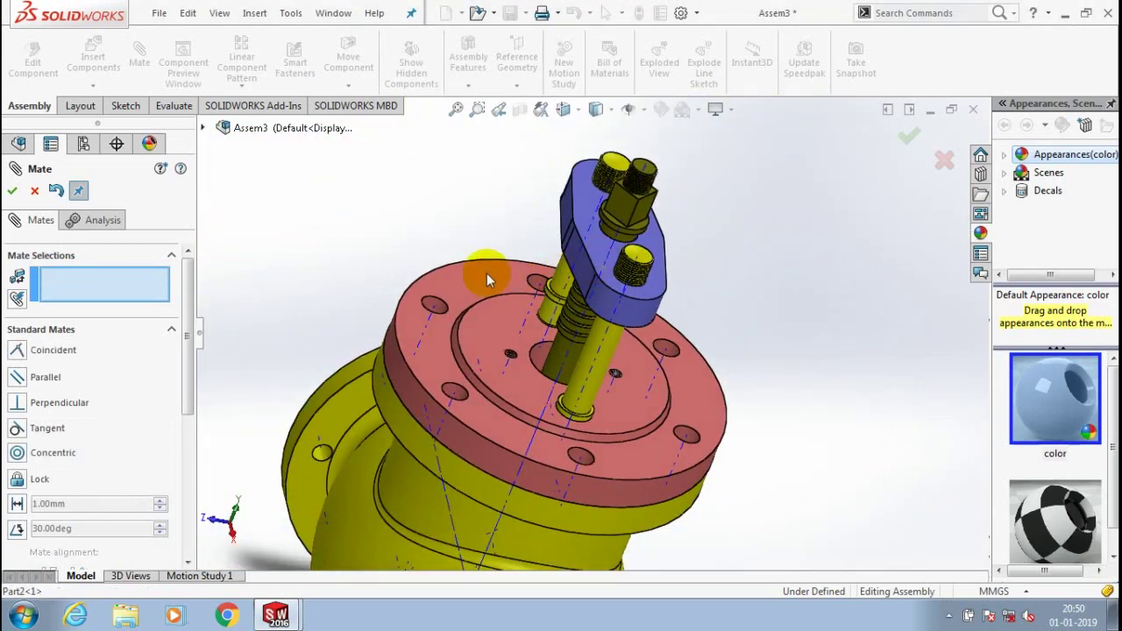
# Swing the BRIDGE freely about the spindle so its outer holes sit out of line with the collar studs
pyautogui.moveTo(487, 273); pyautogui.dragTo(485, 293, button='middle')
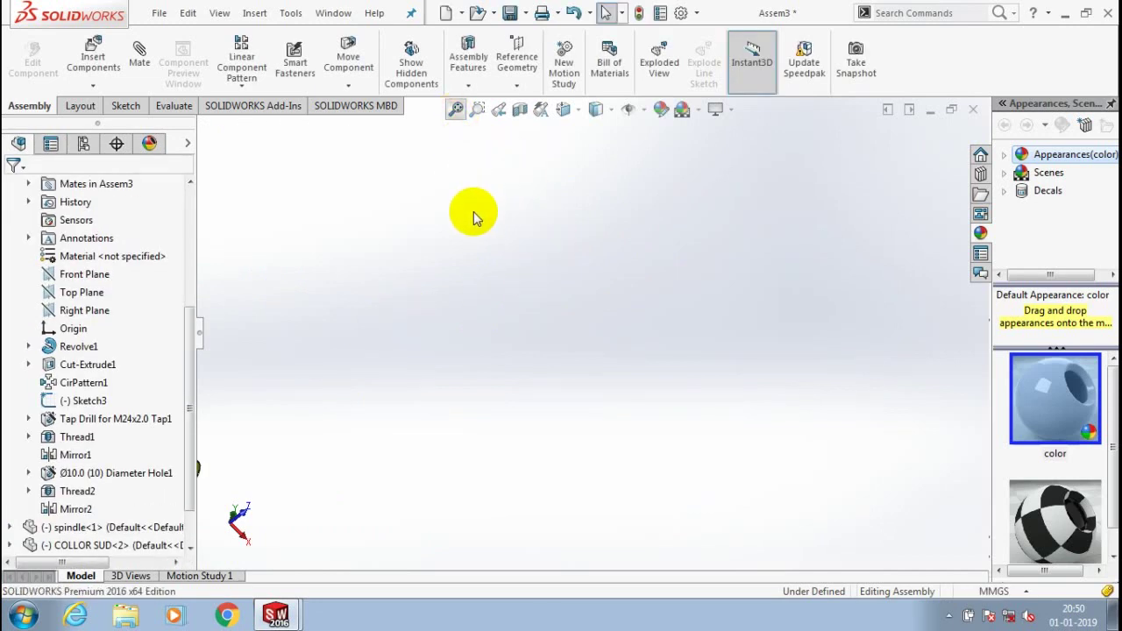
pyautogui.moveTo(476, 212); pyautogui.dragTo(371, 452, button='middle')
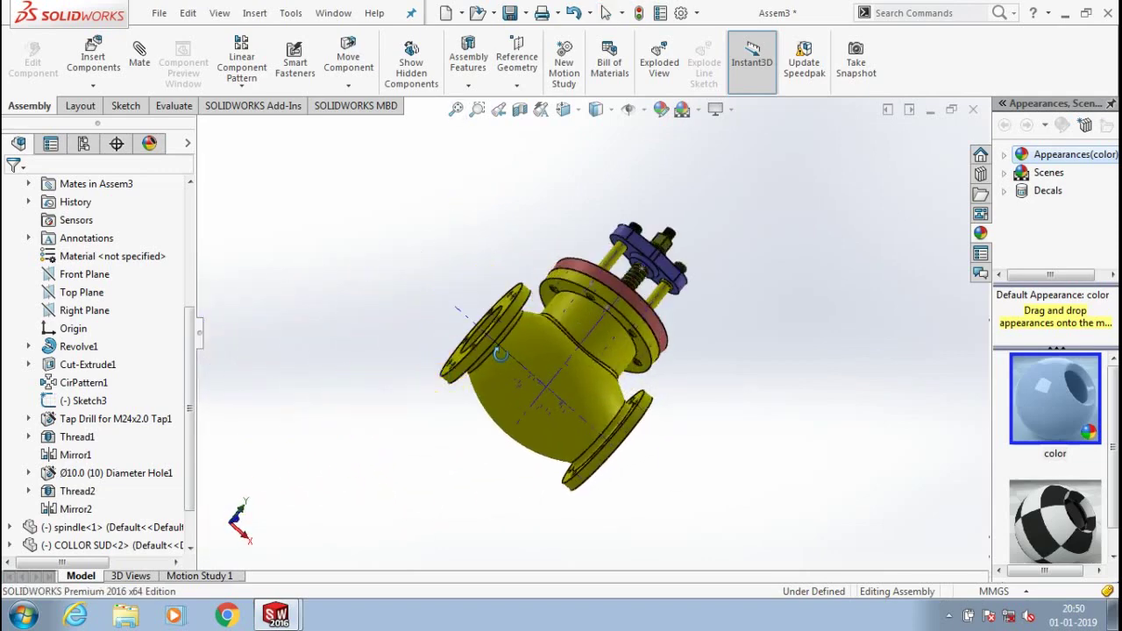
pyautogui.moveTo(499, 354); pyautogui.dragTo(491, 220, button='middle')
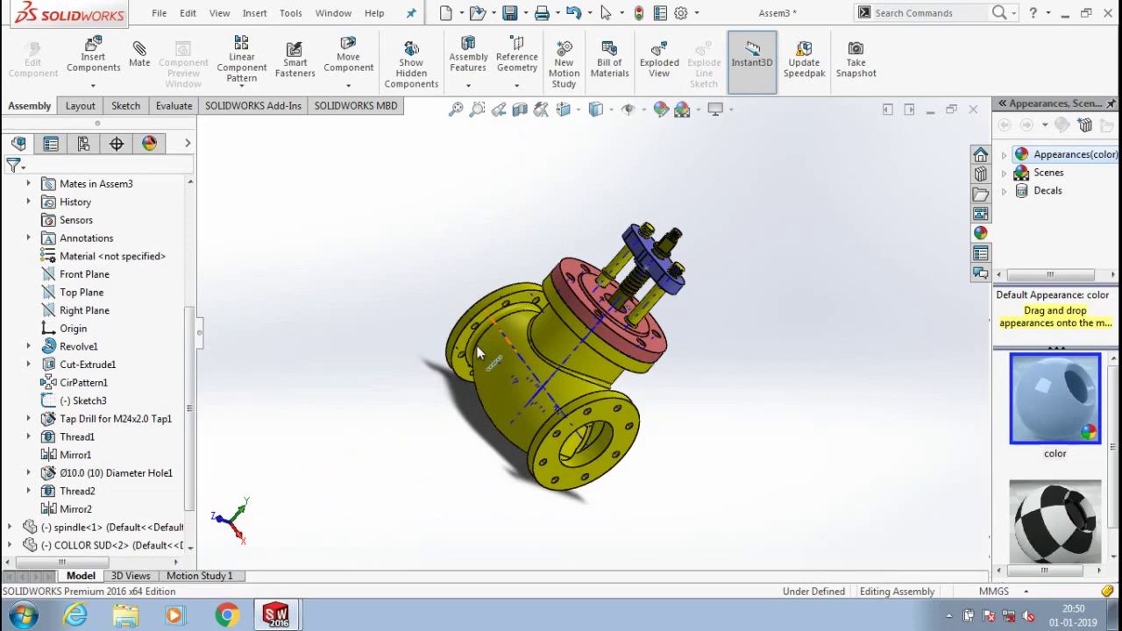
pyautogui.moveTo(477, 346); pyautogui.dragTo(815, 241, button='middle')
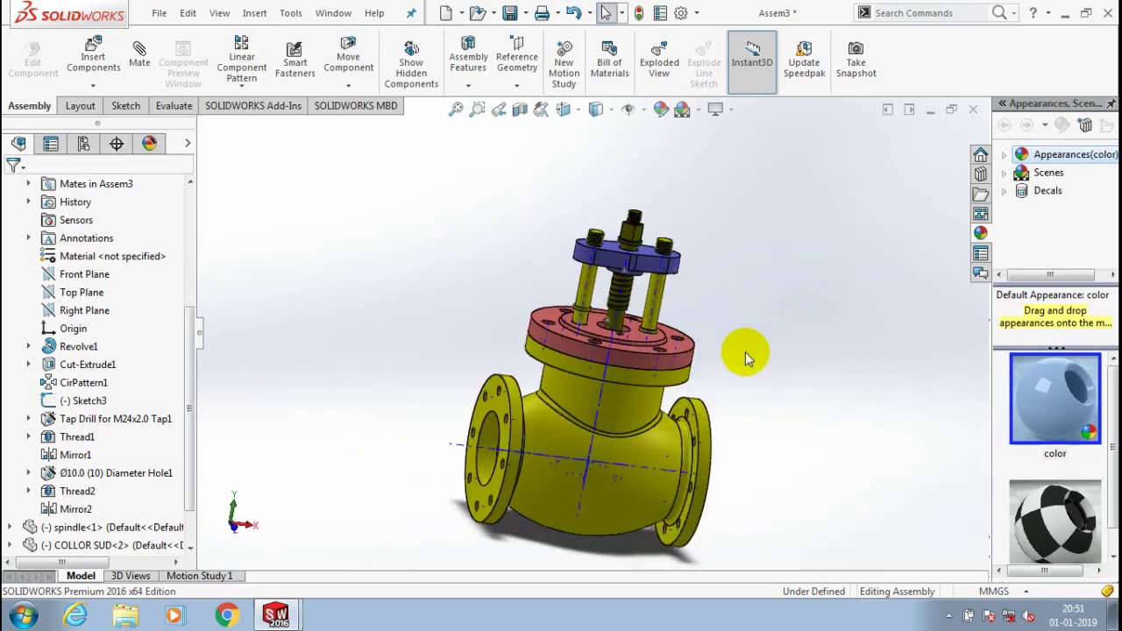
pyautogui.scroll(-1, 745, 351)
pyautogui.moveTo(635, 248); pyautogui.dragTo(684, 236)
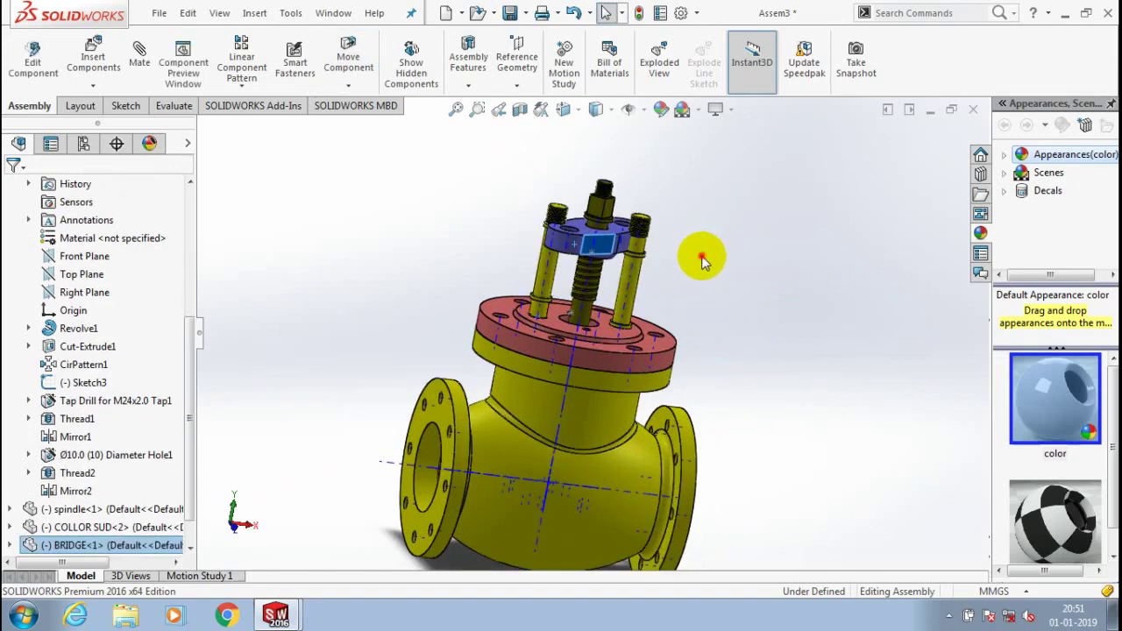
pyautogui.click(701, 259)
pyautogui.scroll(2, 676, 235)
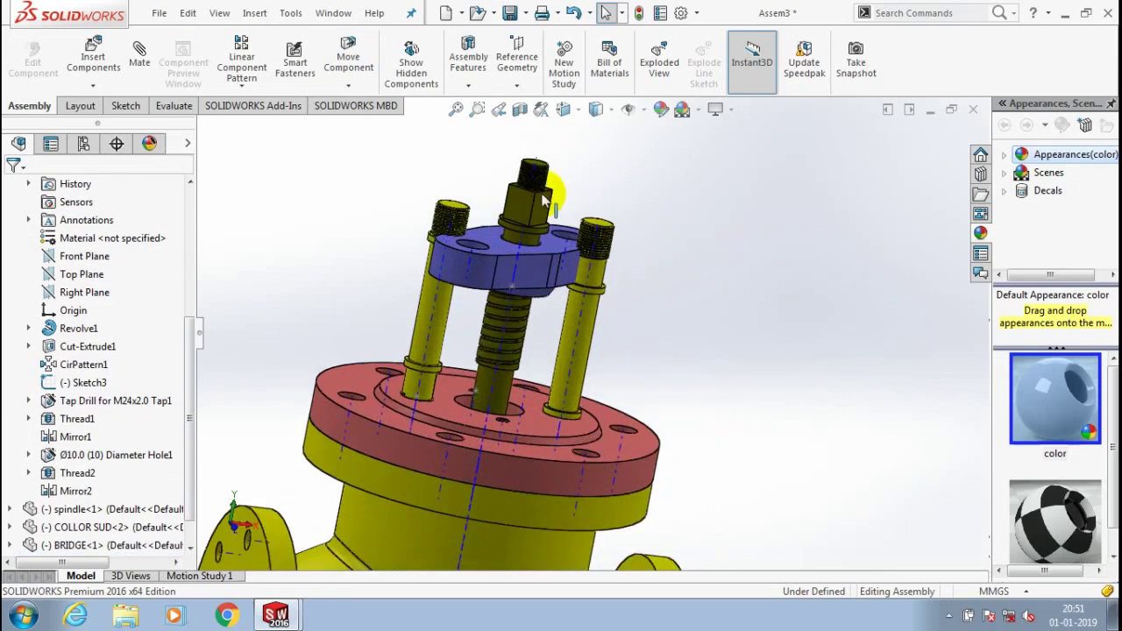
# Try to mate an outer hole of the BRIDGE concentric with the cylindrical face below the thread of the nearest collar stud
pyautogui.moveTo(544, 200); pyautogui.dragTo(465, 194, button='middle')
pyautogui.scroll(2, 557, 215)
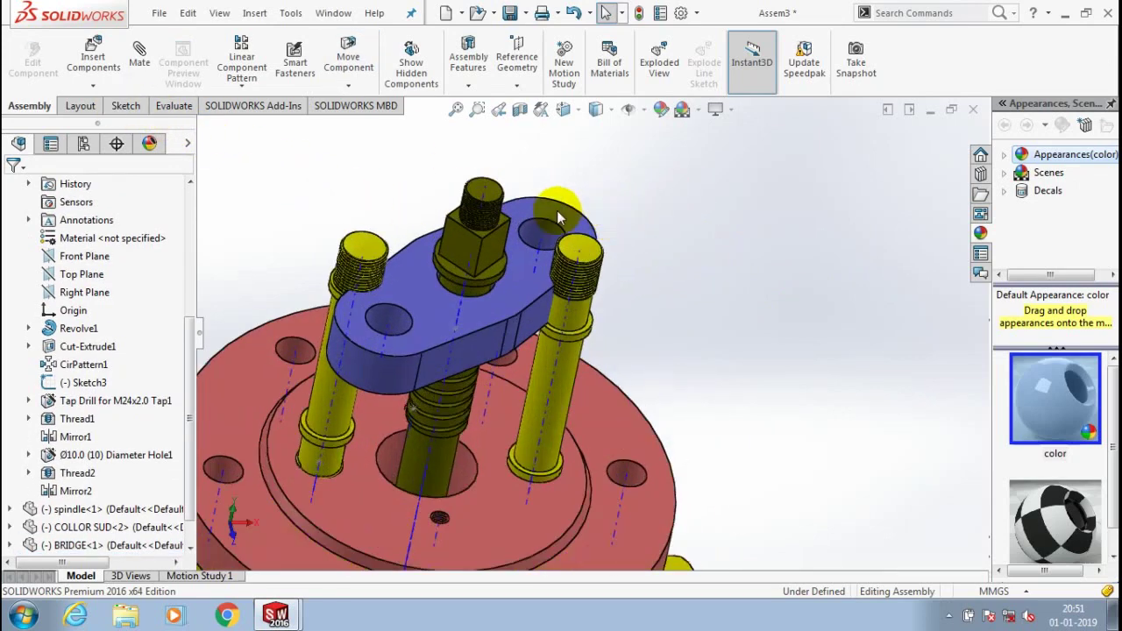
pyautogui.click(548, 230)
pyautogui.rightClick(561, 232)
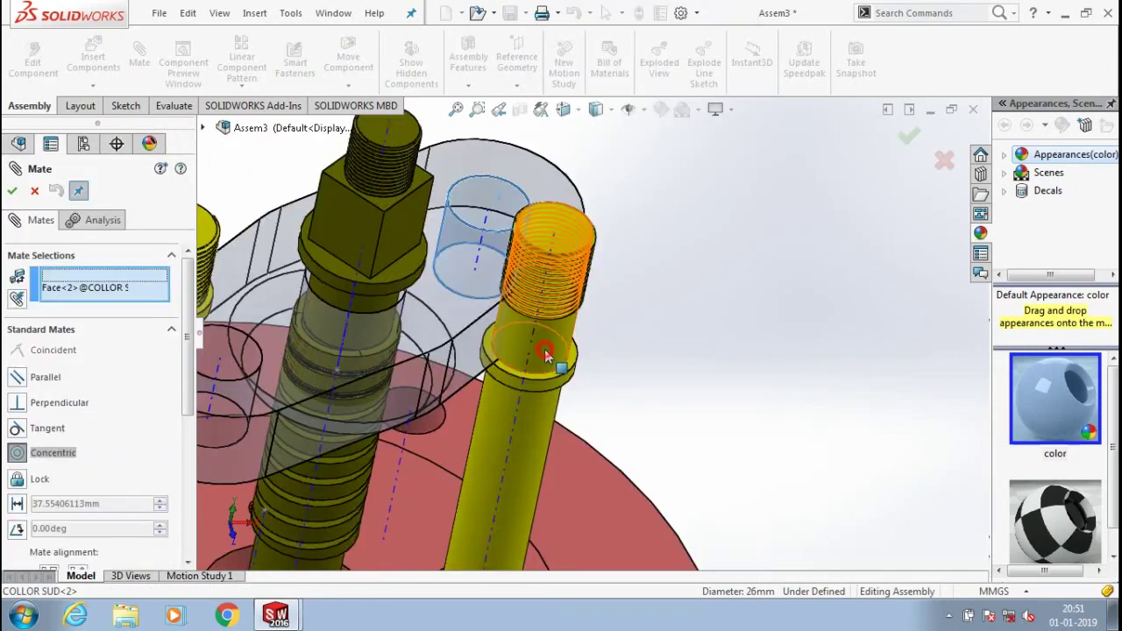
pyautogui.click(540, 347)
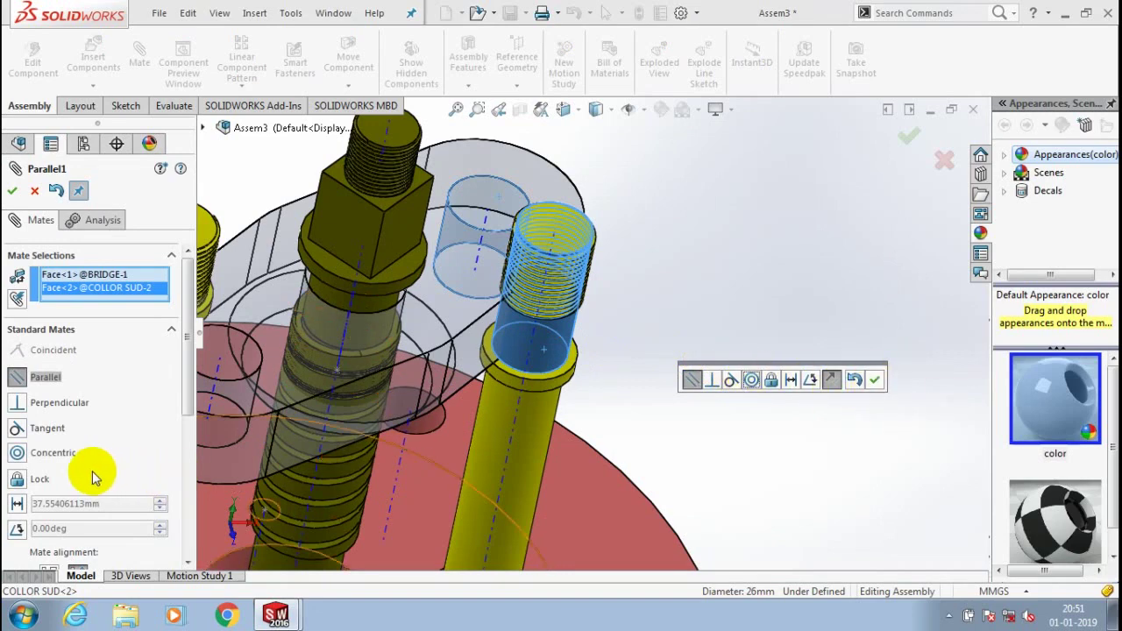
pyautogui.click(52, 453)
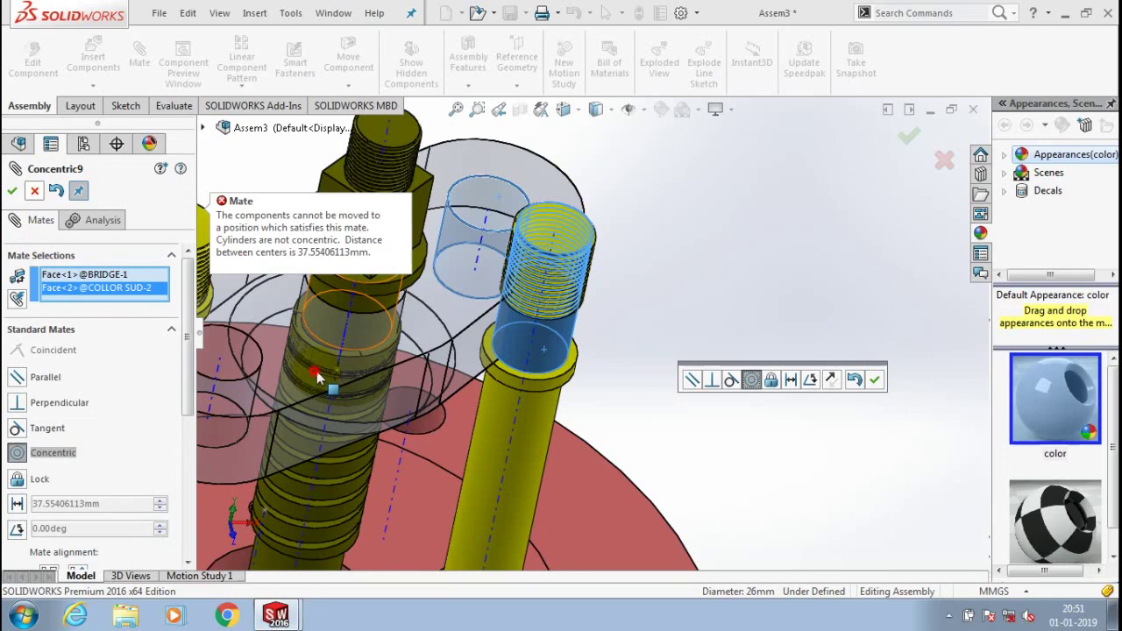
pyautogui.scroll(2, 318, 377)
pyautogui.scroll(-2, 319, 378)
pyautogui.rightClick(374, 334)
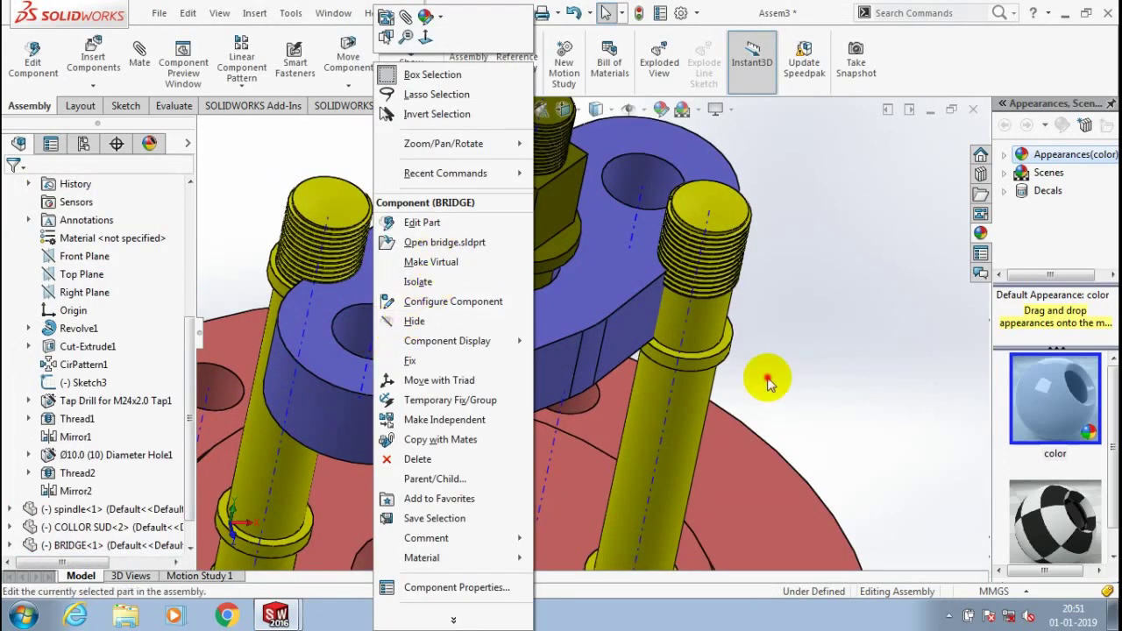
pyautogui.click(767, 383)
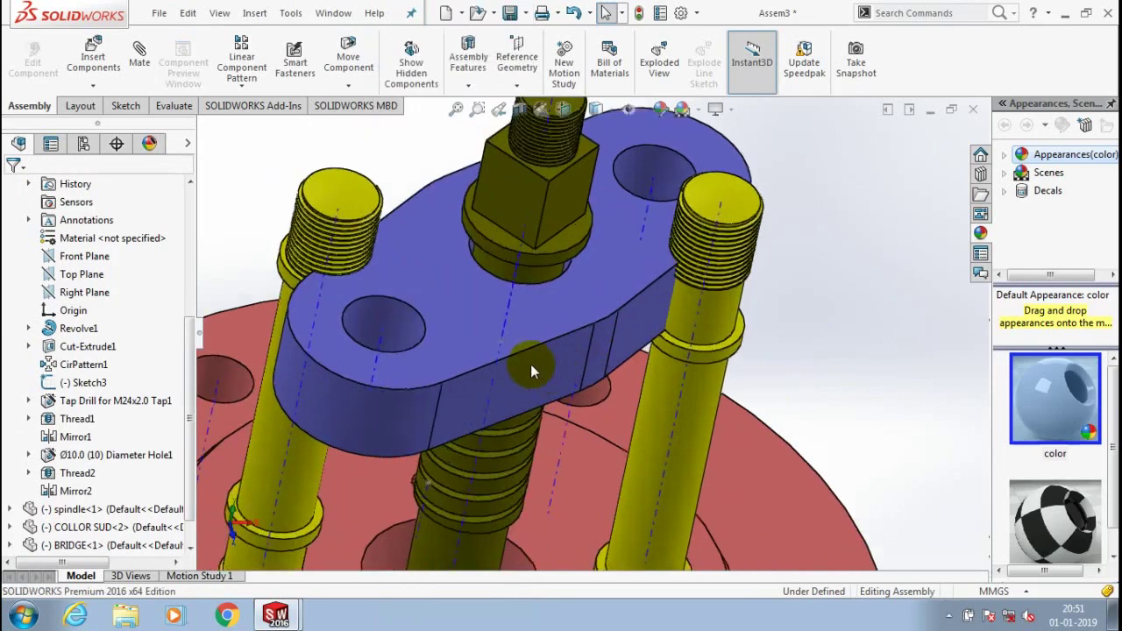
# Mate the opposite outer hole of the BRIDGE concentric with the axis of the other collar stud, aligning the bridge over both studs
pyautogui.click(357, 322)
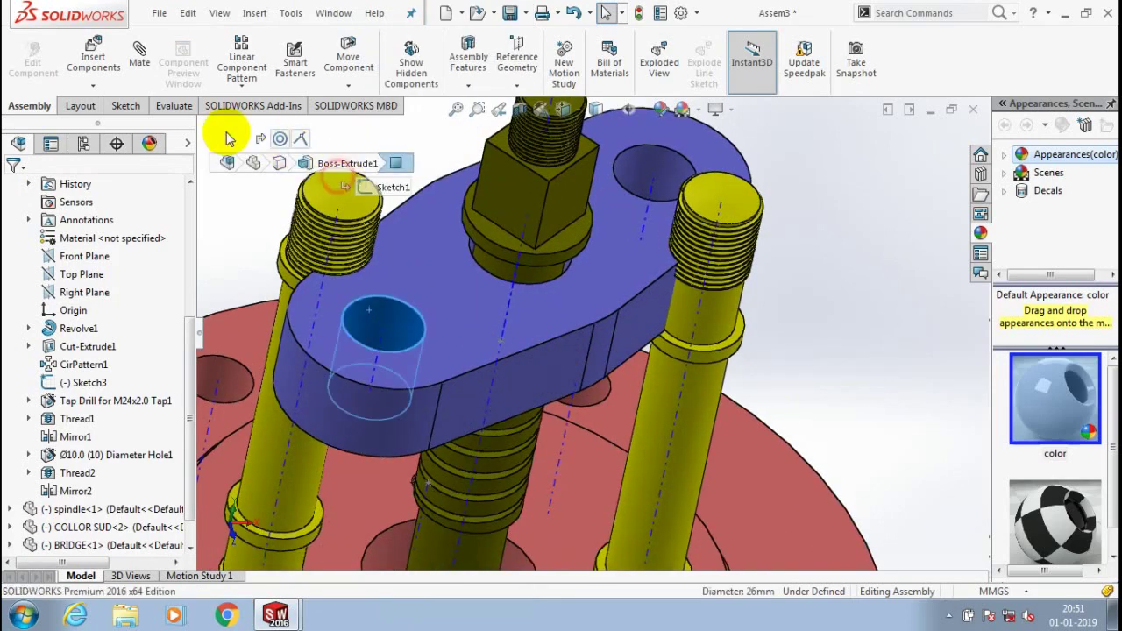
pyautogui.click(127, 58)
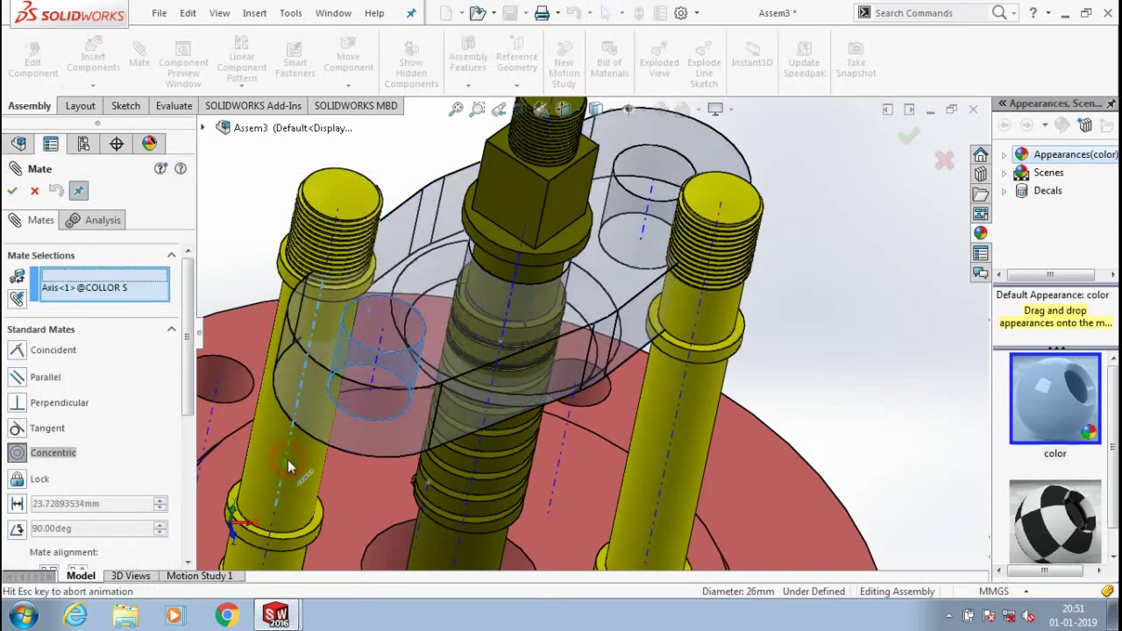
pyautogui.click(288, 458)
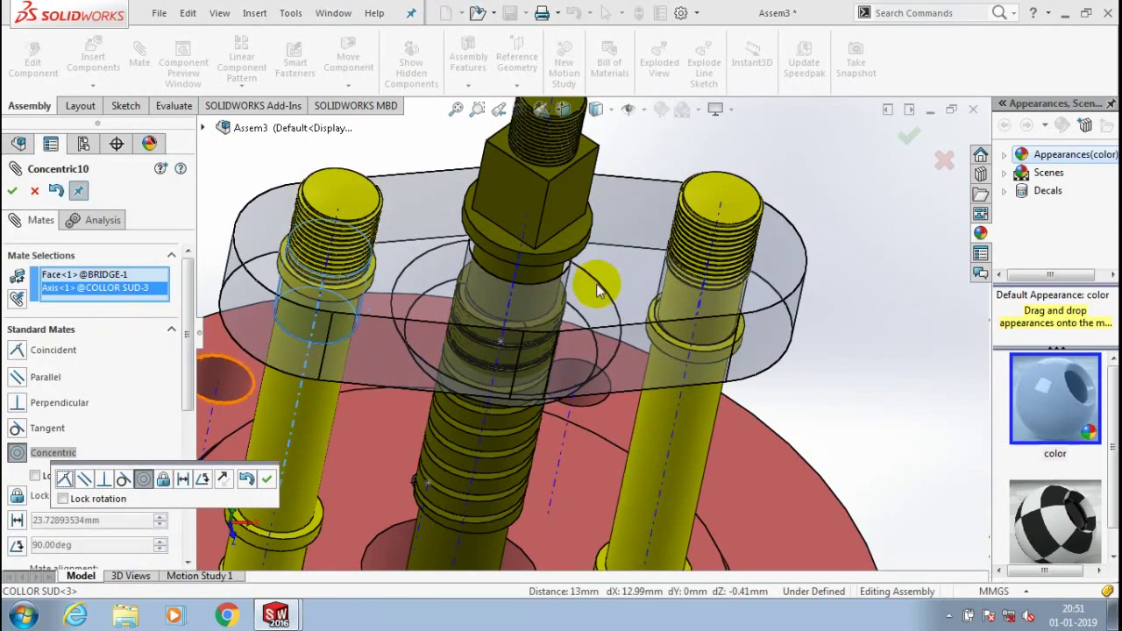
pyautogui.scroll(4, 598, 289)
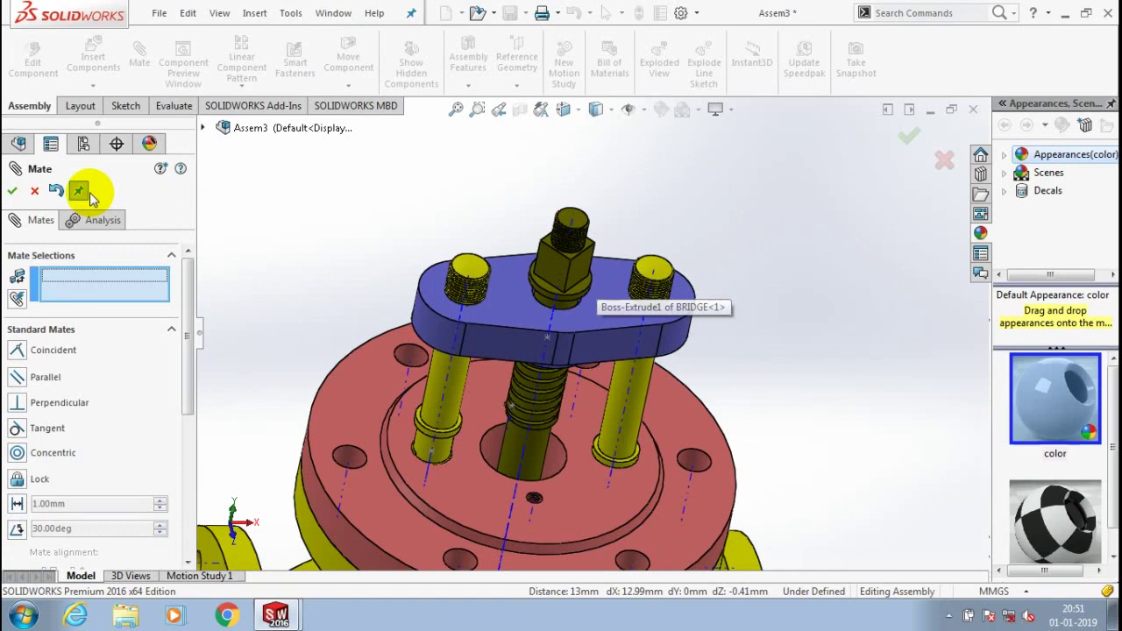
pyautogui.click(12, 191)
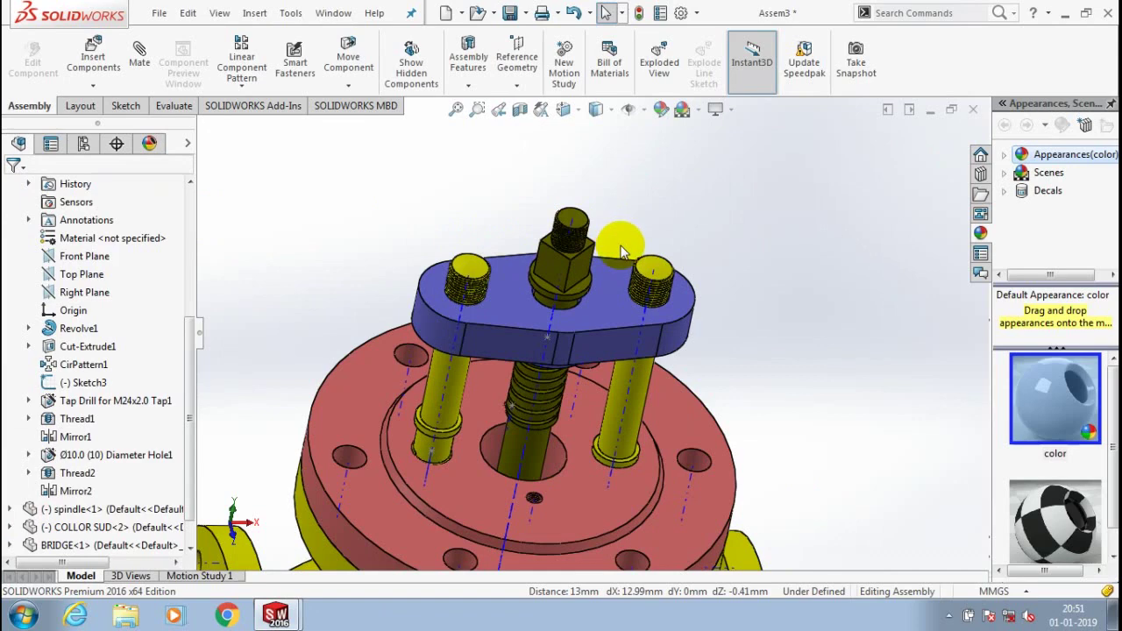
# Insert the M2 nut from the STOP VALVE folder and place it freely beside the bridge
pyautogui.press('f')
pyautogui.click(93, 85)
pyautogui.click(97, 107)
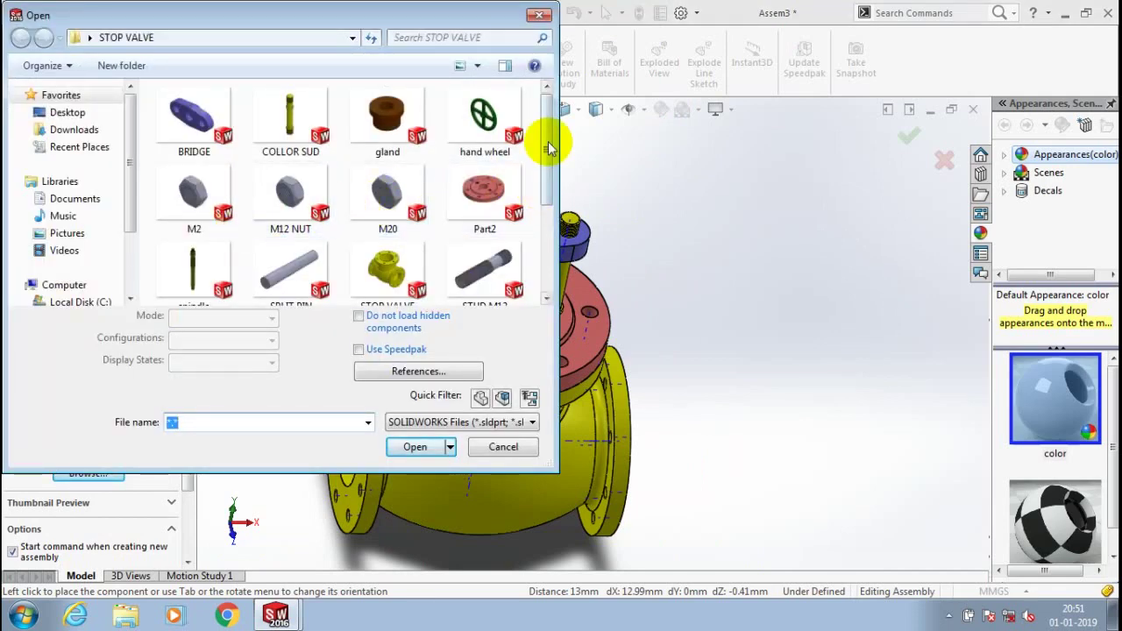
pyautogui.moveTo(547, 142); pyautogui.dragTo(566, 111)
pyautogui.doubleClick(215, 198)
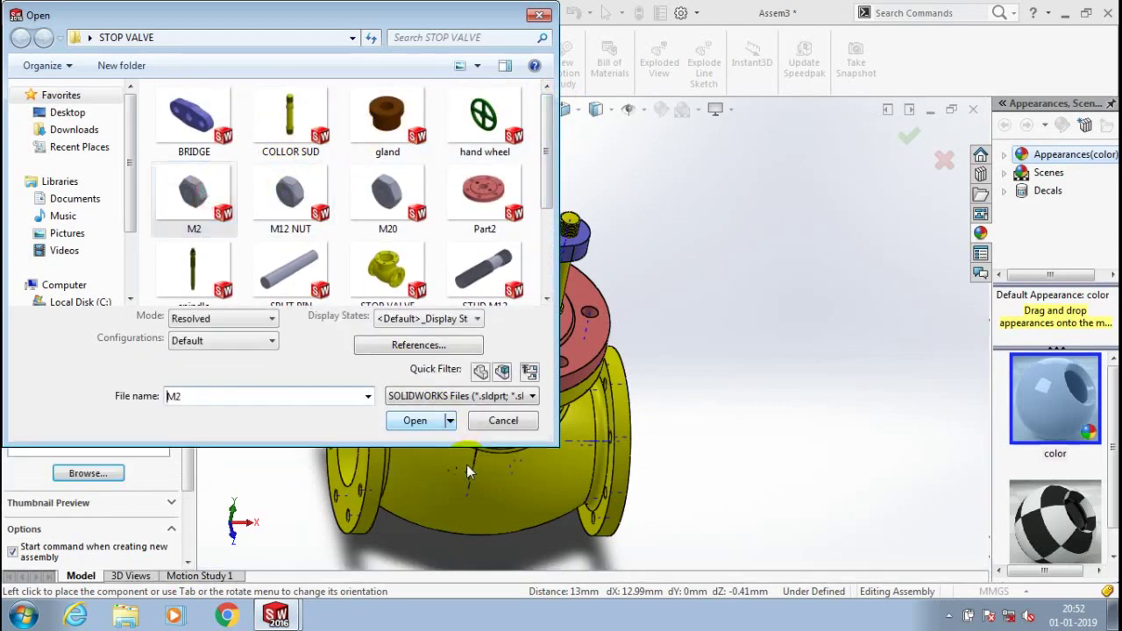
pyautogui.click(692, 334)
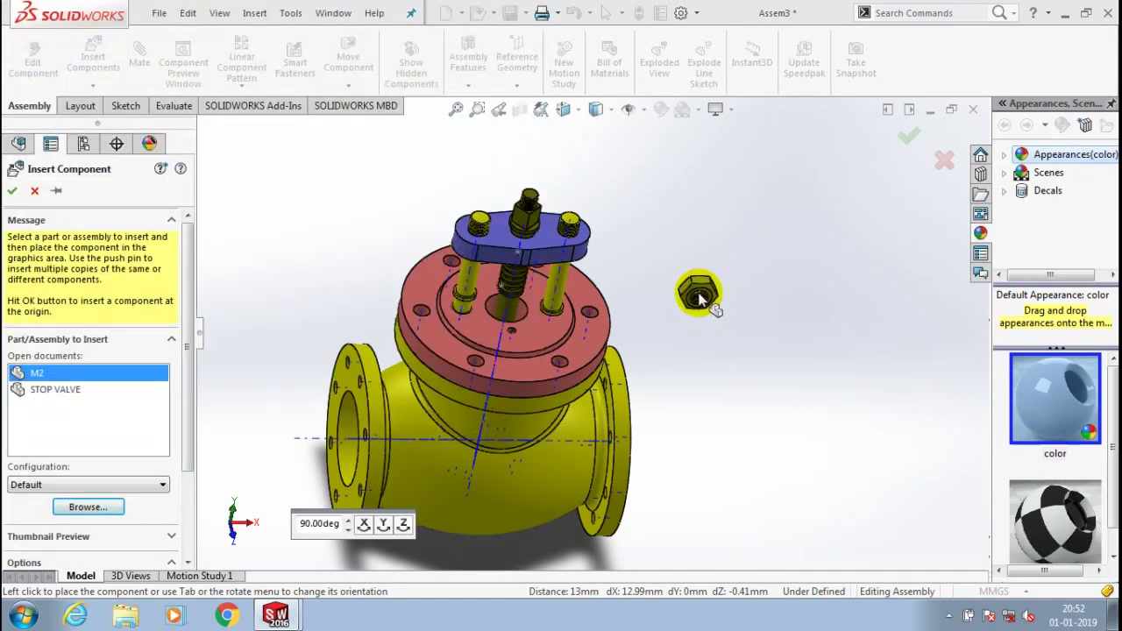
pyautogui.click(699, 298)
# Mate the M2 nut's axis coincident with the axis of the BRIDGE's outer hole on the near collar stud
pyautogui.scroll(-4, 666, 326)
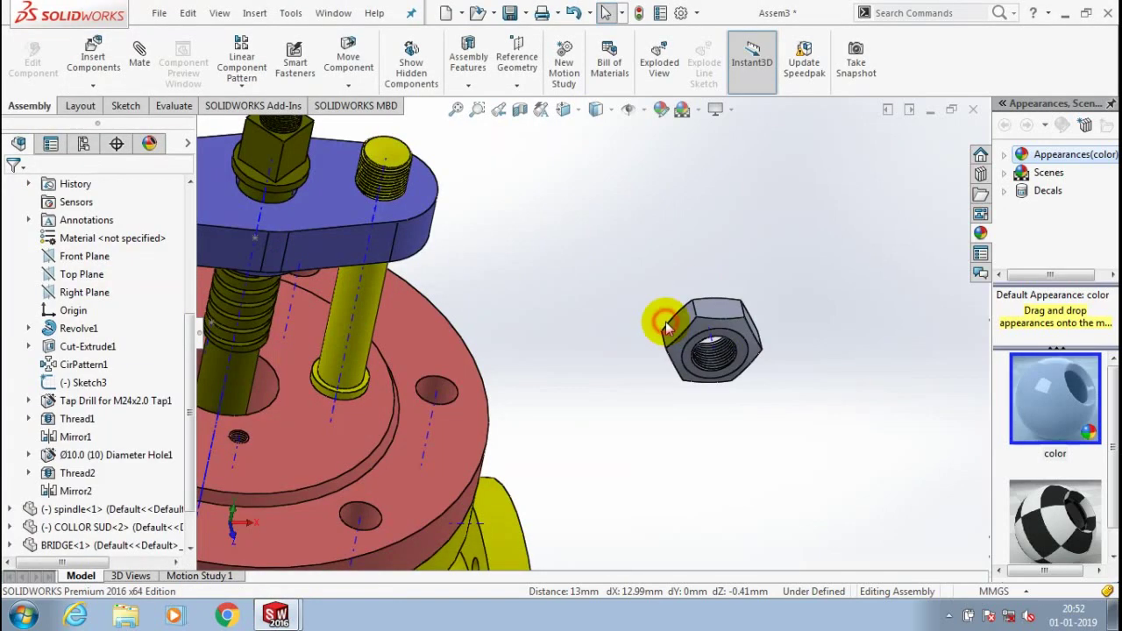
pyautogui.scroll(1, 670, 313)
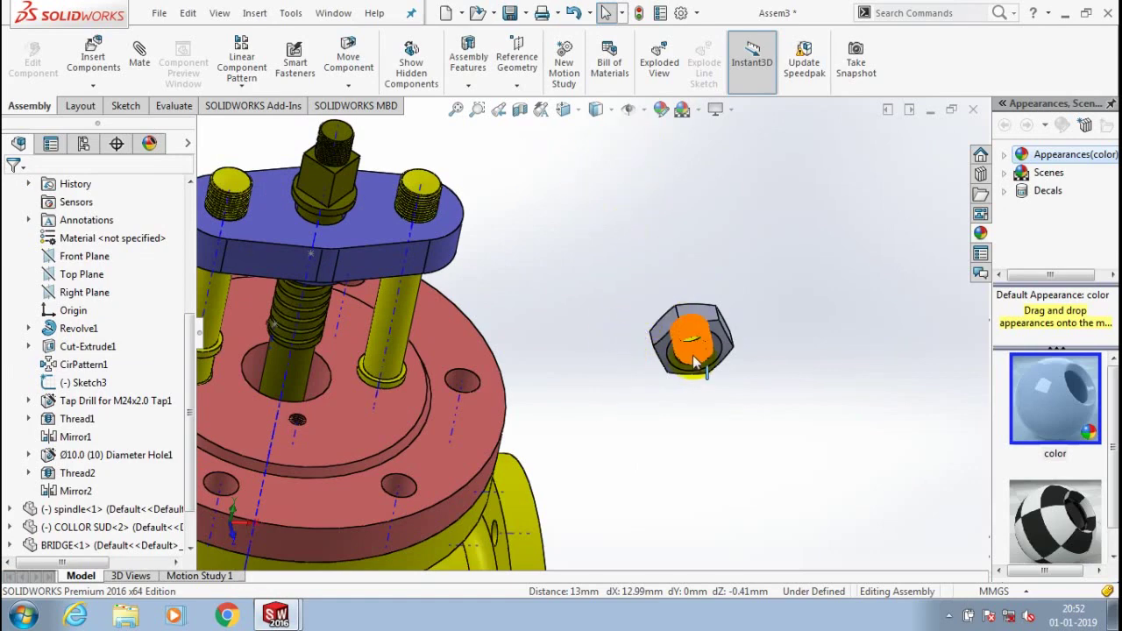
pyautogui.scroll(-3, 692, 355)
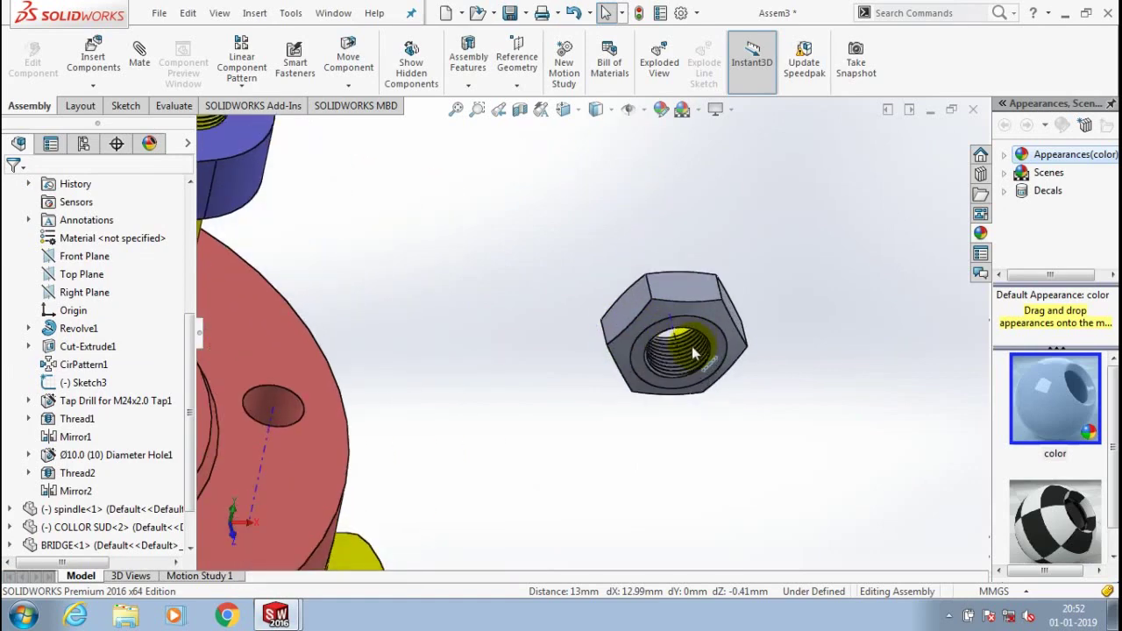
pyautogui.click(692, 346)
pyautogui.scroll(3, 692, 347)
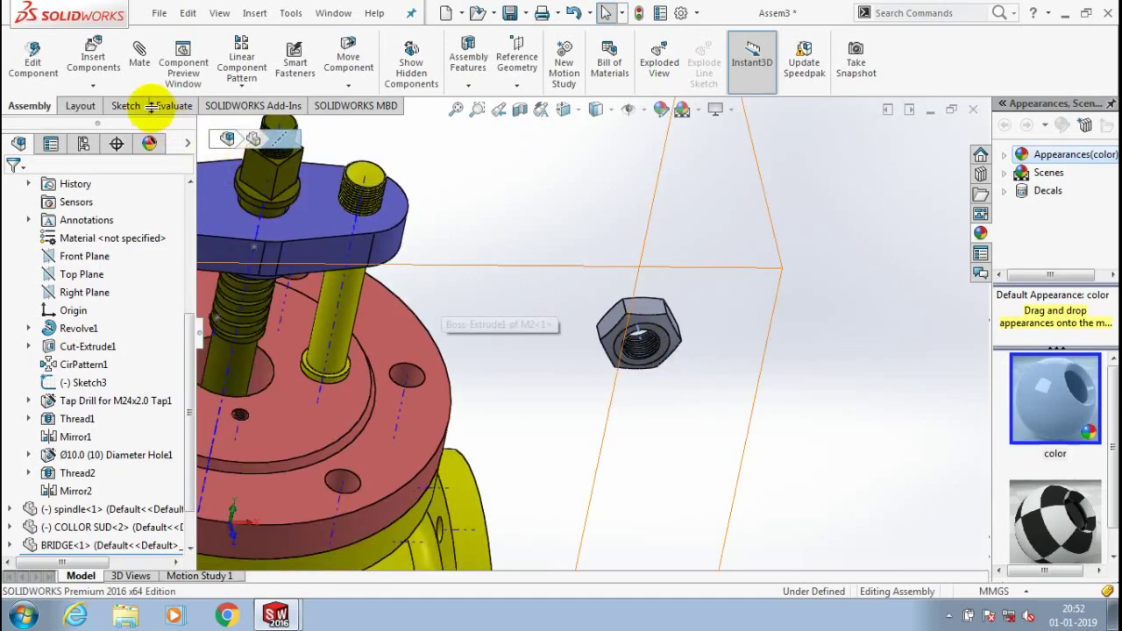
pyautogui.click(141, 80)
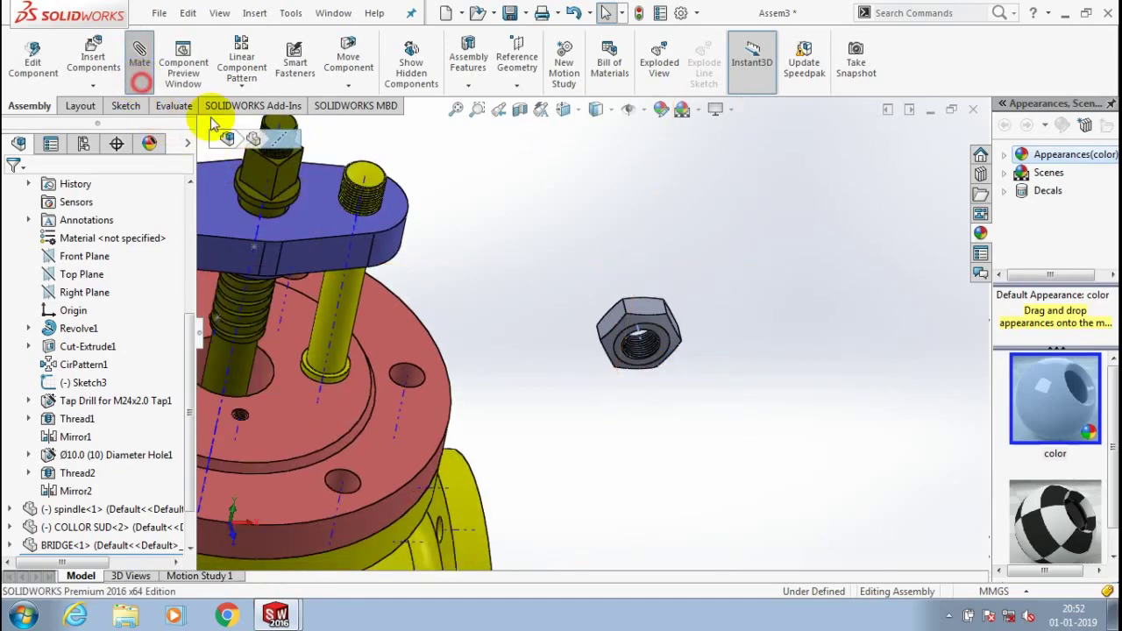
pyautogui.click(357, 222)
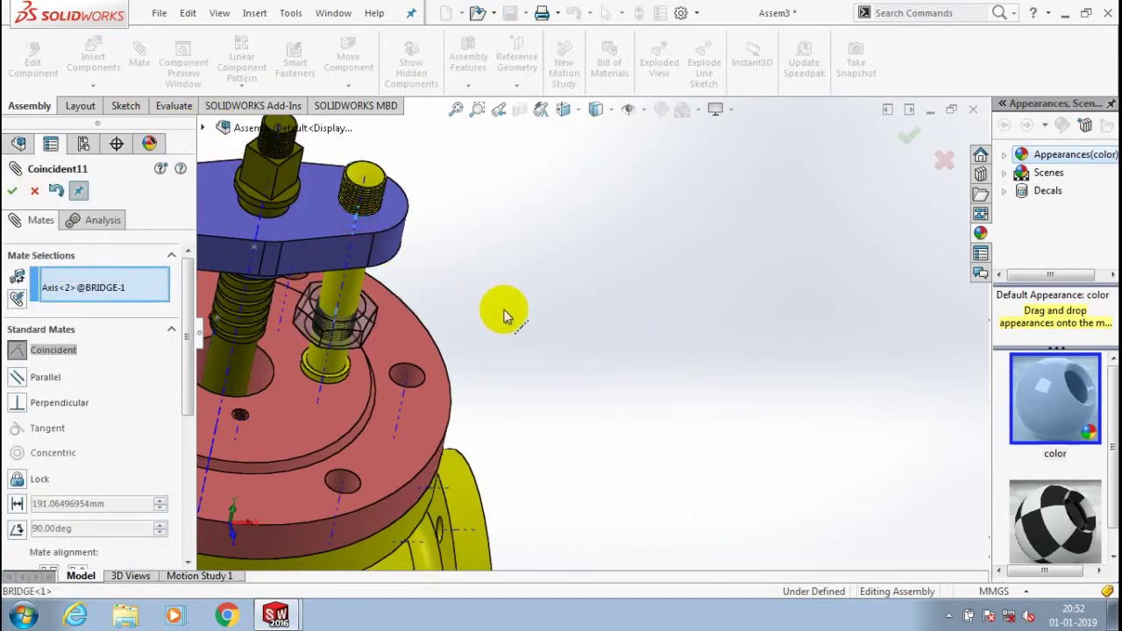
pyautogui.click(505, 316)
pyautogui.click(692, 293)
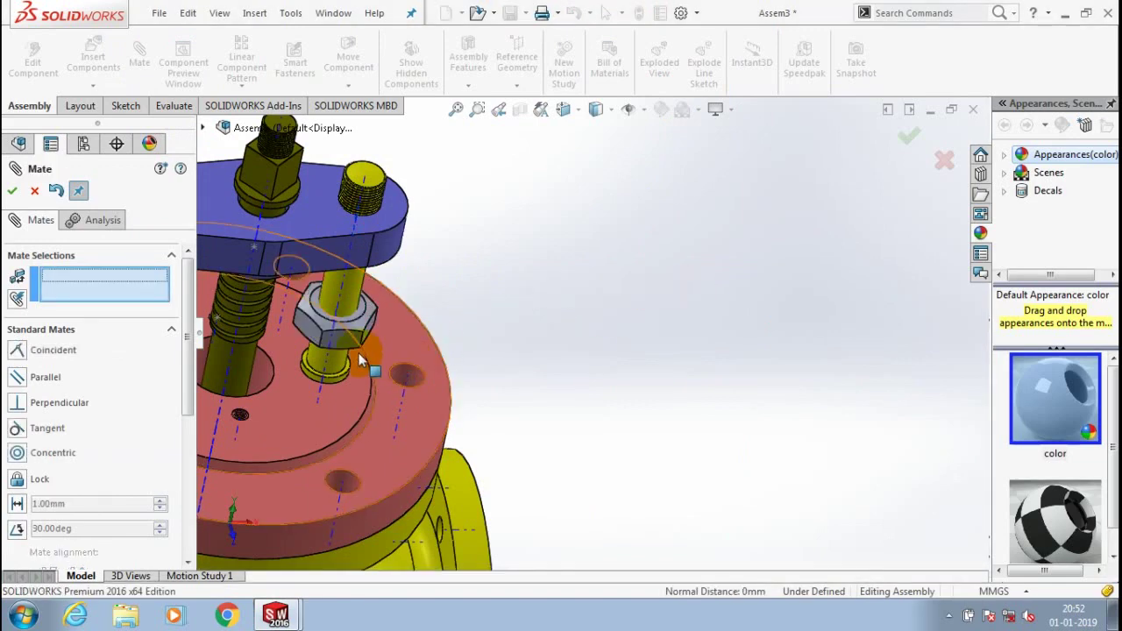
# Mate the underside of the M2 nut coincident with the top face of the BRIDGE, seating it over the collar stud
pyautogui.scroll(-2, 362, 358)
pyautogui.moveTo(362, 355); pyautogui.dragTo(368, 216, button='middle')
pyautogui.scroll(-3, 369, 217)
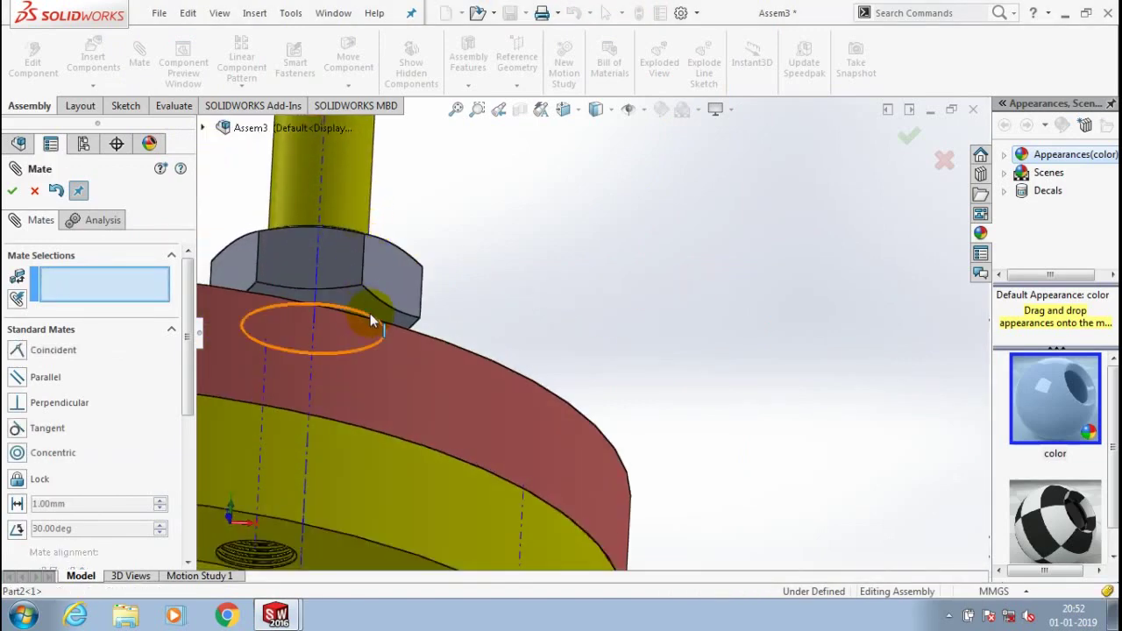
pyautogui.scroll(-2, 370, 320)
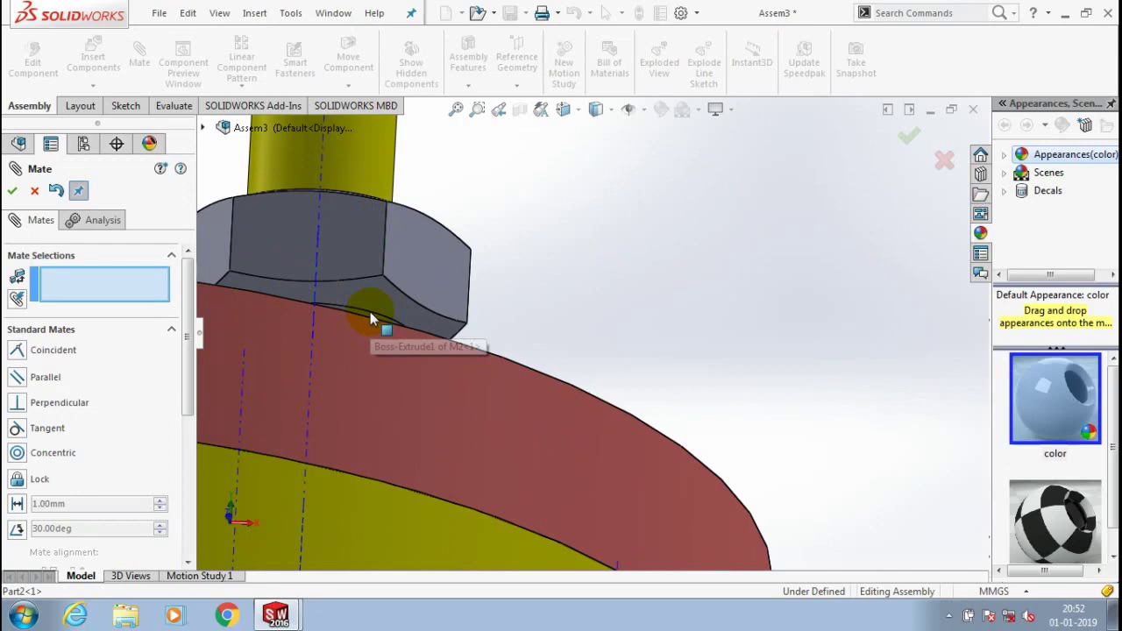
pyautogui.click(370, 320)
pyautogui.scroll(6, 430, 306)
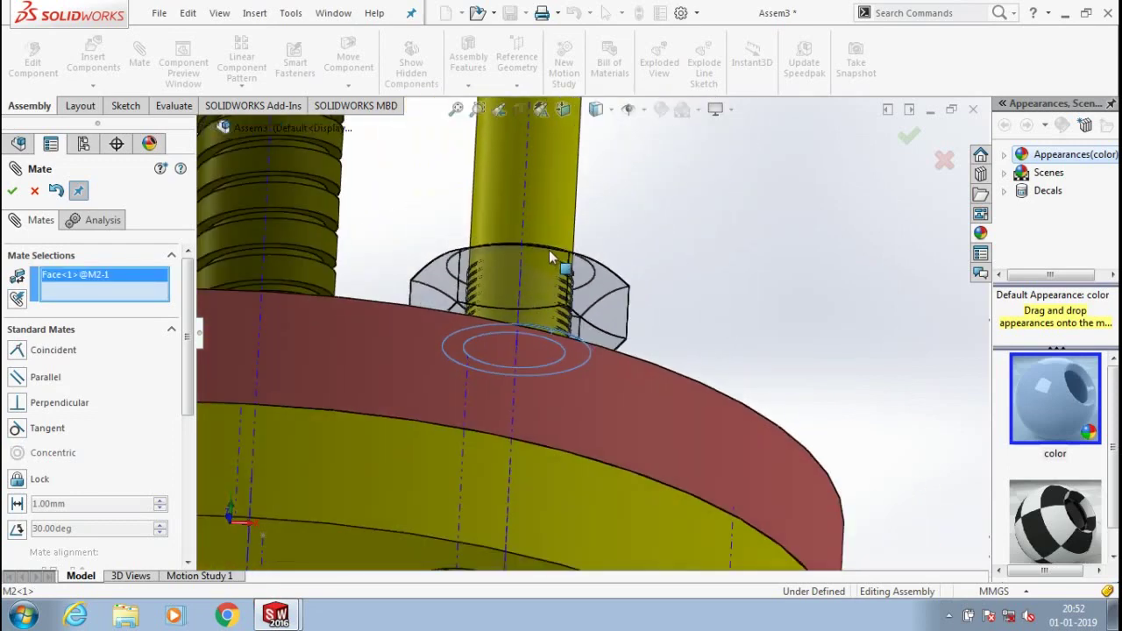
pyautogui.moveTo(575, 247); pyautogui.dragTo(657, 313, button='middle')
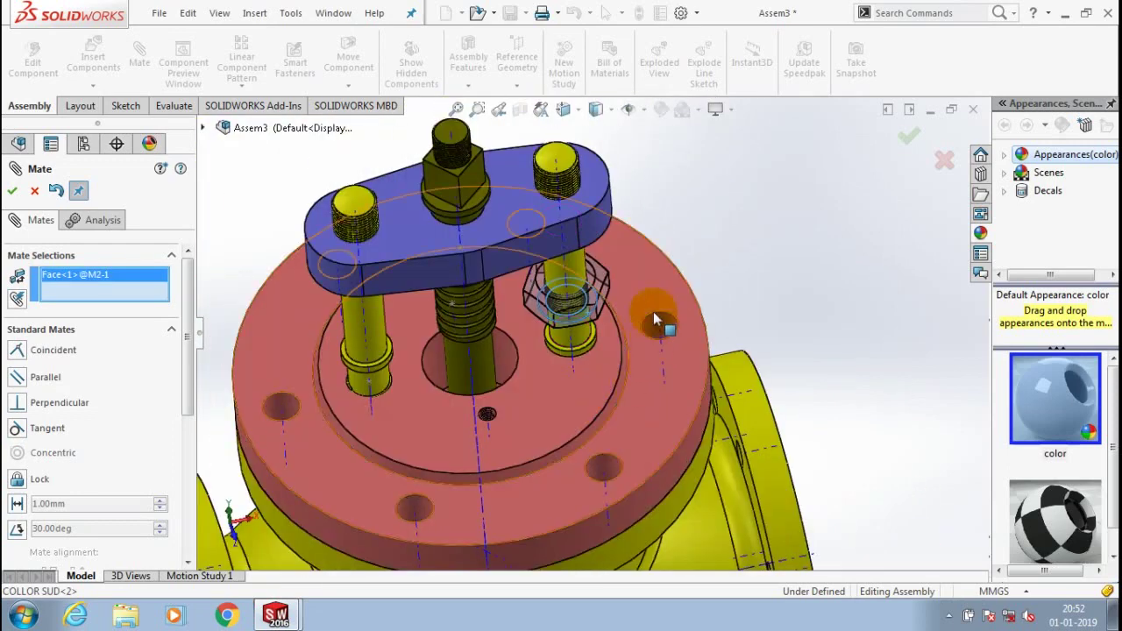
pyautogui.click(587, 191)
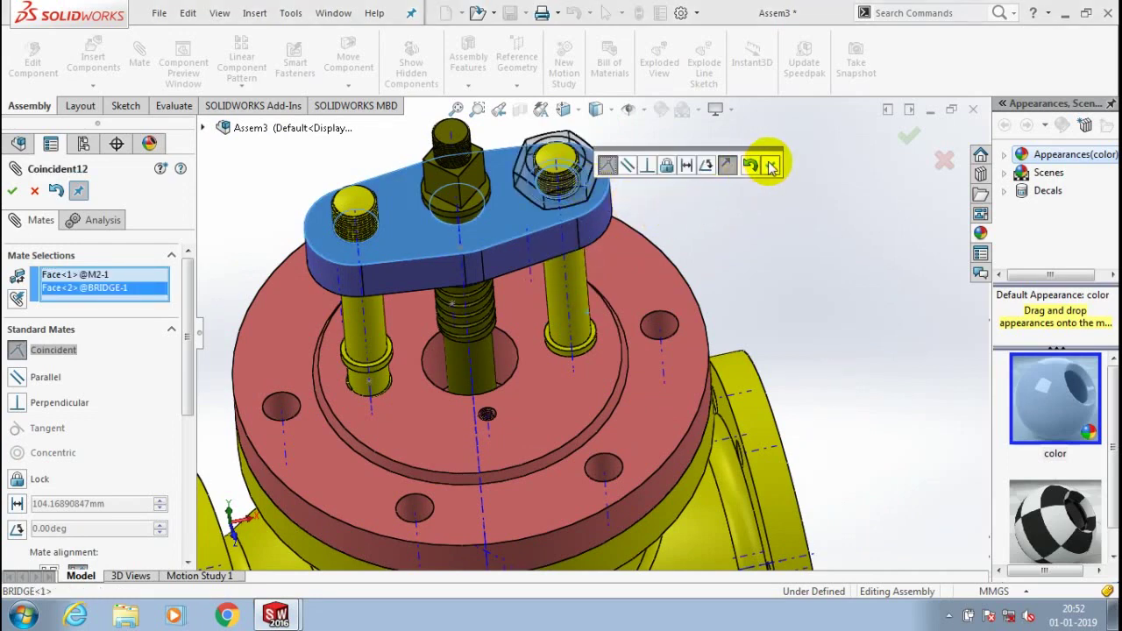
pyautogui.click(770, 165)
pyautogui.moveTo(726, 247); pyautogui.dragTo(733, 201, button='middle')
pyautogui.scroll(3, 714, 271)
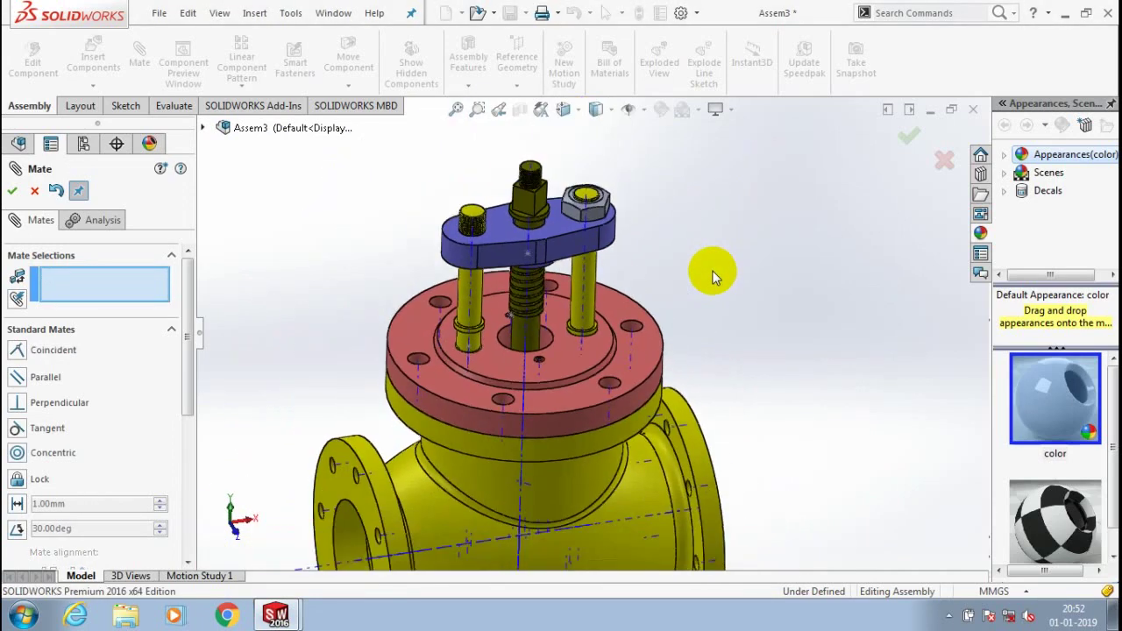
pyautogui.click(34, 190)
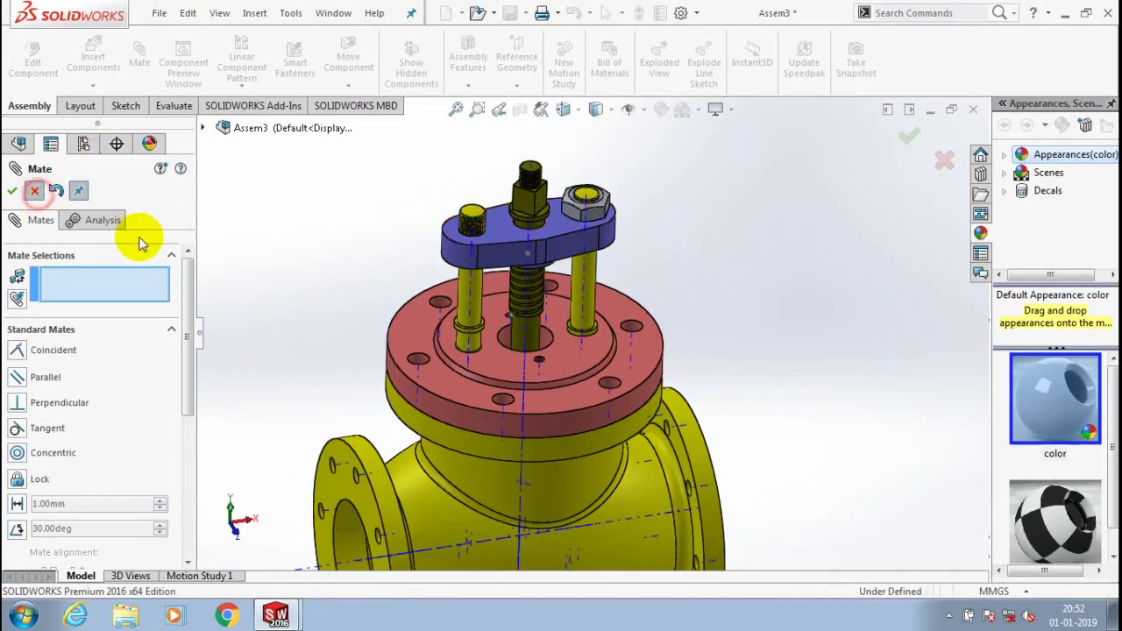
# Mirror the M2 nut about the assembly's Right Plane onto the opposite collar stud
pyautogui.moveTo(187, 357); pyautogui.dragTo(190, 238)
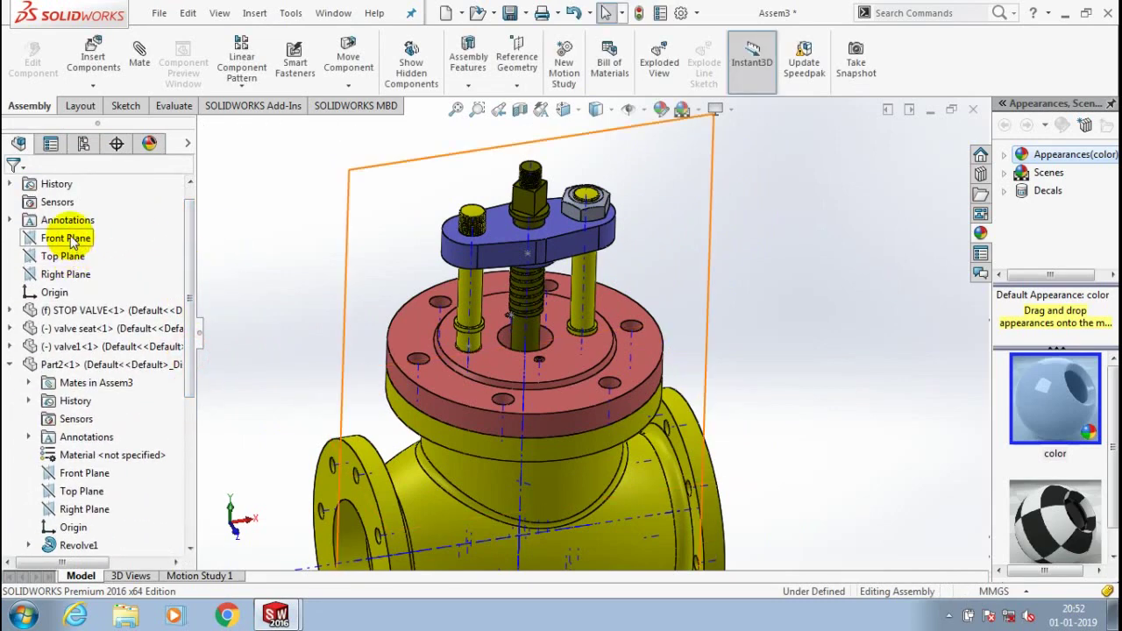
pyautogui.click(86, 273)
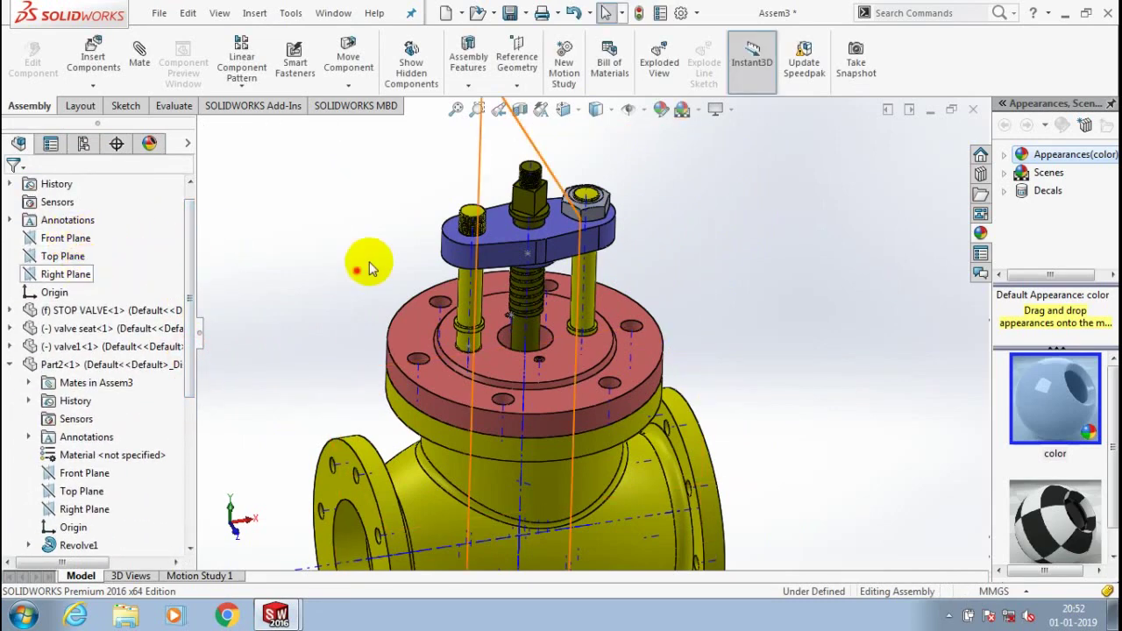
pyautogui.click(243, 86)
pyautogui.click(285, 222)
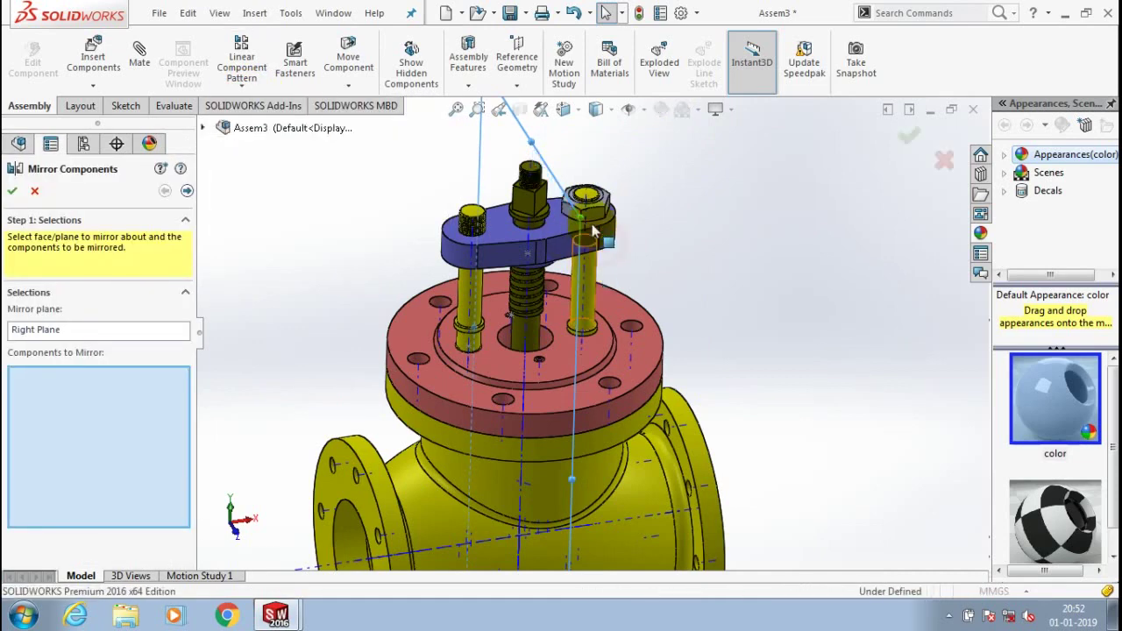
pyautogui.click(588, 203)
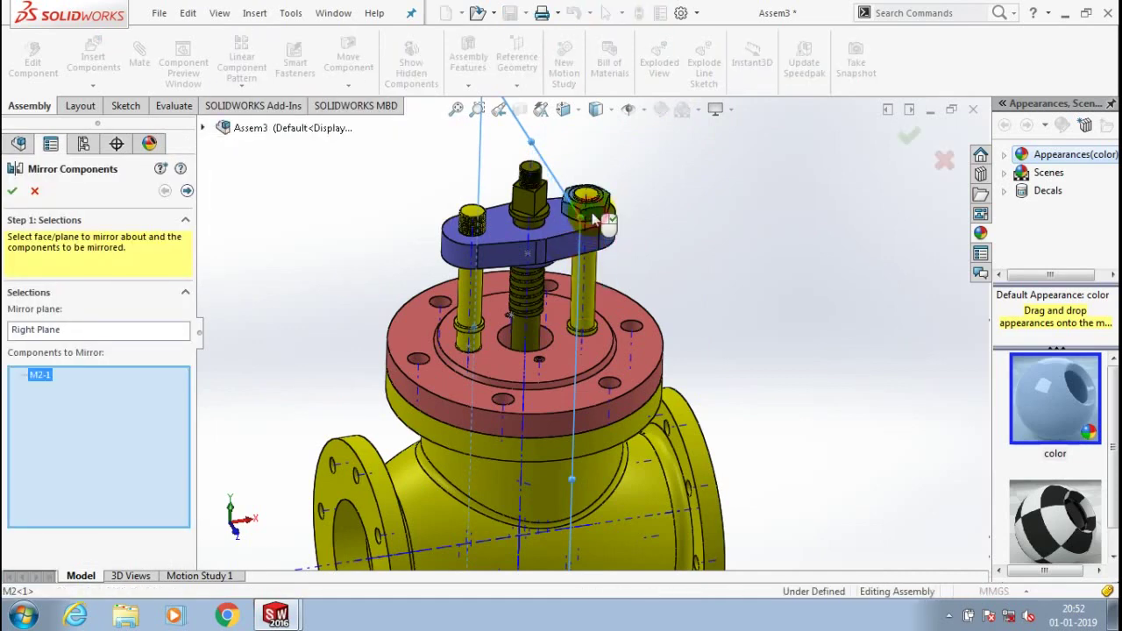
pyautogui.click(12, 191)
pyautogui.rightClick(321, 238)
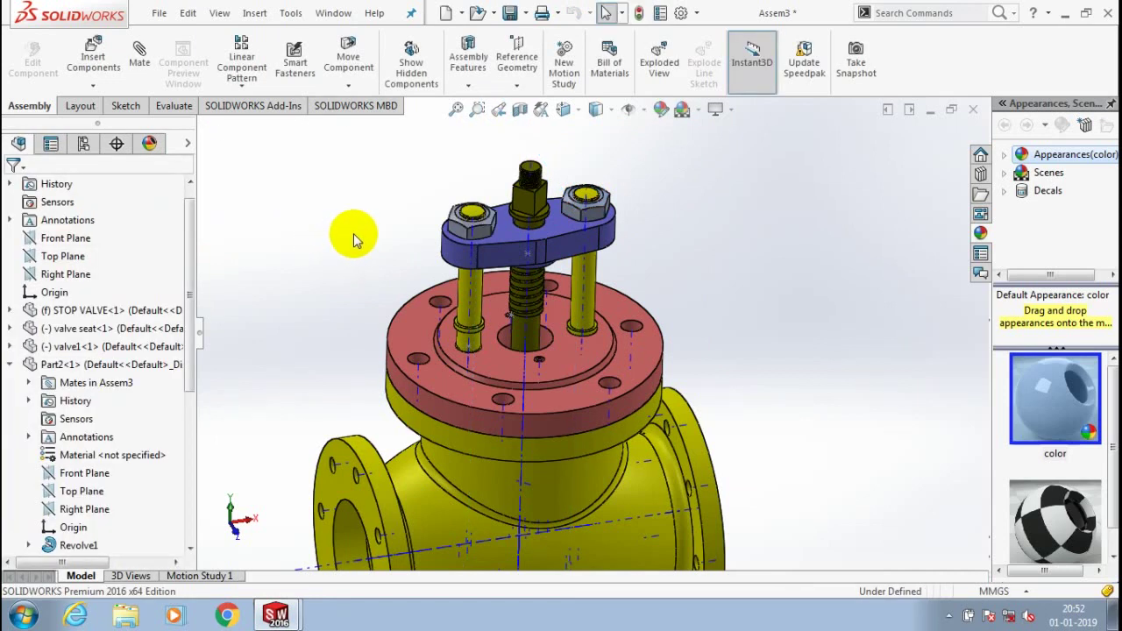
# Insert the STUD M20 part from the STOP VALVE folder and place it freely beside the valve cover
pyautogui.scroll(2, 369, 209)
pyautogui.scroll(-3, 552, 226)
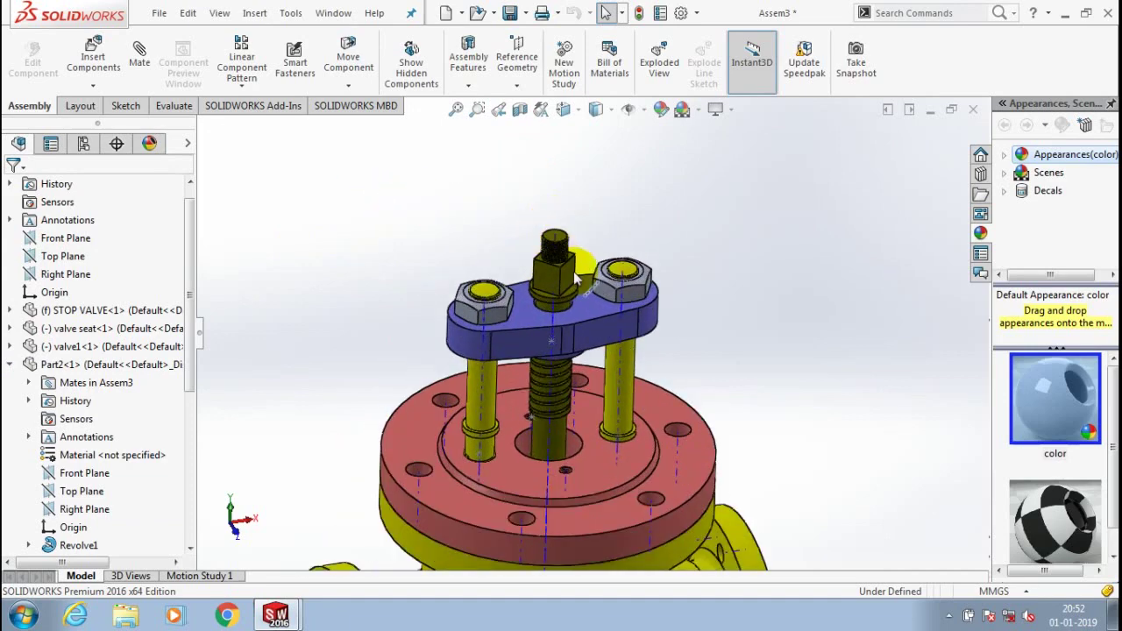
pyautogui.moveTo(563, 279); pyautogui.dragTo(533, 275)
pyautogui.click(460, 230)
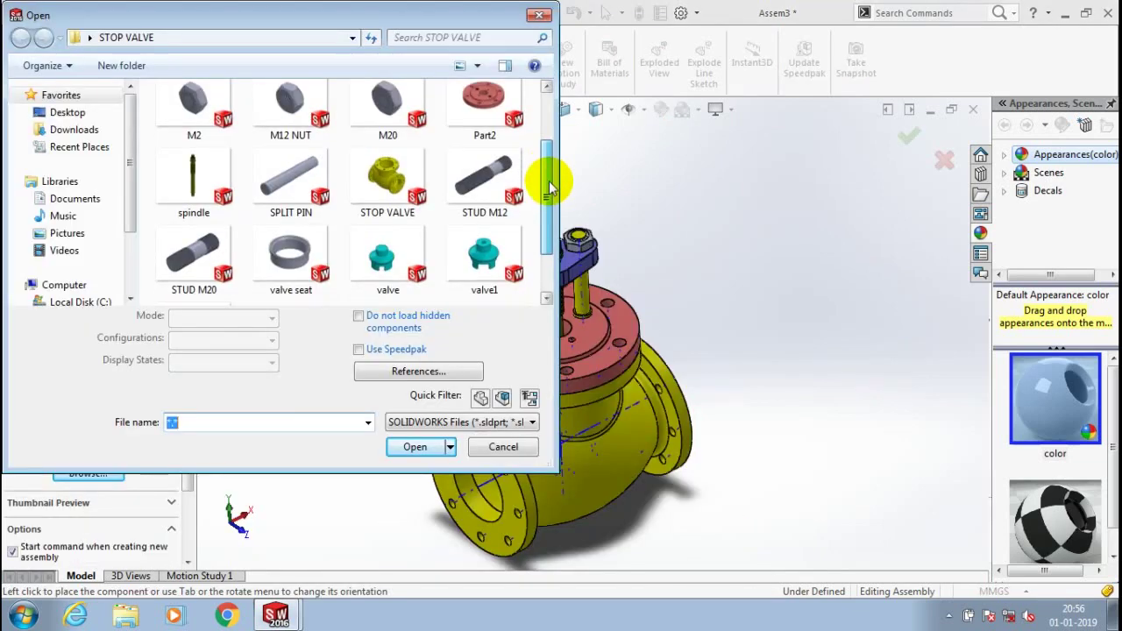
pyautogui.moveTo(550, 182); pyautogui.dragTo(551, 192)
pyautogui.click(206, 248)
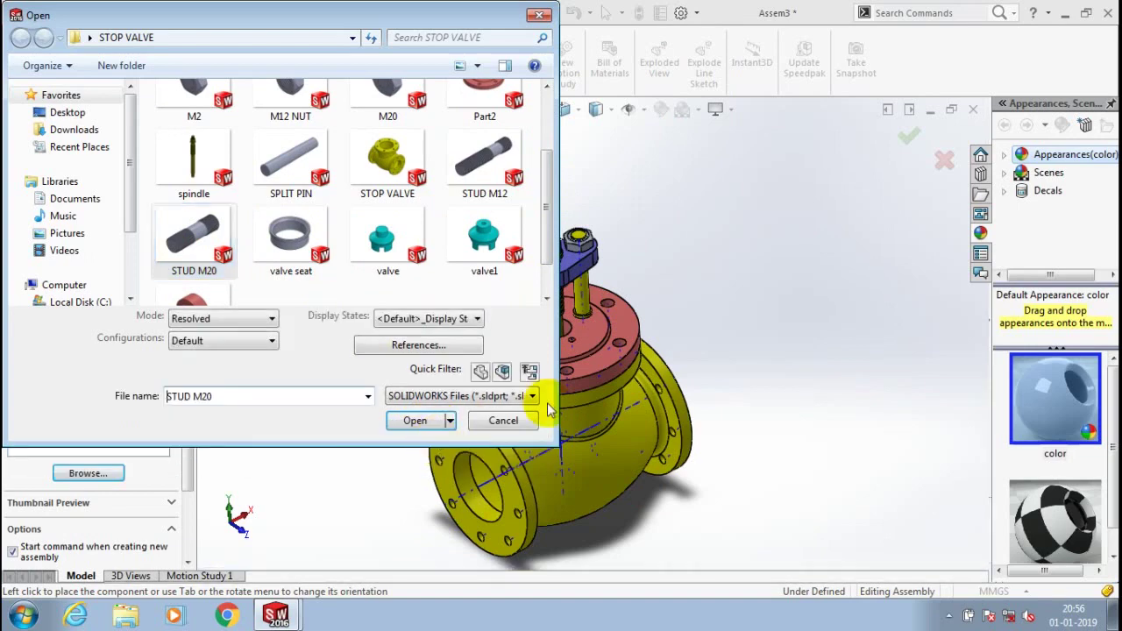
pyautogui.click(425, 420)
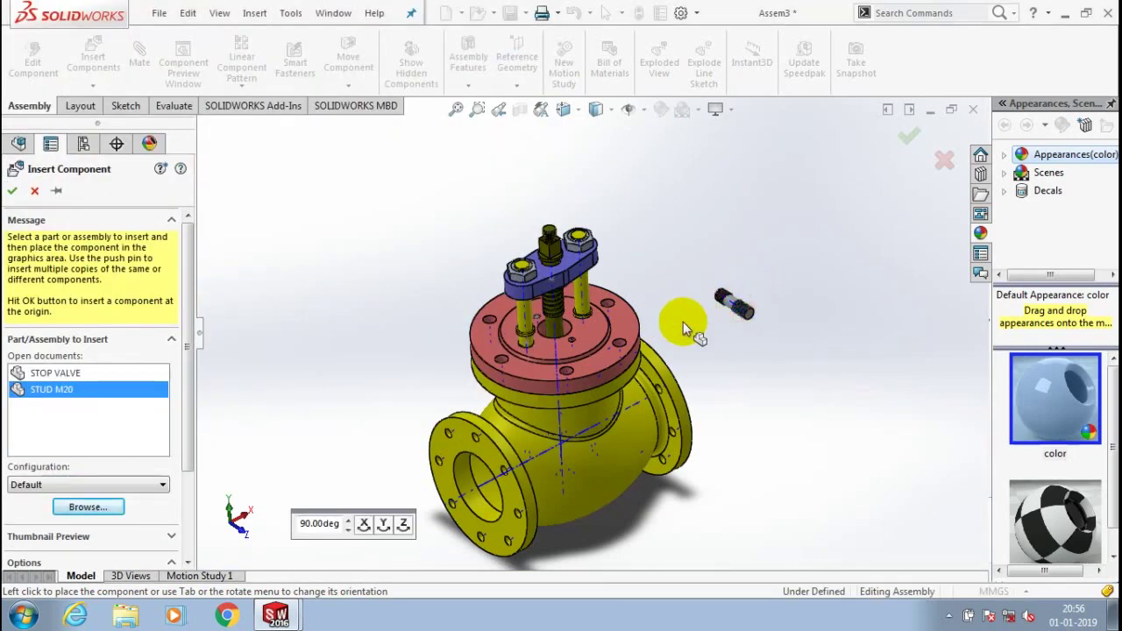
pyautogui.click(683, 321)
# Mate the M20 stud's axis coincident with the axis of a bolt hole in the cover flange
pyautogui.scroll(-3, 607, 347)
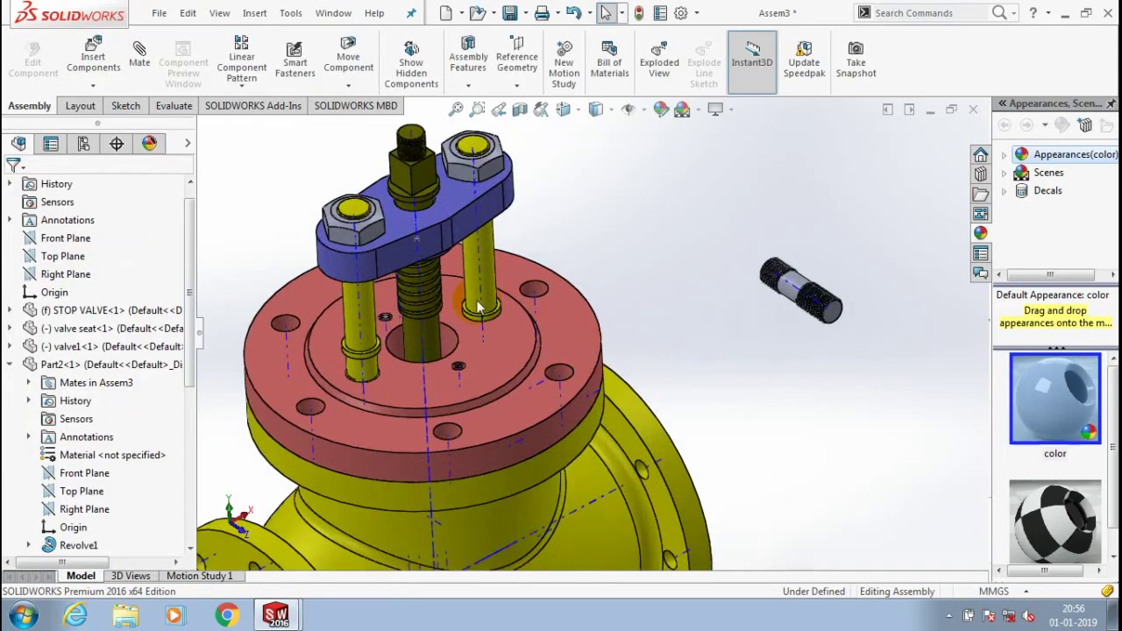
pyautogui.click(140, 57)
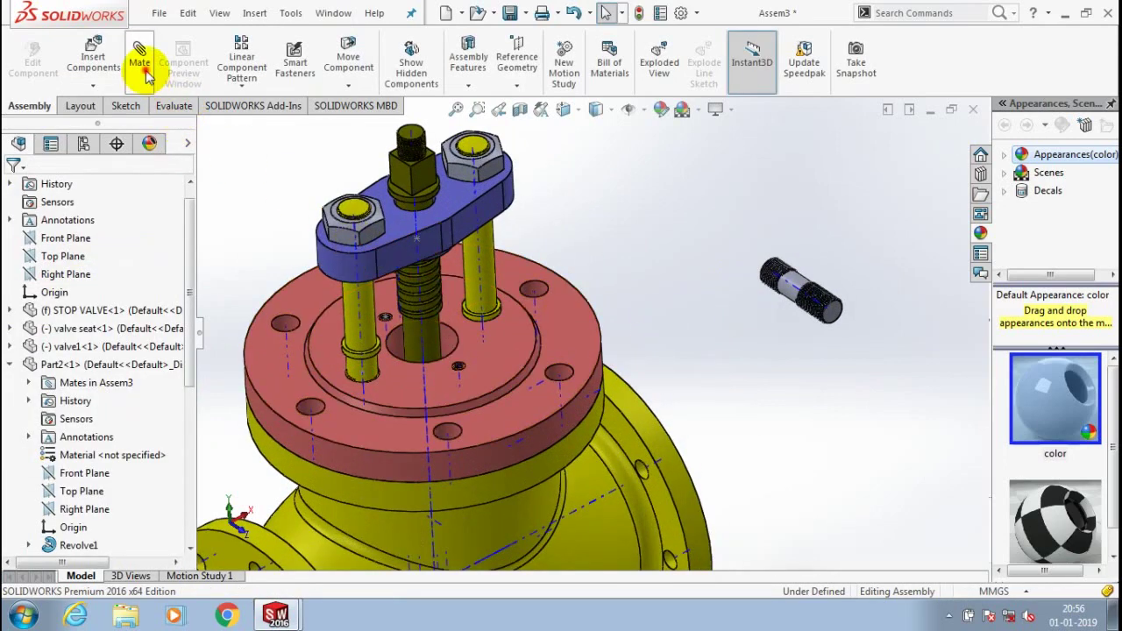
pyautogui.click(562, 394)
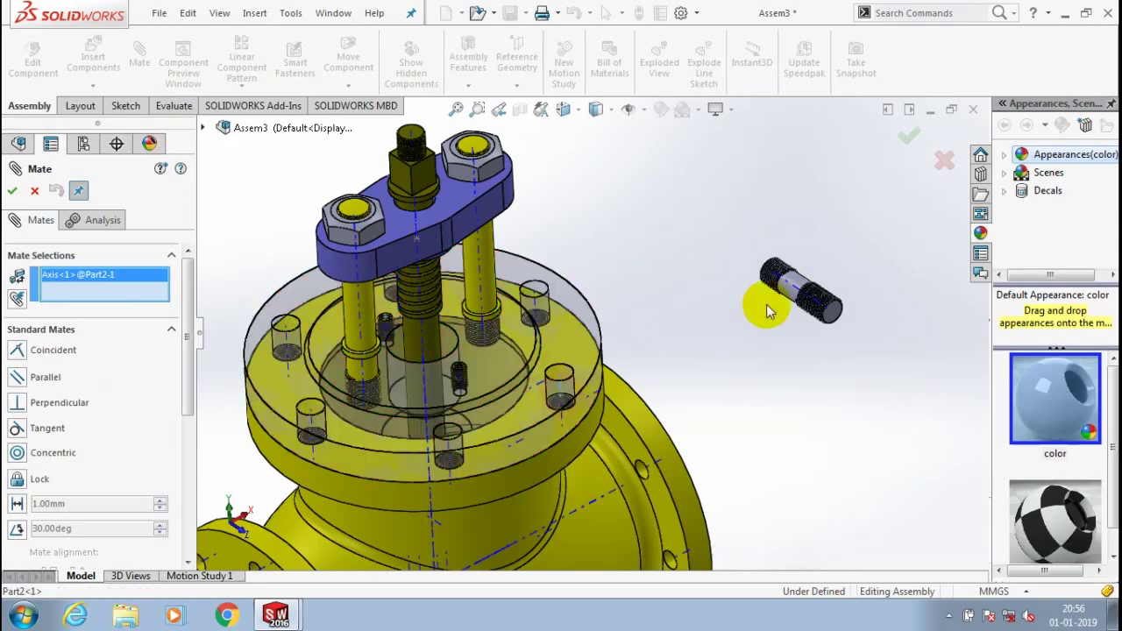
pyautogui.click(790, 311)
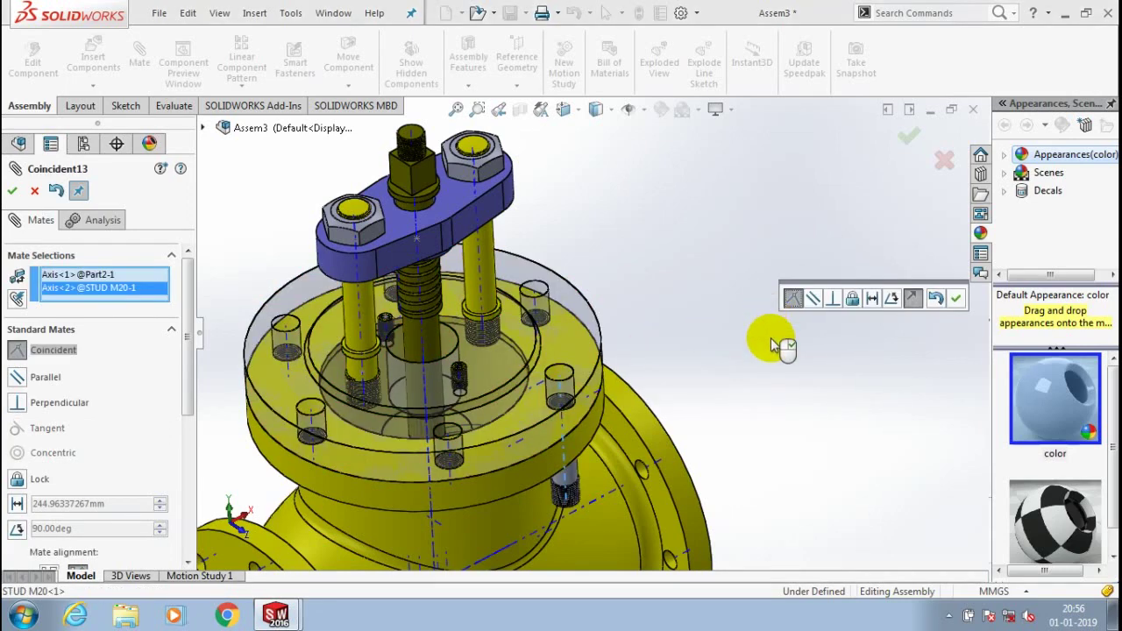
pyautogui.click(956, 298)
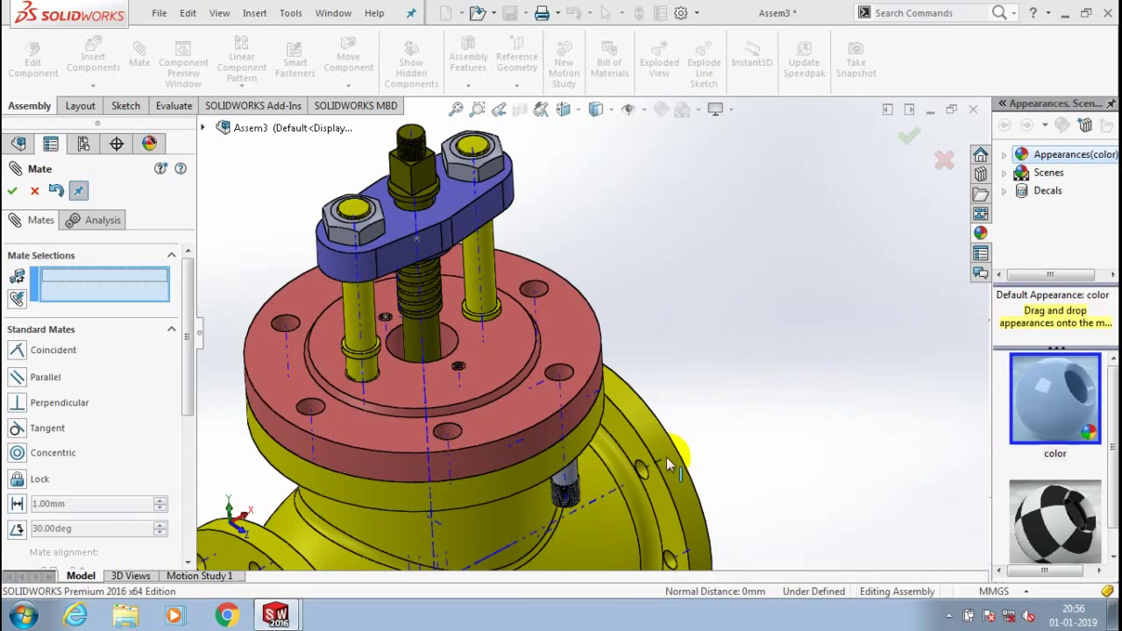
pyautogui.click(568, 489)
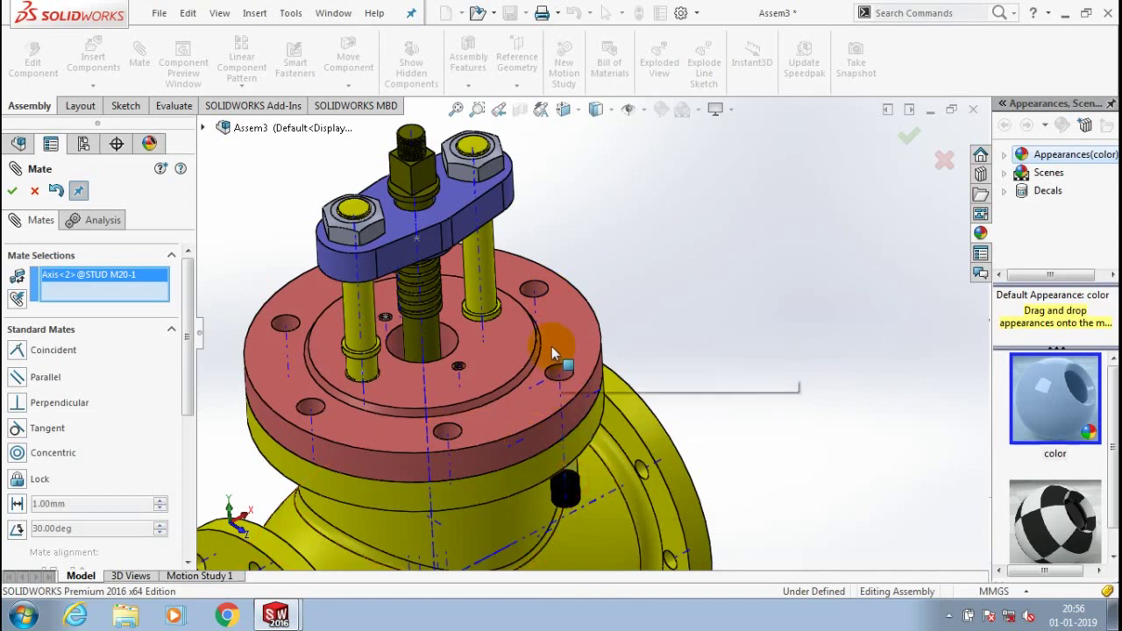
pyautogui.click(13, 190)
# Examine the M20 stud from below, checking its position relative to the underside of the valve body's flange
pyautogui.moveTo(446, 476); pyautogui.dragTo(441, 326, button='middle')
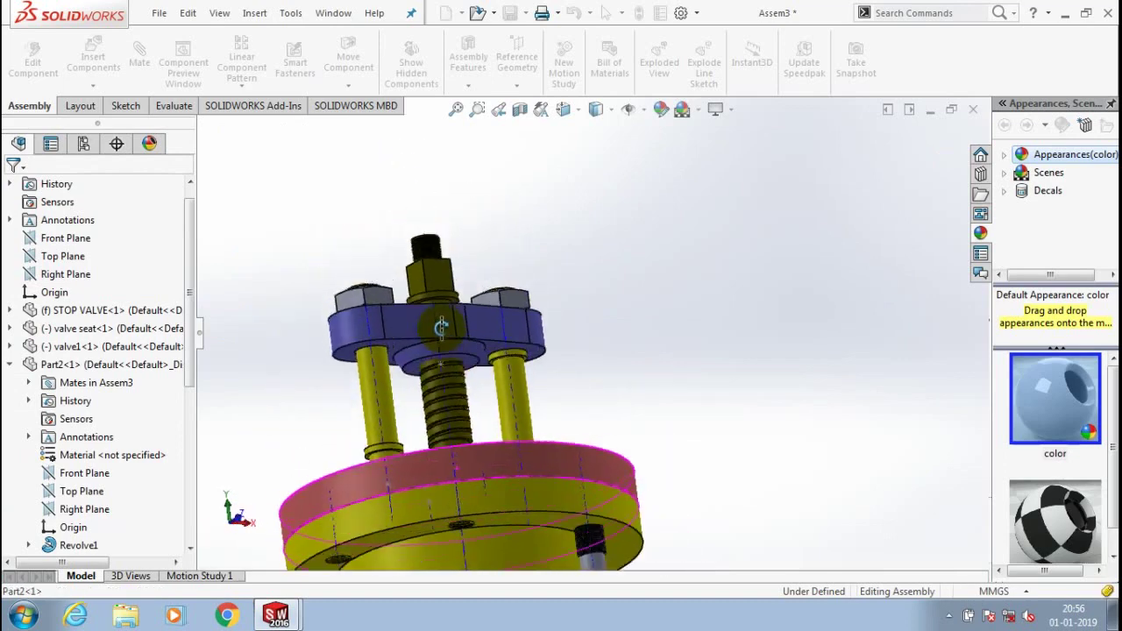
pyautogui.scroll(-4, 594, 566)
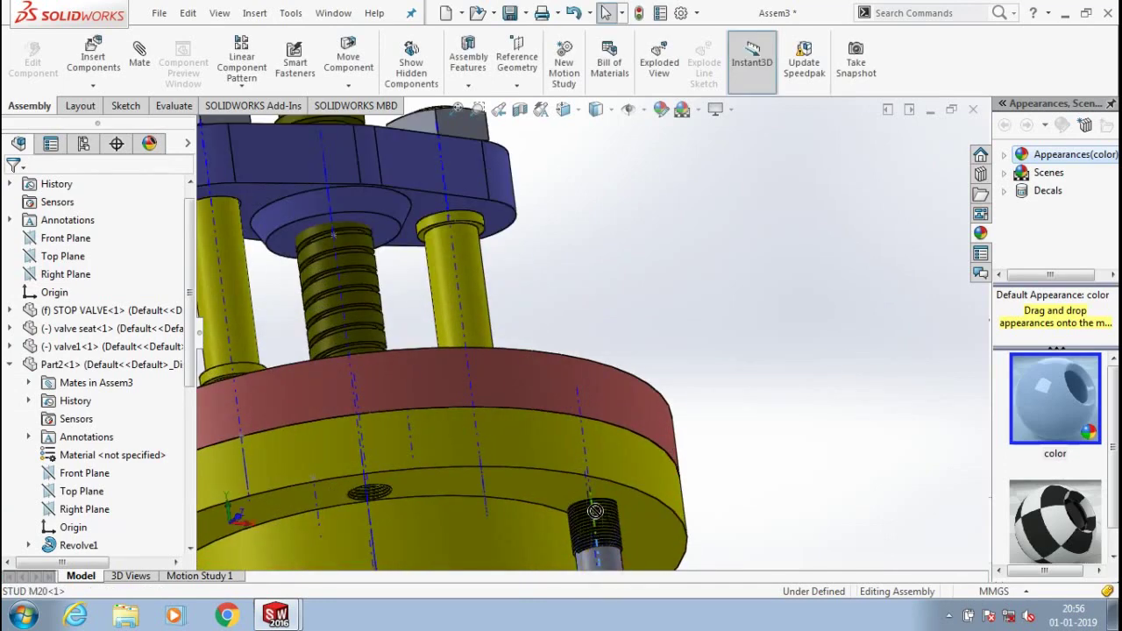
pyautogui.click(602, 558)
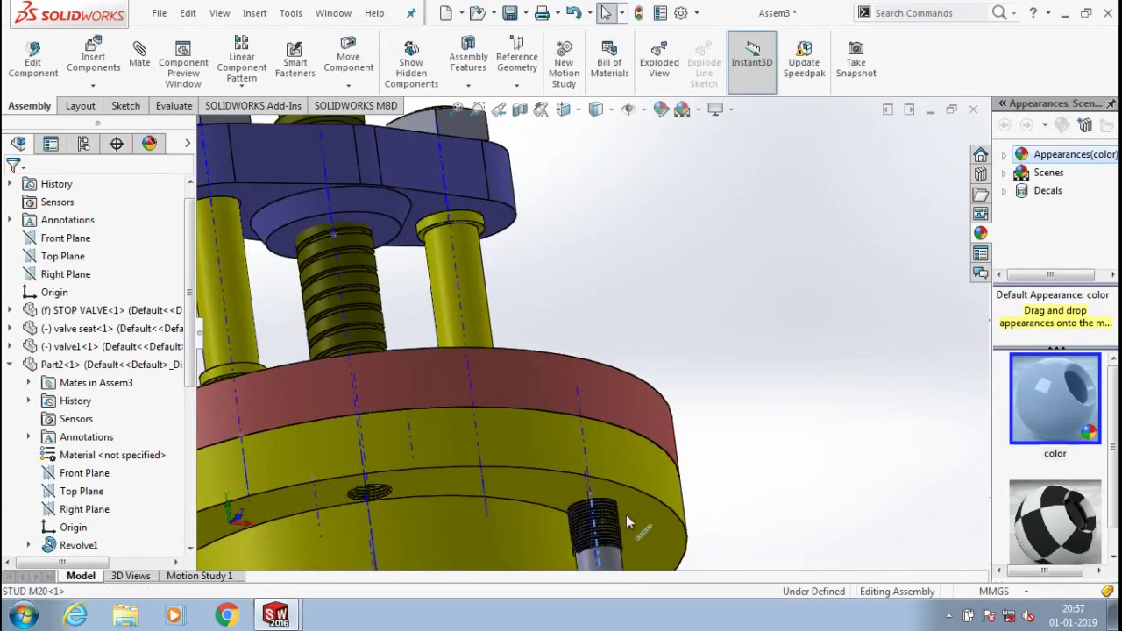
pyautogui.scroll(5, 626, 515)
pyautogui.scroll(-1, 693, 399)
pyautogui.scroll(-2, 737, 390)
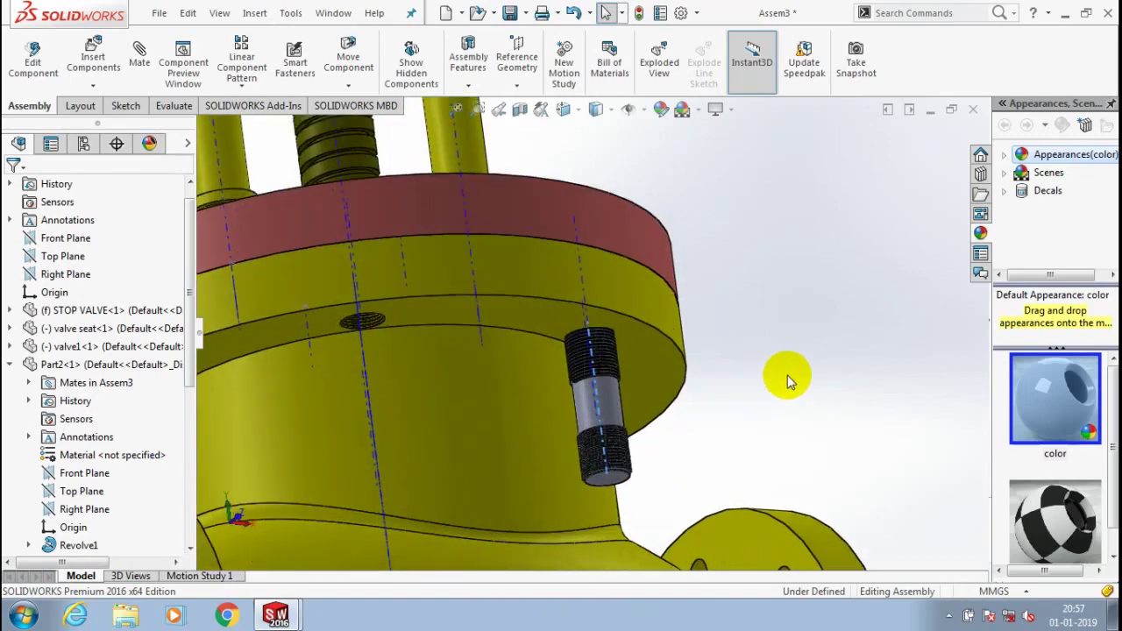
pyautogui.click(789, 377)
pyautogui.scroll(-2, 614, 408)
pyautogui.rightClick(612, 409)
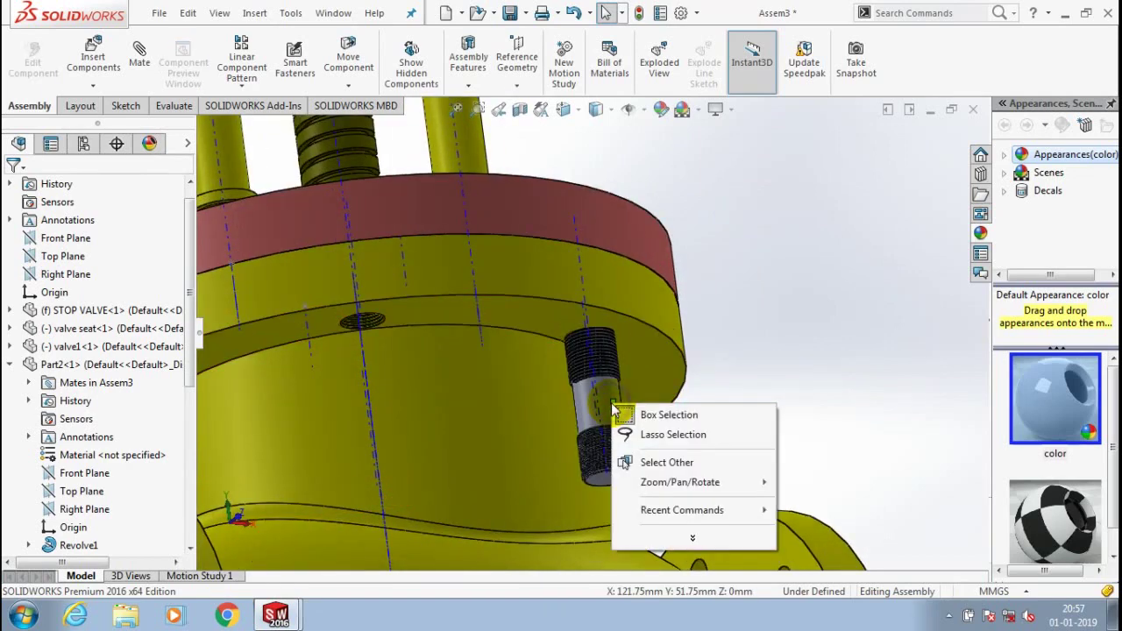
pyautogui.click(712, 373)
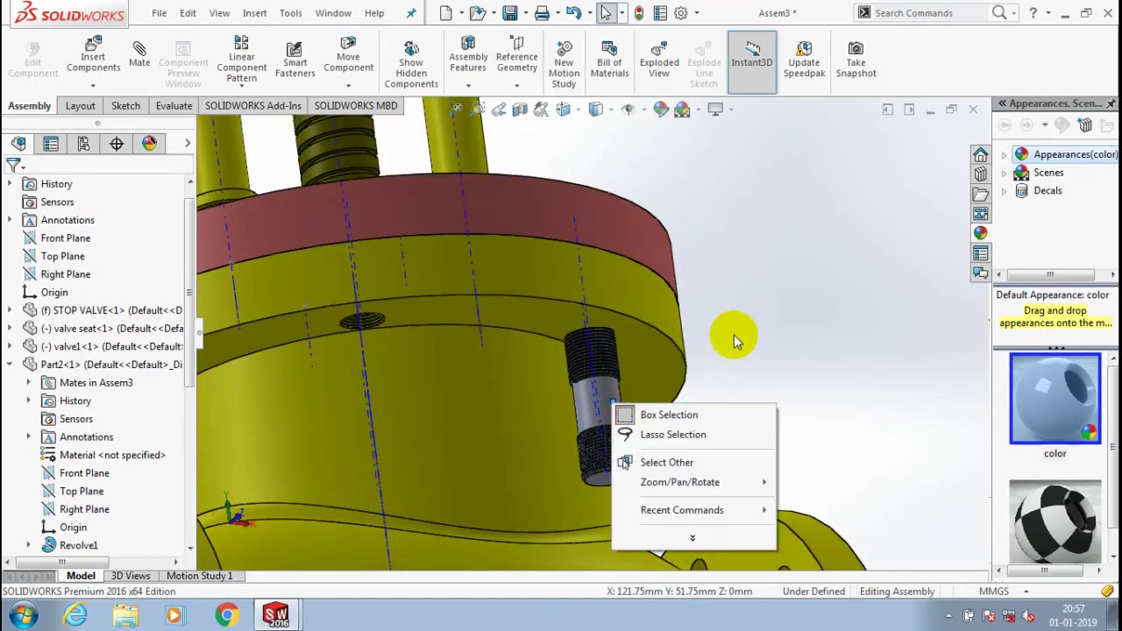
# Undo the M20 stud's coincident mate with the cover flange's bolt hole axis
pyautogui.click(782, 333)
pyautogui.scroll(5, 766, 351)
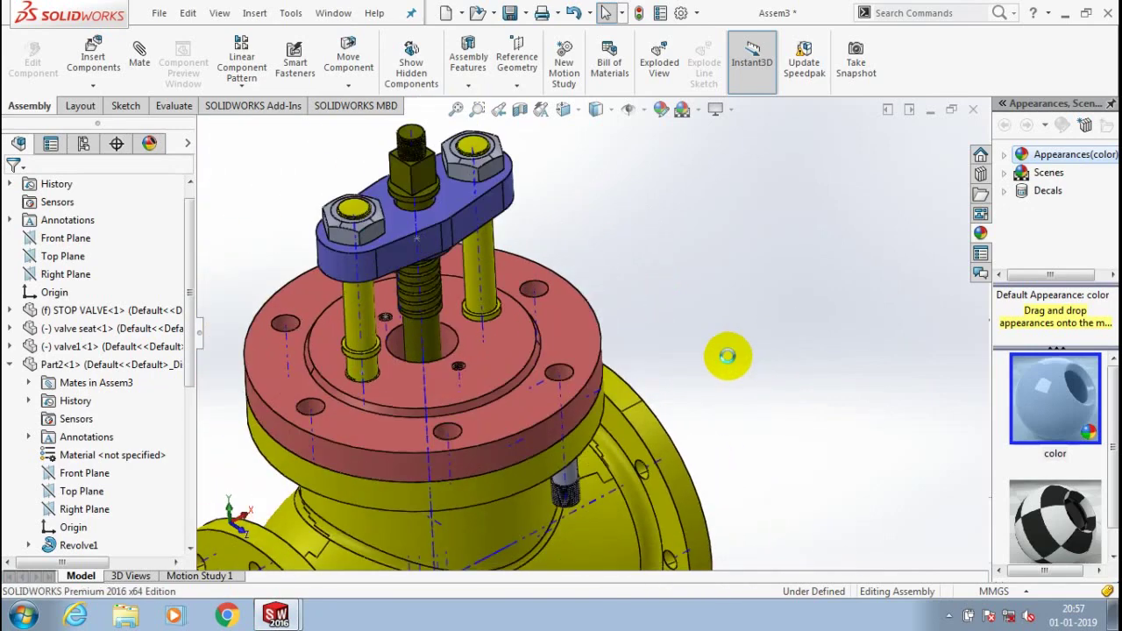
pyautogui.hotkey('ctrl', 'z')
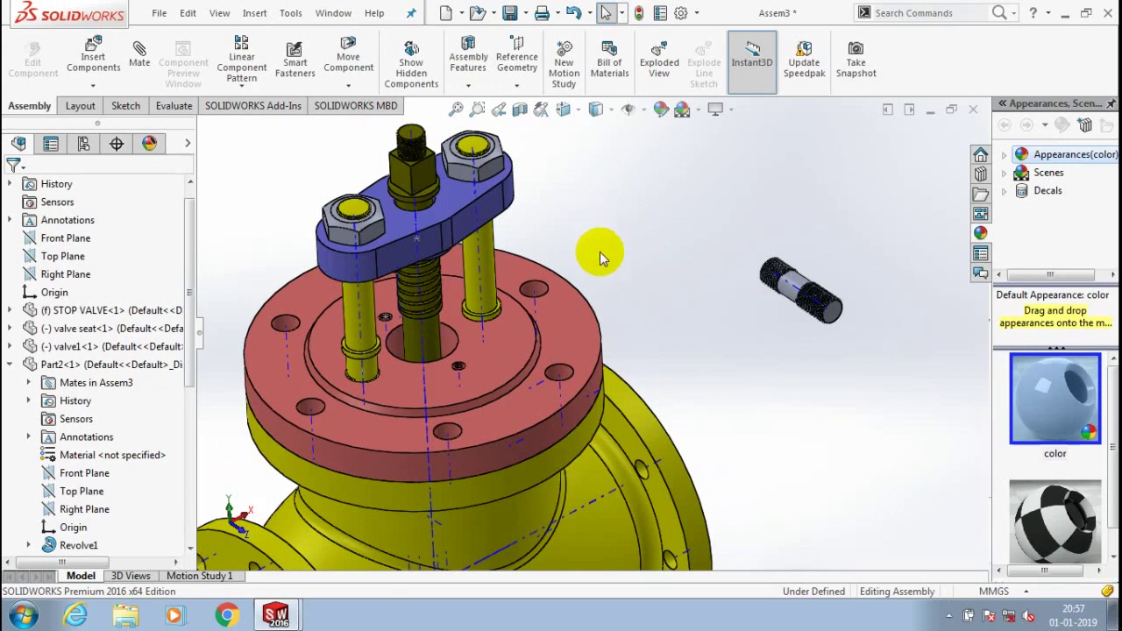
# Mate the M20 stud's cylindrical face concentric with the inner face of a bolt hole in the cover flange
pyautogui.click(139, 54)
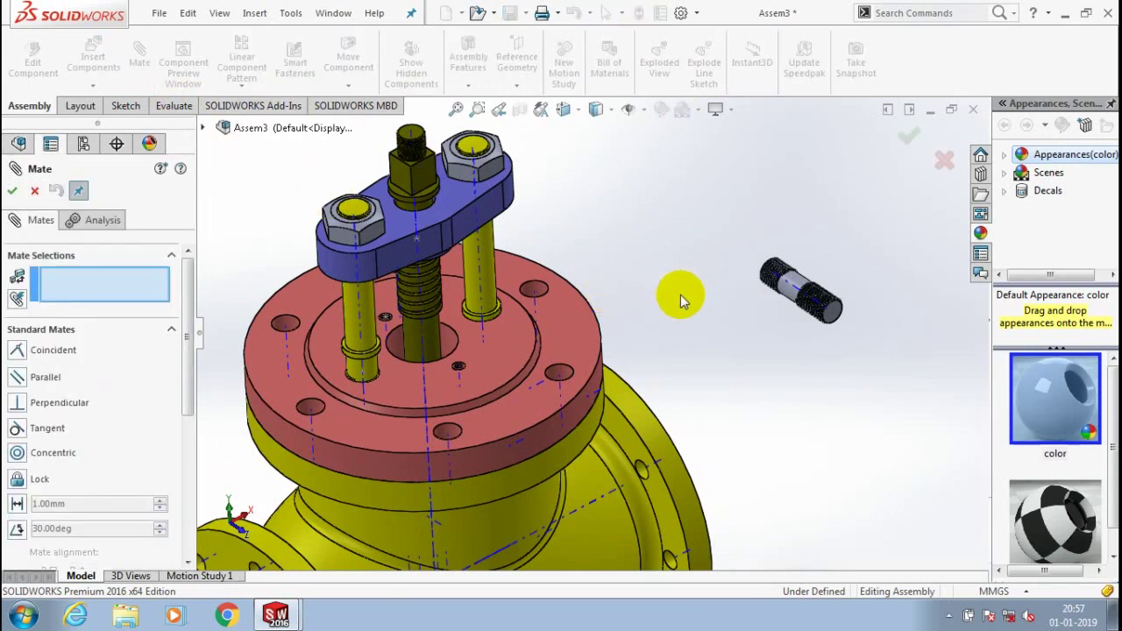
pyautogui.scroll(-5, 798, 292)
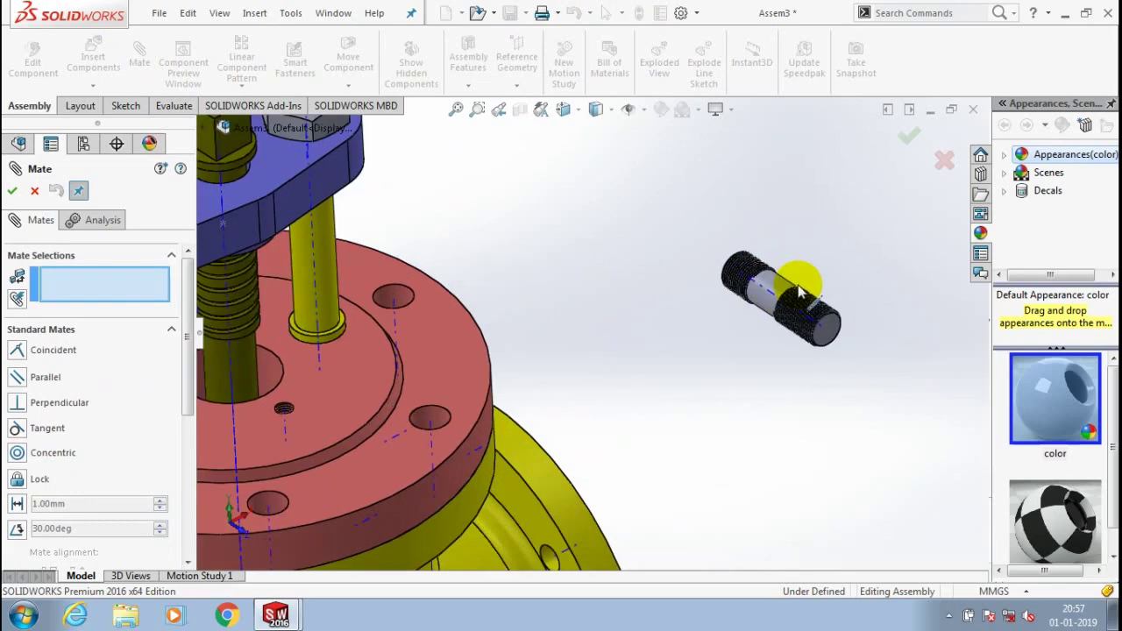
pyautogui.click(736, 288)
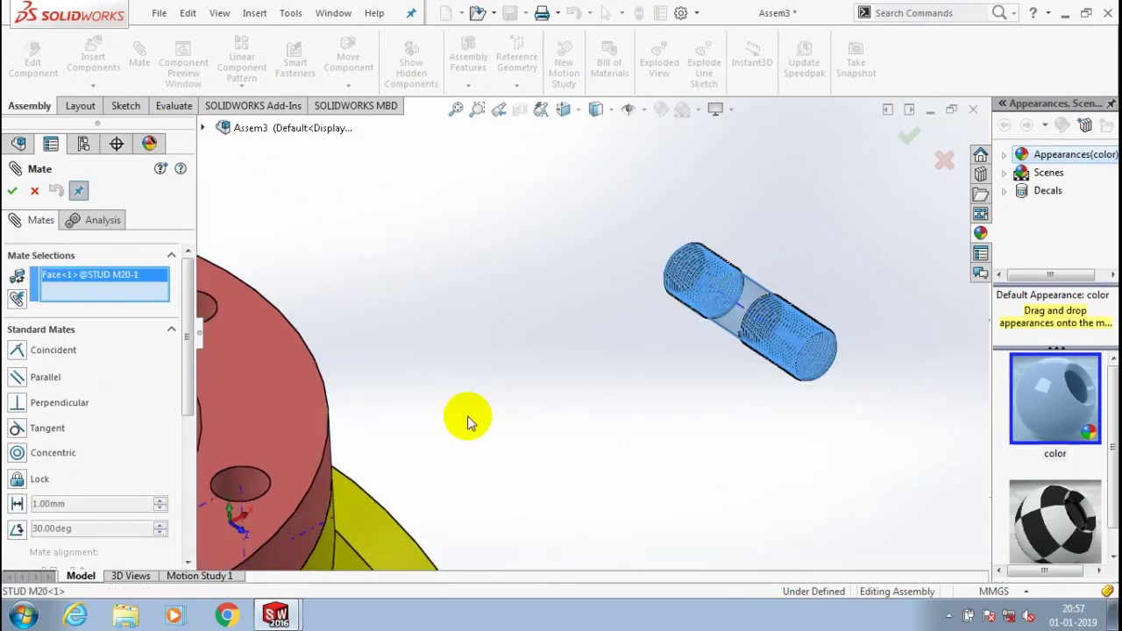
pyautogui.scroll(3, 467, 421)
pyautogui.click(397, 422)
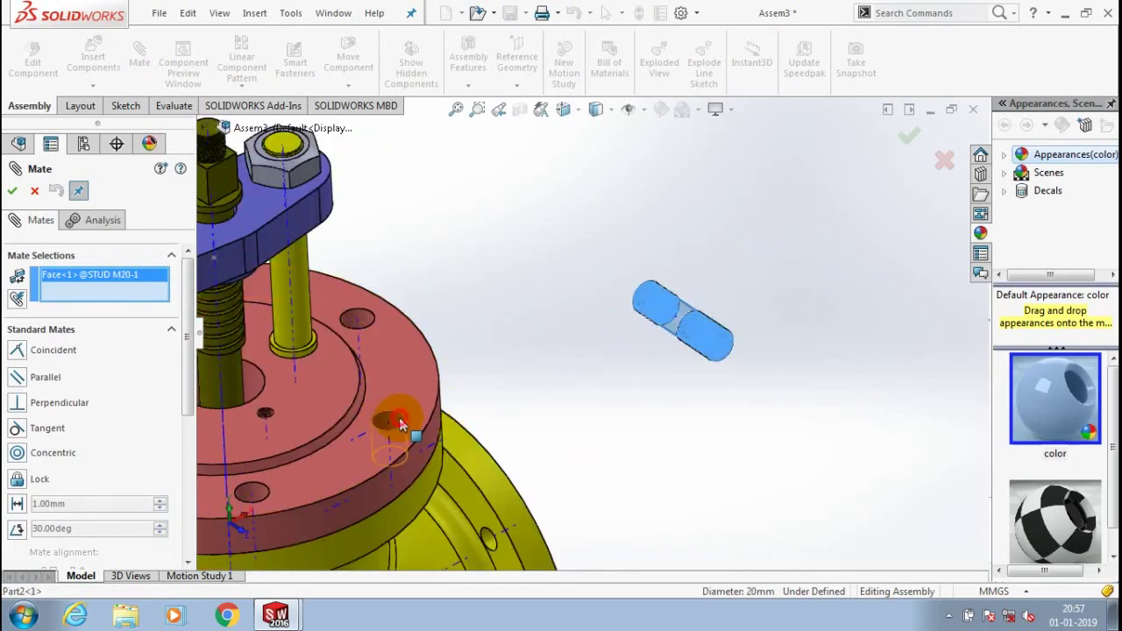
pyautogui.scroll(5, 400, 425)
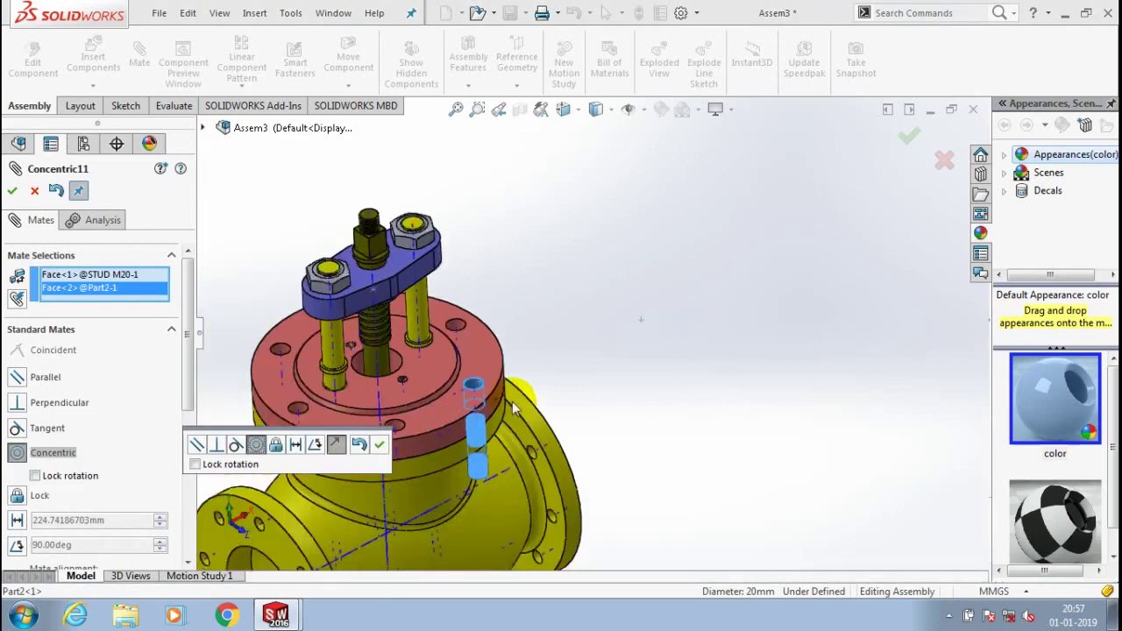
pyautogui.click(379, 445)
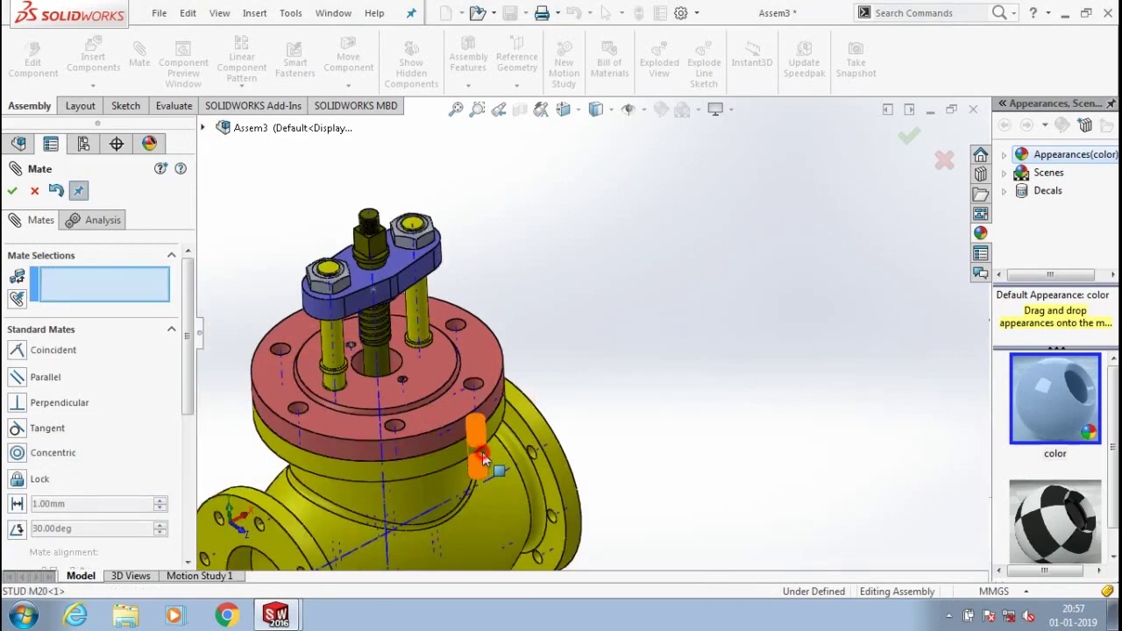
# Raise the stud through its hole and mate its upper end face 40 mm from the cover flange's top face, with the dimension flipped
pyautogui.moveTo(482, 461); pyautogui.dragTo(476, 351)
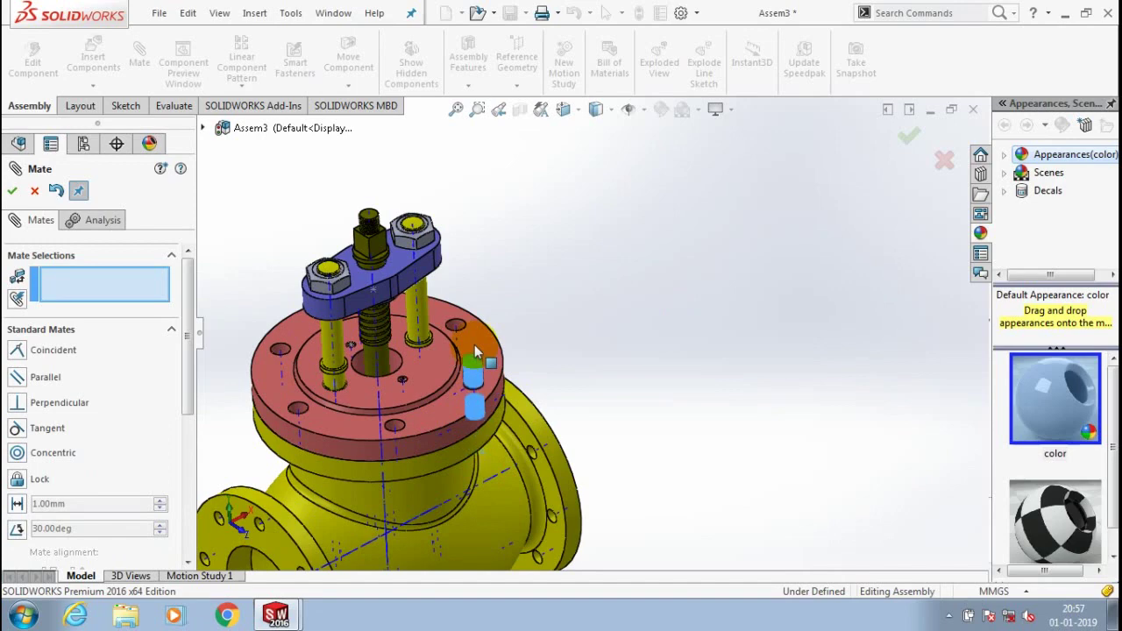
pyautogui.scroll(-5, 496, 363)
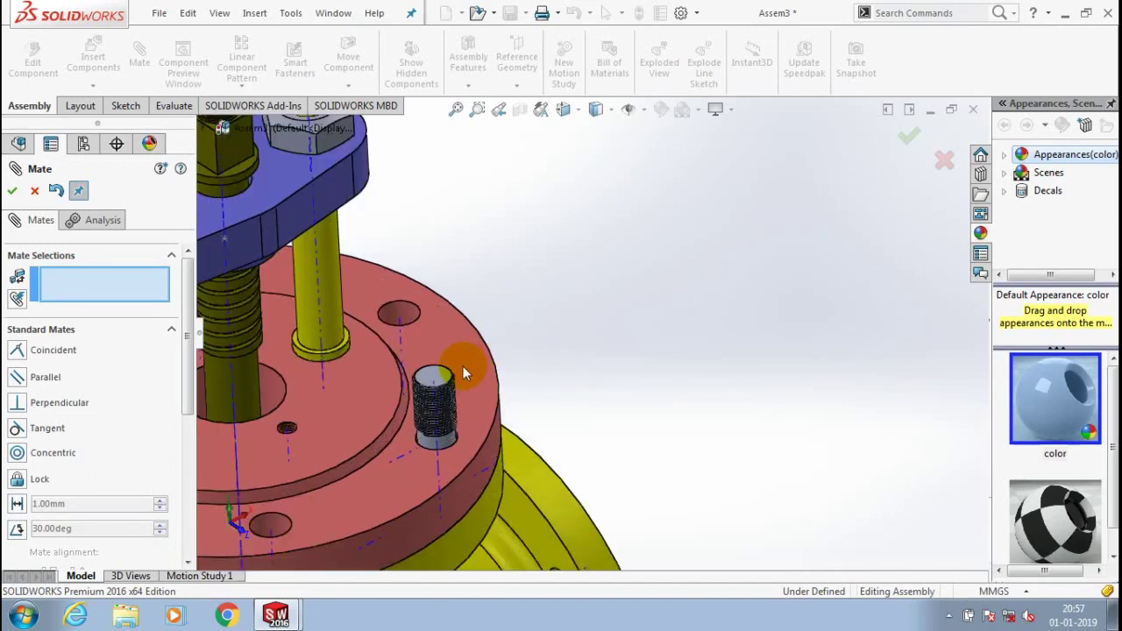
pyautogui.click(442, 377)
pyautogui.click(483, 399)
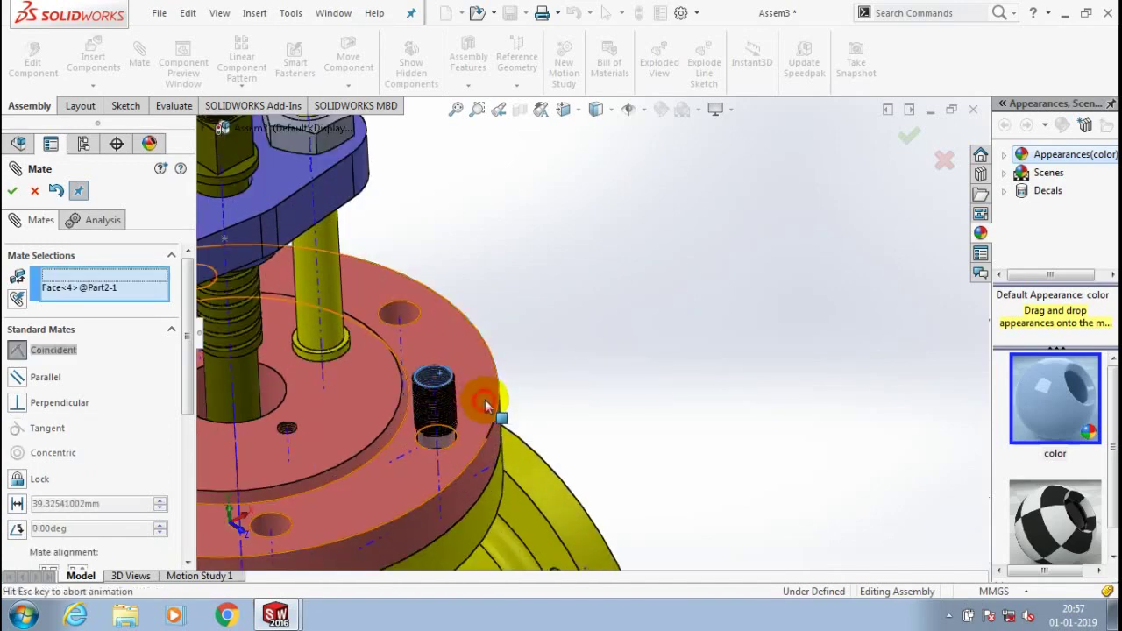
pyautogui.click(449, 401)
pyautogui.click(42, 503)
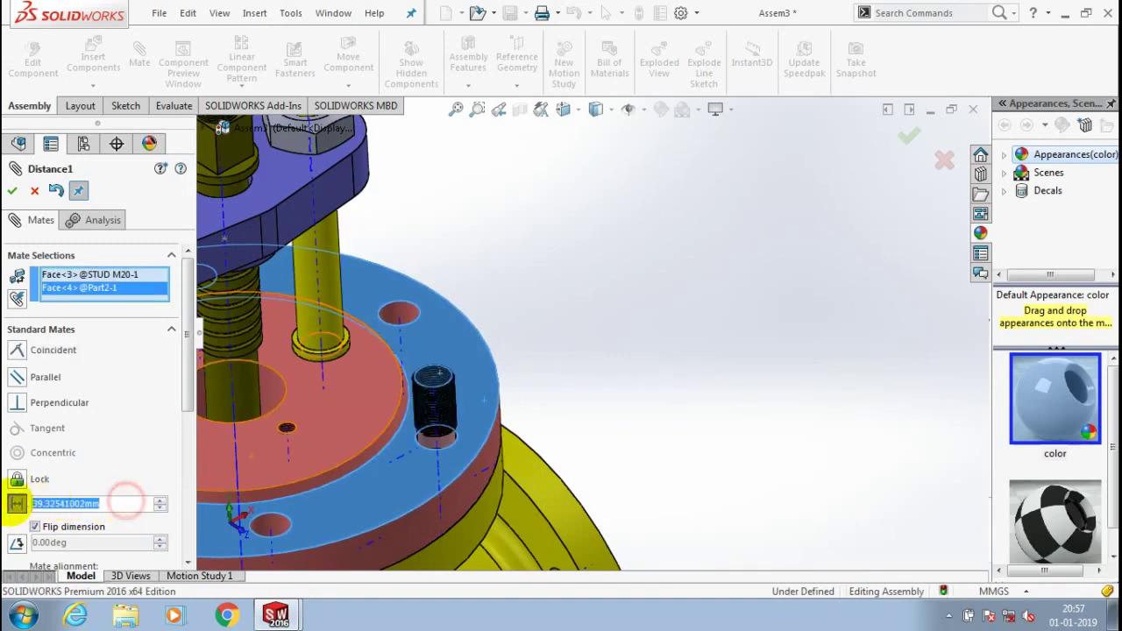
pyautogui.write('40')
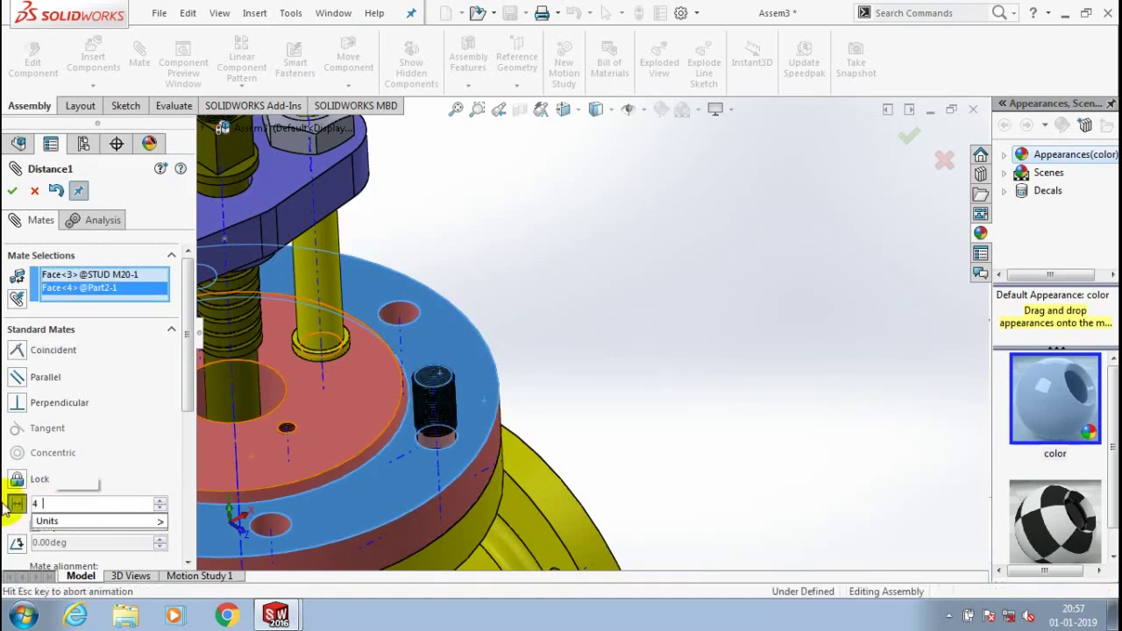
pyautogui.press('Return')
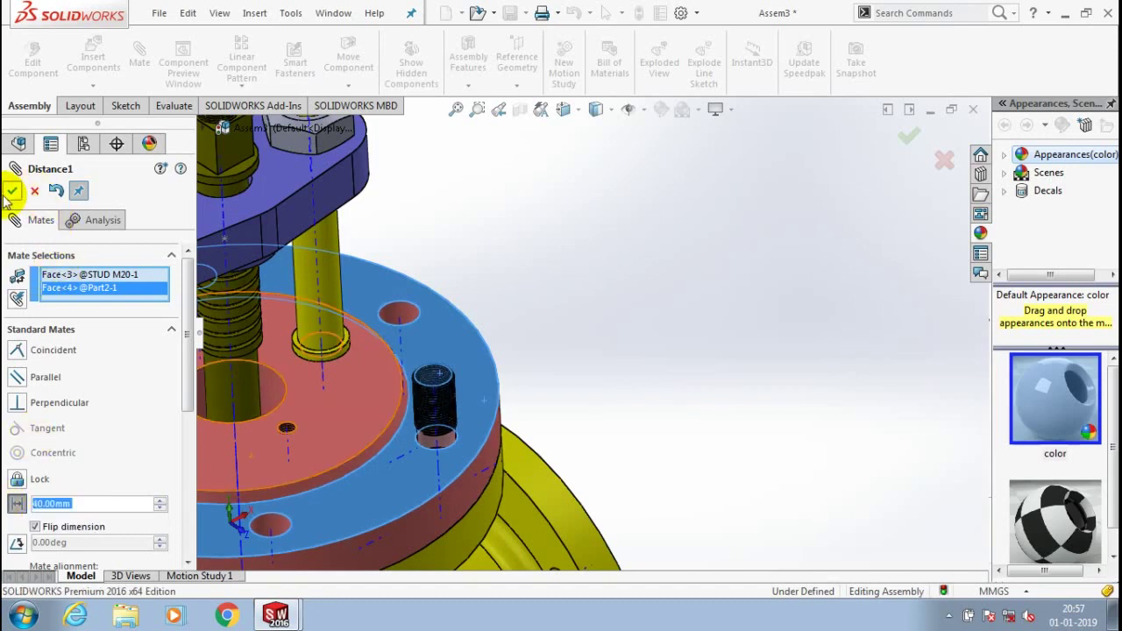
pyautogui.click(11, 191)
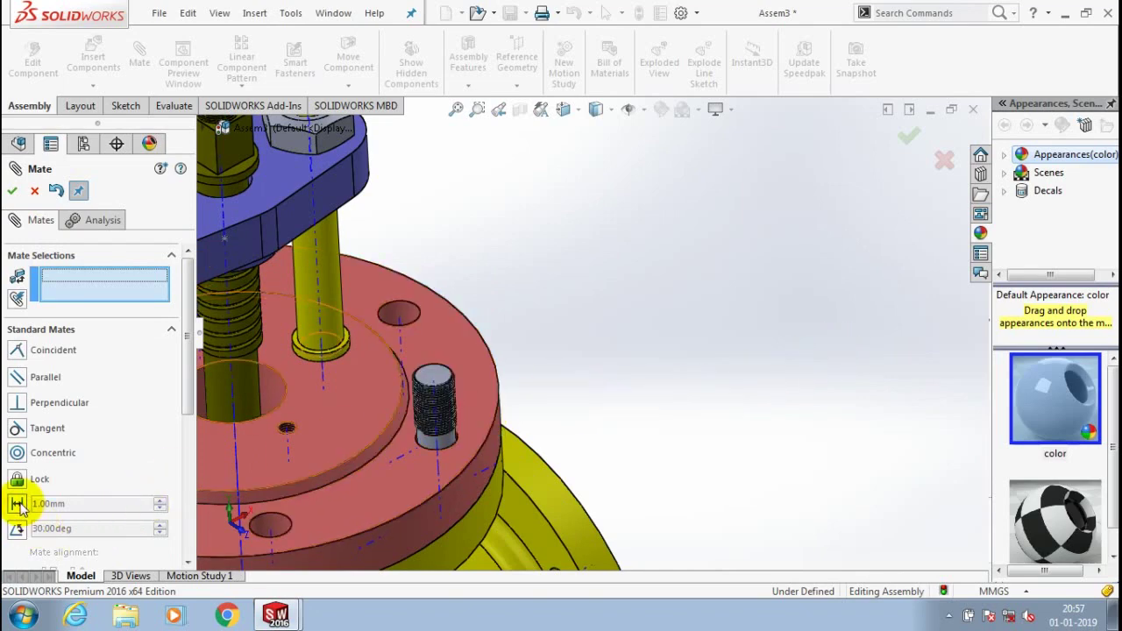
pyautogui.click(35, 192)
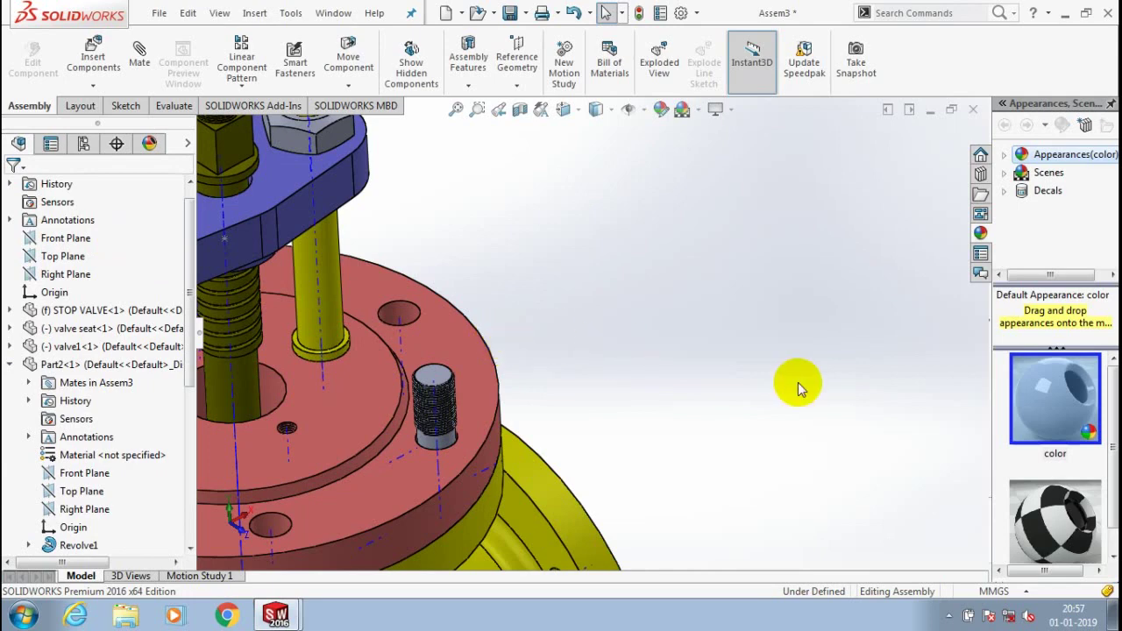
# Undo the M20 stud's distance and concentric mates
pyautogui.hotkey('ctrl', 'z')
pyautogui.hotkey('ctrl', 'z')
pyautogui.scroll(2, 566, 288)
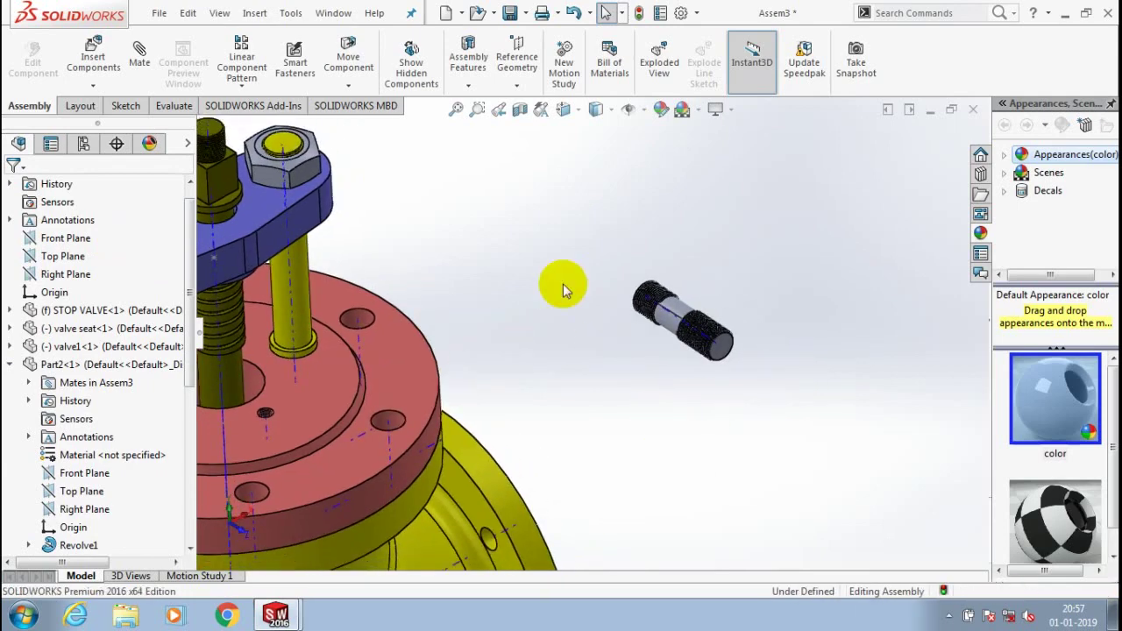
# Mate the M20 stud's cylindrical face concentric with the axis of the cover flange's bolt hole
pyautogui.click(140, 55)
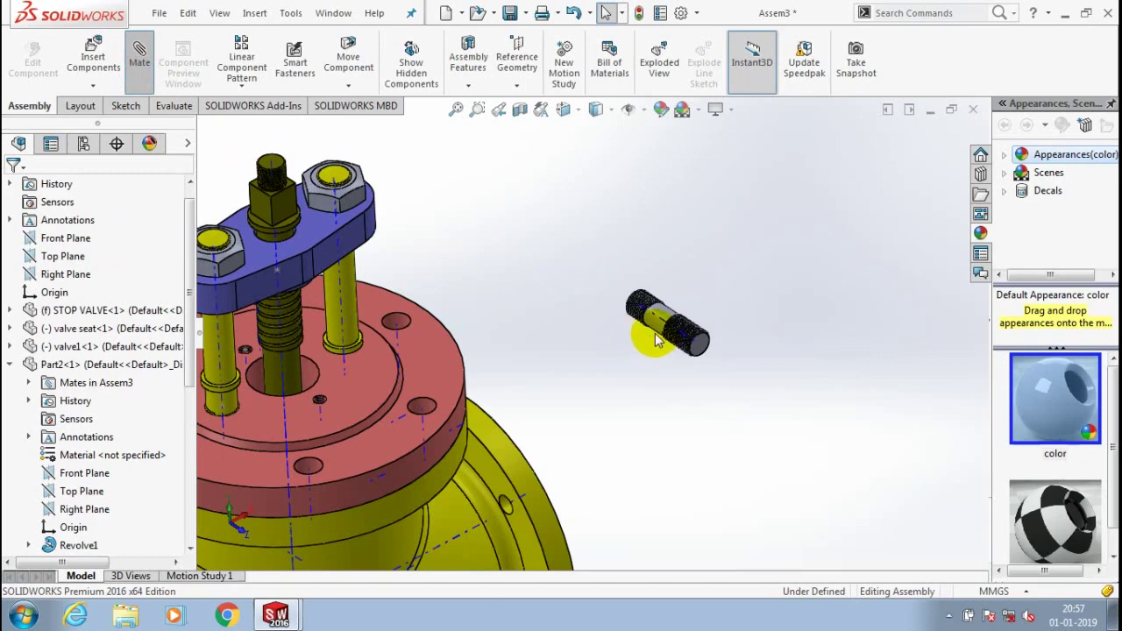
pyautogui.scroll(-3, 653, 338)
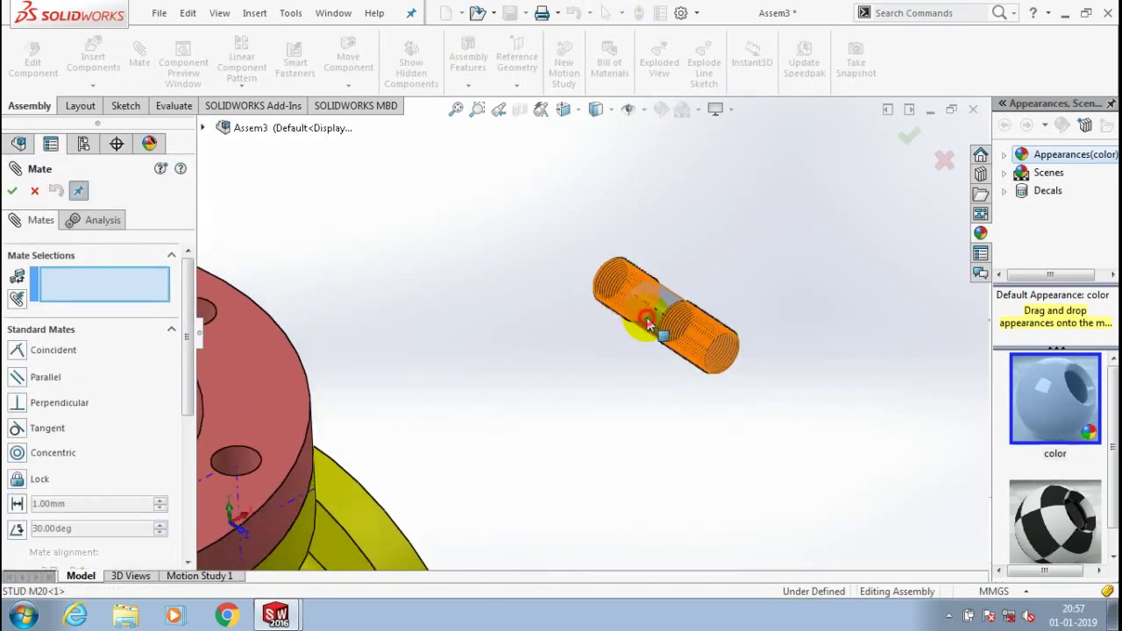
pyautogui.click(649, 325)
pyautogui.scroll(2, 447, 396)
pyautogui.scroll(-4, 447, 385)
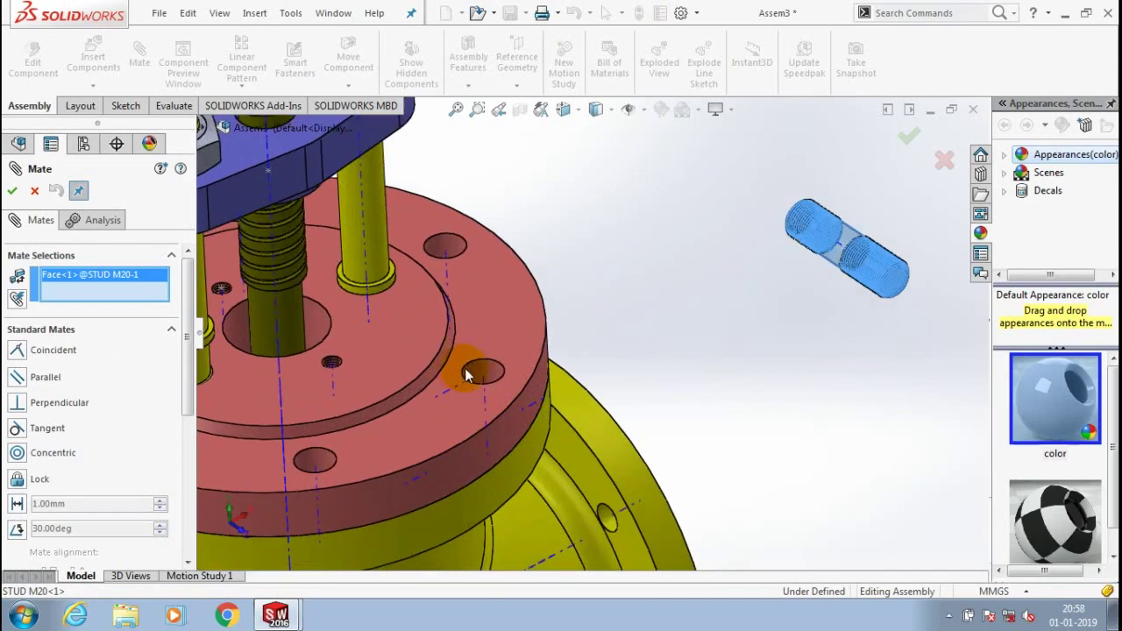
pyautogui.click(481, 373)
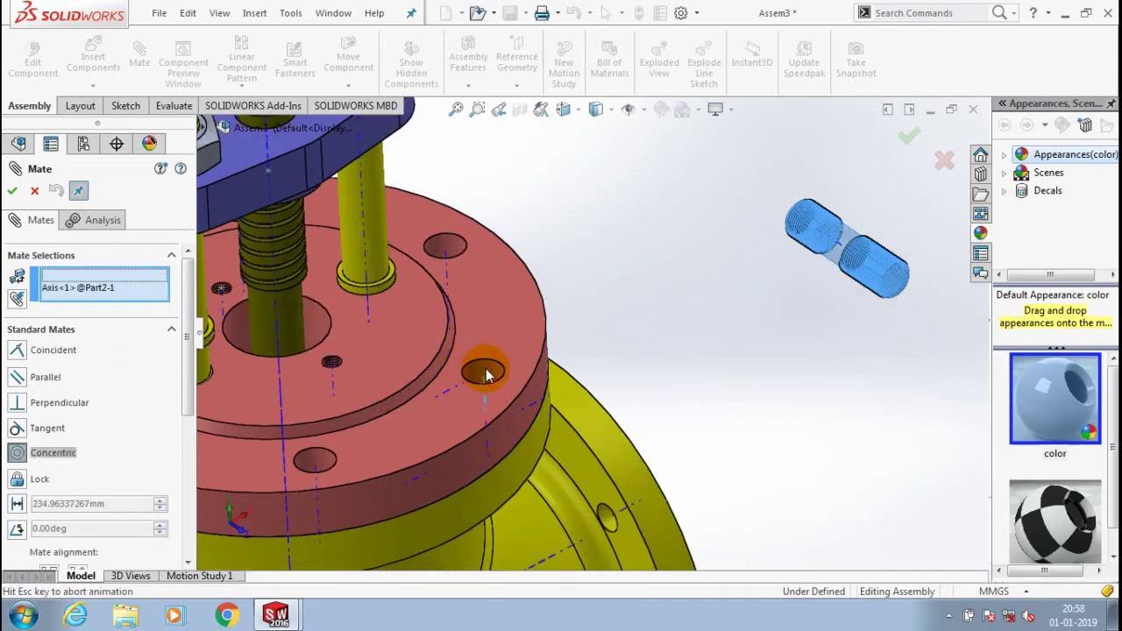
pyautogui.click(466, 399)
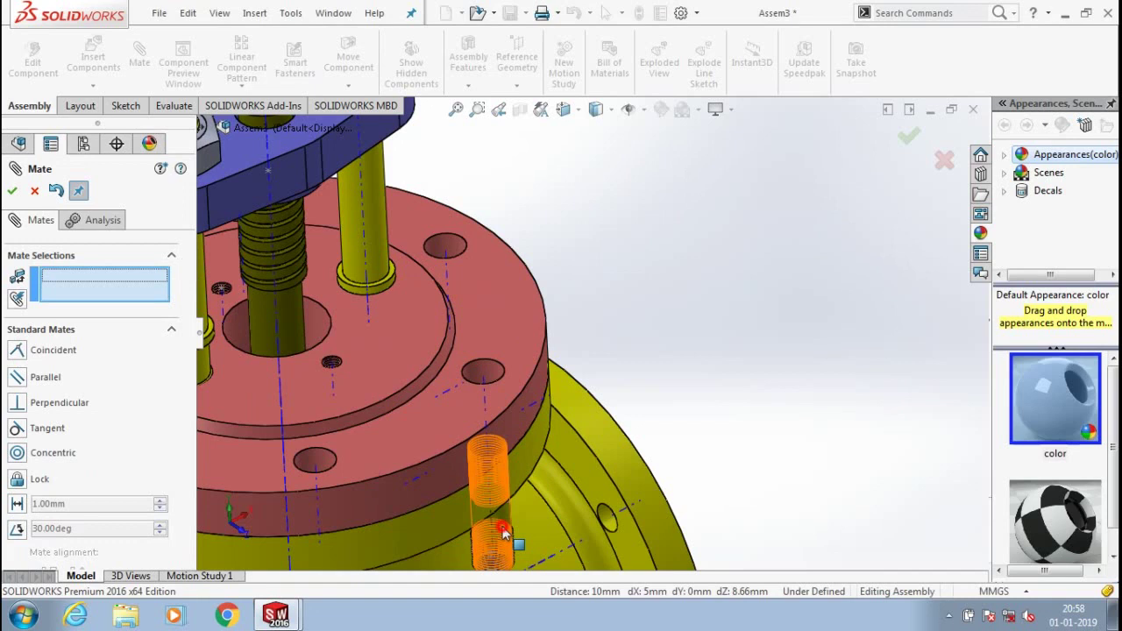
# Raise the stud through its hole and mate its upper end face 25 mm from the cover flange's top face, with the dimension flipped
pyautogui.moveTo(503, 524); pyautogui.dragTo(481, 355)
pyautogui.scroll(-3, 482, 338)
pyautogui.click(508, 336)
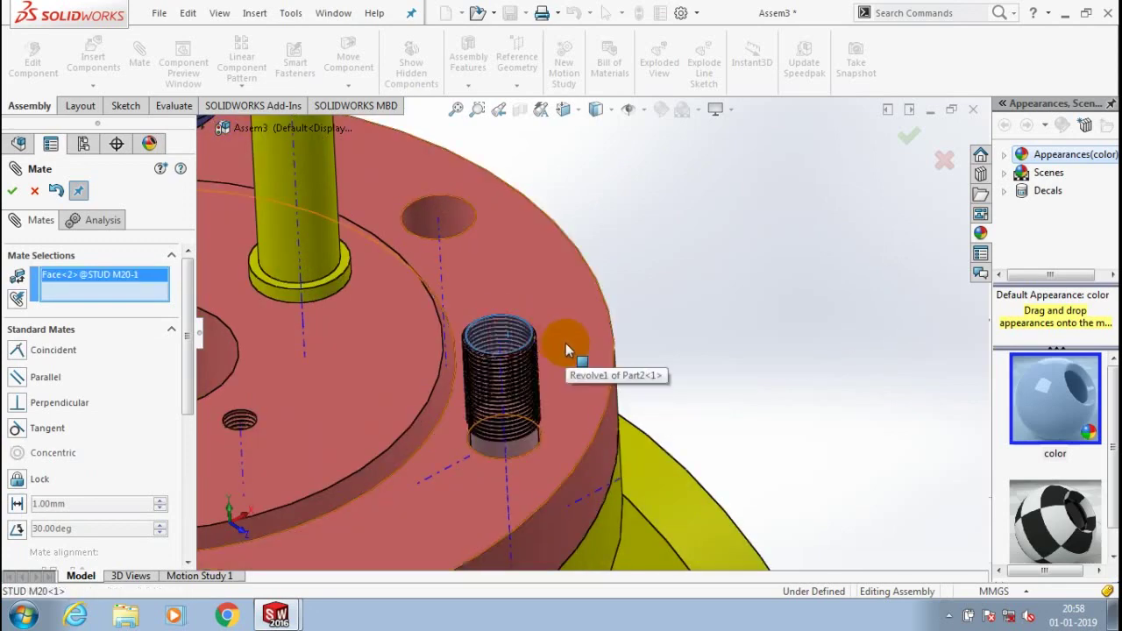
pyautogui.click(571, 346)
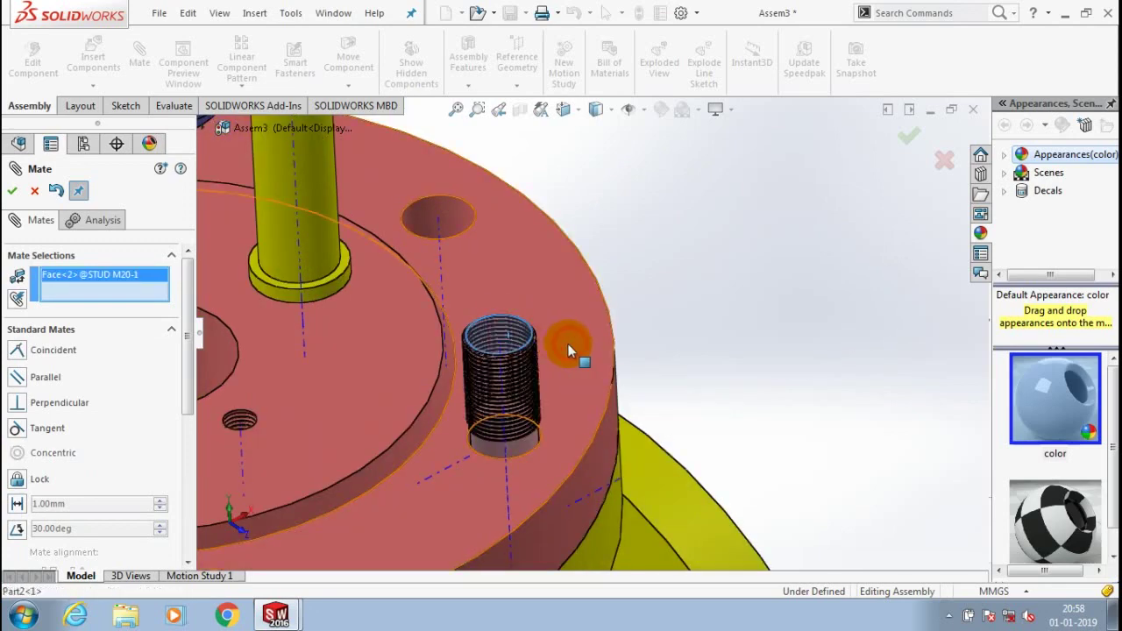
pyautogui.click(316, 354)
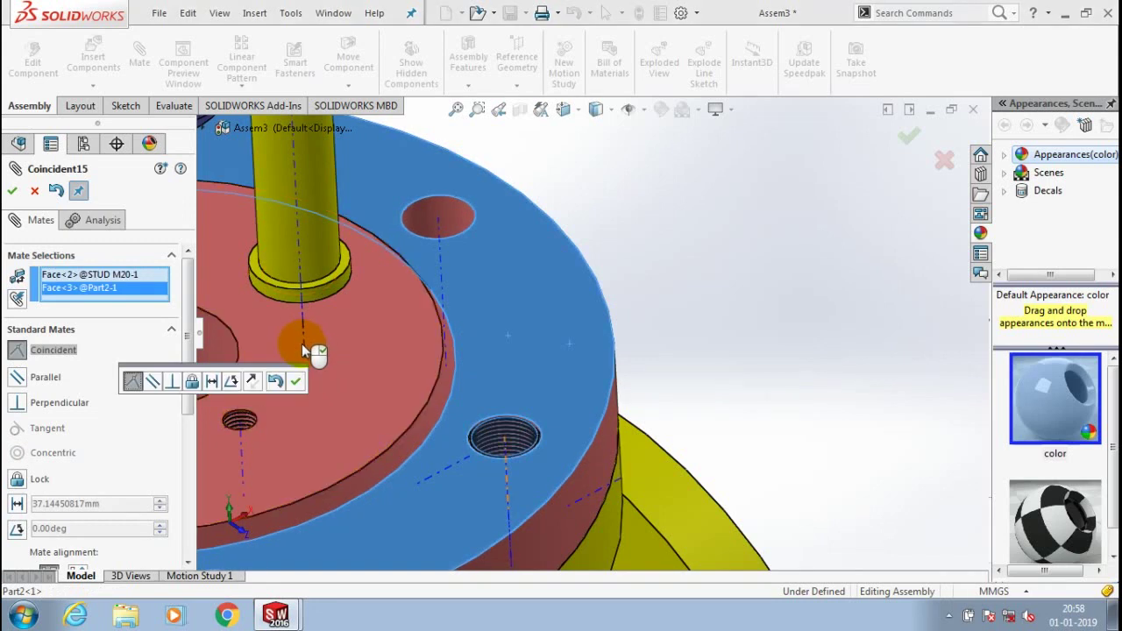
pyautogui.click(17, 503)
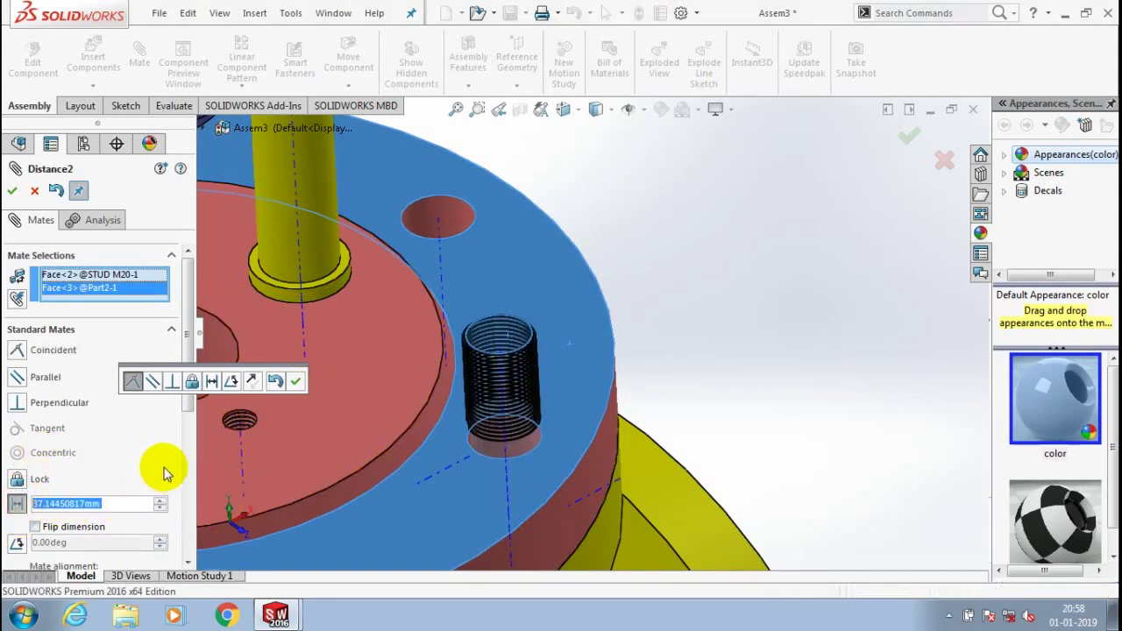
pyautogui.click(36, 526)
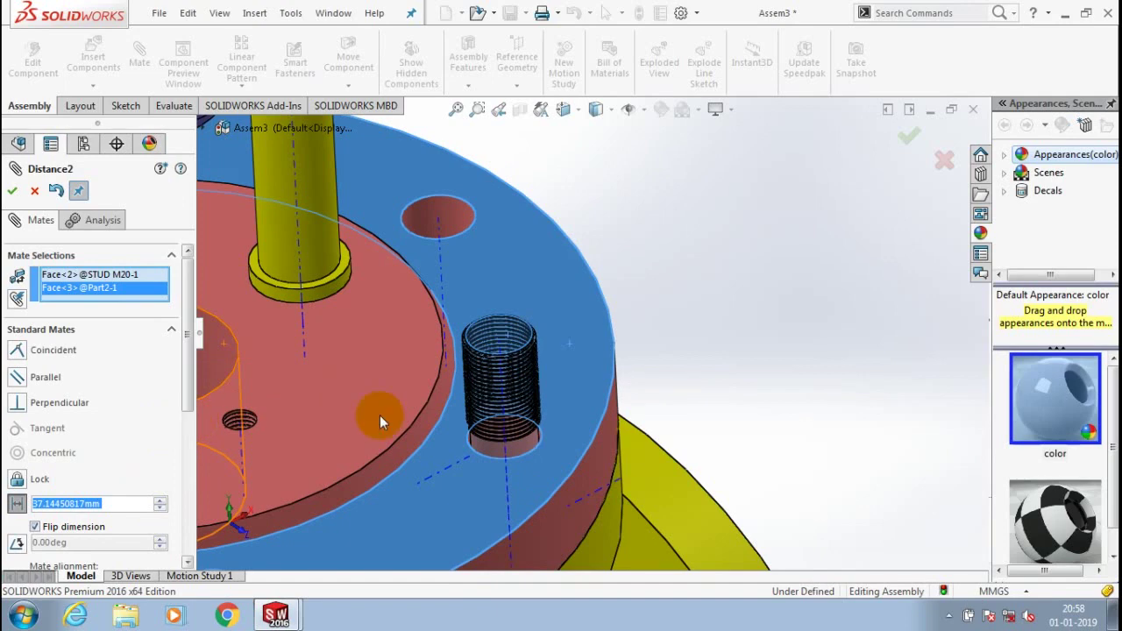
pyautogui.write('25')
pyautogui.press('Return')
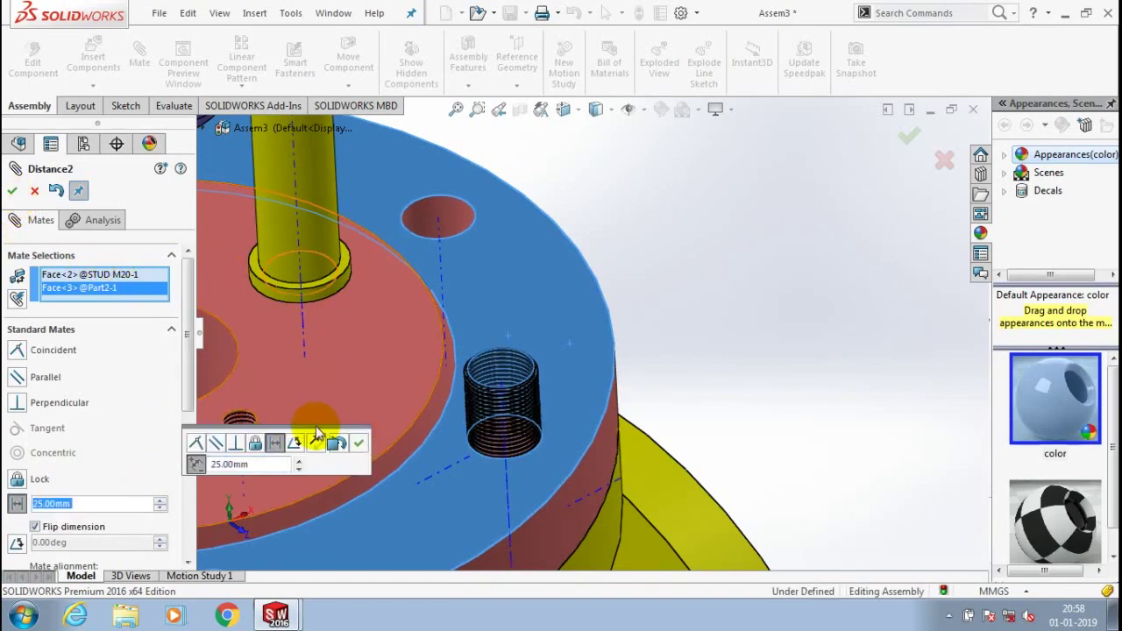
pyautogui.click(358, 443)
pyautogui.scroll(3, 575, 299)
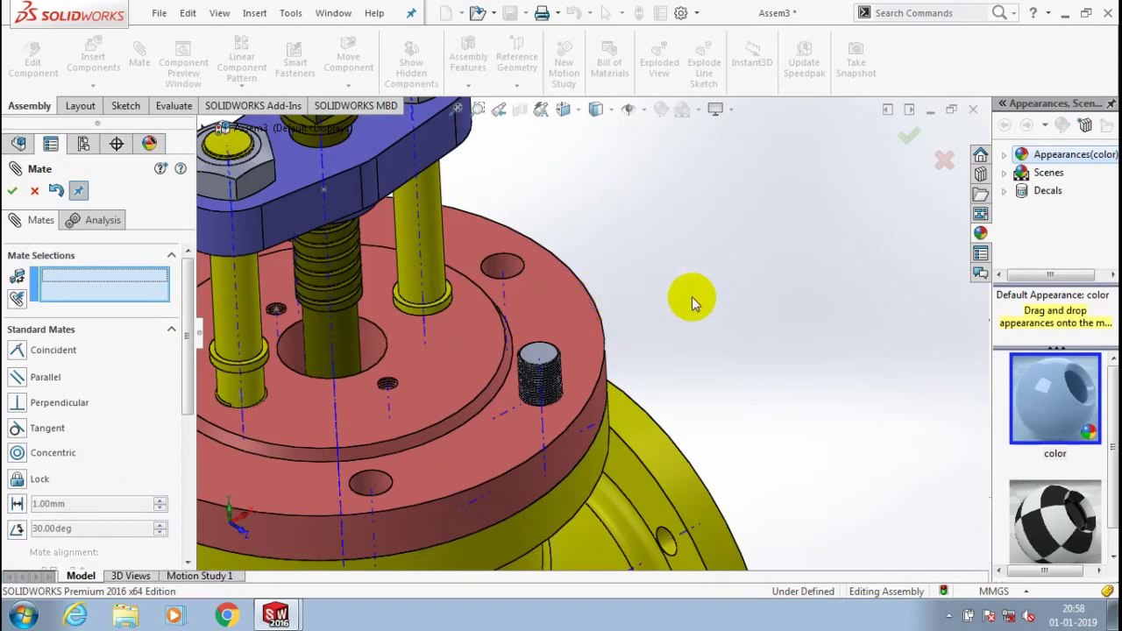
pyautogui.press('f')
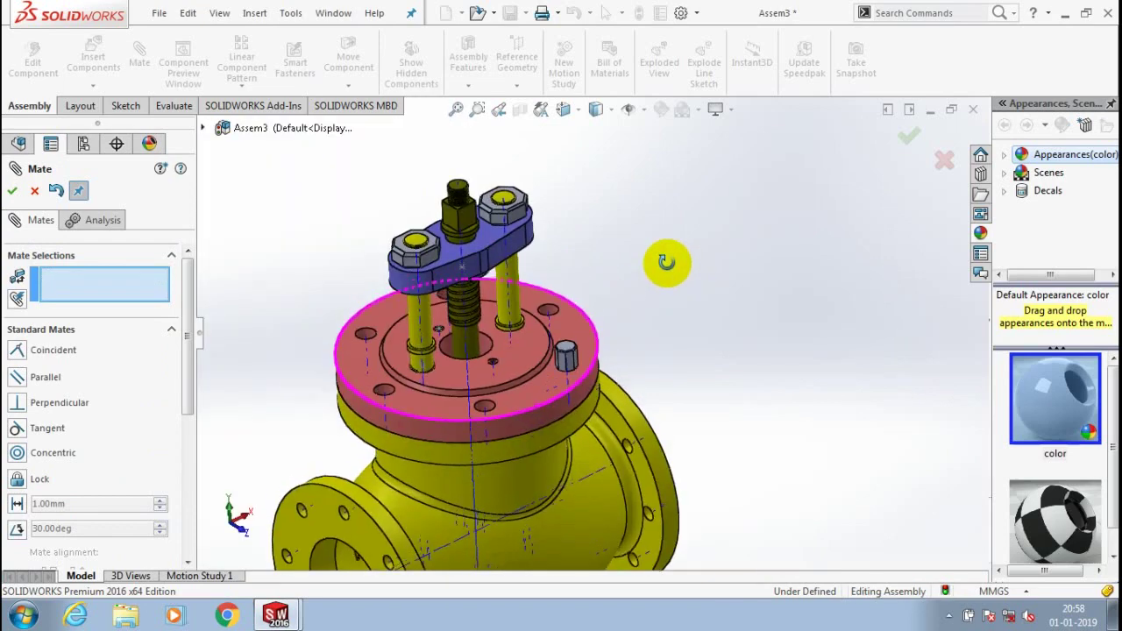
pyautogui.click(13, 193)
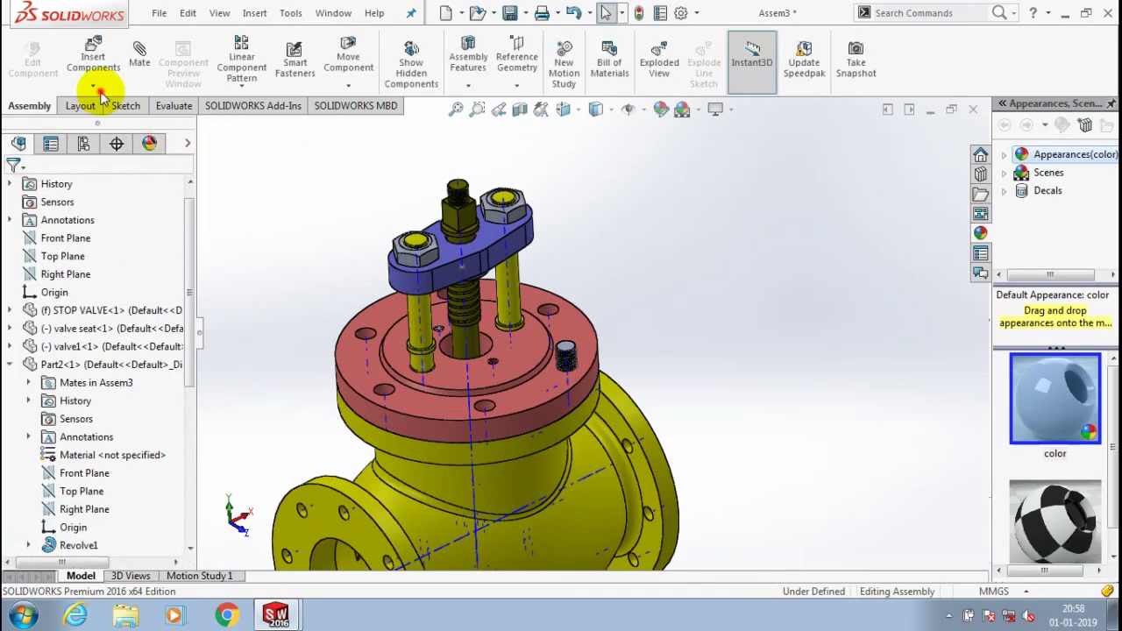
# Insert the M20 nut from the STOP VALVE folder and place it in free space beside the cover flange
pyautogui.click(97, 90)
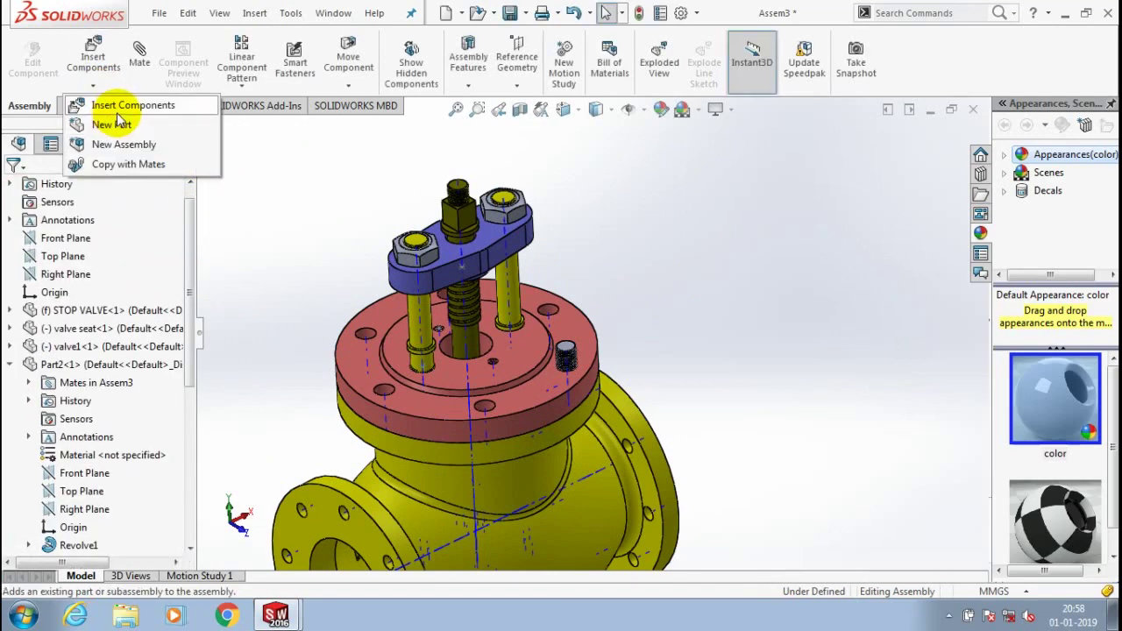
pyautogui.click(123, 106)
pyautogui.click(87, 473)
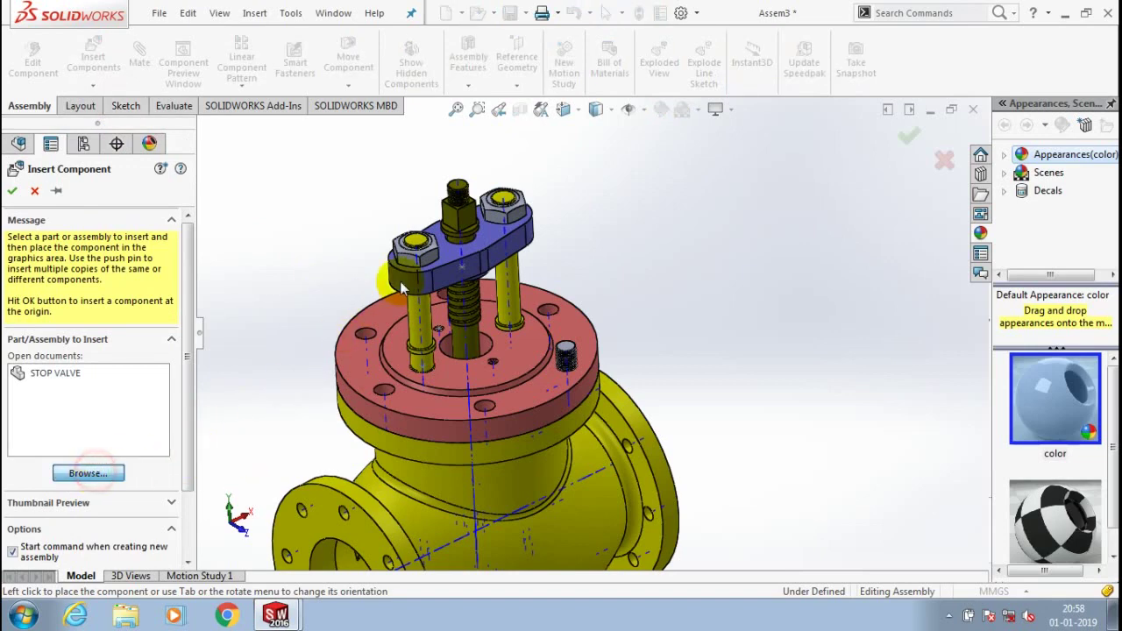
pyautogui.click(386, 197)
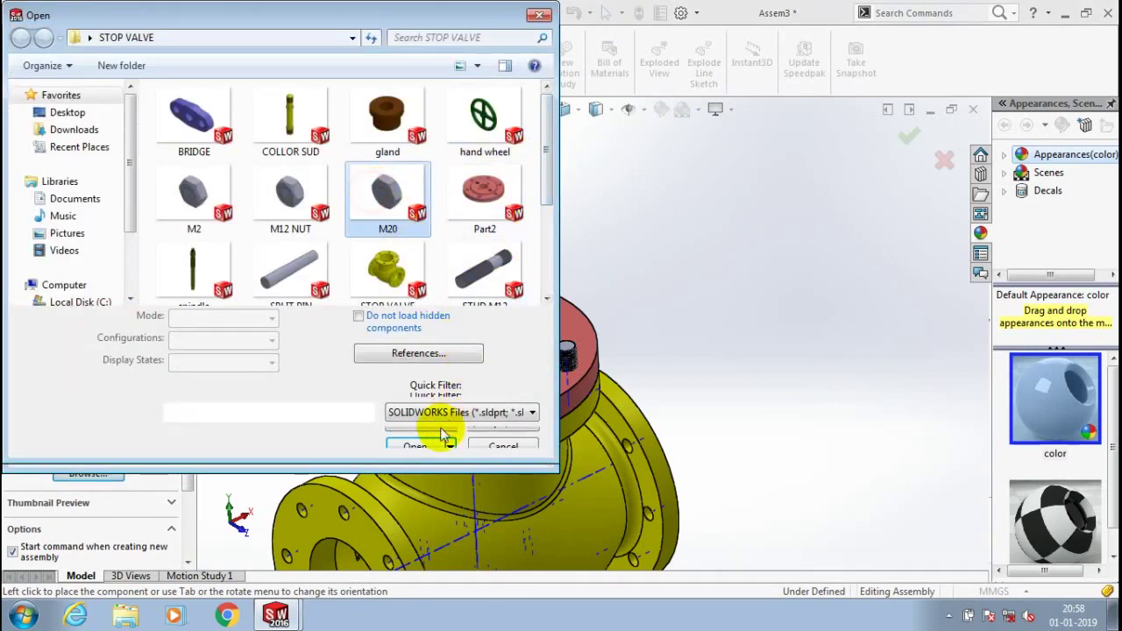
pyautogui.click(419, 445)
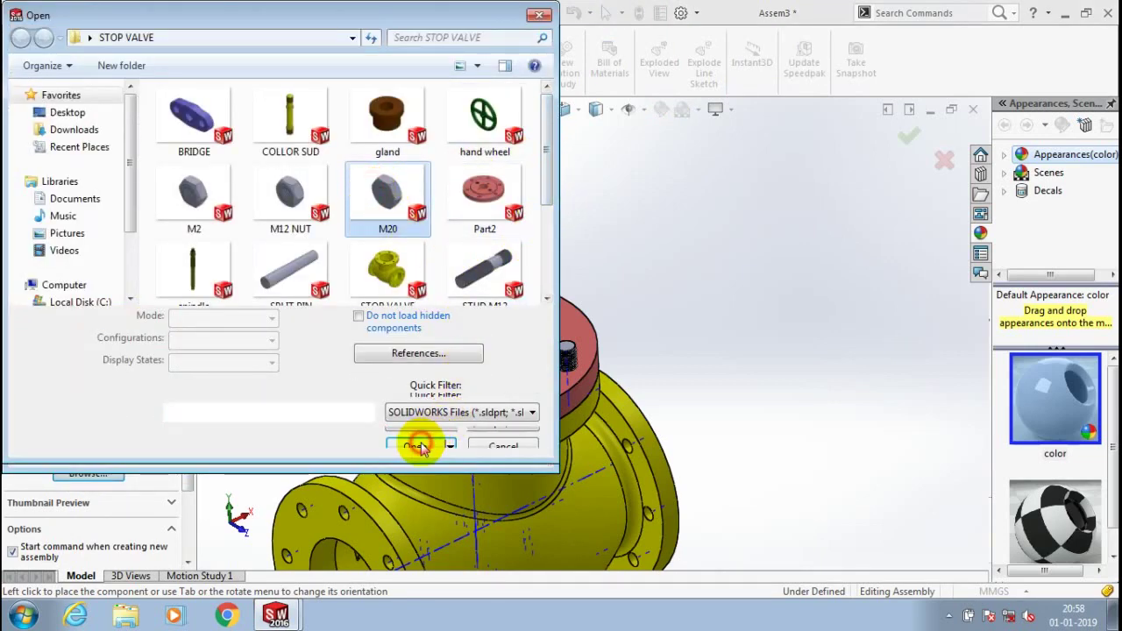
pyautogui.click(419, 421)
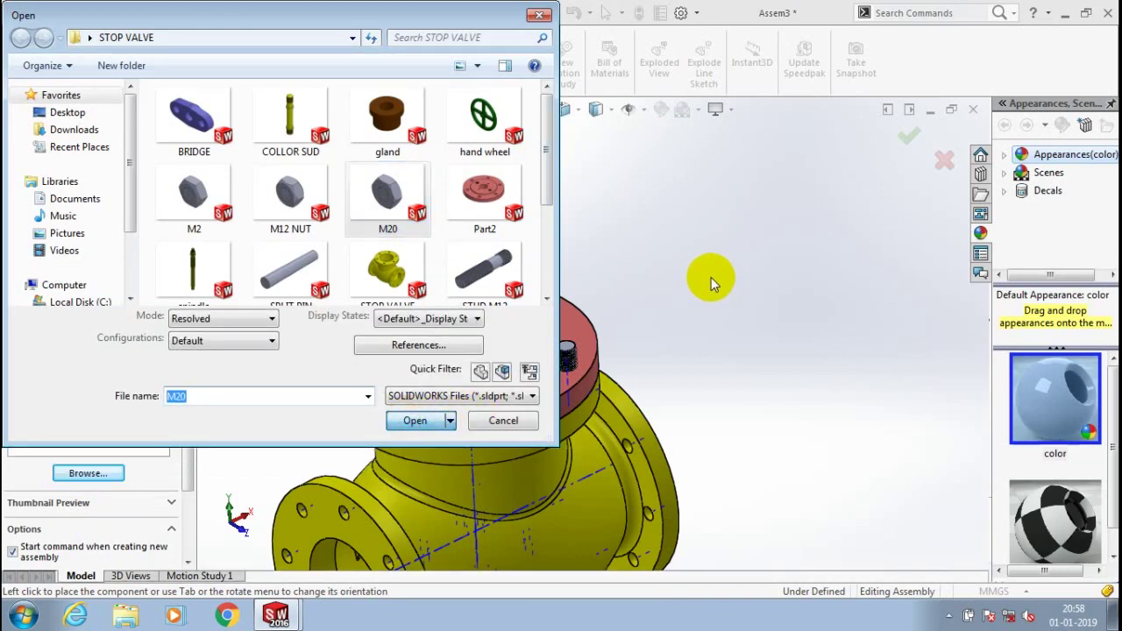
pyautogui.click(664, 349)
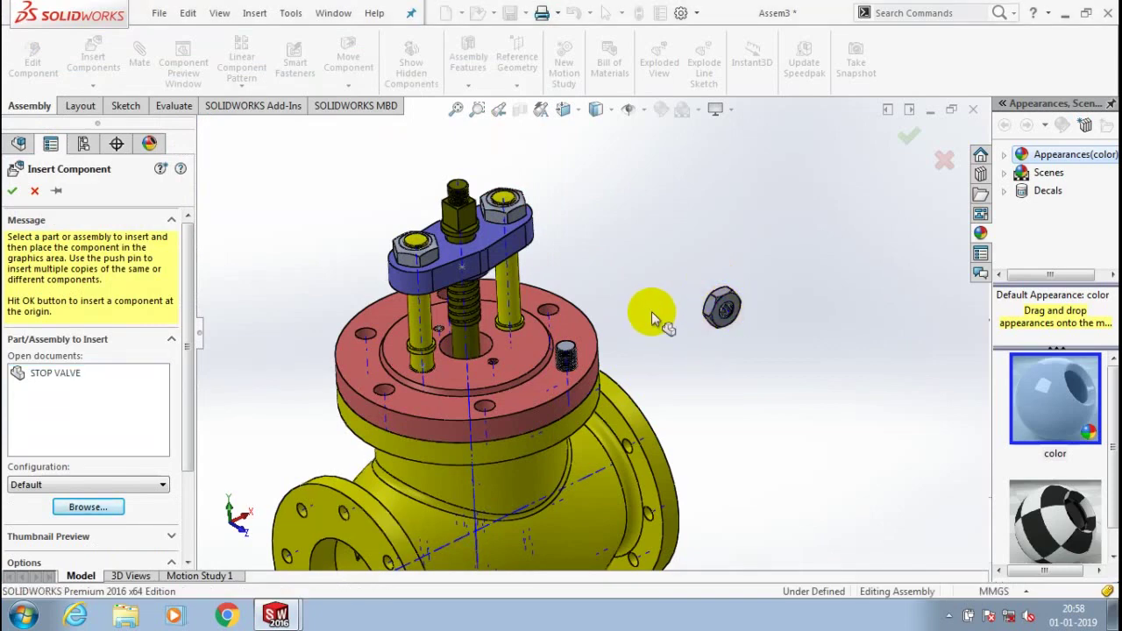
# Mate the M20 nut's axis coincident with the axis of the cover flange's bolt hole holding the stud
pyautogui.scroll(-2, 651, 311)
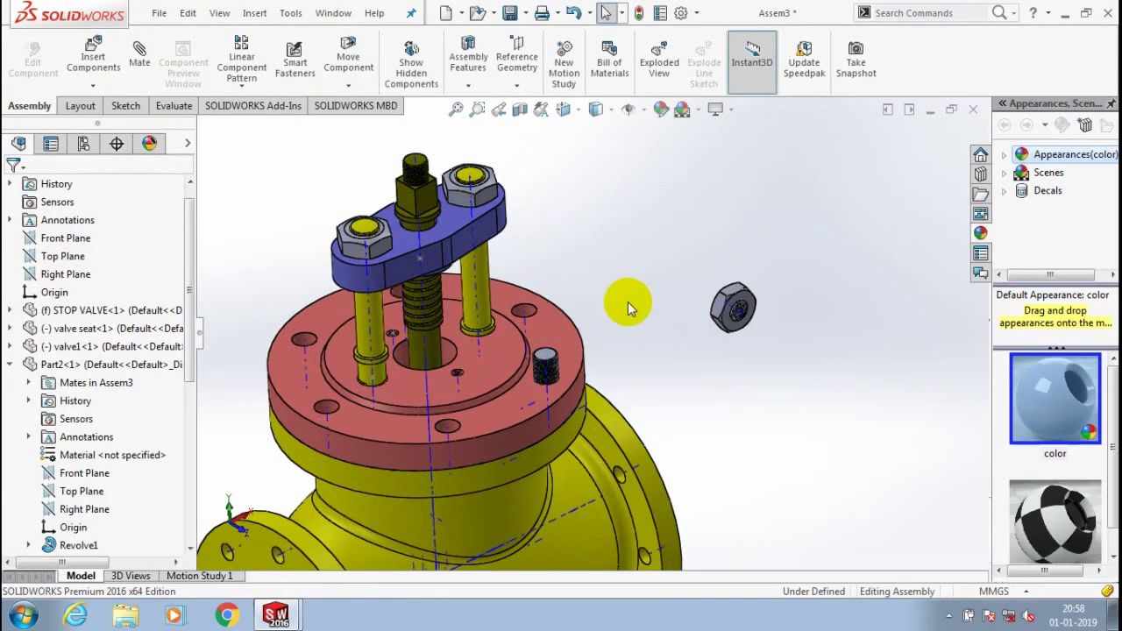
pyautogui.click(133, 80)
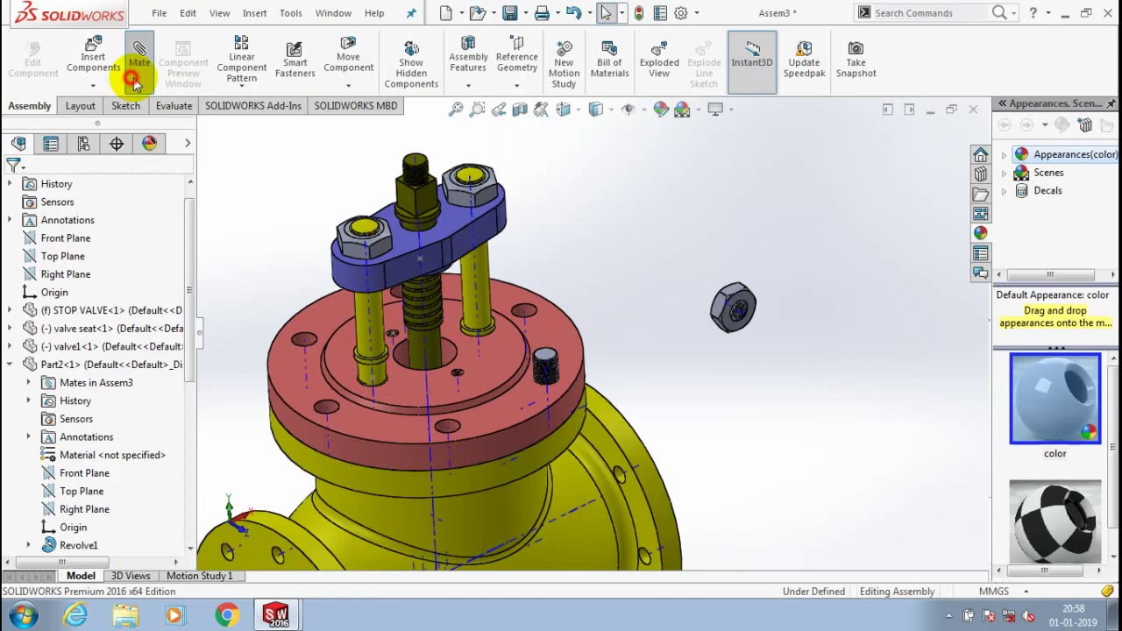
pyautogui.scroll(-4, 543, 392)
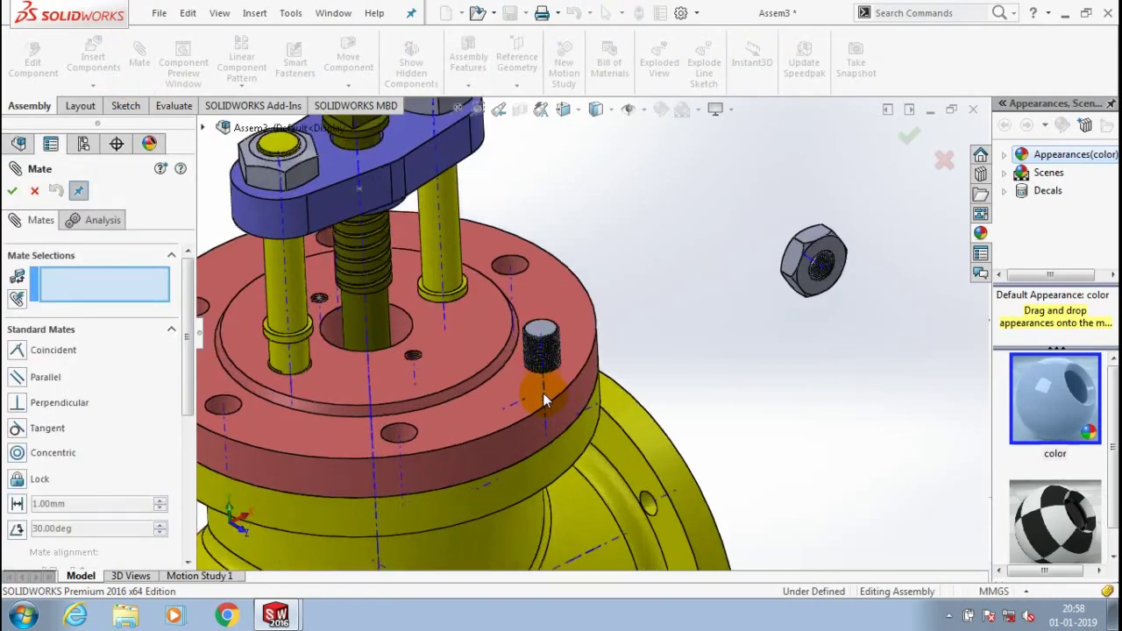
pyautogui.click(547, 376)
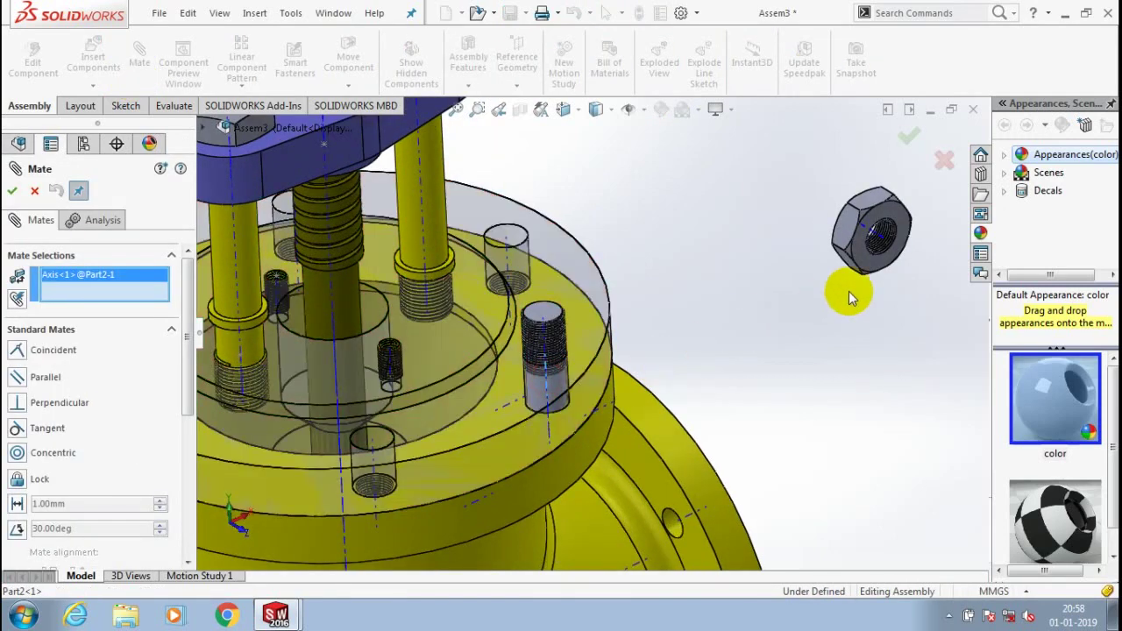
pyautogui.click(884, 250)
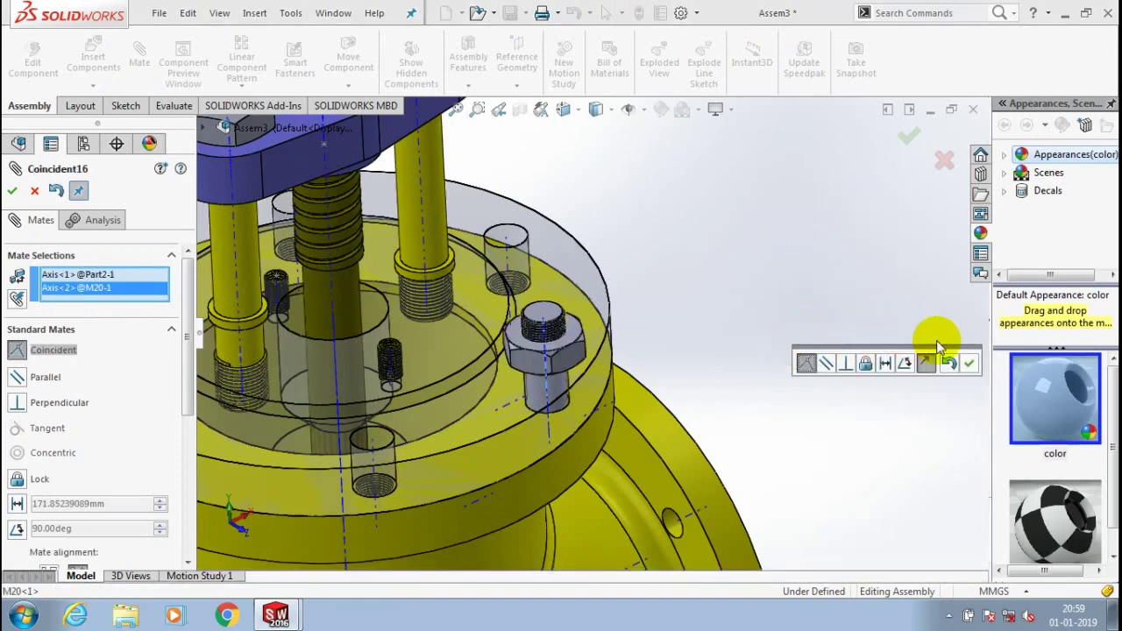
pyautogui.click(969, 363)
pyautogui.scroll(5, 617, 335)
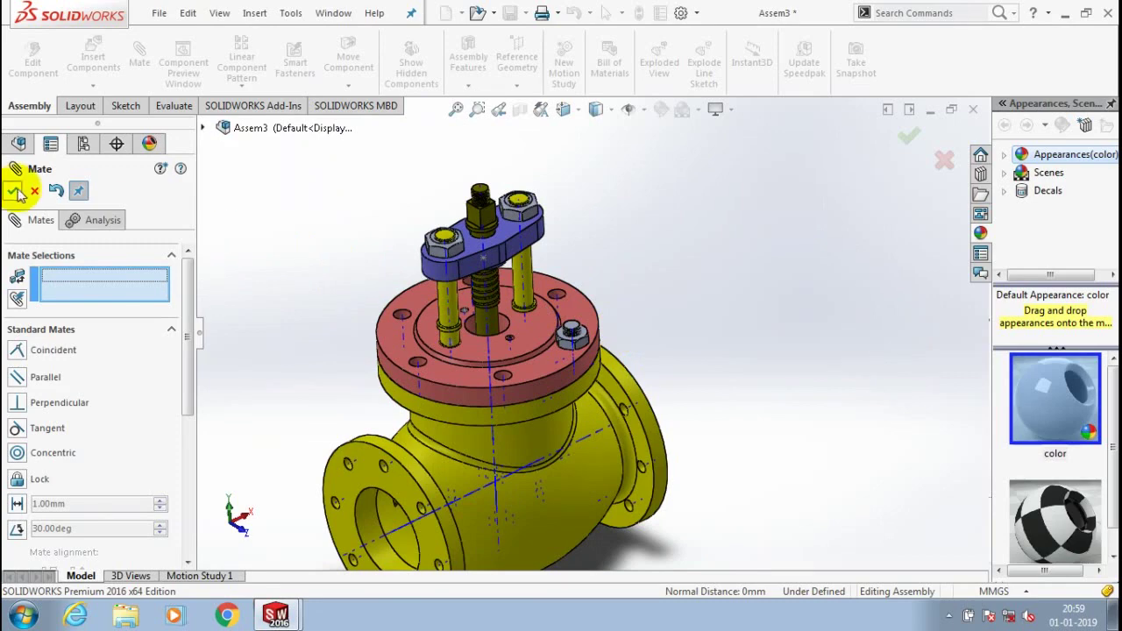
pyautogui.click(33, 193)
# Set up a circular component pattern of the M20 nut and stud around the cover flange's outer cylindrical face
pyautogui.scroll(-2, 468, 281)
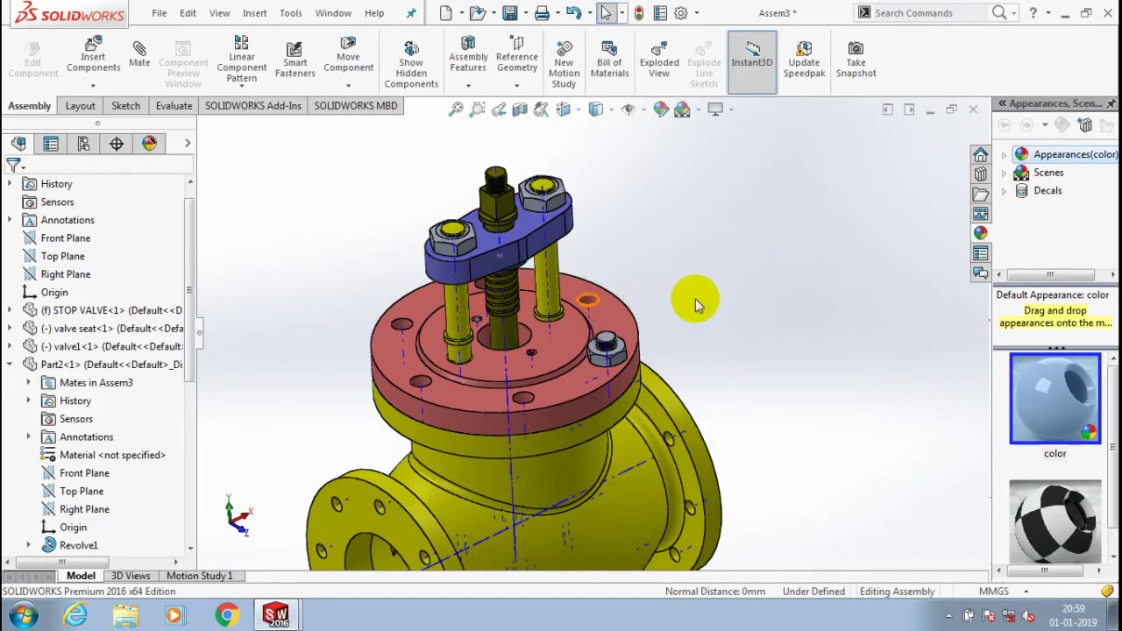
pyautogui.scroll(-2, 695, 303)
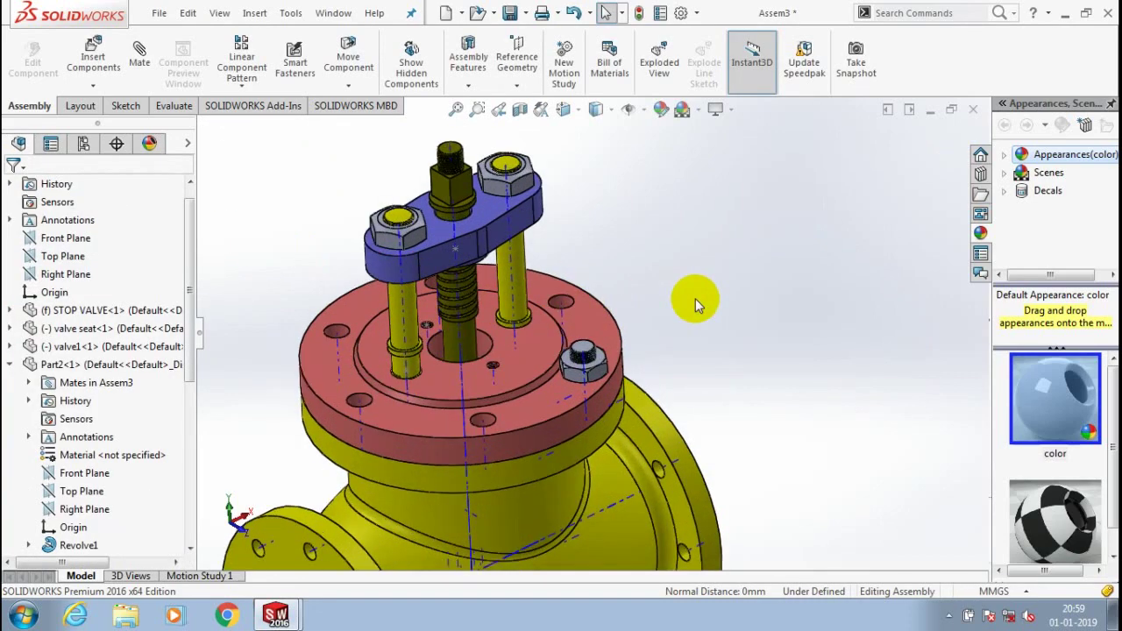
pyautogui.click(242, 90)
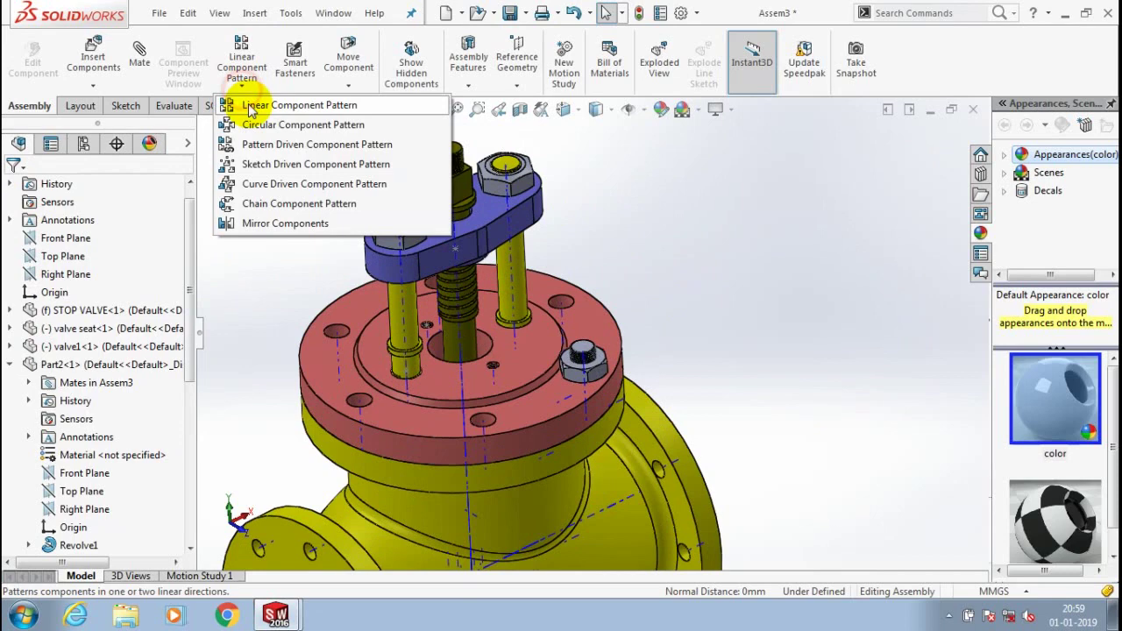
pyautogui.click(255, 125)
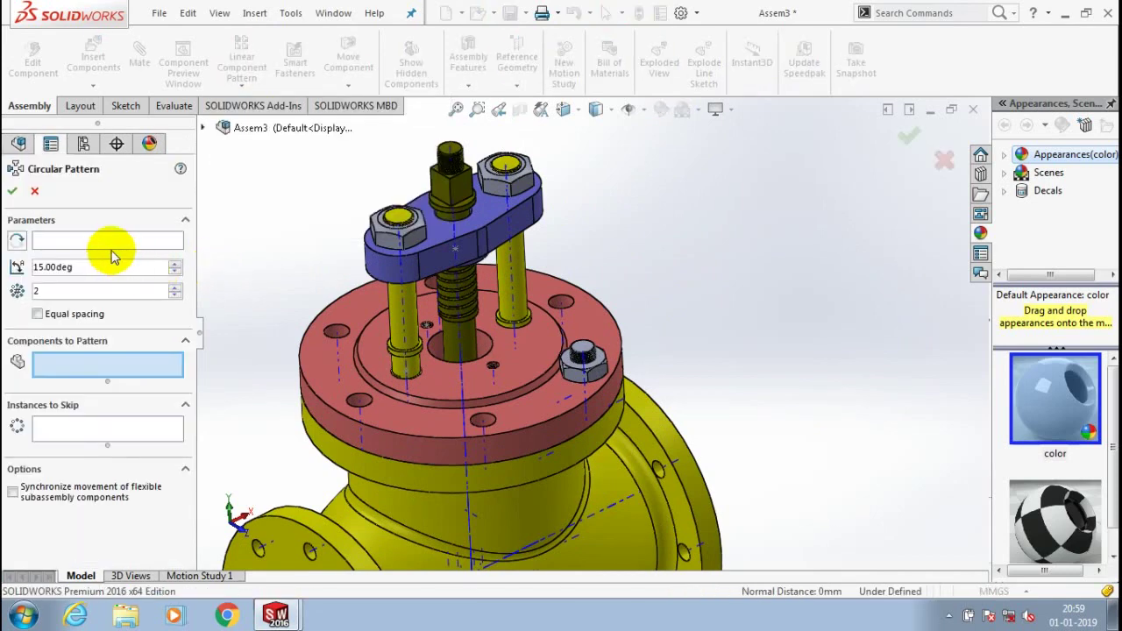
pyautogui.click(531, 434)
pyautogui.click(132, 367)
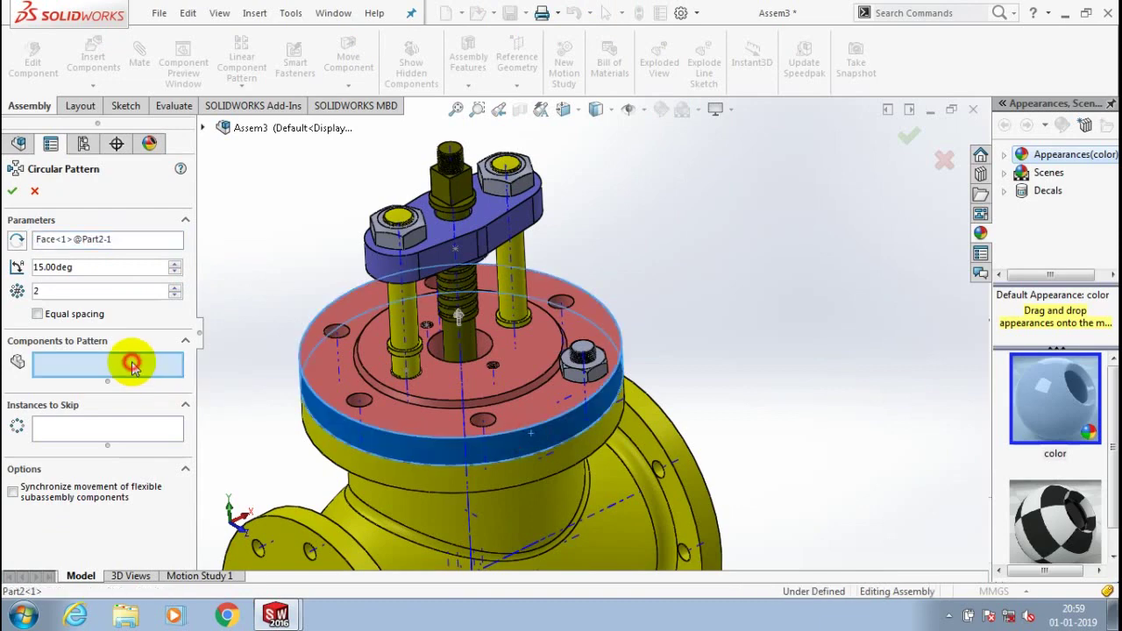
pyautogui.scroll(-3, 583, 359)
pyautogui.click(640, 368)
pyautogui.click(641, 359)
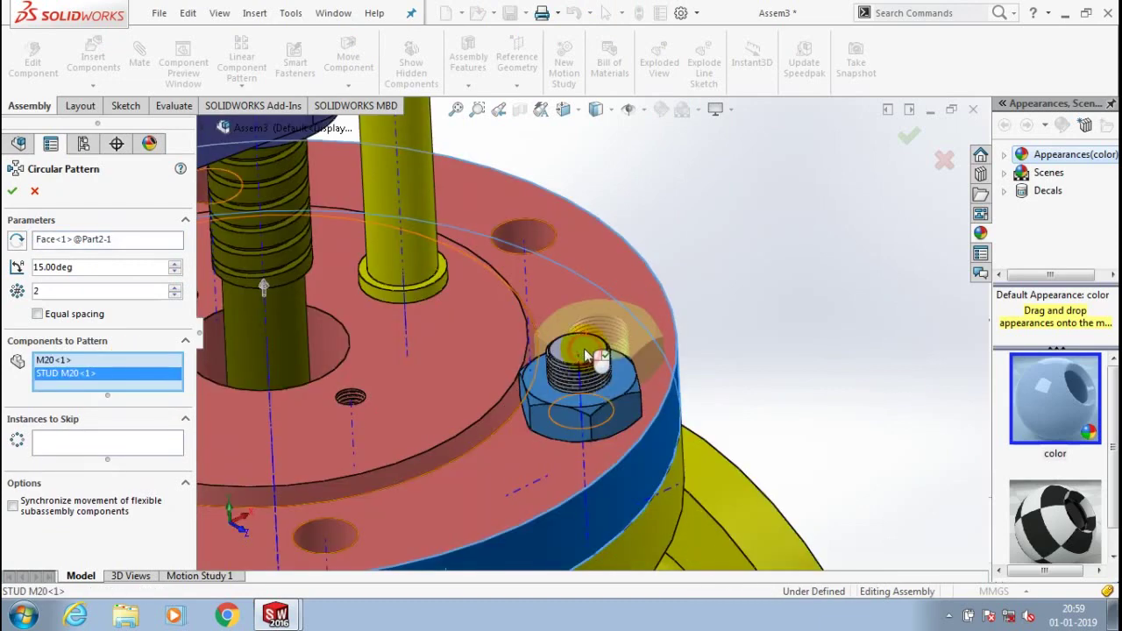
pyautogui.scroll(3, 606, 368)
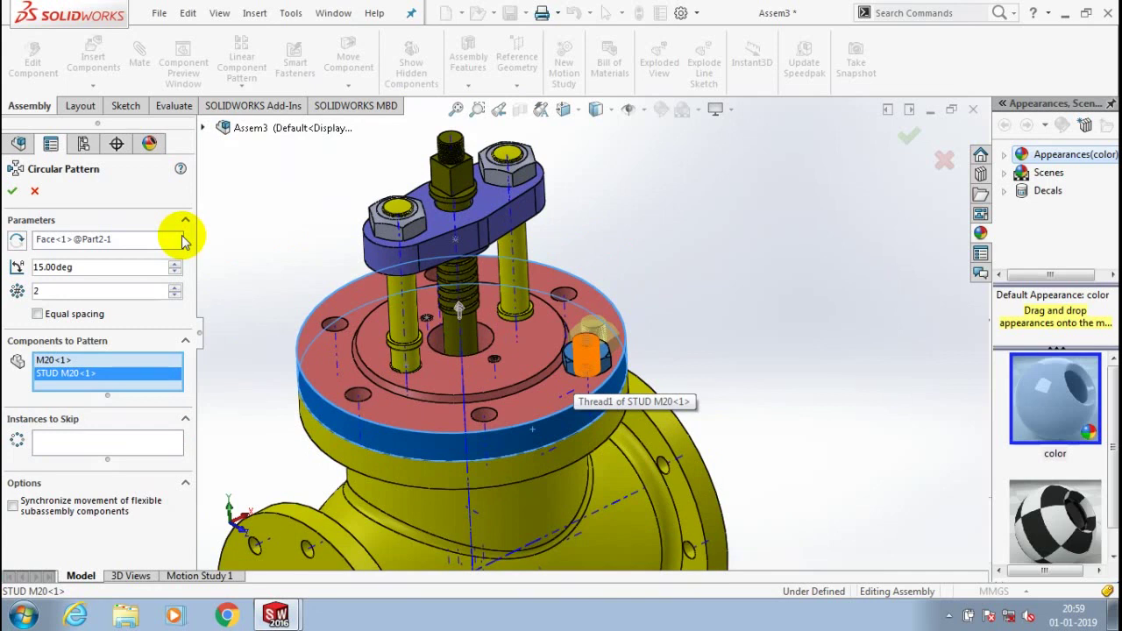
# Set the circular pattern to six equally spaced instances over 360 degrees and create it
pyautogui.click(175, 289)
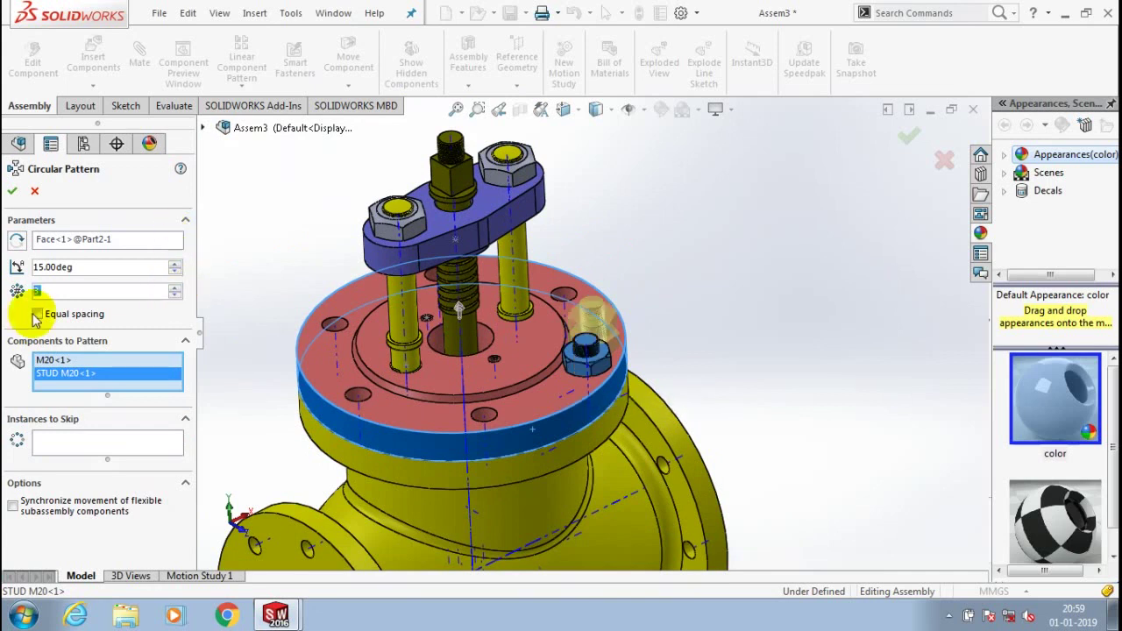
pyautogui.click(37, 313)
pyautogui.click(174, 288)
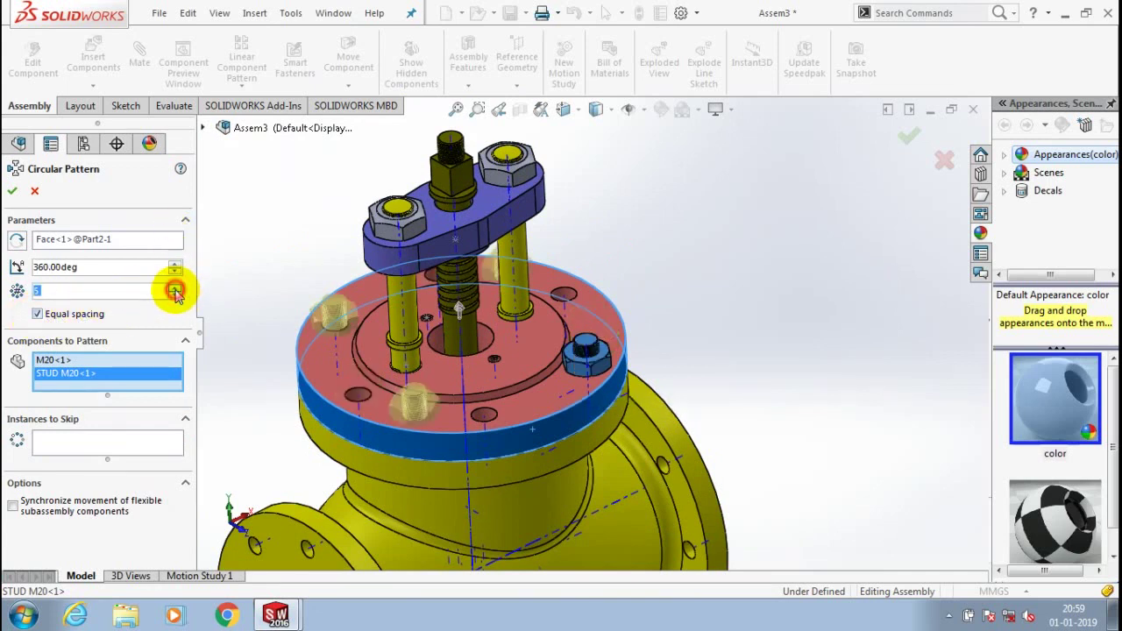
pyautogui.click(175, 287)
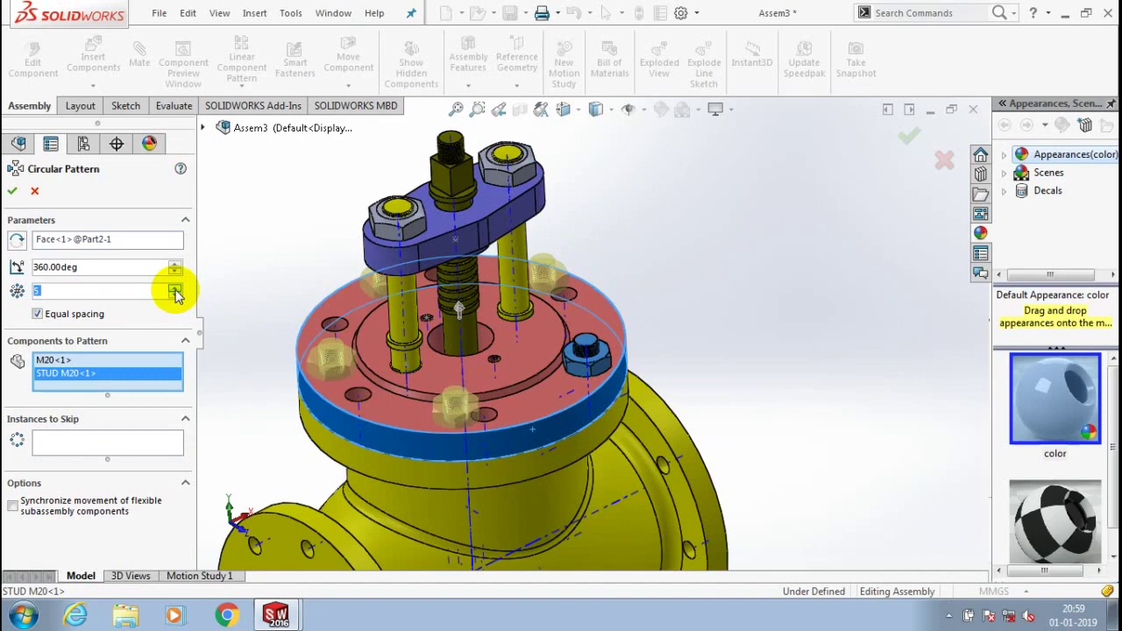
pyautogui.click(175, 290)
pyautogui.click(12, 191)
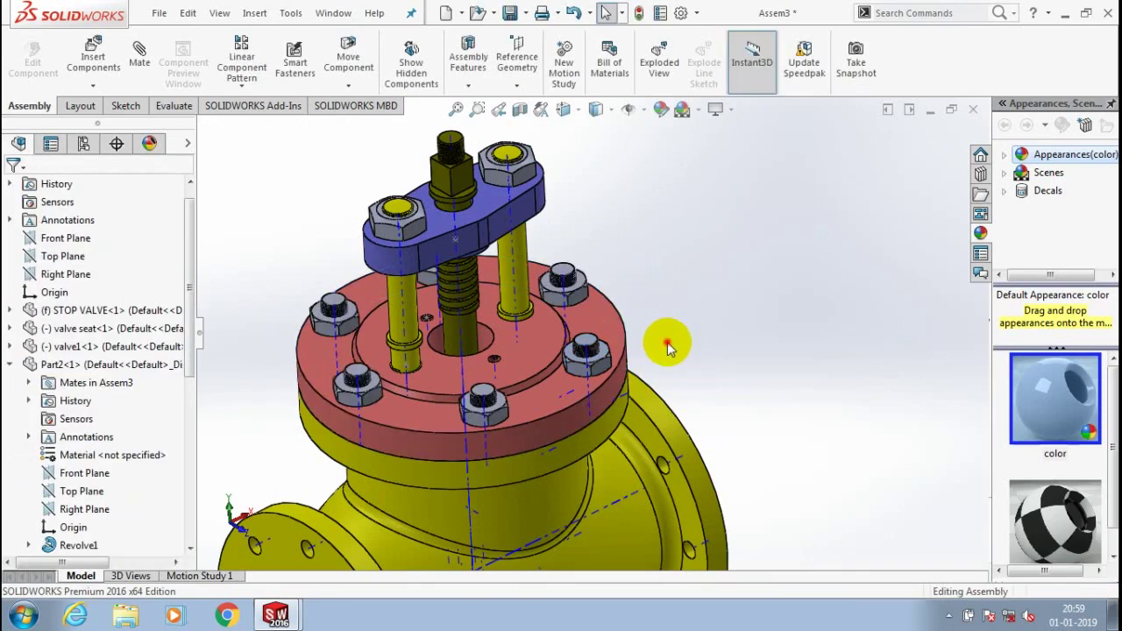
# Insert the STUD M12 part and place it in free space beside the valve
pyautogui.scroll(2, 667, 347)
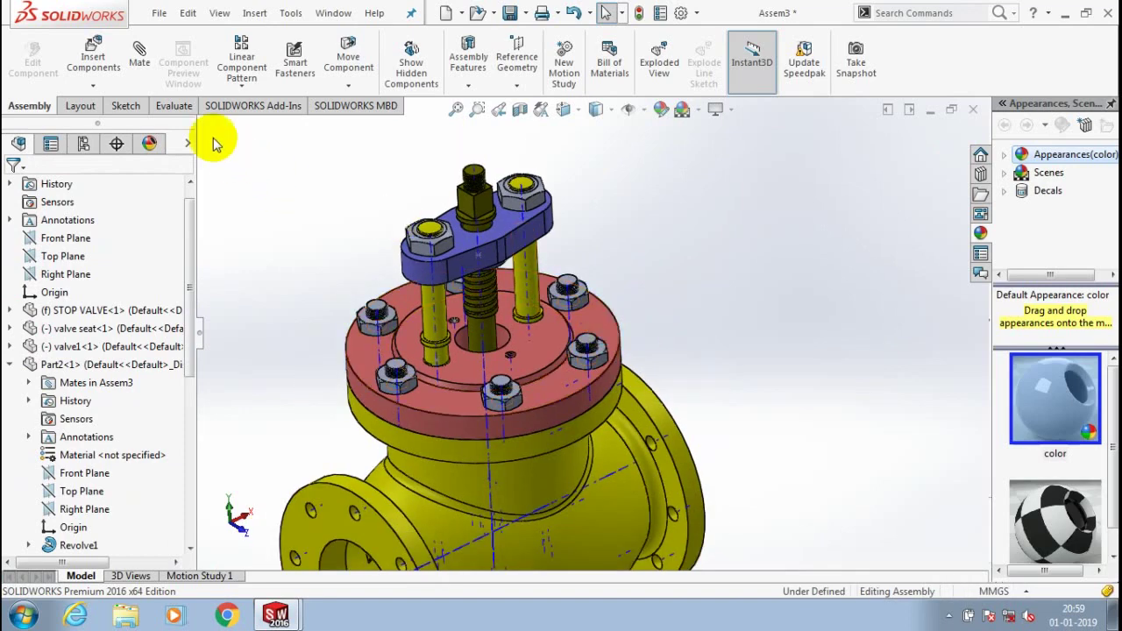
pyautogui.click(92, 85)
pyautogui.click(83, 103)
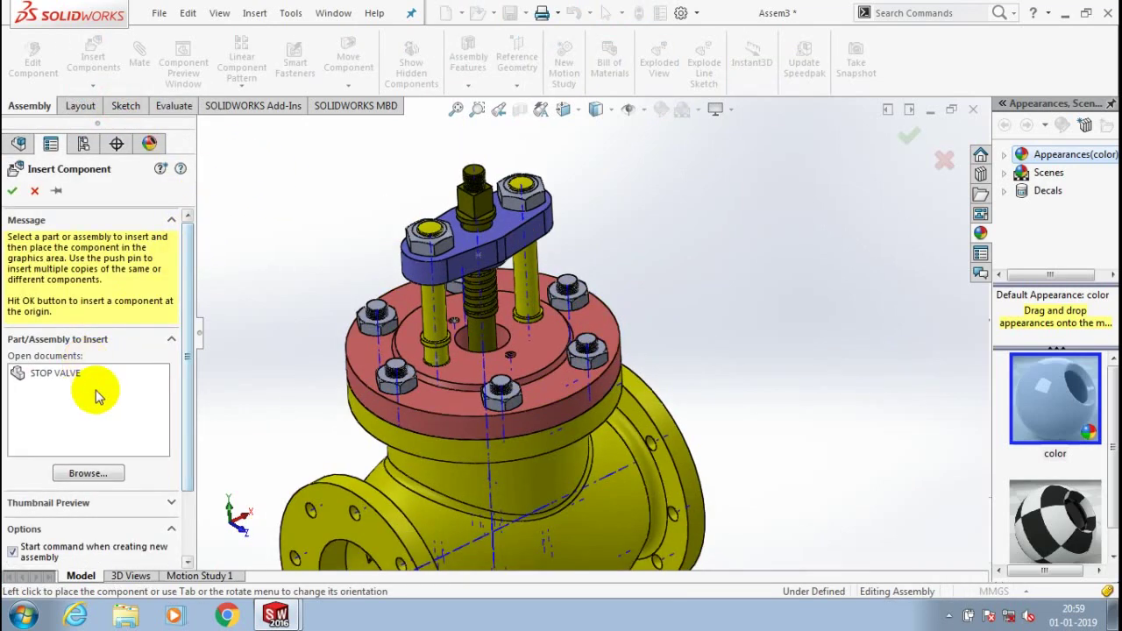
pyautogui.click(92, 472)
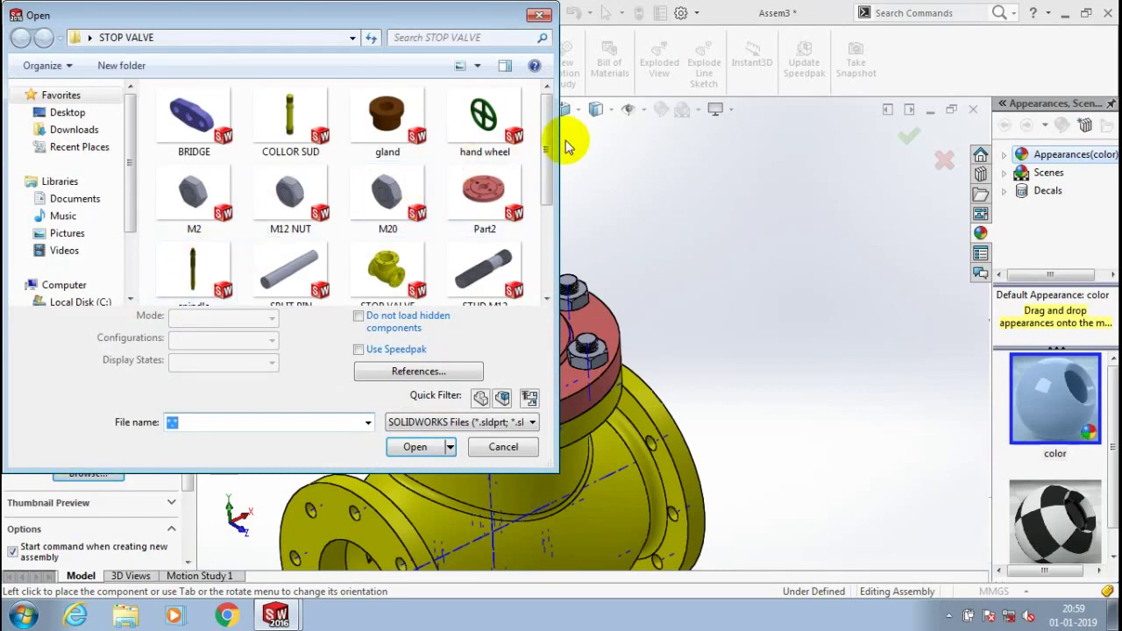
pyautogui.scroll(-1, 485, 219)
pyautogui.click(485, 188)
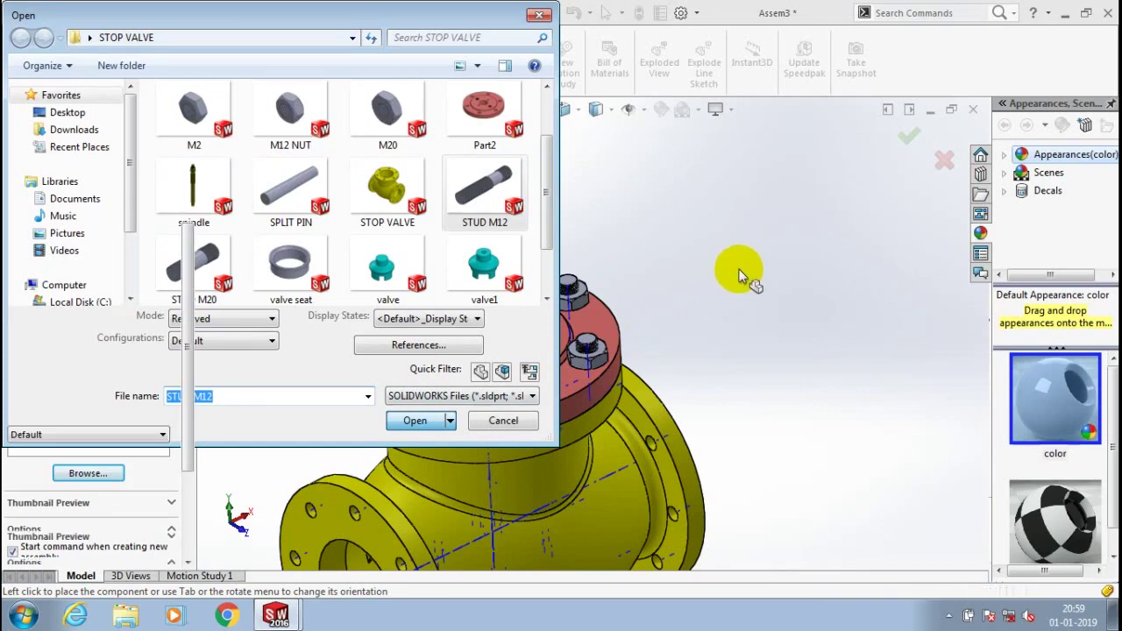
pyautogui.press('Return')
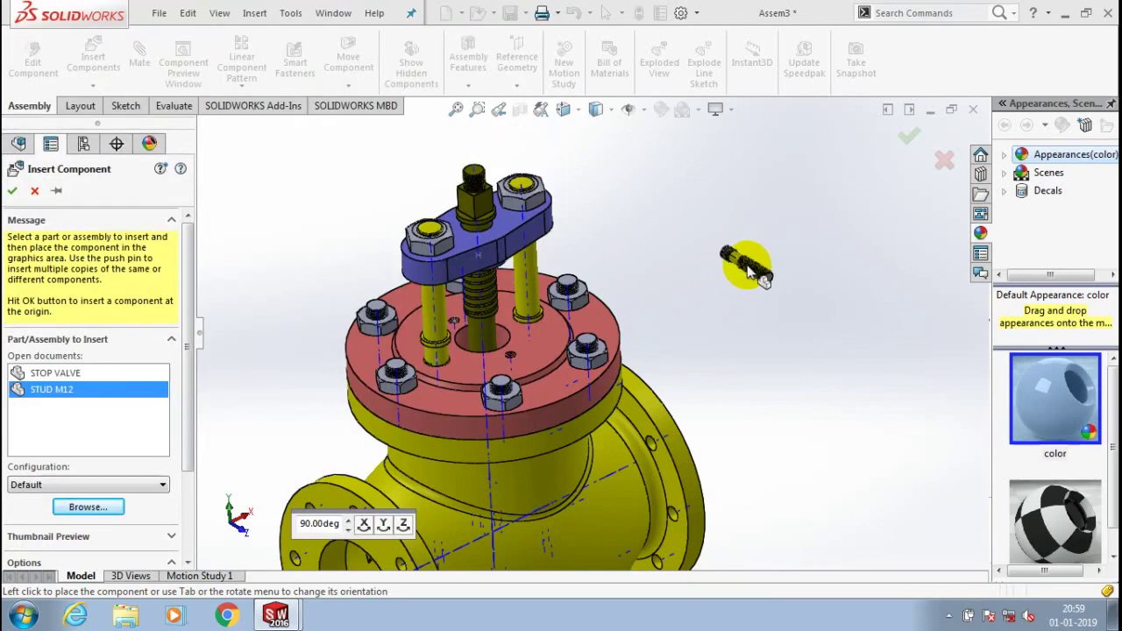
pyautogui.click(697, 279)
# Mate the M12 stud's axis coincident with the axis of the small threaded hole beside the cover's central bore
pyautogui.scroll(-3, 659, 298)
pyautogui.scroll(3, 659, 298)
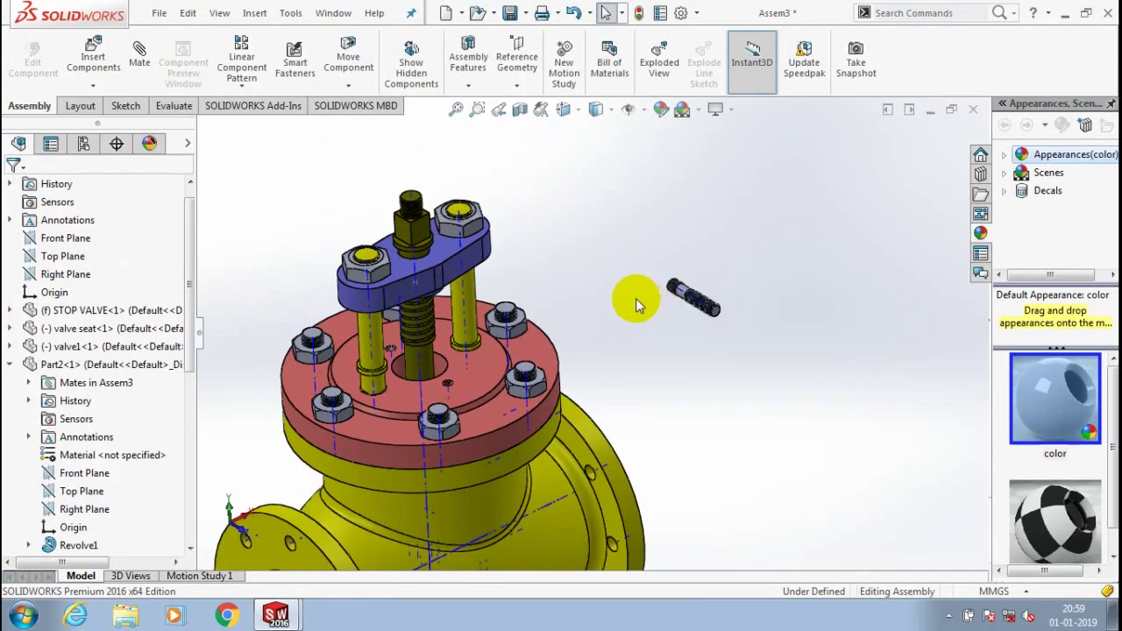
pyautogui.scroll(-1, 624, 298)
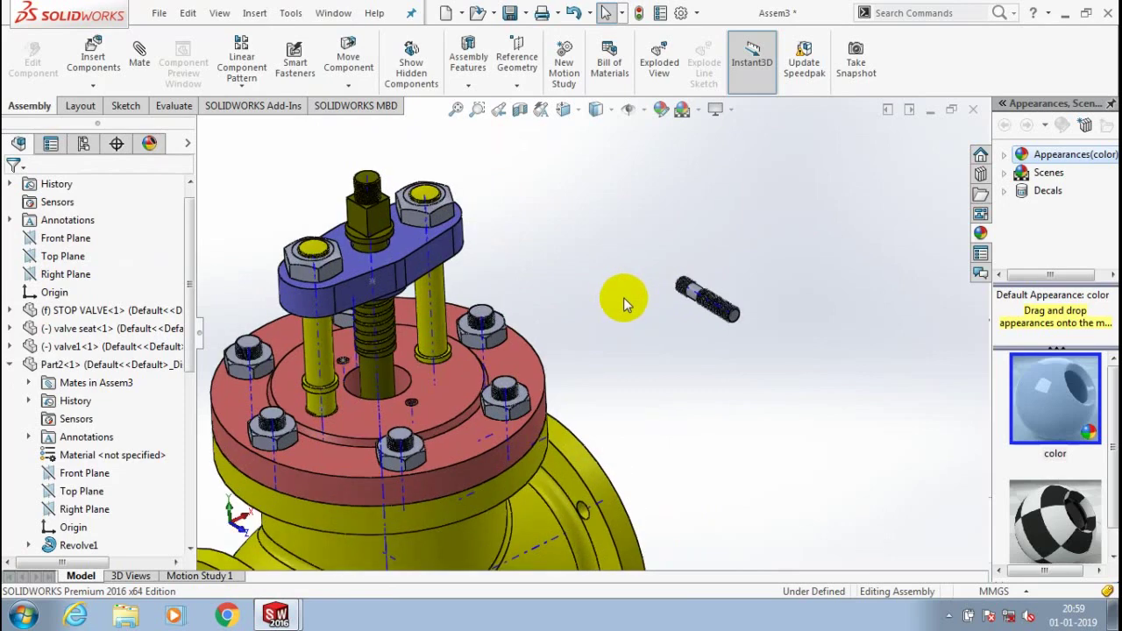
pyautogui.scroll(-1, 623, 298)
pyautogui.click(704, 289)
pyautogui.click(140, 63)
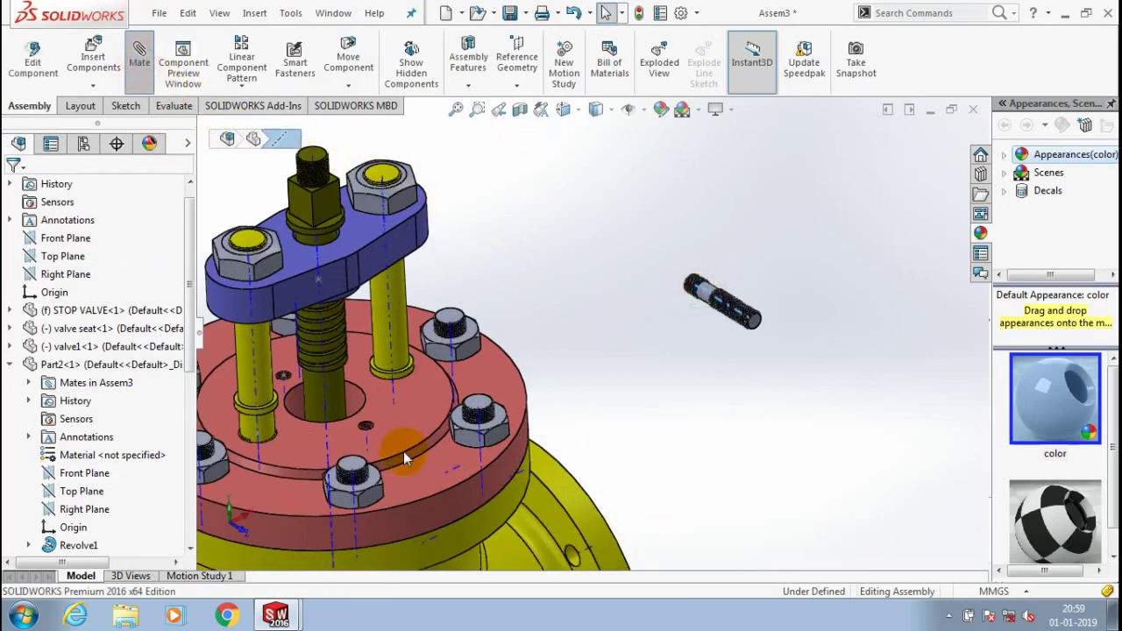
pyautogui.click(531, 436)
pyautogui.click(751, 465)
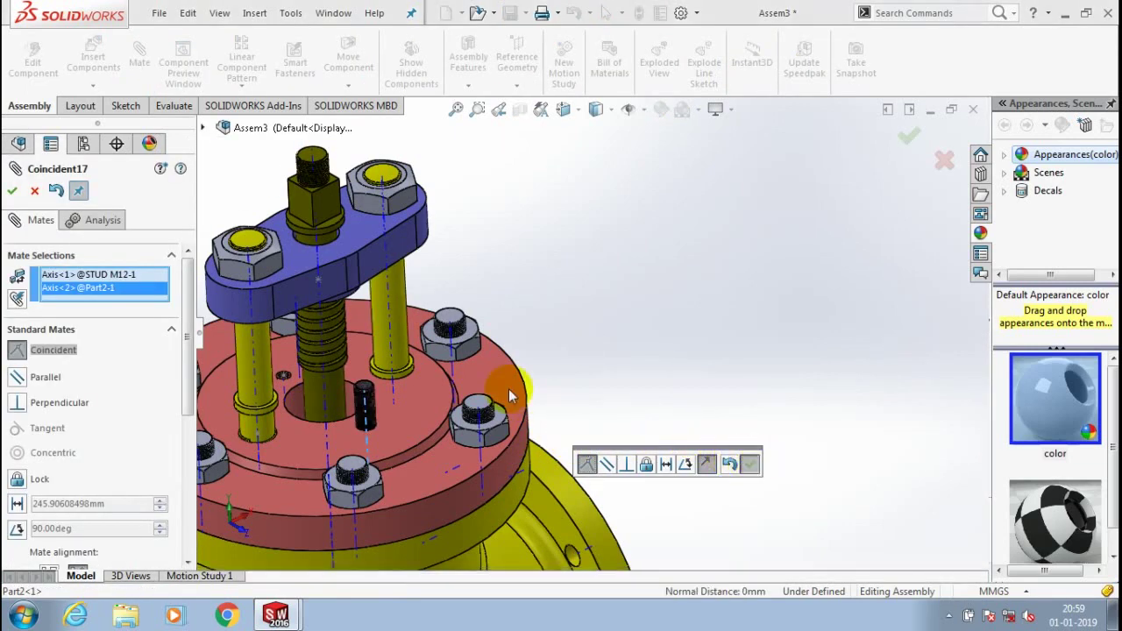
pyautogui.press('Return')
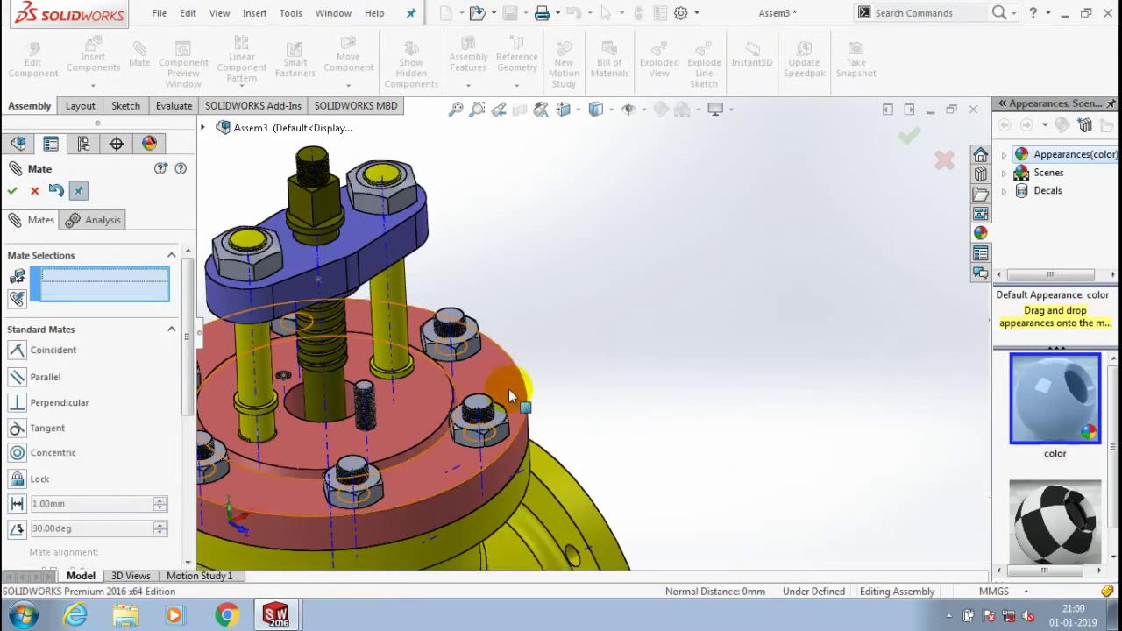
pyautogui.scroll(3, 366, 399)
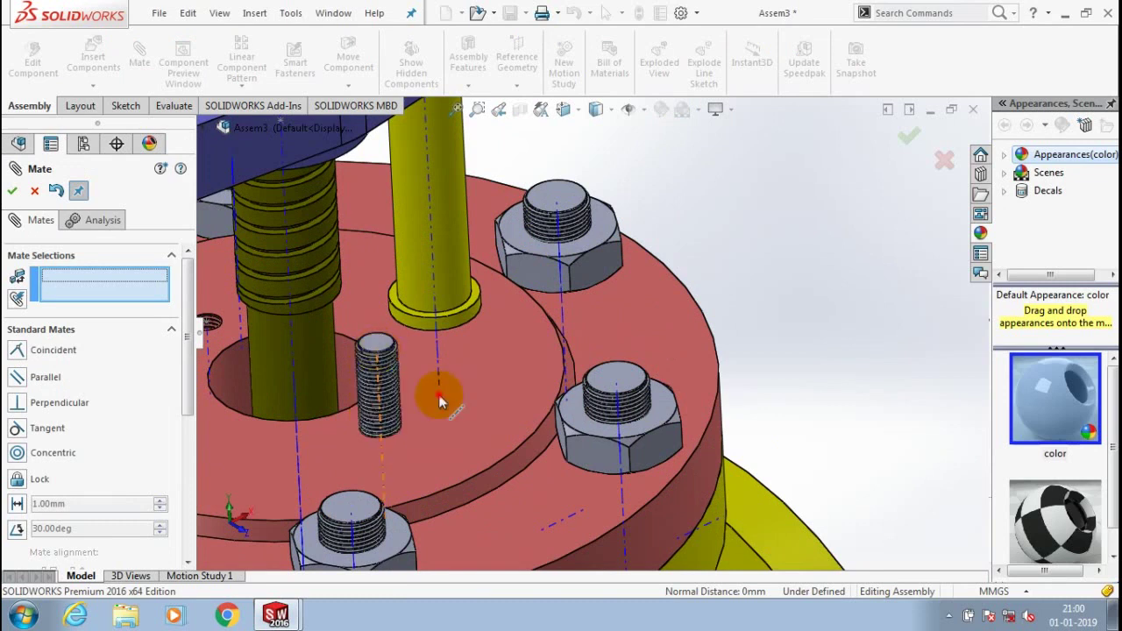
pyautogui.click(440, 402)
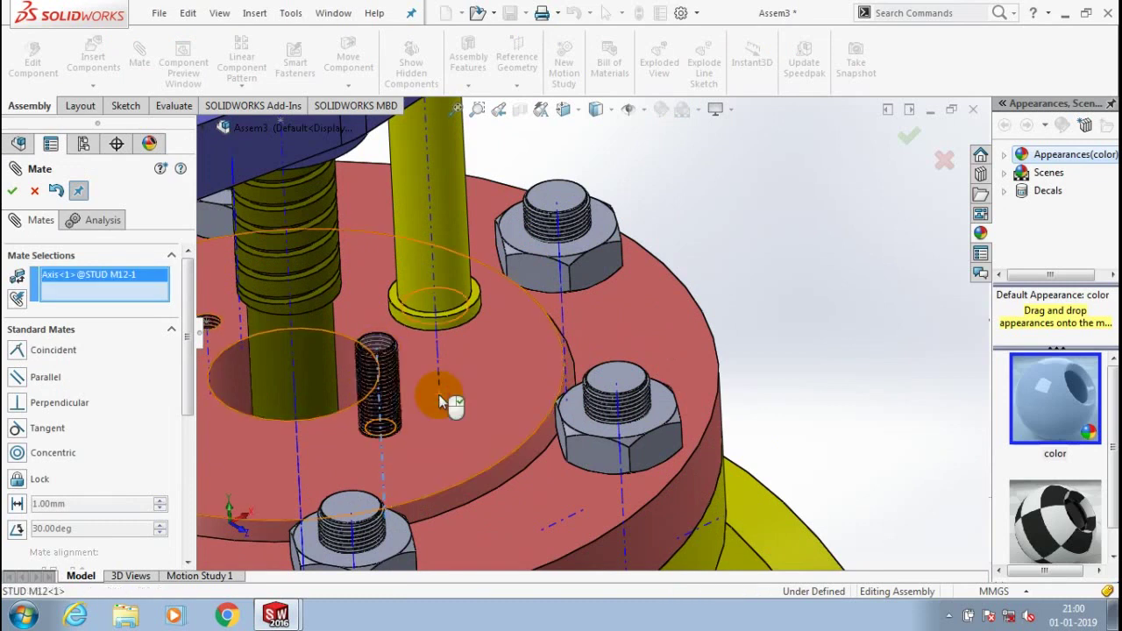
pyautogui.click(353, 428)
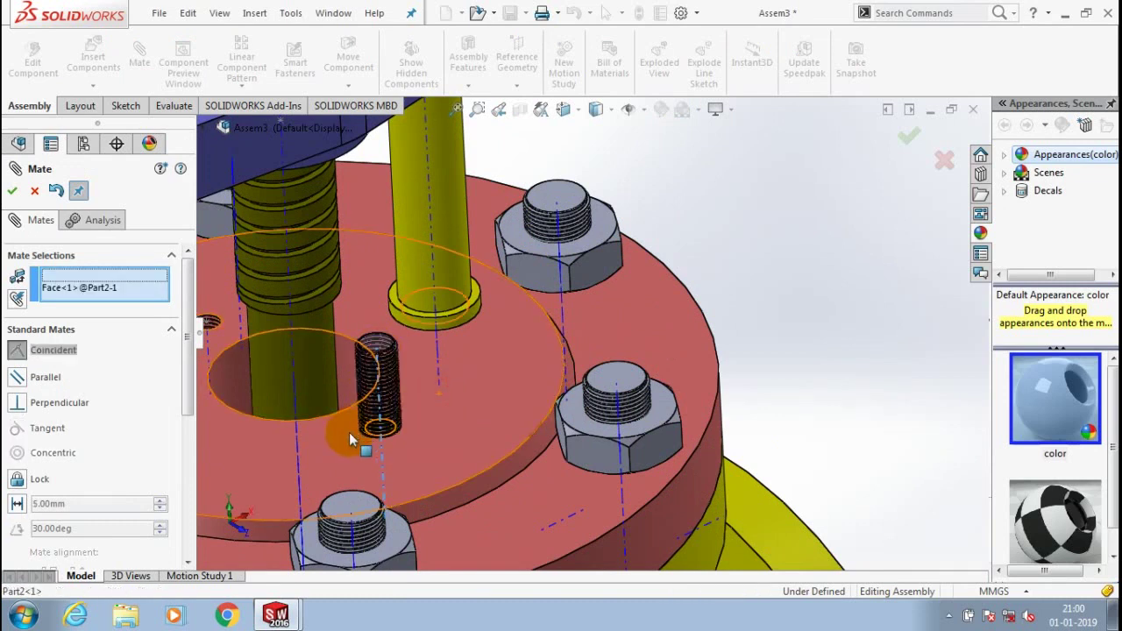
pyautogui.click(236, 456)
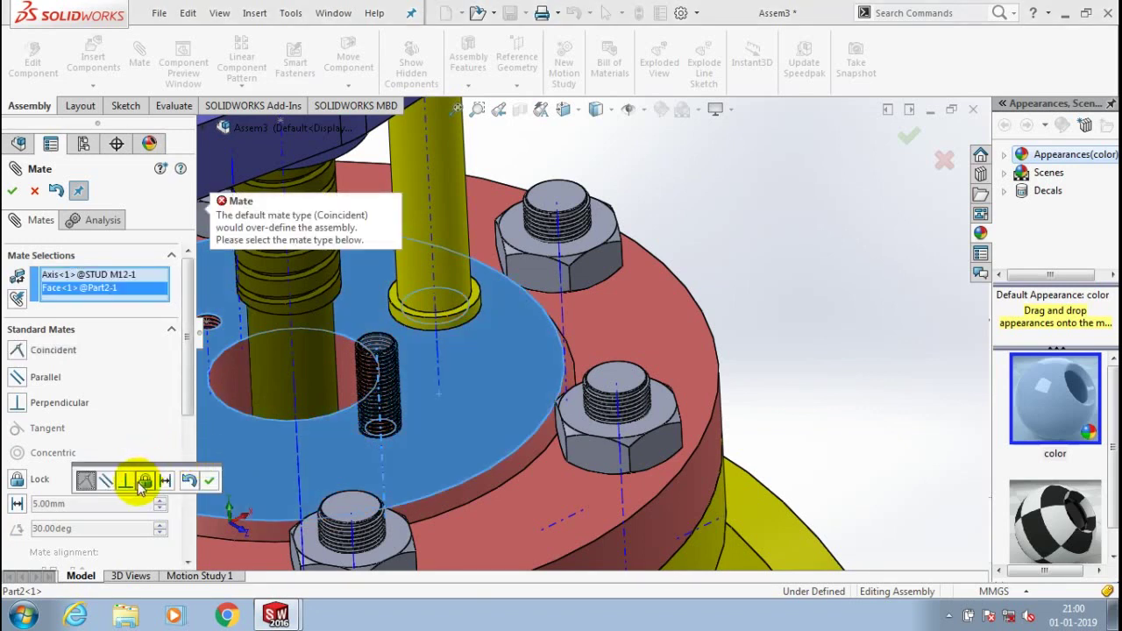
pyautogui.click(19, 503)
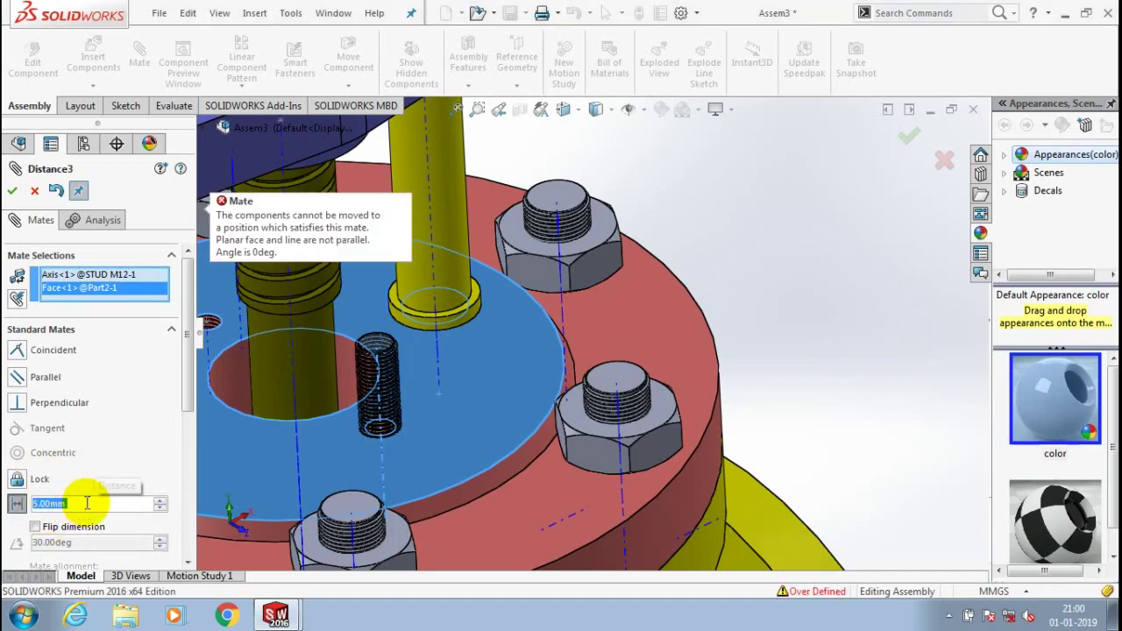
pyautogui.click(34, 191)
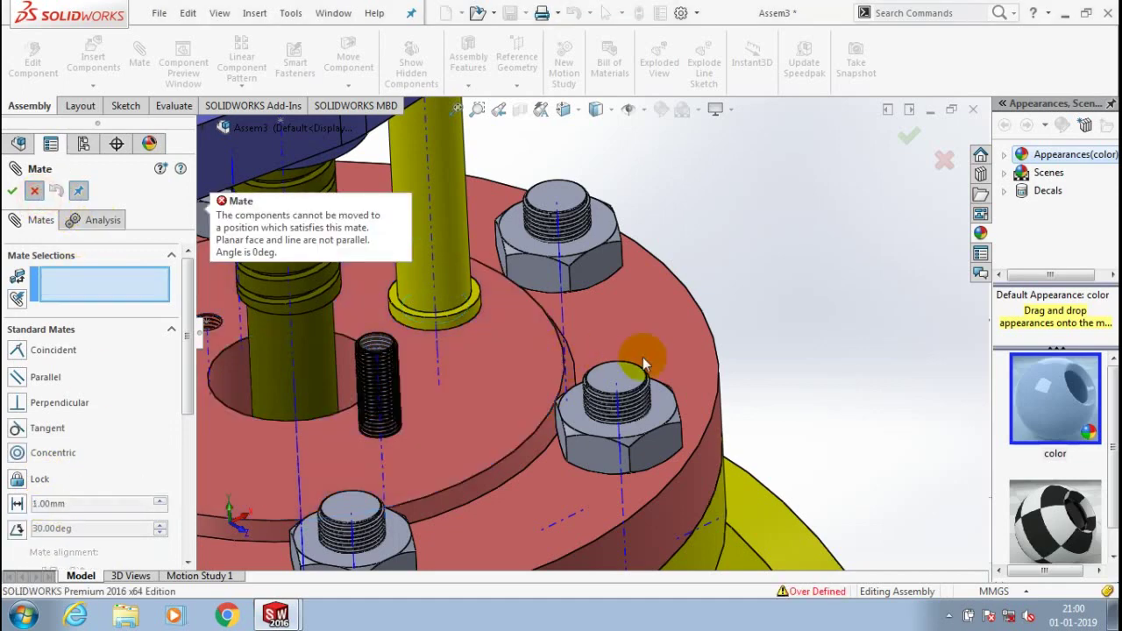
pyautogui.click(771, 300)
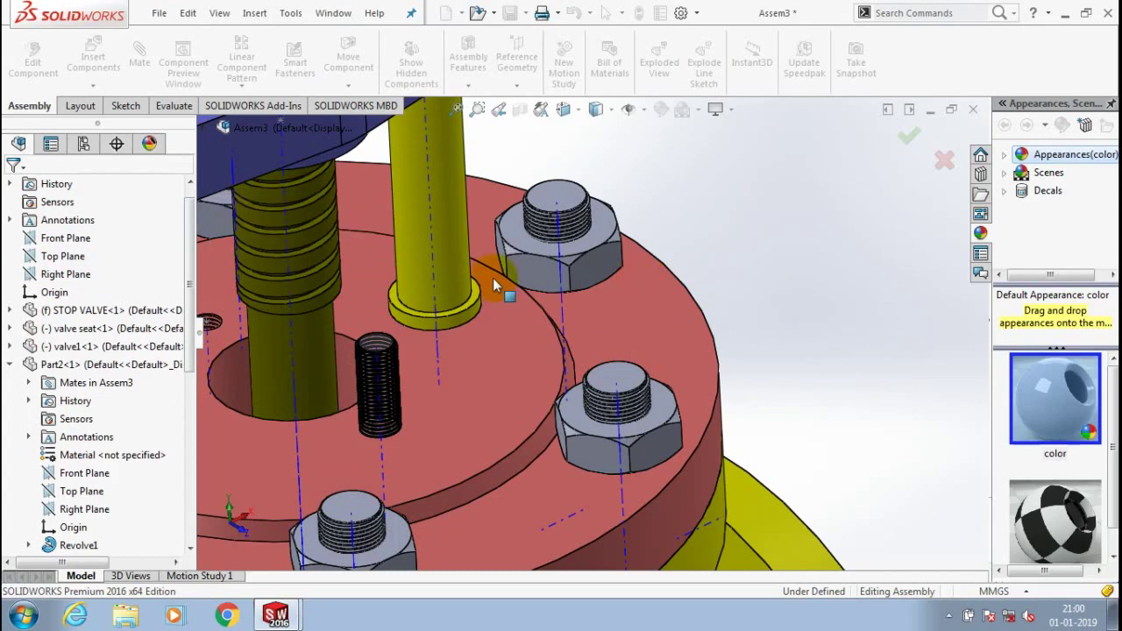
# Raise the M12 stud and mate its top face 30 mm from the cover's raised top face, with the dimension flipped
pyautogui.moveTo(383, 469); pyautogui.dragTo(690, 293)
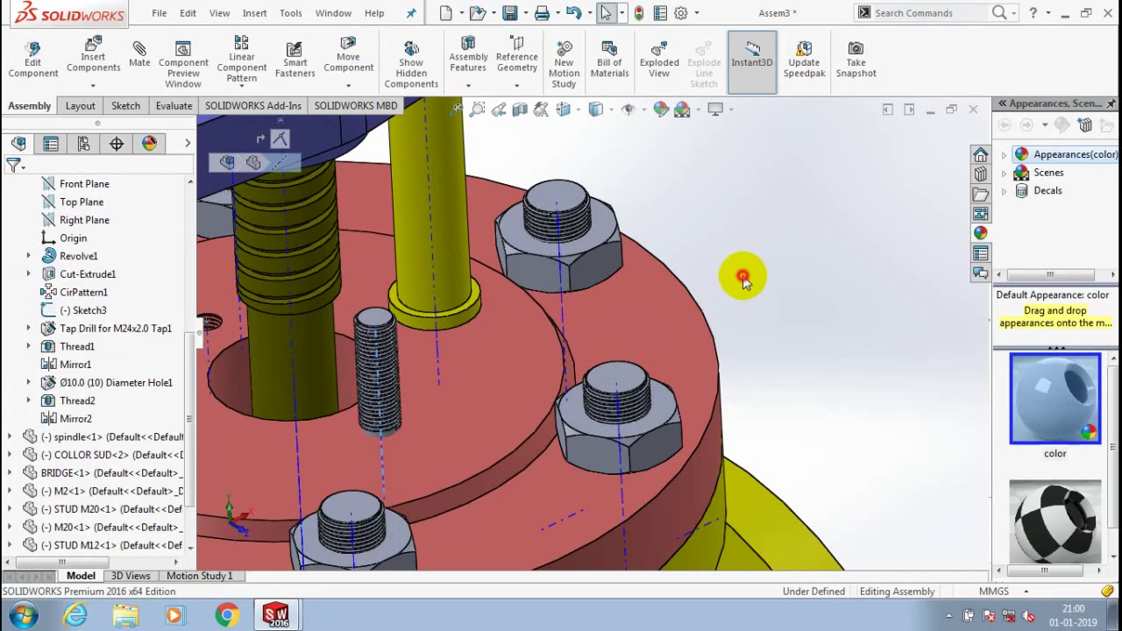
pyautogui.click(443, 380)
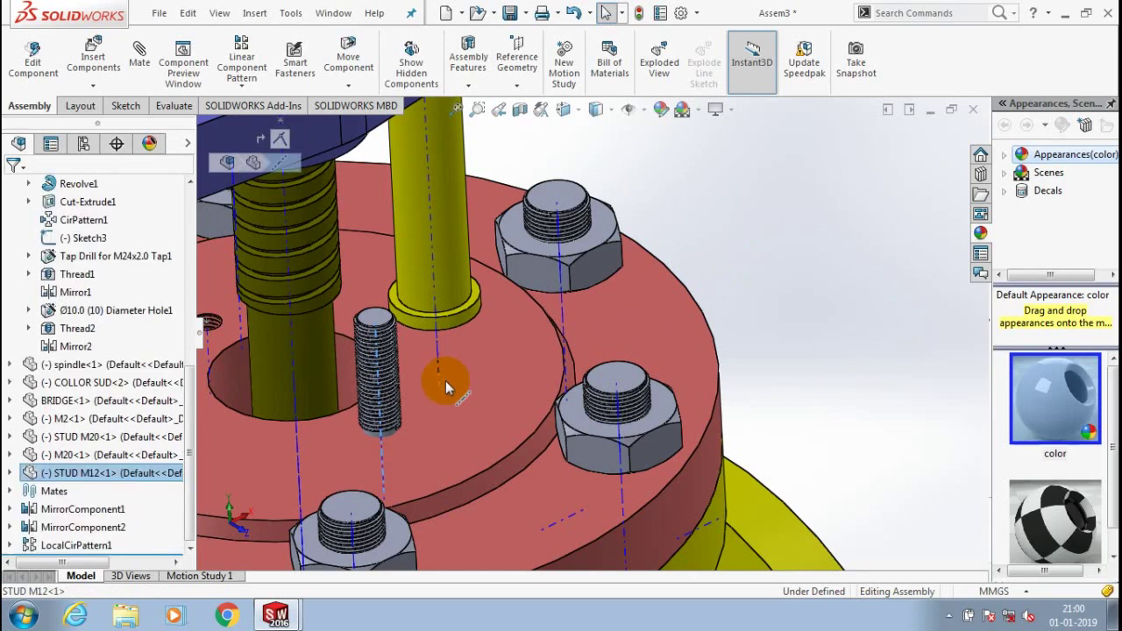
pyautogui.scroll(-2, 445, 380)
pyautogui.click(528, 386)
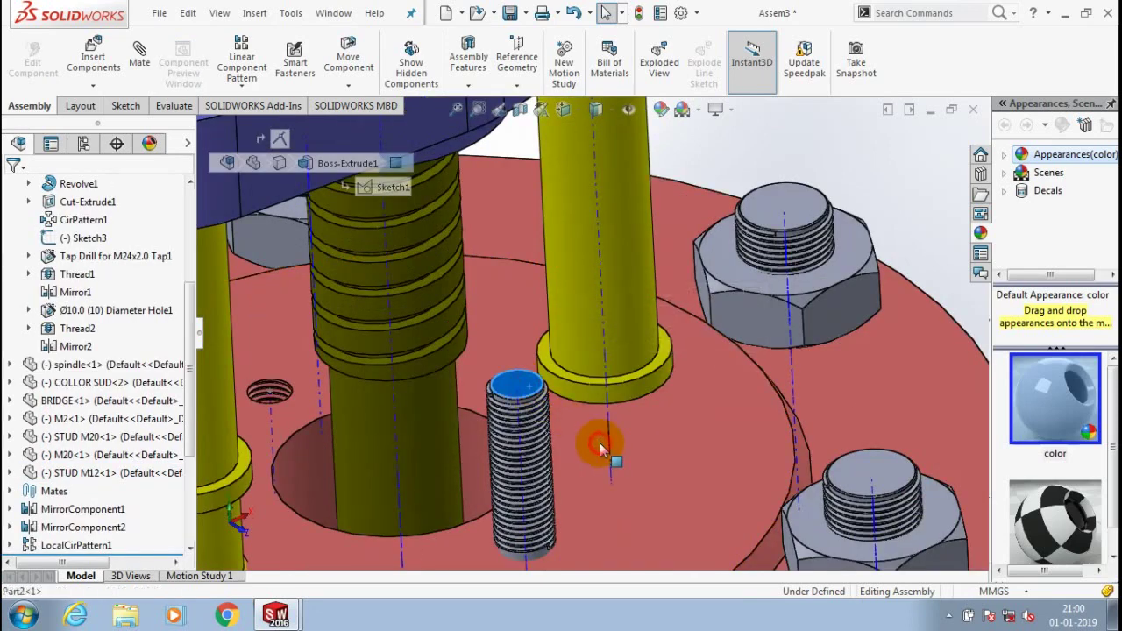
pyautogui.keyDown('ctrl'); pyautogui.click(600, 444); pyautogui.keyUp('ctrl')
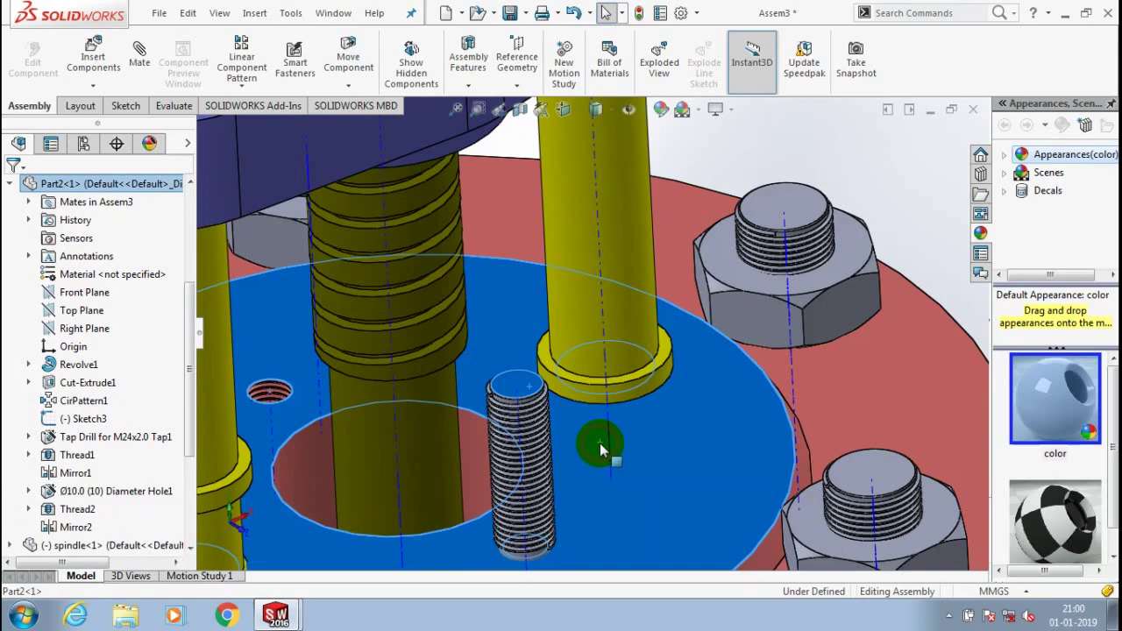
pyautogui.click(140, 54)
pyautogui.click(175, 277)
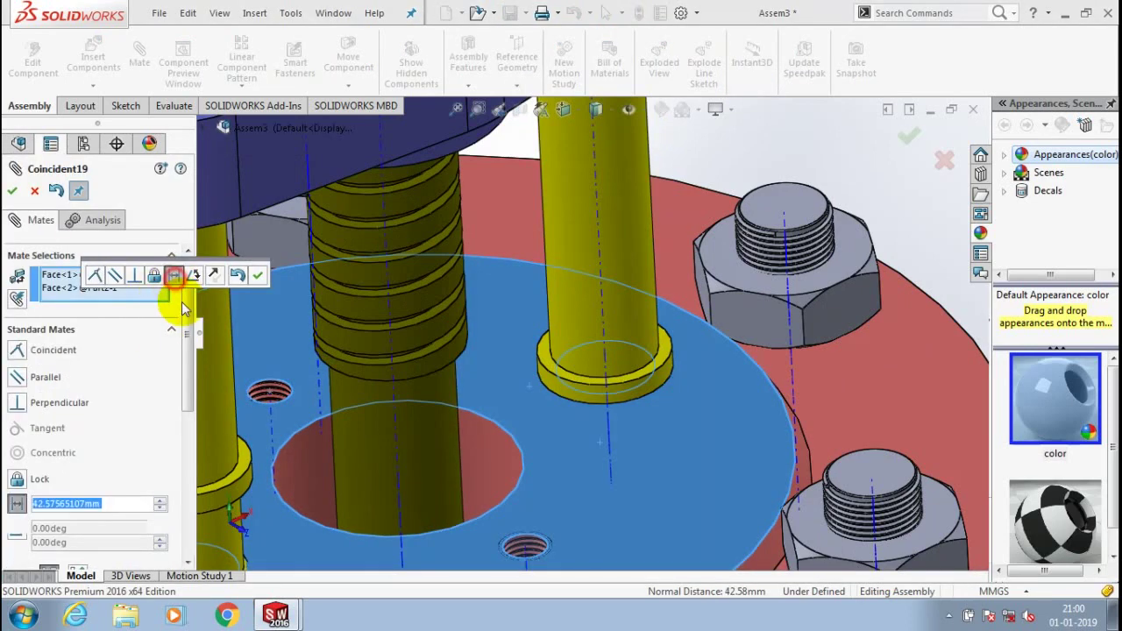
pyautogui.click(174, 276)
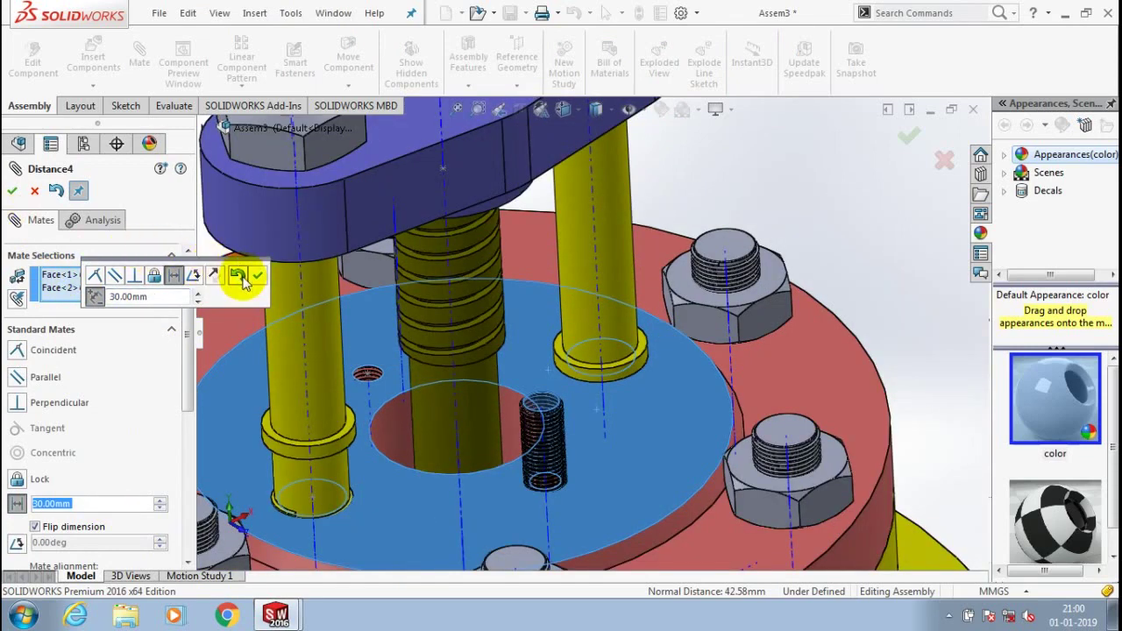
pyautogui.click(244, 278)
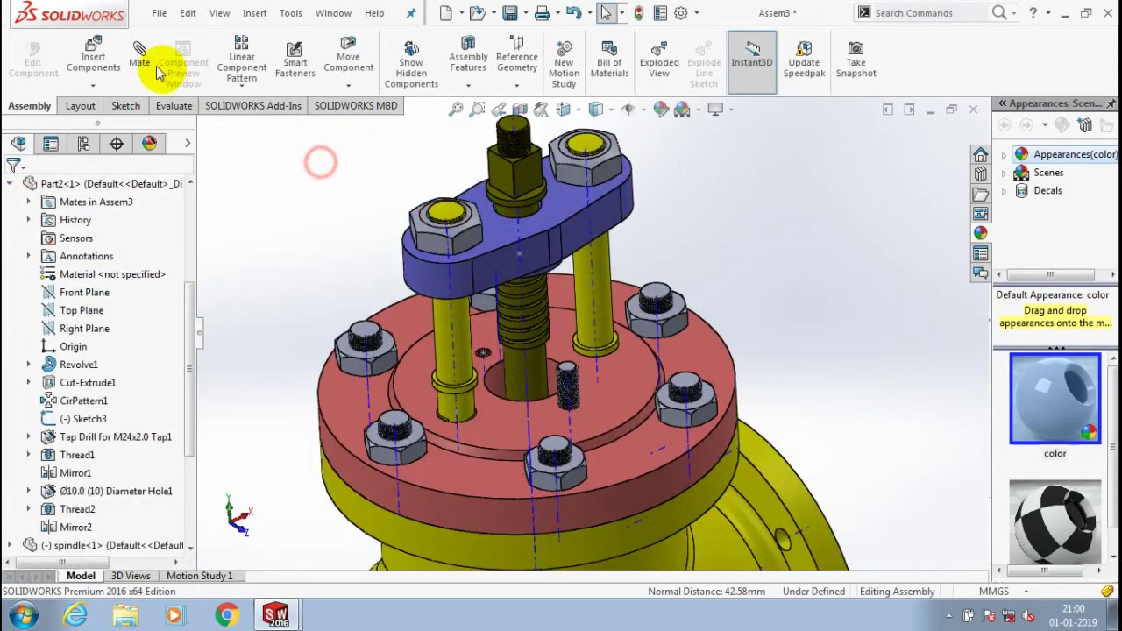
# Insert the M12 NUT part and place it in free space beside the valve
pyautogui.click(98, 86)
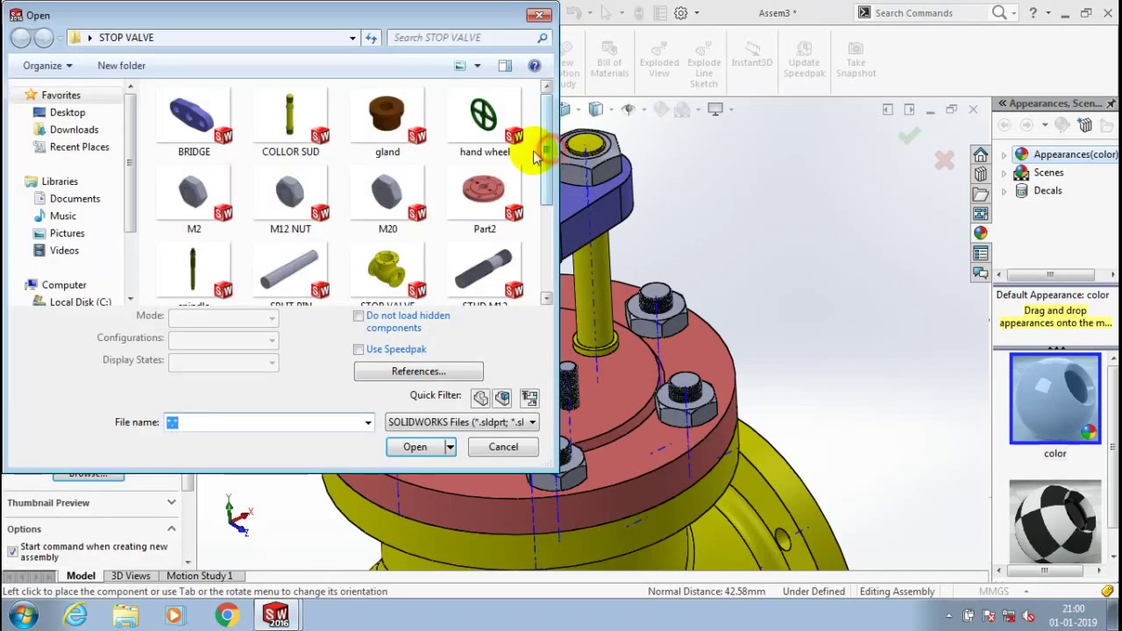
pyautogui.click(322, 210)
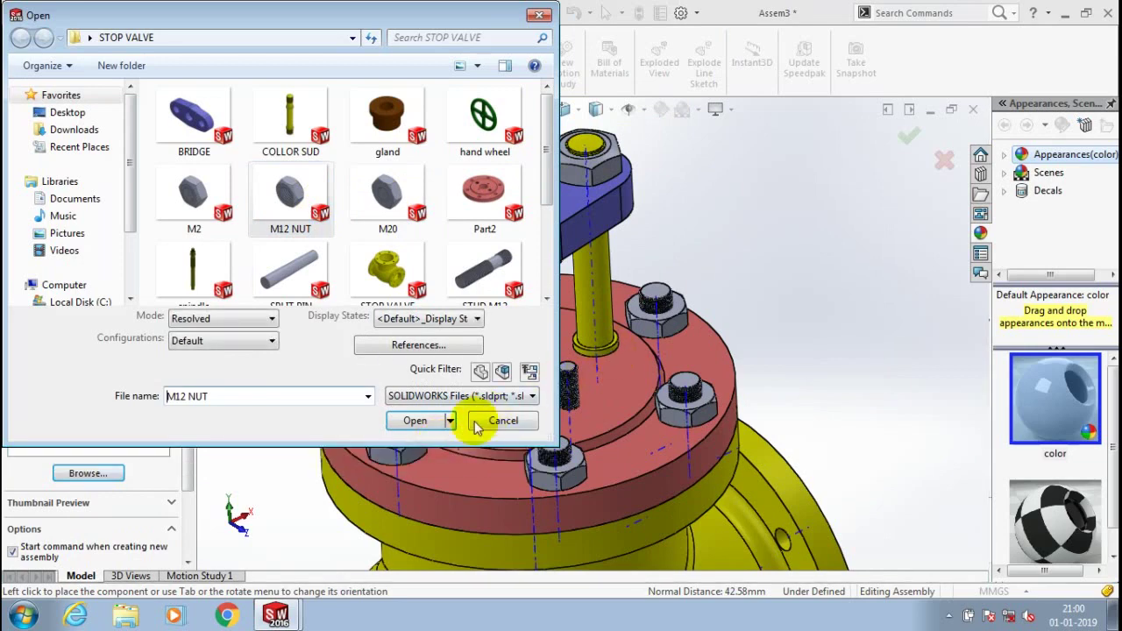
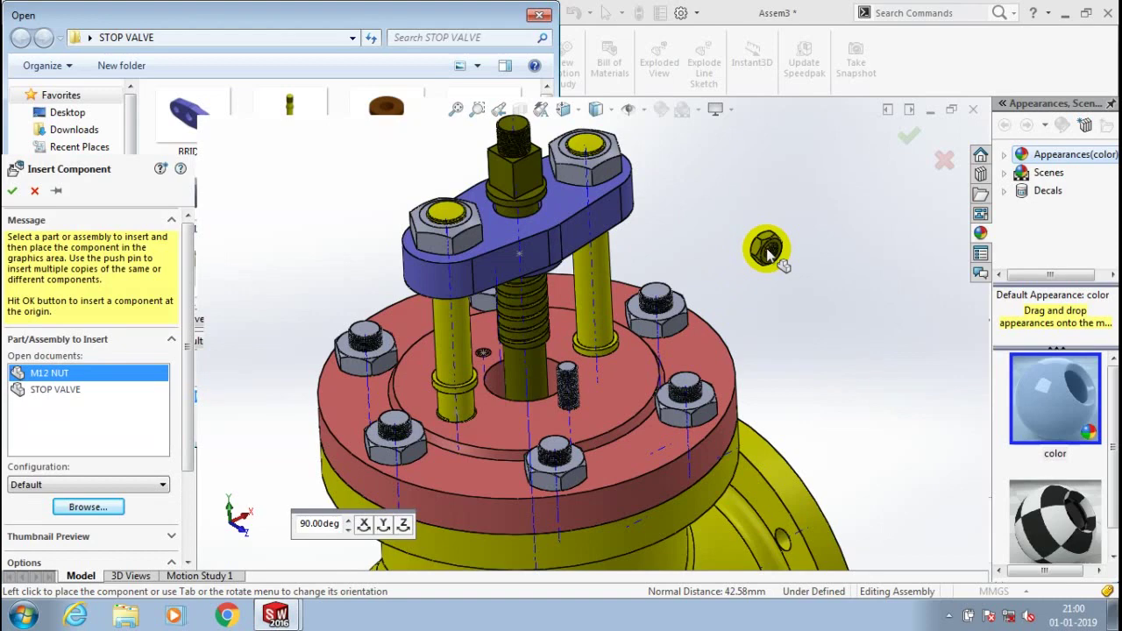
pyautogui.click(767, 252)
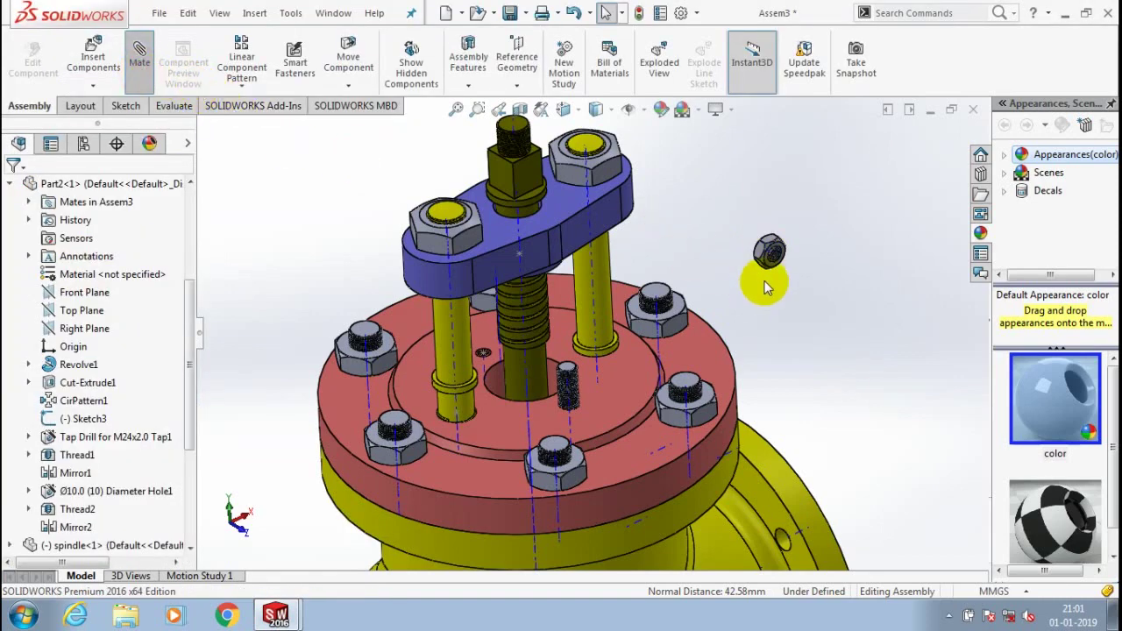
# Mate the M12 nut's axis coincident with the M12 stud's axis, and clear any stray mate selection
pyautogui.press('m')
pyautogui.scroll(-3, 708, 267)
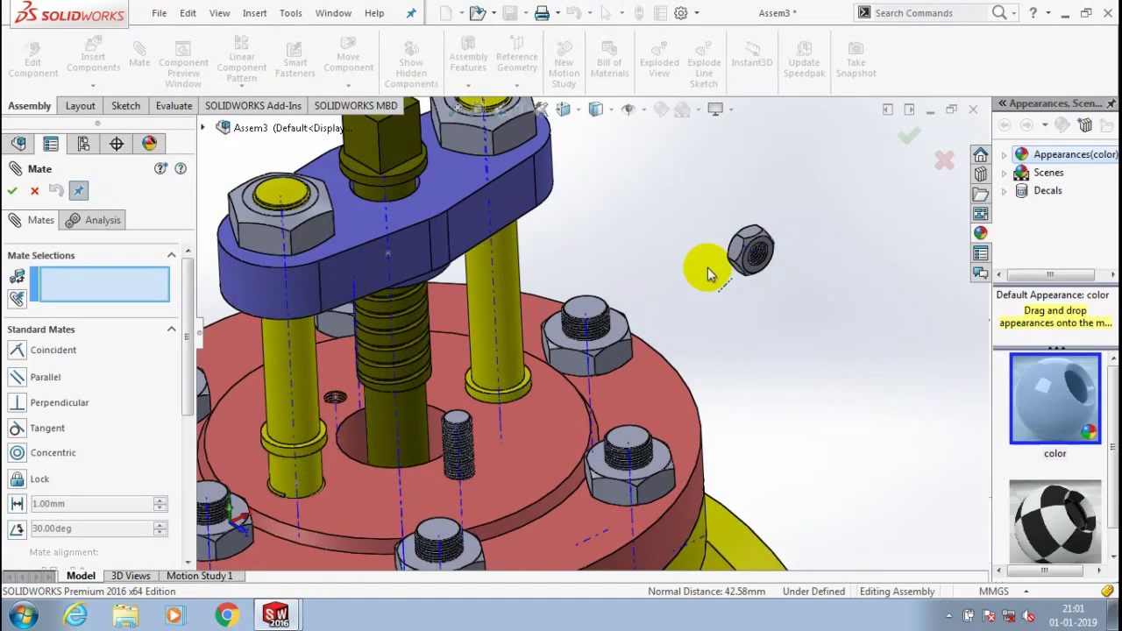
pyautogui.scroll(-4, 707, 268)
pyautogui.click(704, 314)
pyautogui.scroll(5, 657, 361)
pyautogui.scroll(-2, 383, 490)
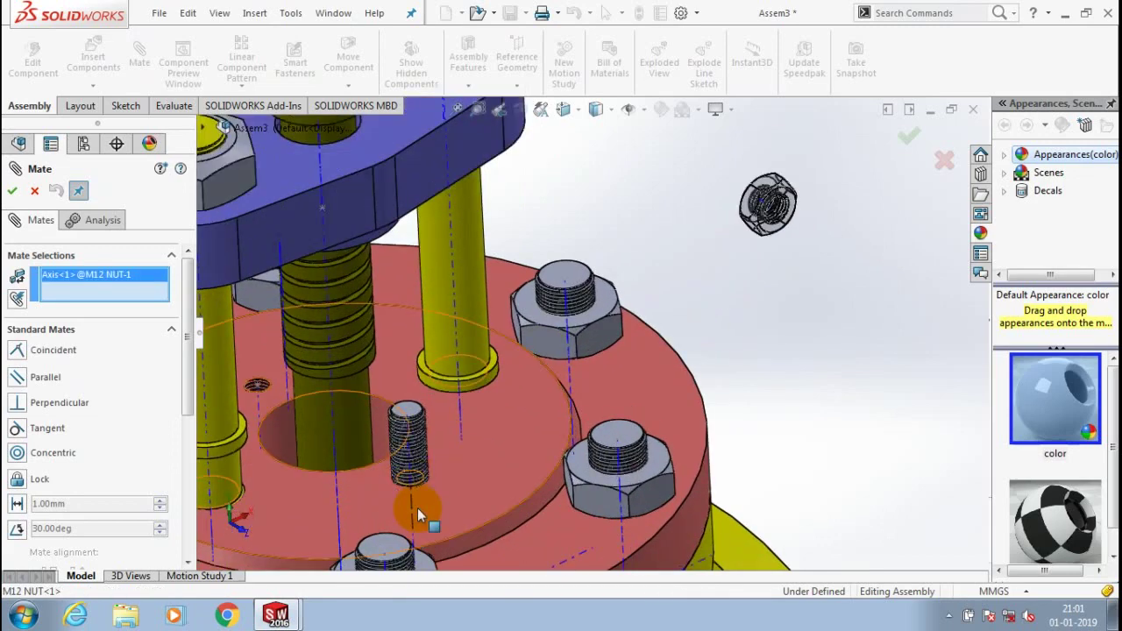
pyautogui.click(417, 508)
pyautogui.click(784, 438)
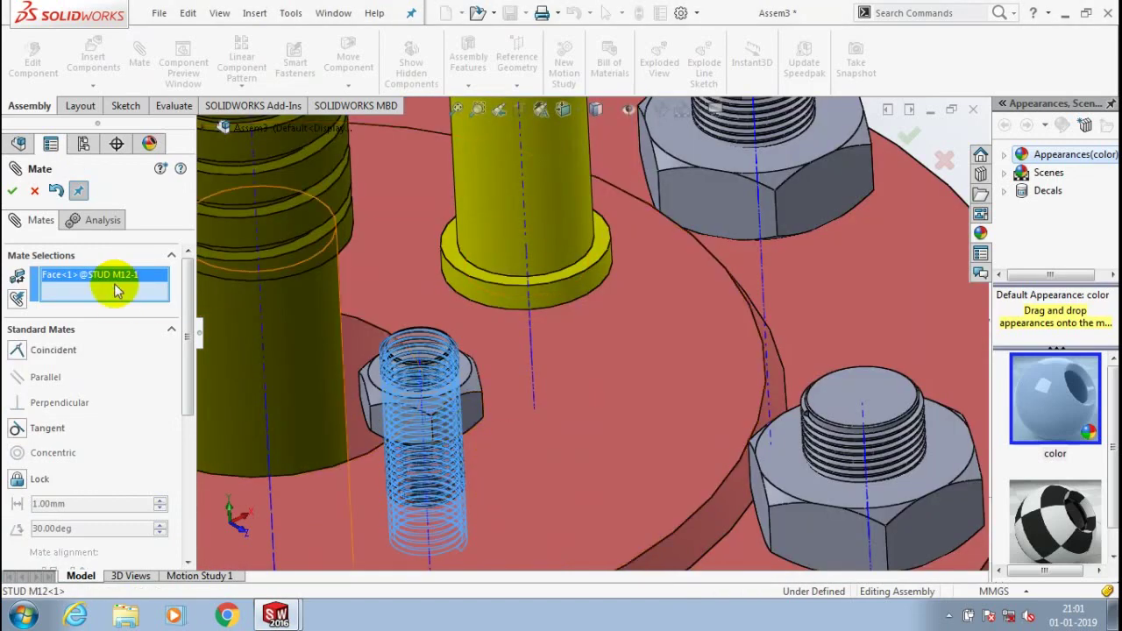
pyautogui.rightClick(125, 273)
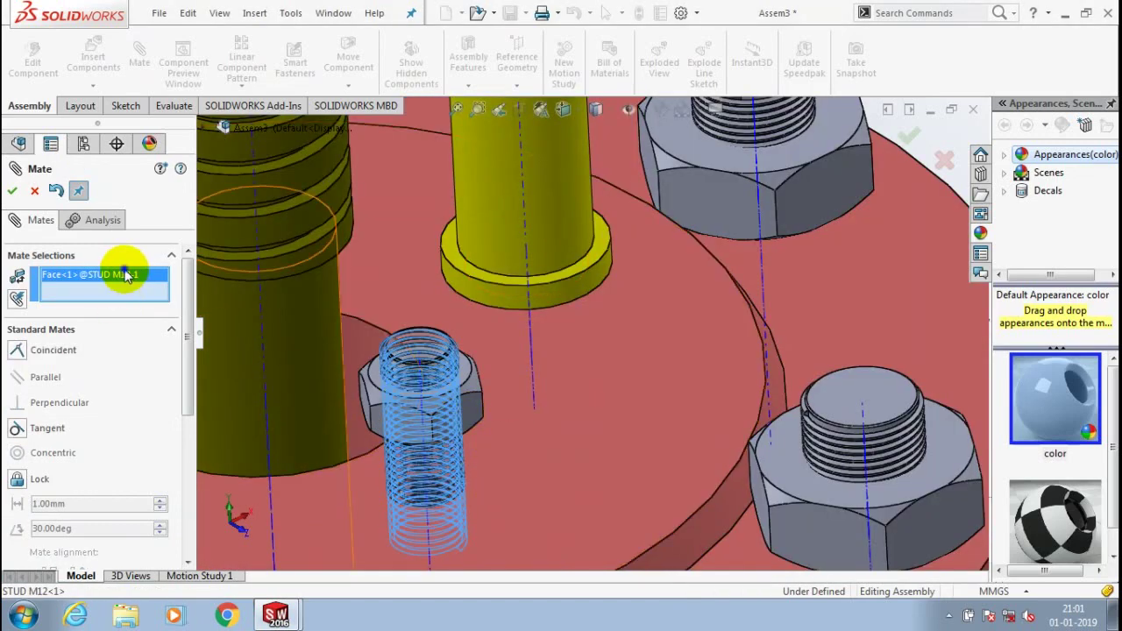
pyautogui.rightClick(127, 275)
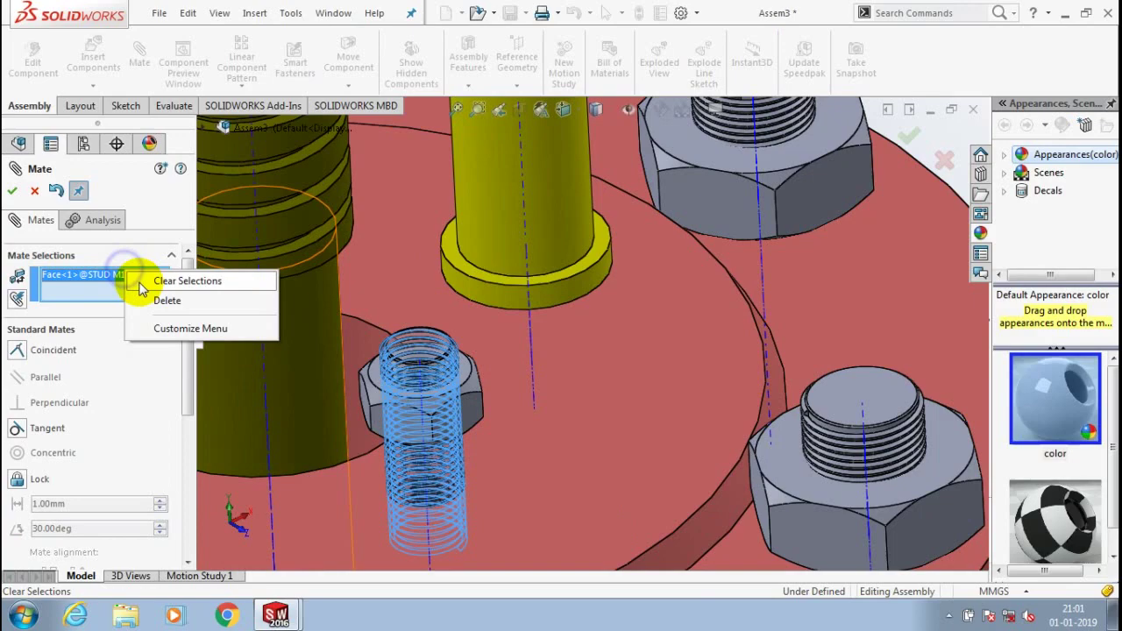
pyautogui.click(176, 281)
# Mate the M12 nut's lower circular edge coincident with the cover's raised top face, and finish mating
pyautogui.click(517, 443)
pyautogui.moveTo(517, 442); pyautogui.dragTo(502, 363, button='middle')
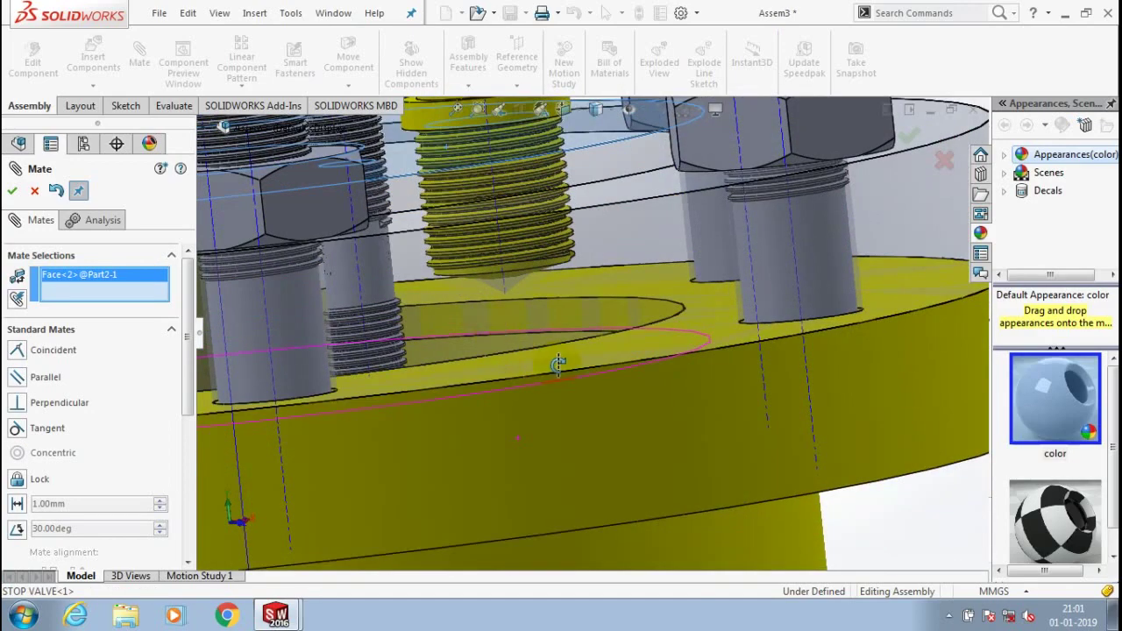
pyautogui.scroll(6, 570, 333)
pyautogui.scroll(-5, 503, 218)
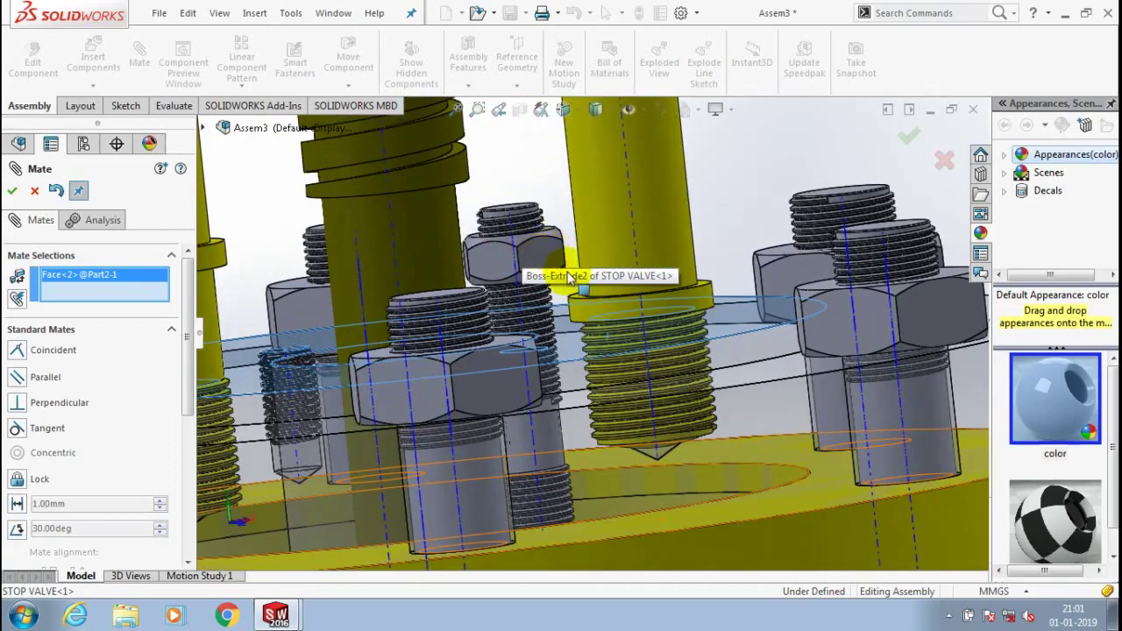
pyautogui.scroll(-10, 571, 278)
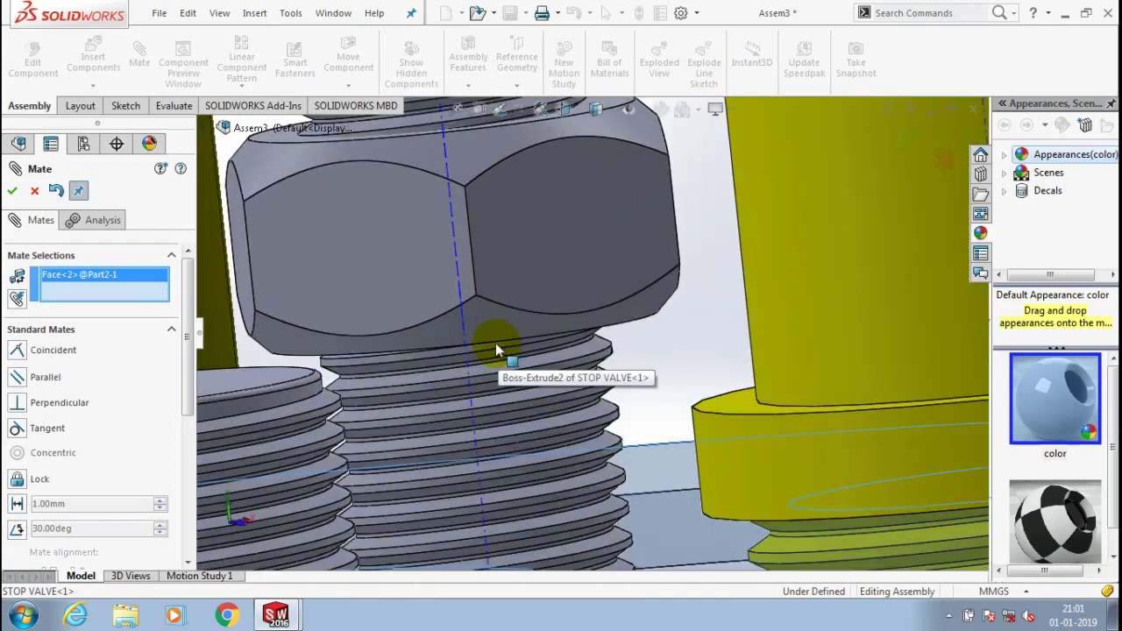
pyautogui.click(492, 349)
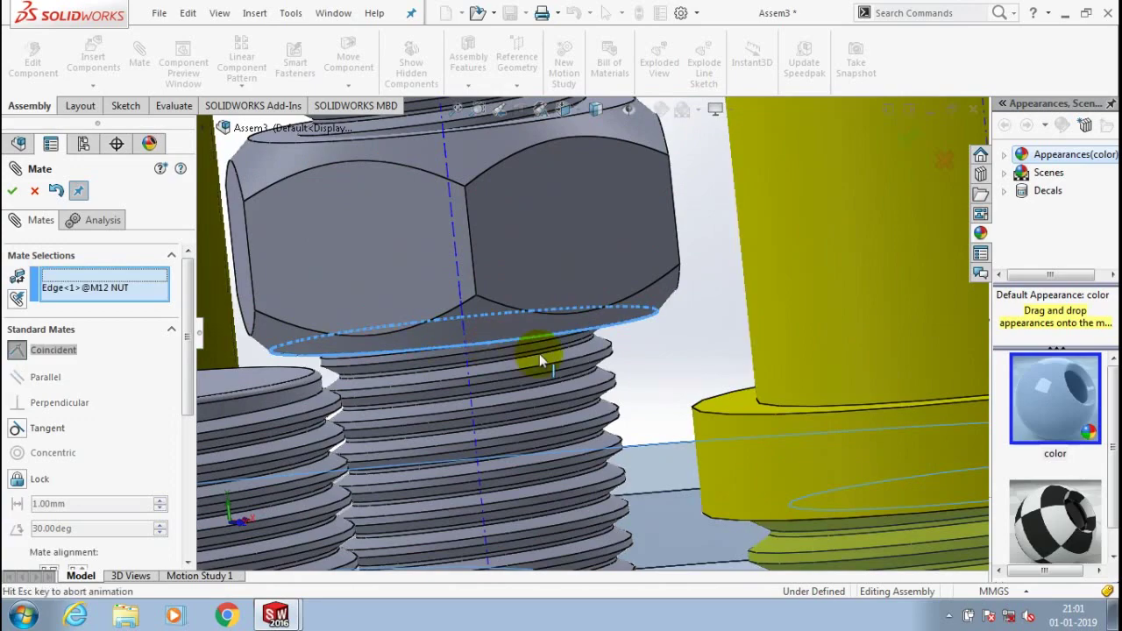
pyautogui.click(541, 359)
pyautogui.click(671, 379)
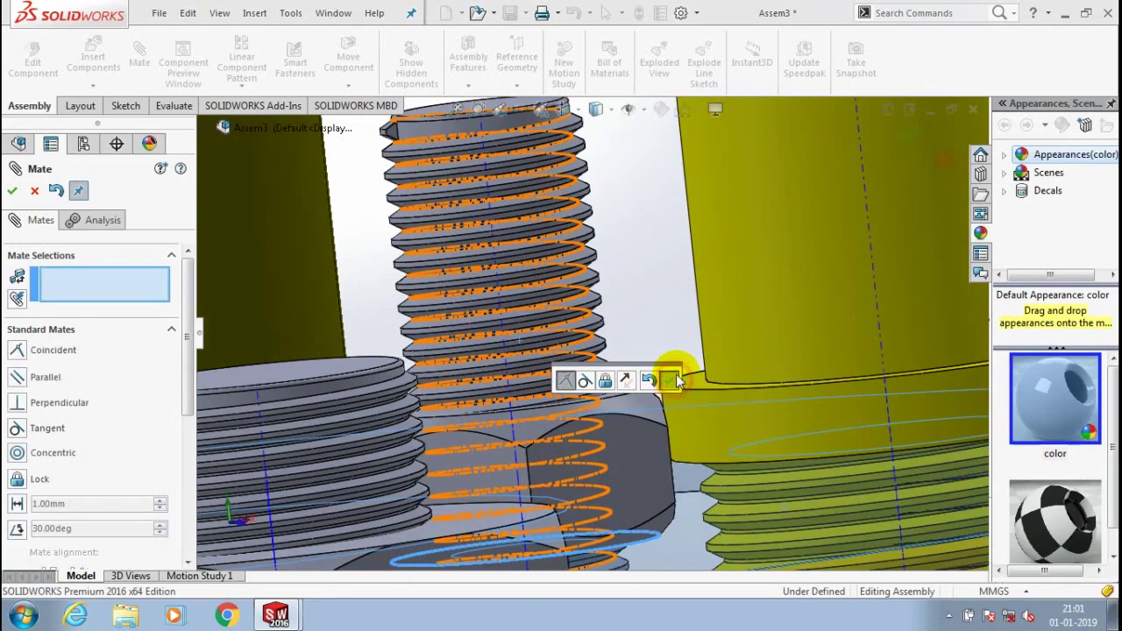
pyautogui.scroll(10, 656, 291)
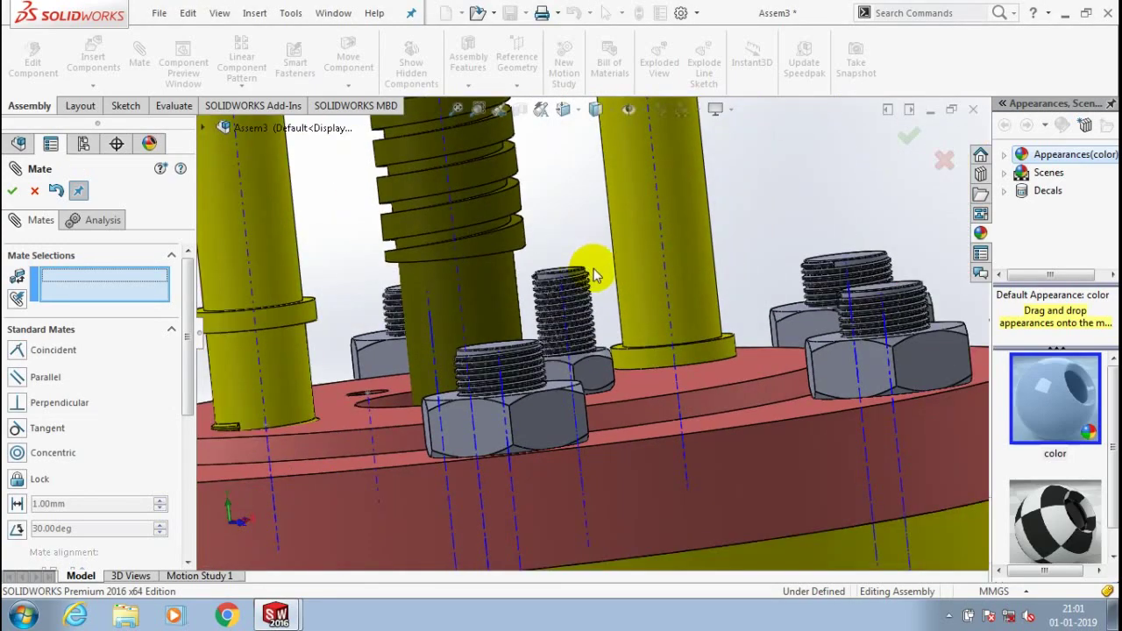
pyautogui.scroll(8, 594, 272)
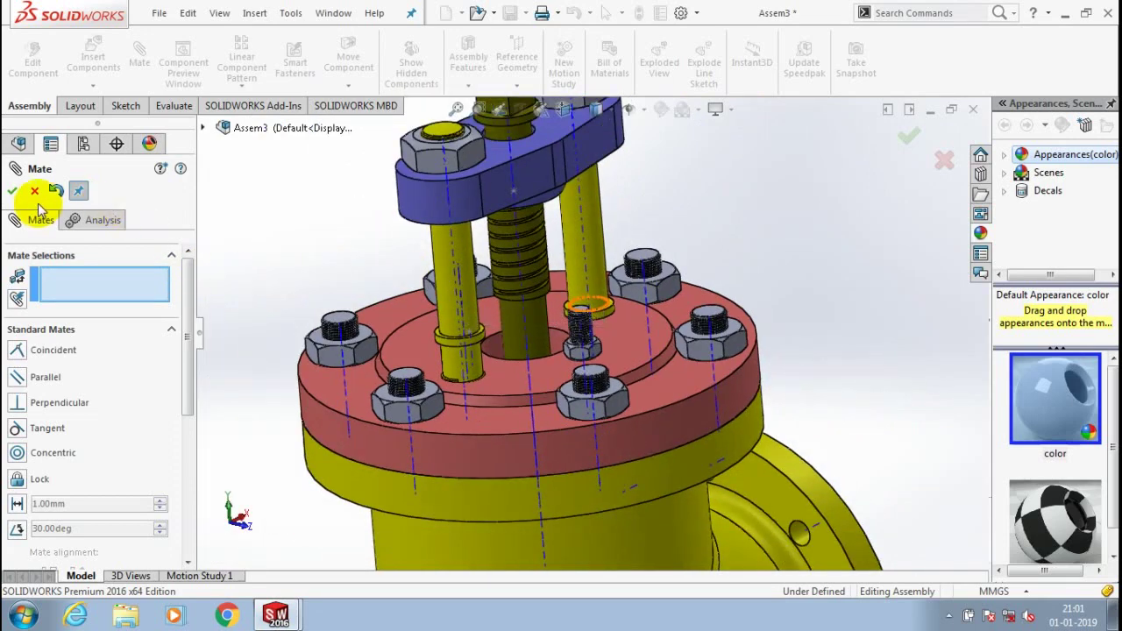
pyautogui.click(35, 192)
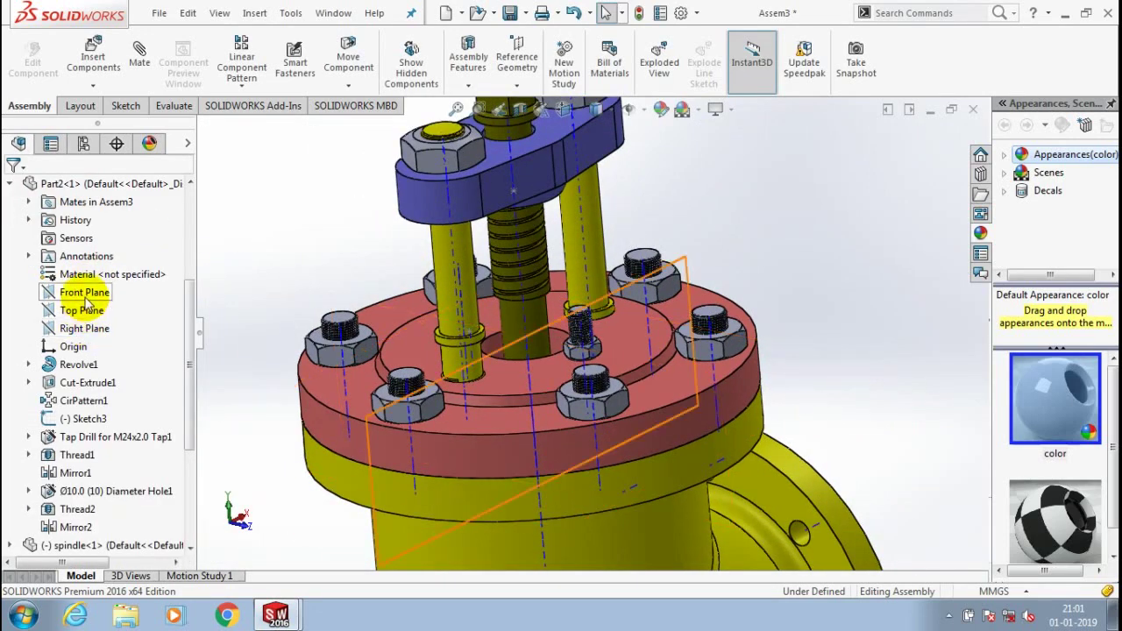
# Mirror the M12 nut and M12 stud about the cover's Front Plane
pyautogui.click(88, 293)
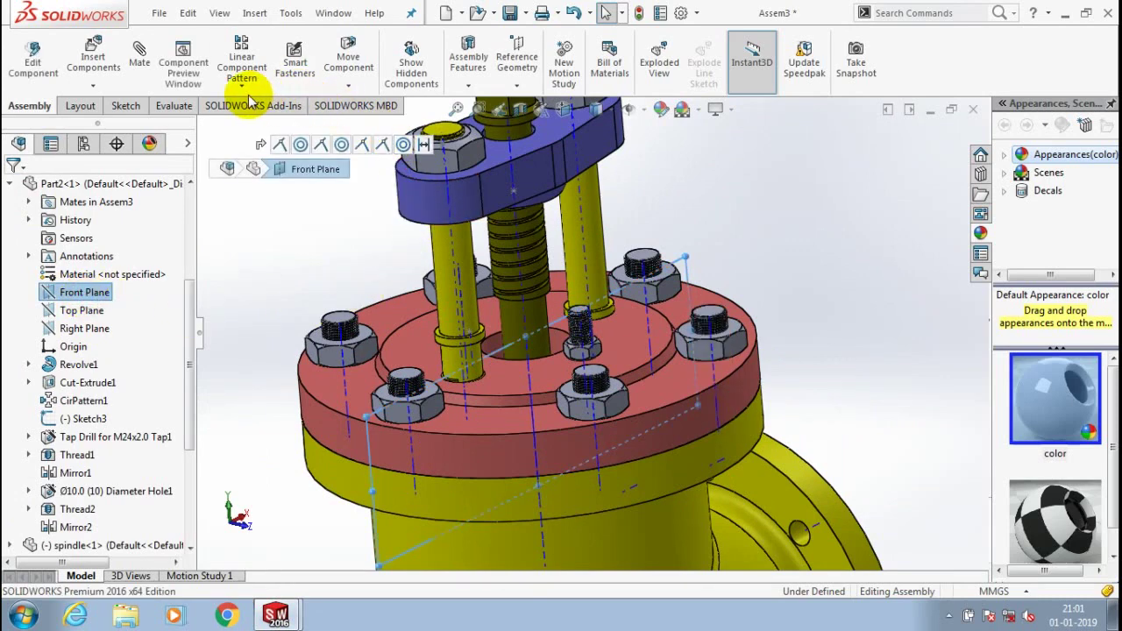
pyautogui.click(242, 84)
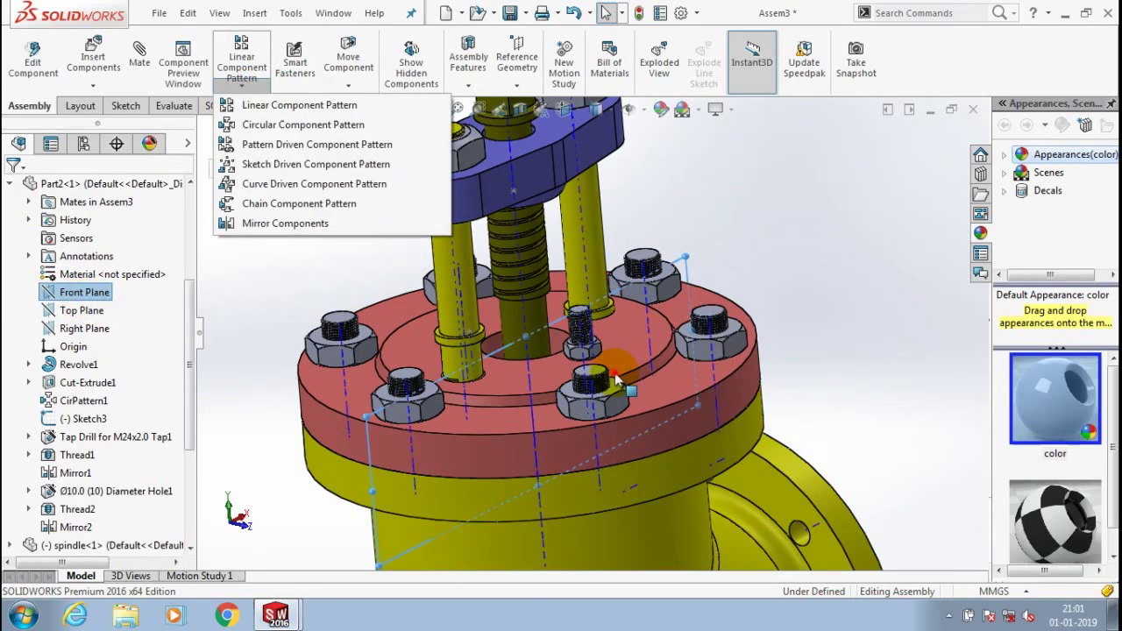
pyautogui.click(653, 408)
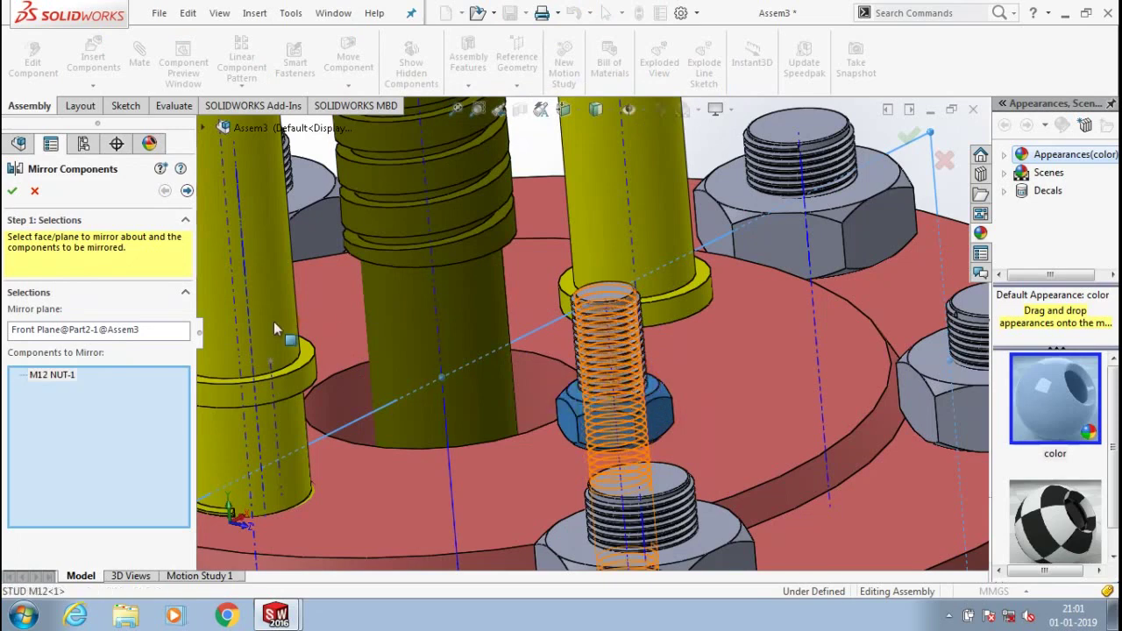
pyautogui.click(607, 344)
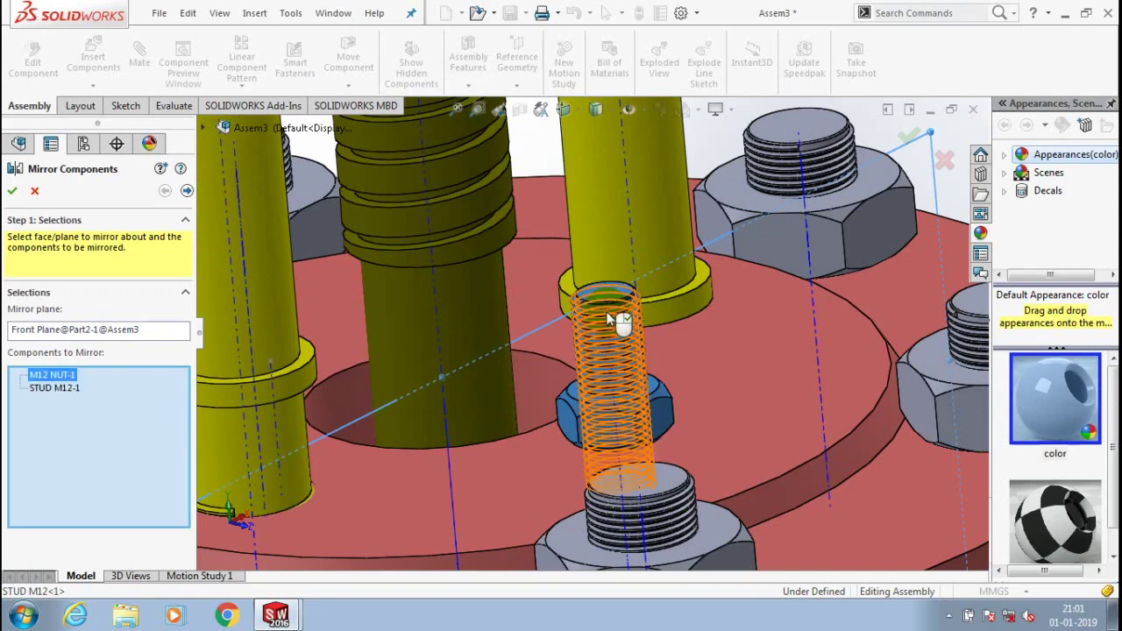
pyautogui.scroll(-2, 608, 318)
pyautogui.scroll(3, 609, 317)
pyautogui.click(37, 190)
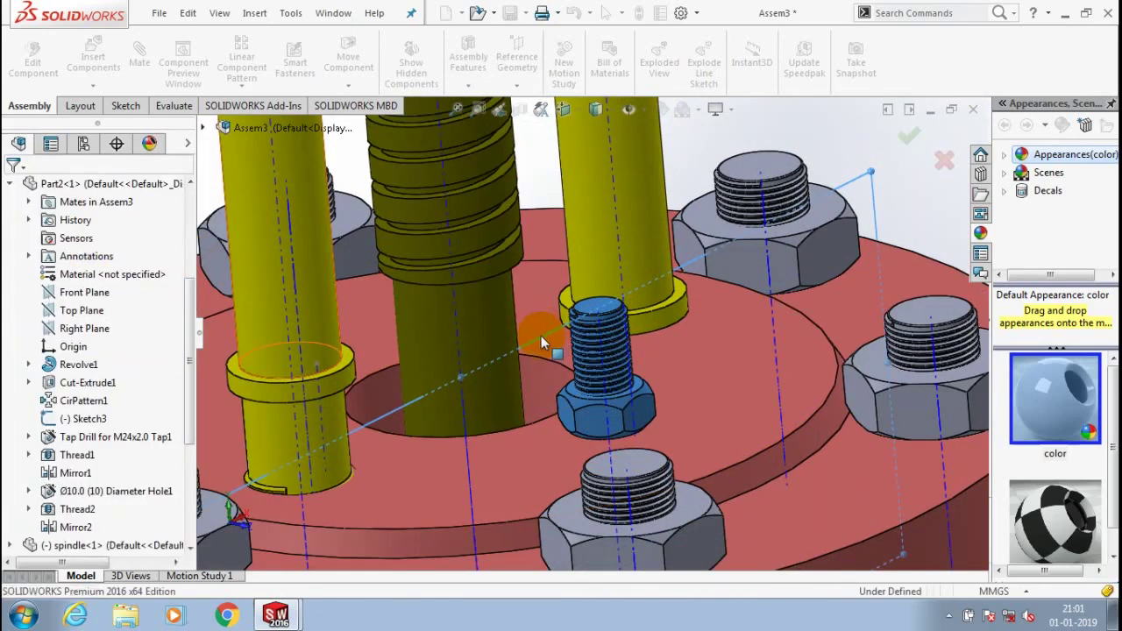
# Insert the gland part and place it in free space beside the valve
pyautogui.scroll(3, 454, 381)
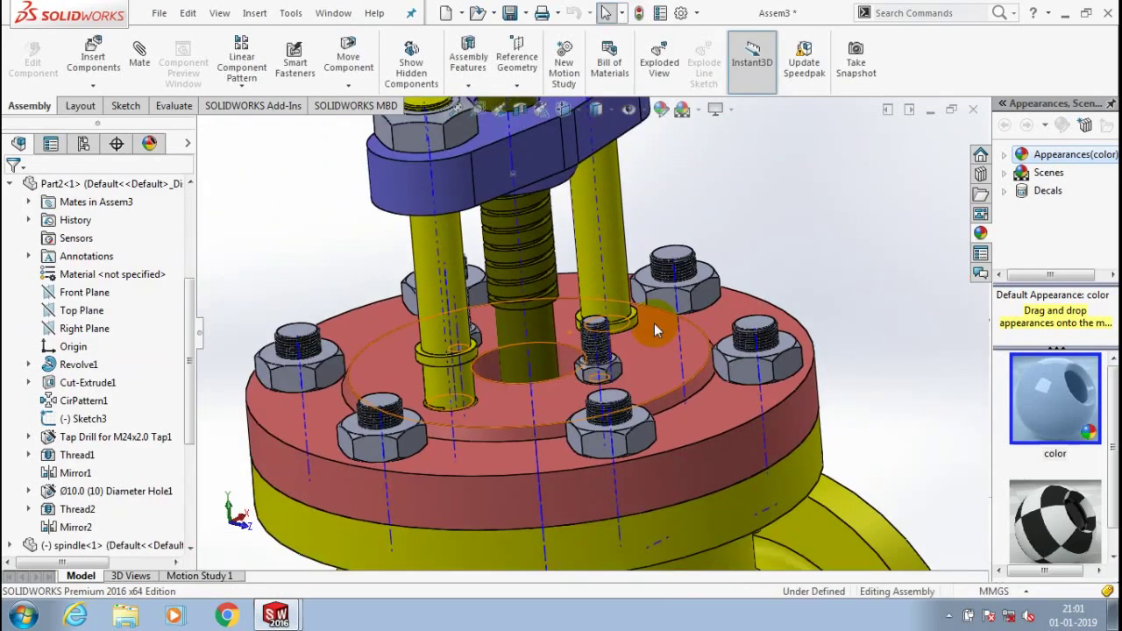
pyautogui.scroll(-5, 616, 316)
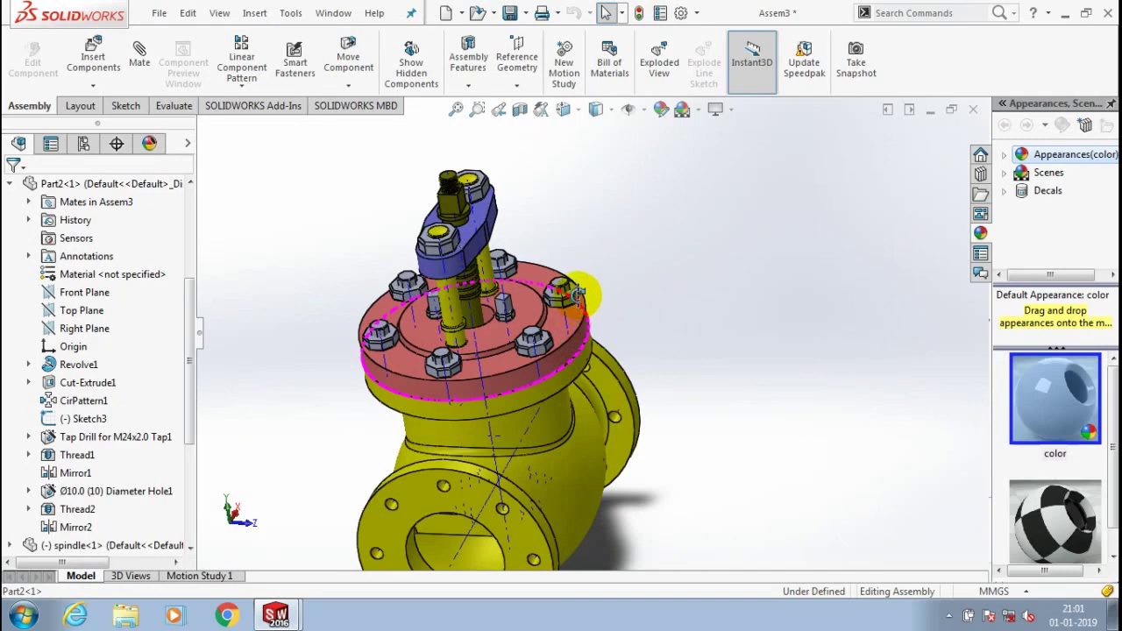
pyautogui.moveTo(581, 277); pyautogui.dragTo(587, 281, button='middle')
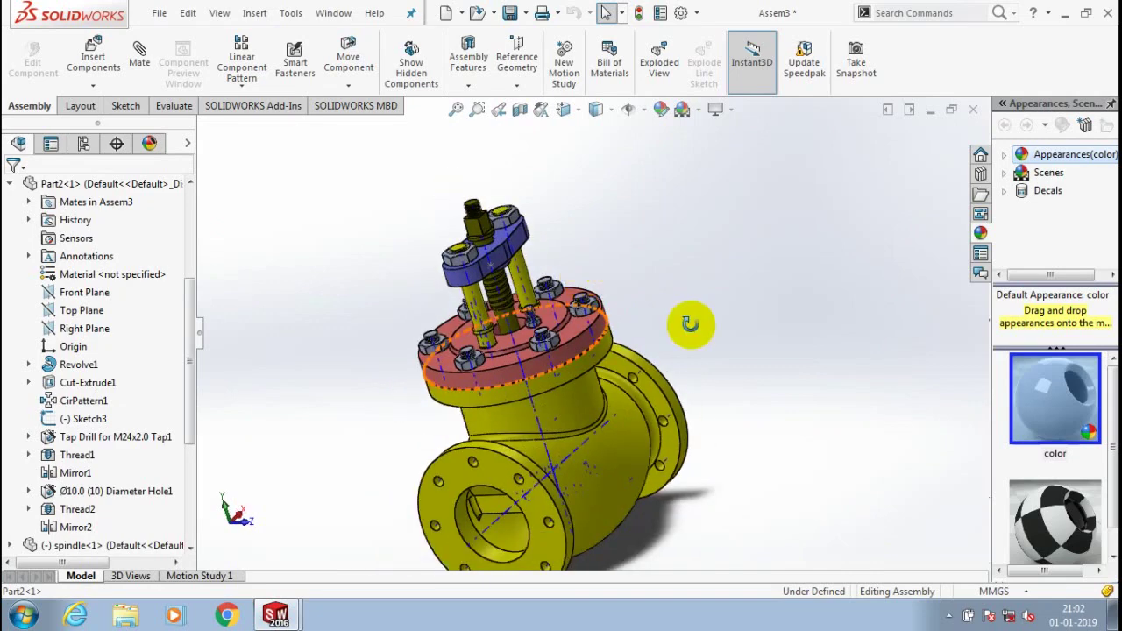
pyautogui.moveTo(690, 324); pyautogui.dragTo(743, 328, button='middle')
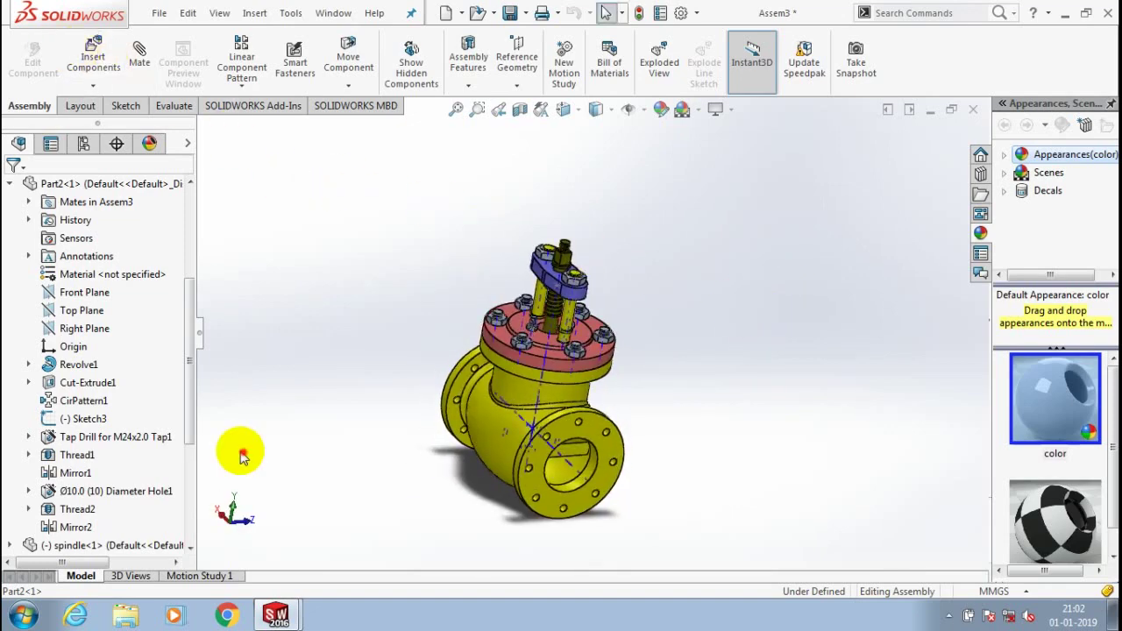
pyautogui.click(88, 473)
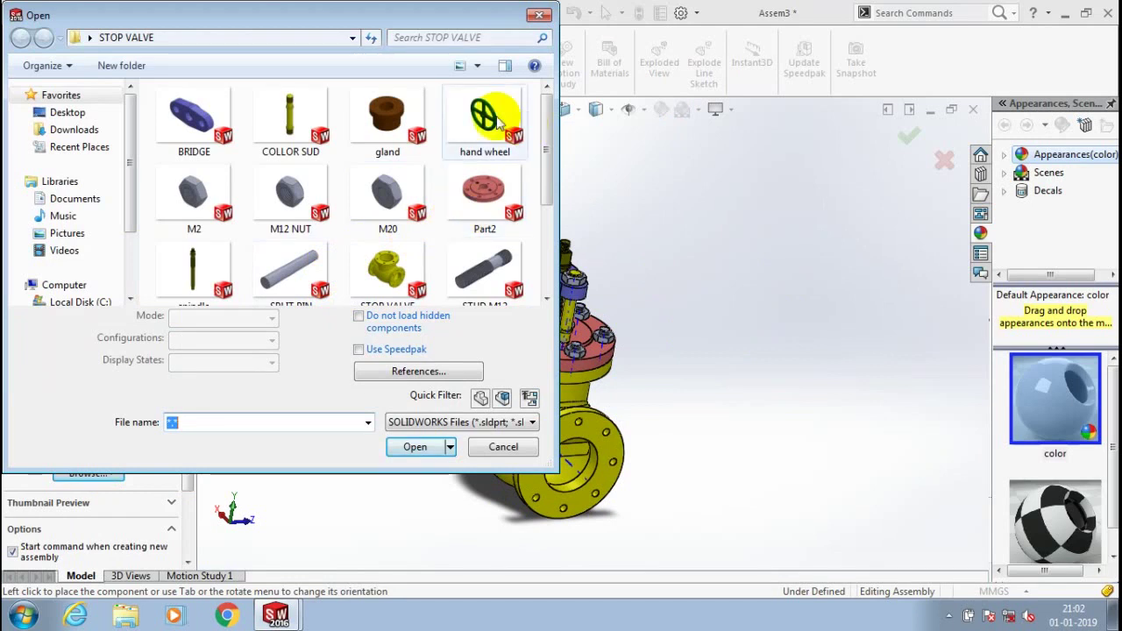
pyautogui.click(387, 118)
pyautogui.click(419, 446)
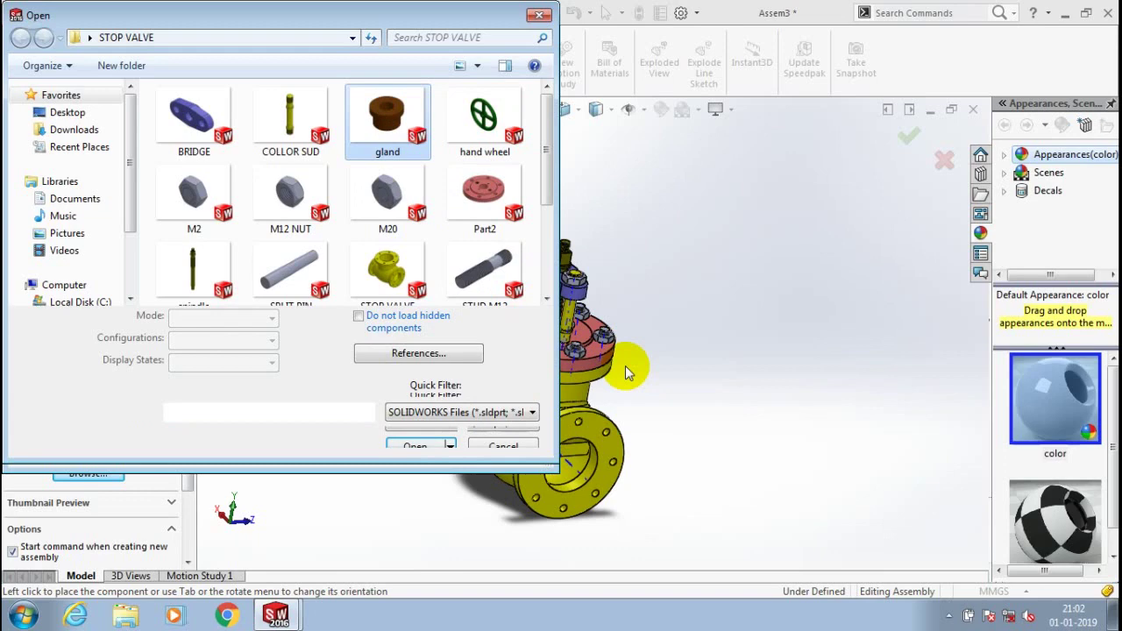
pyautogui.click(412, 421)
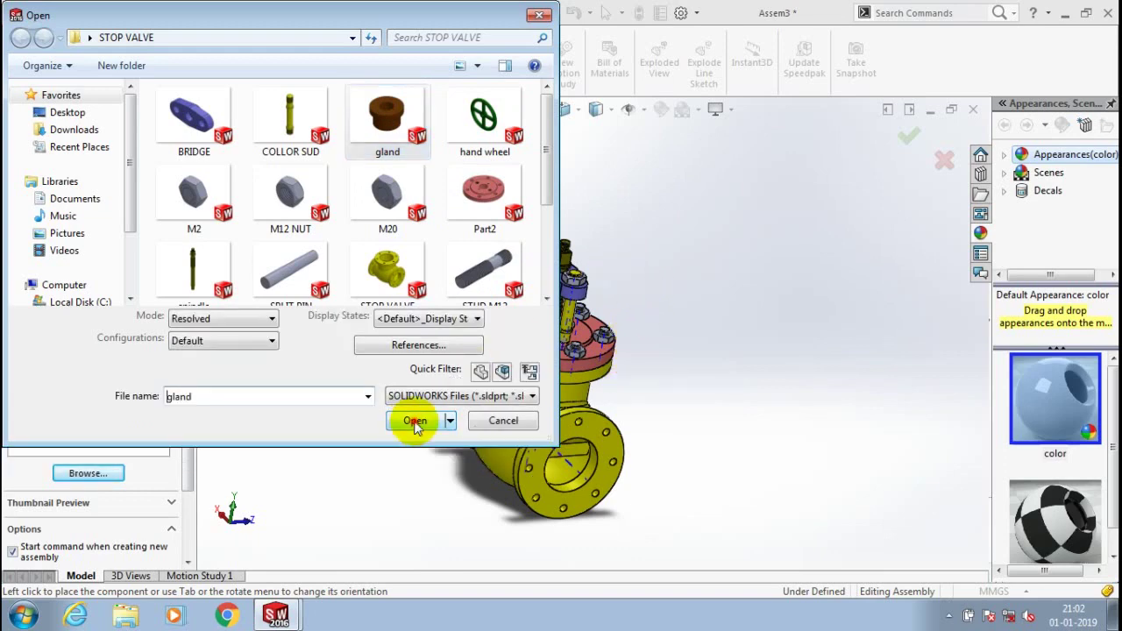
pyautogui.click(701, 292)
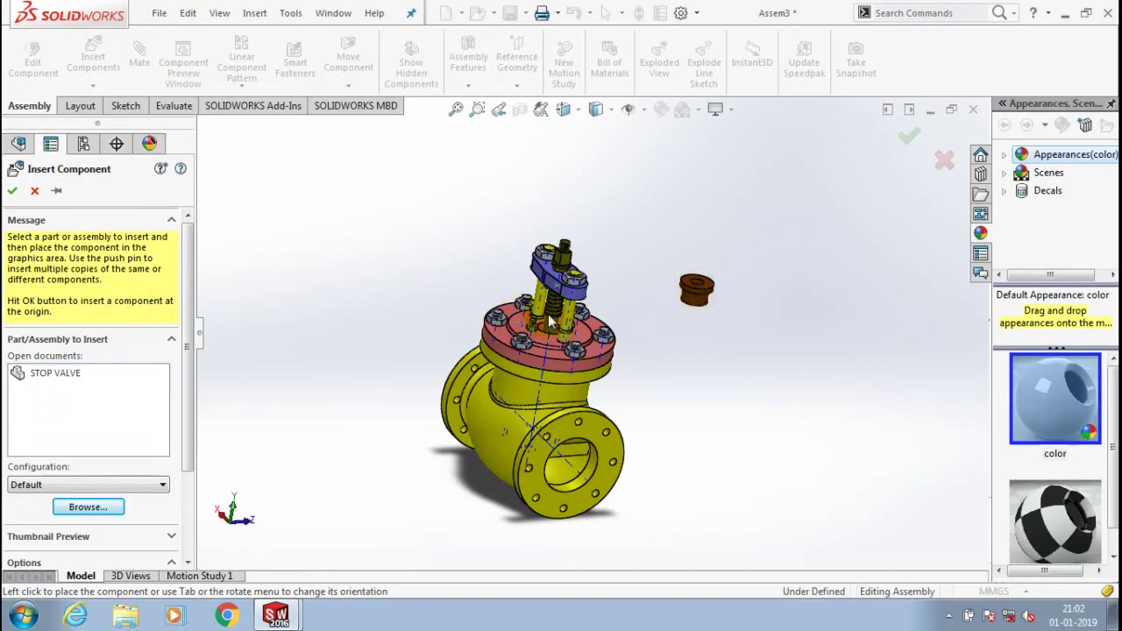
# Mate the gland's lower cylindrical face concentric with the cover's central bore
pyautogui.scroll(-5, 548, 316)
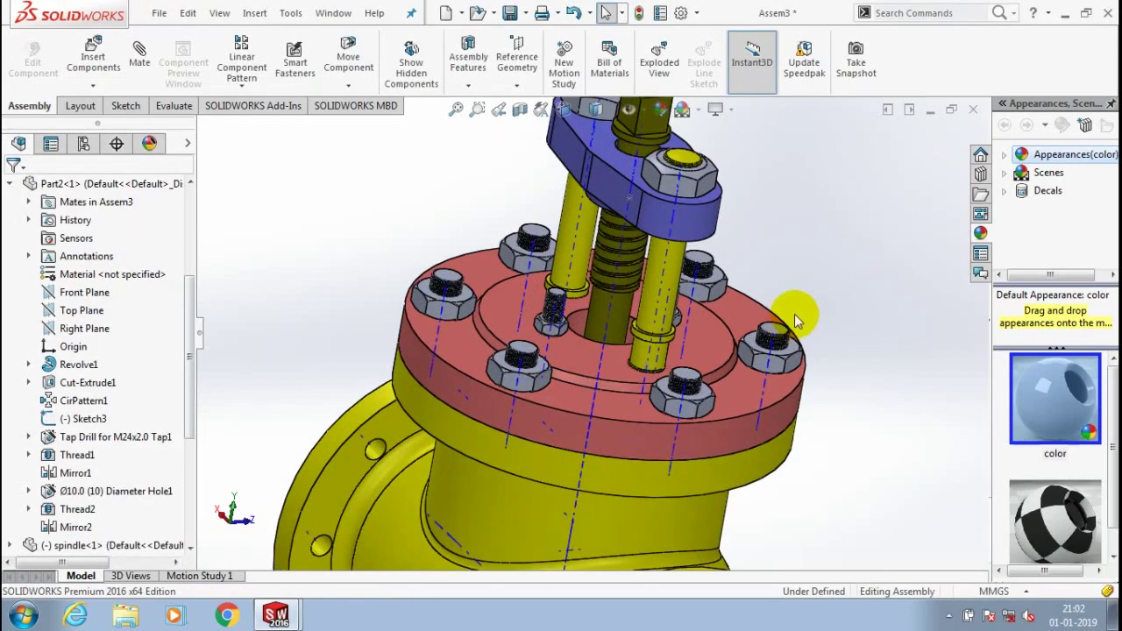
pyautogui.scroll(-3, 643, 337)
pyautogui.click(568, 332)
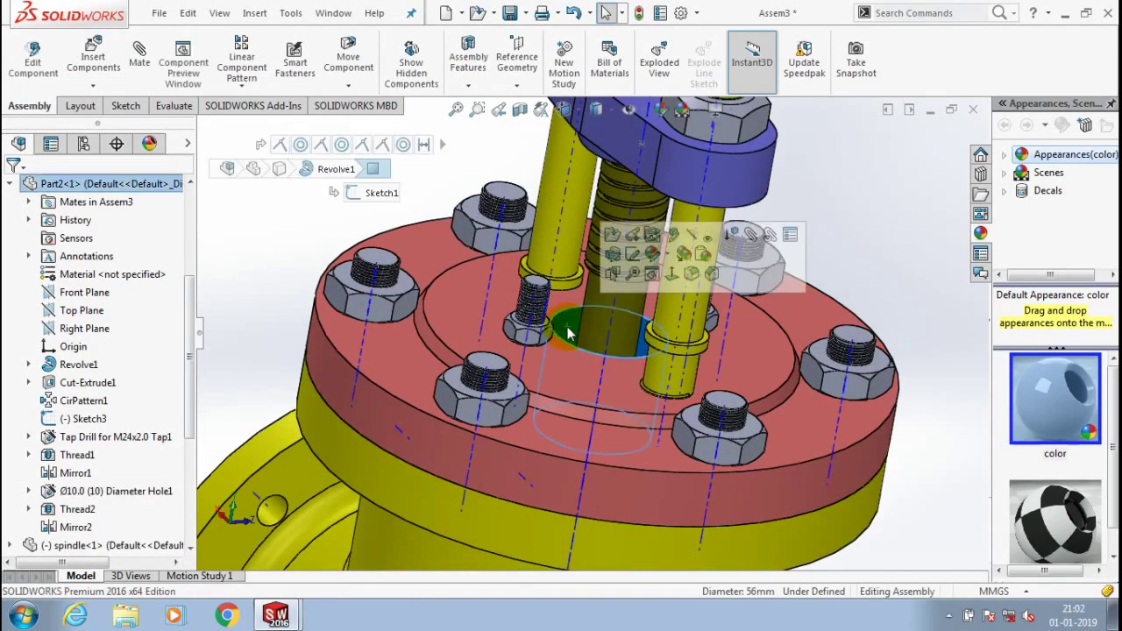
pyautogui.rightClick(568, 331)
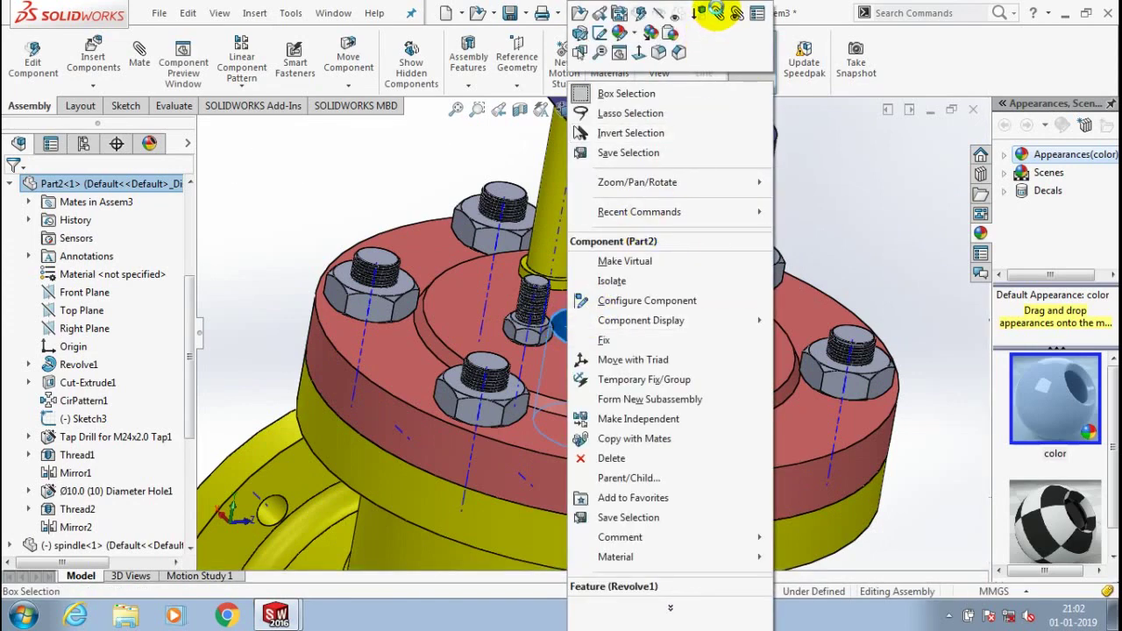
pyautogui.click(717, 10)
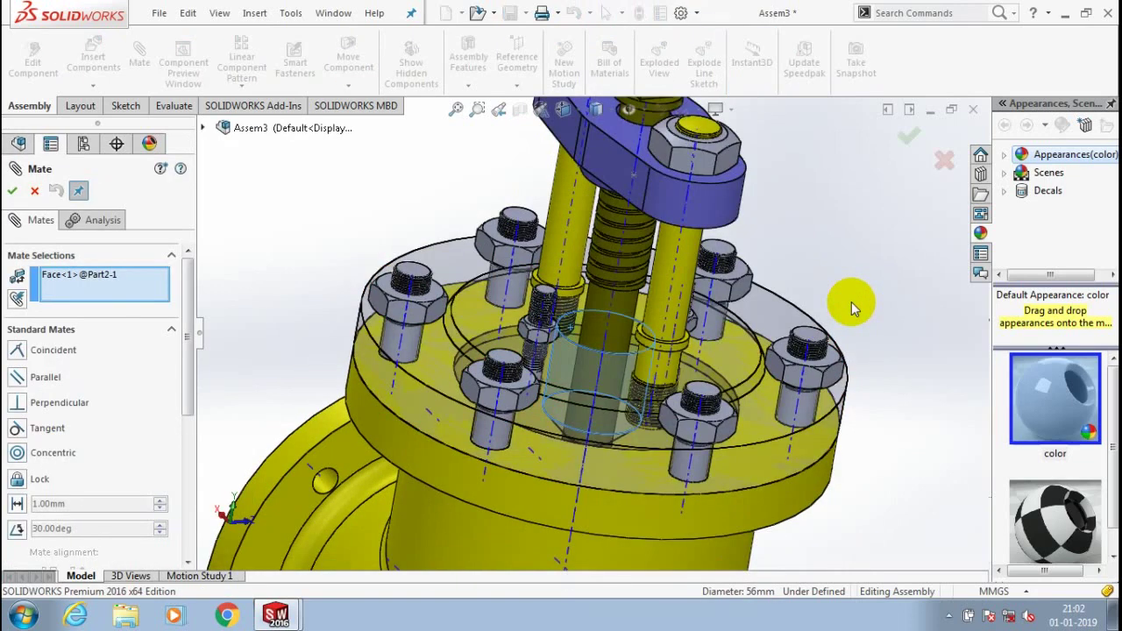
pyautogui.keyDown('ctrl'); pyautogui.moveTo(851, 301); pyautogui.dragTo(574, 347, button='middle'); pyautogui.keyUp('ctrl')
pyautogui.click(894, 283)
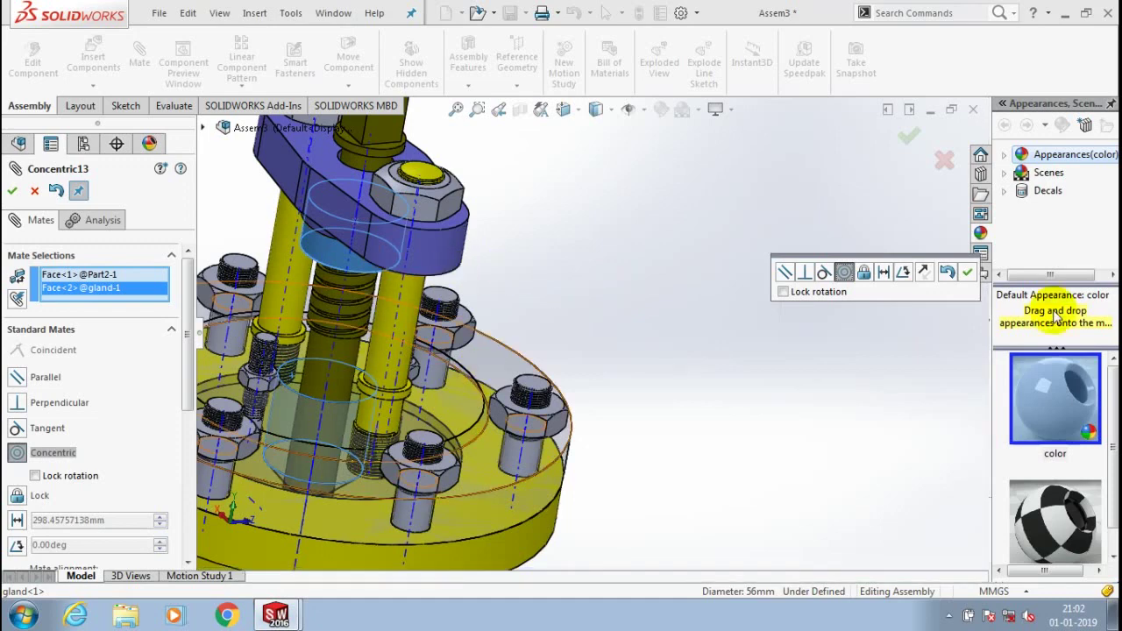
pyautogui.click(967, 272)
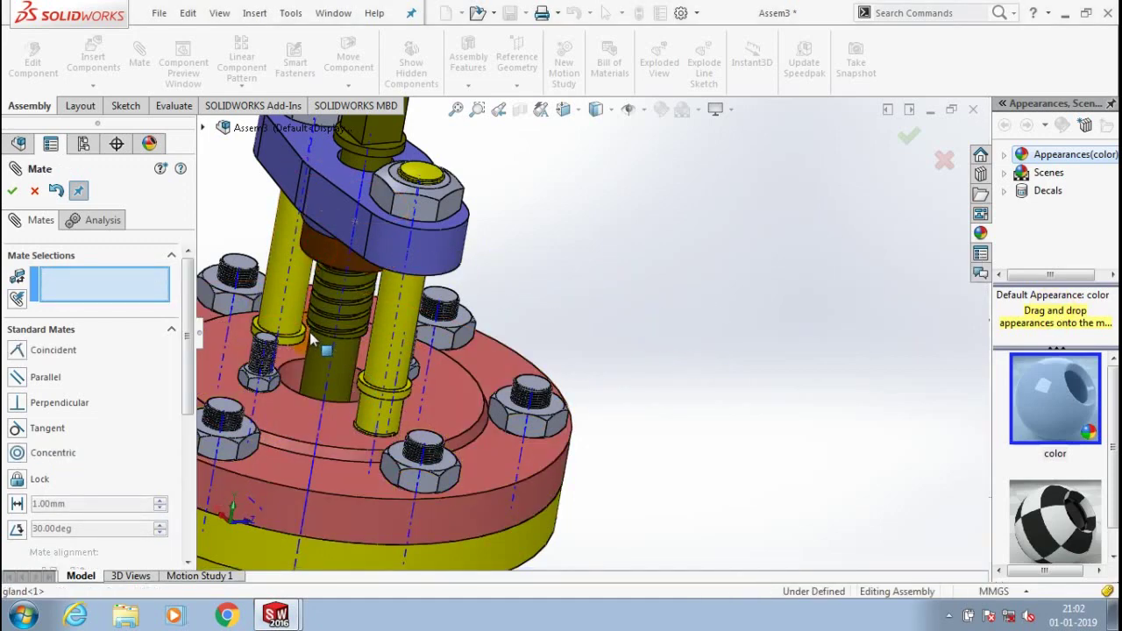
# Slide the gland down along the spindle from the bridge into the cover's central bore
pyautogui.click(326, 253)
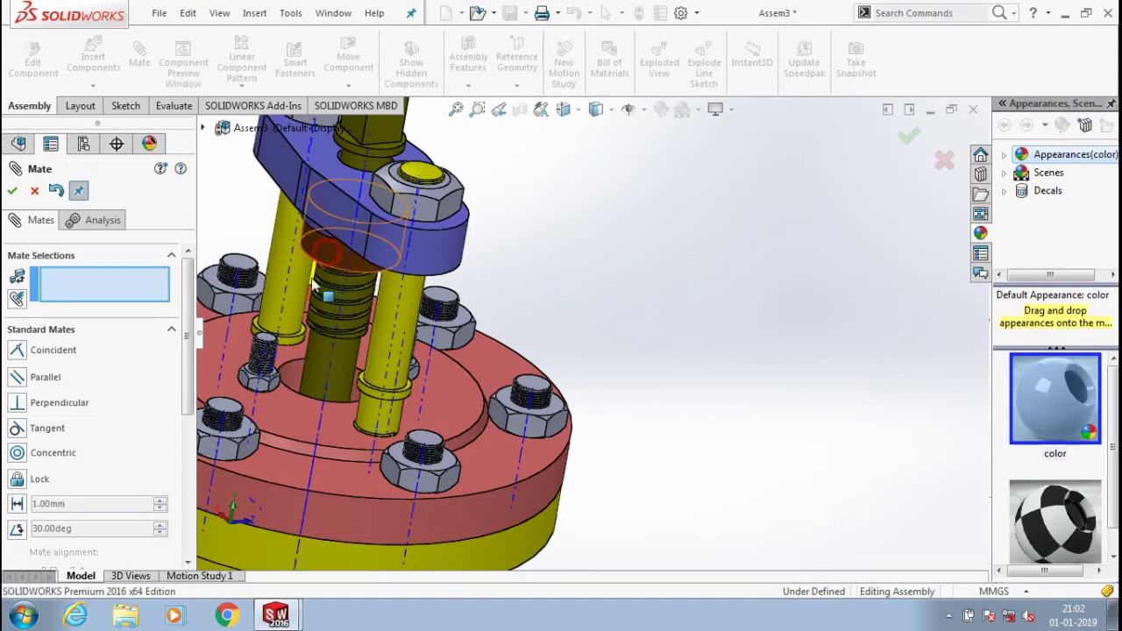
pyautogui.moveTo(298, 382); pyautogui.dragTo(514, 314)
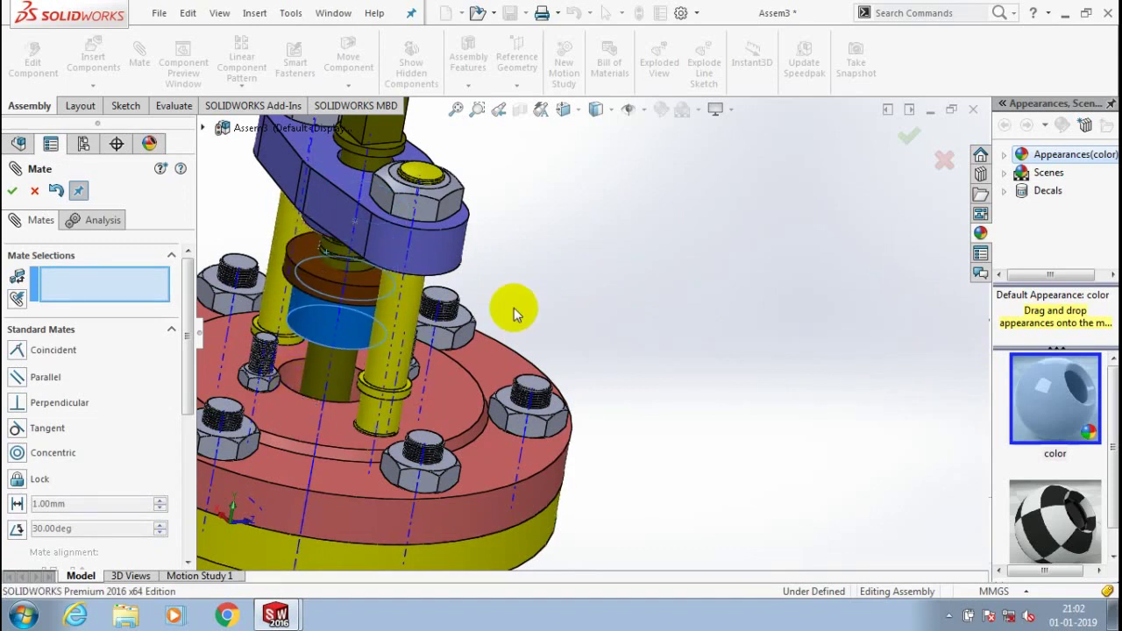
pyautogui.scroll(1, 514, 308)
pyautogui.moveTo(400, 387); pyautogui.dragTo(368, 381)
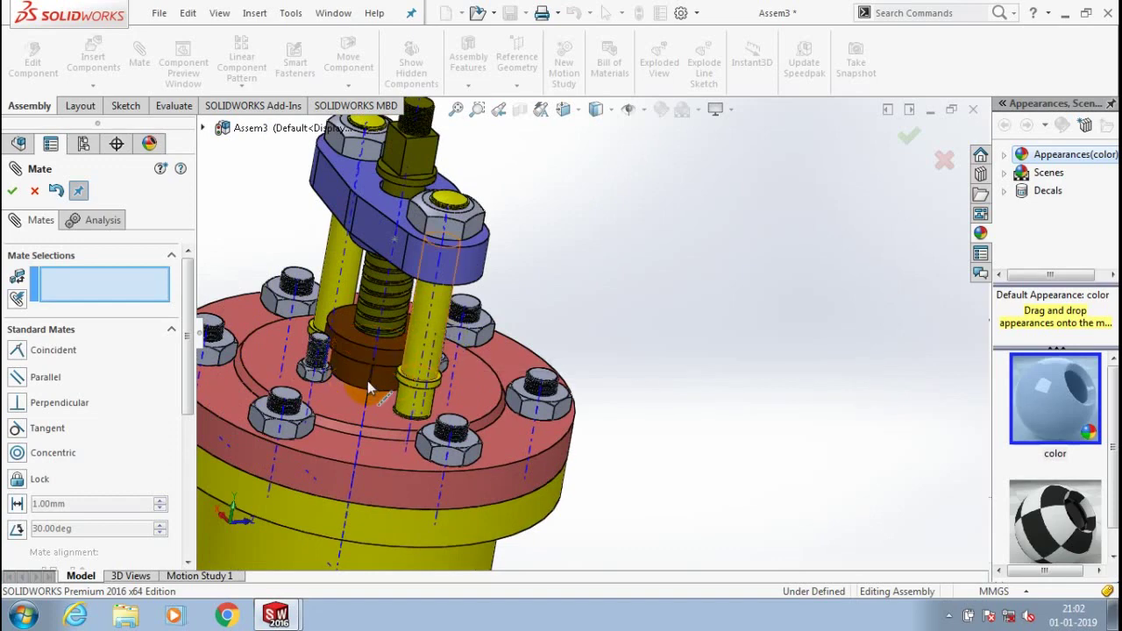
# Add a 1 mm distance mate between the cover's raised top face and the underside of the gland's flange
pyautogui.scroll(-2, 368, 394)
pyautogui.click(370, 424)
pyautogui.moveTo(390, 346); pyautogui.dragTo(465, 301, button='middle')
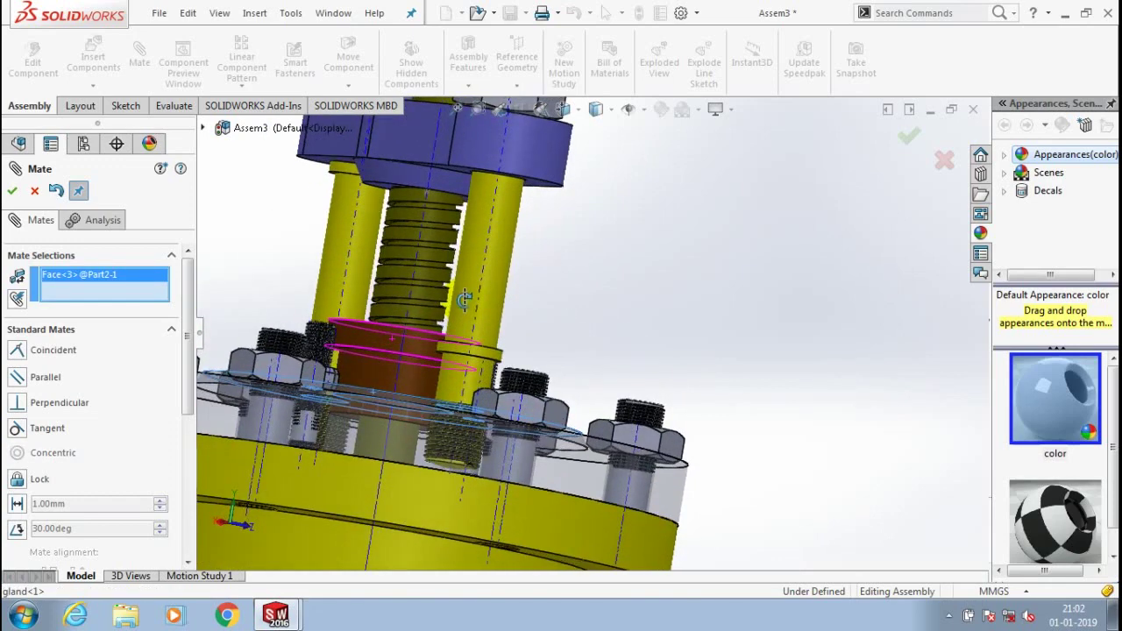
pyautogui.scroll(-5, 498, 319)
pyautogui.click(498, 319)
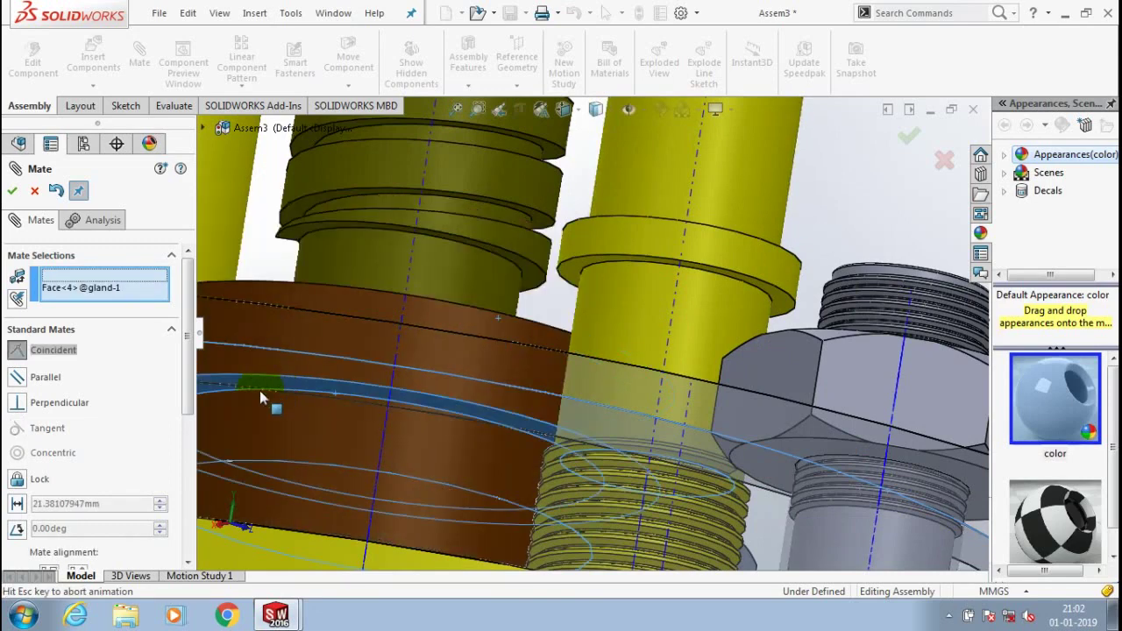
pyautogui.click(18, 504)
pyautogui.write('1')
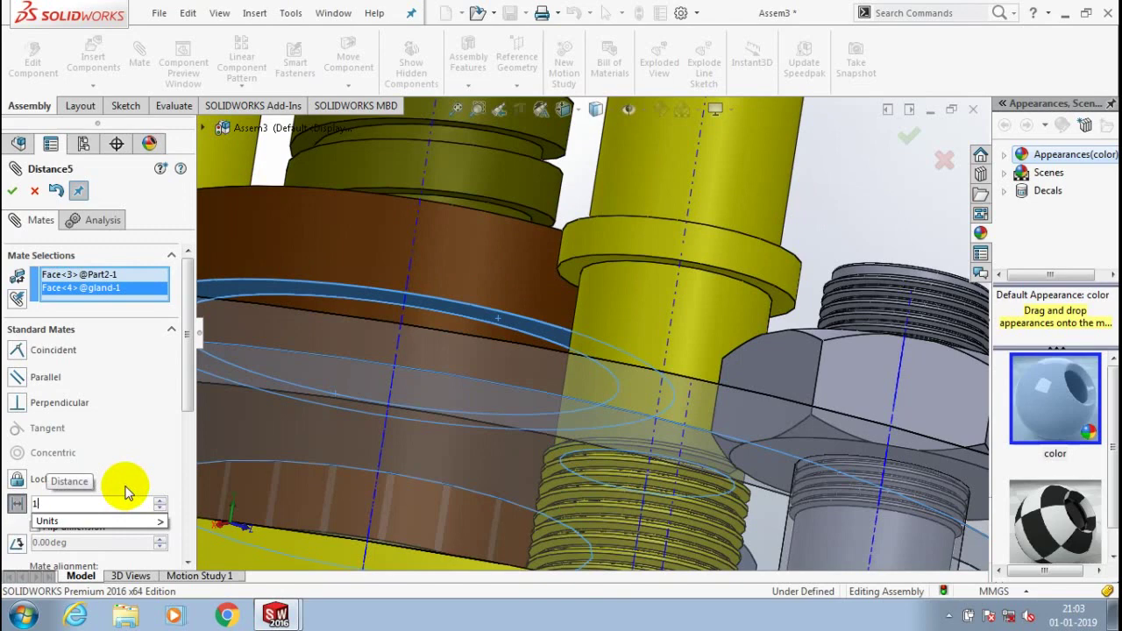
pyautogui.press('Return')
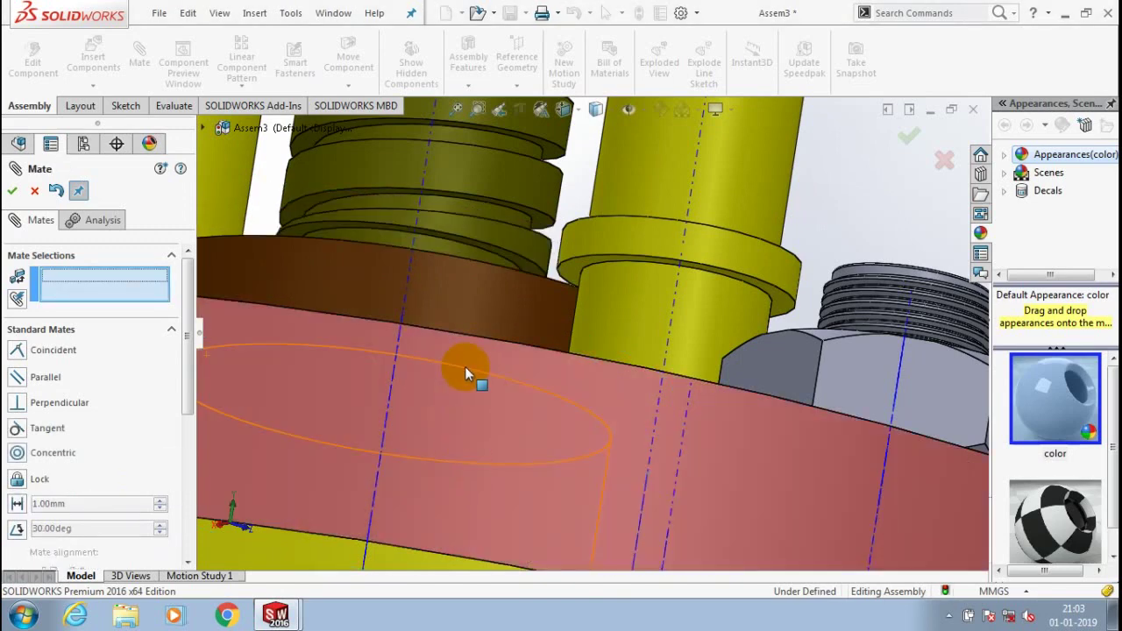
# Finish mating, then insert the hand wheel part and place it in free space beside the valve
pyautogui.press('f')
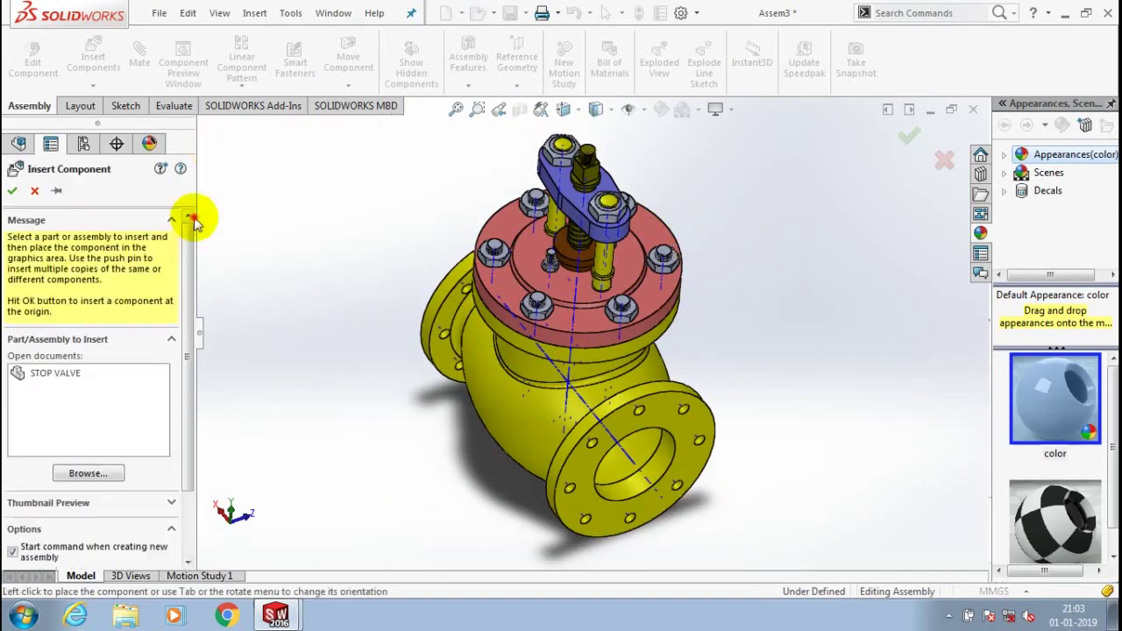
pyautogui.click(92, 473)
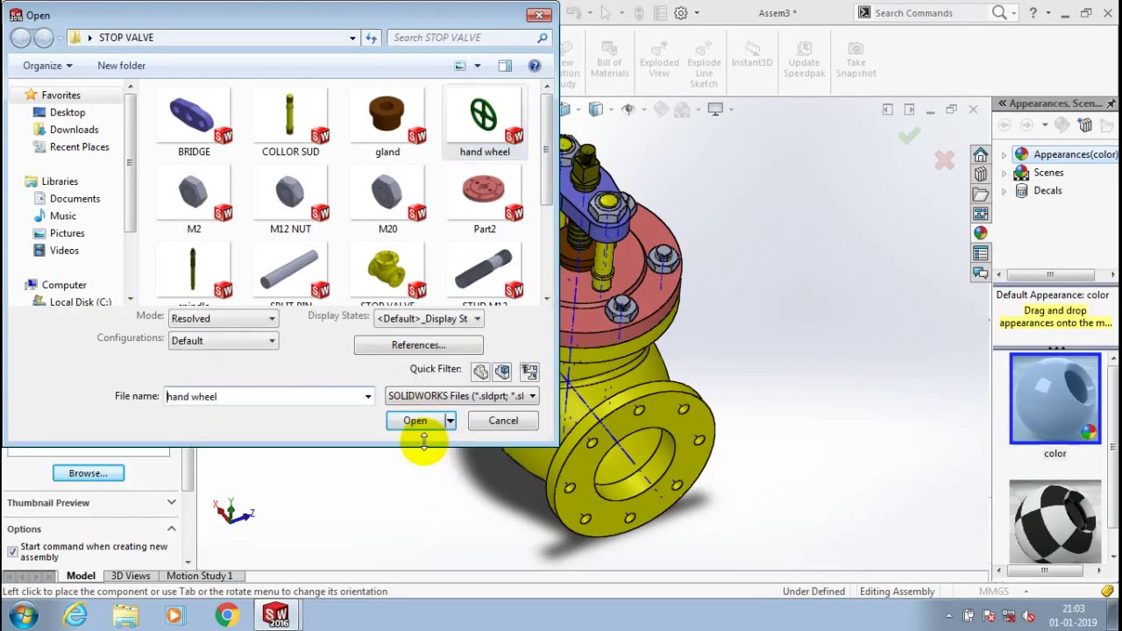
pyautogui.click(419, 422)
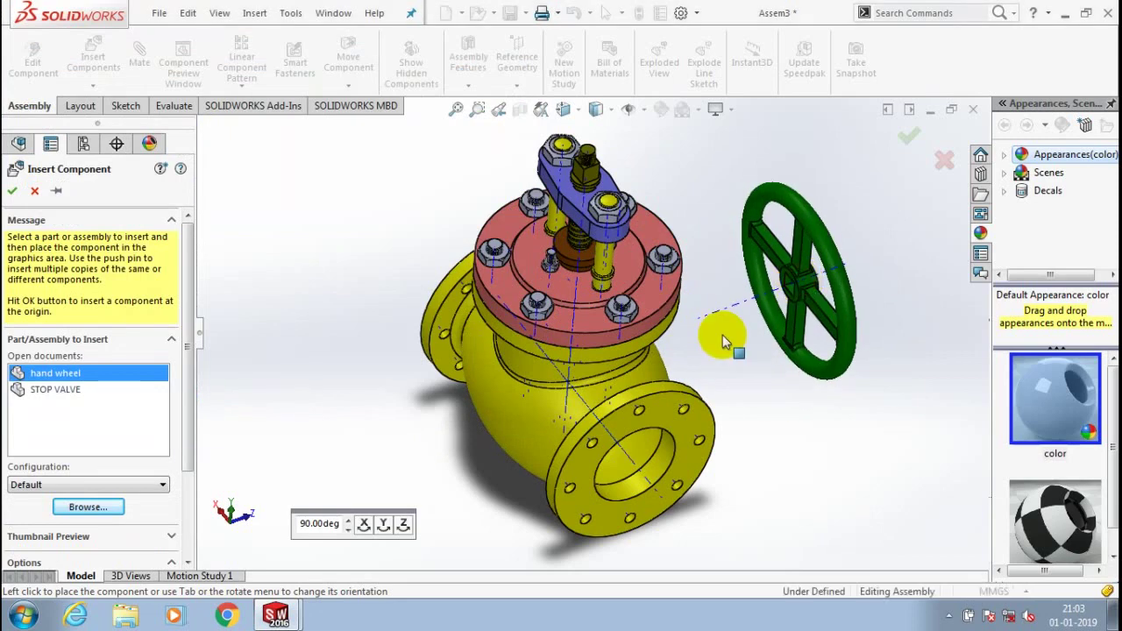
pyautogui.click(723, 335)
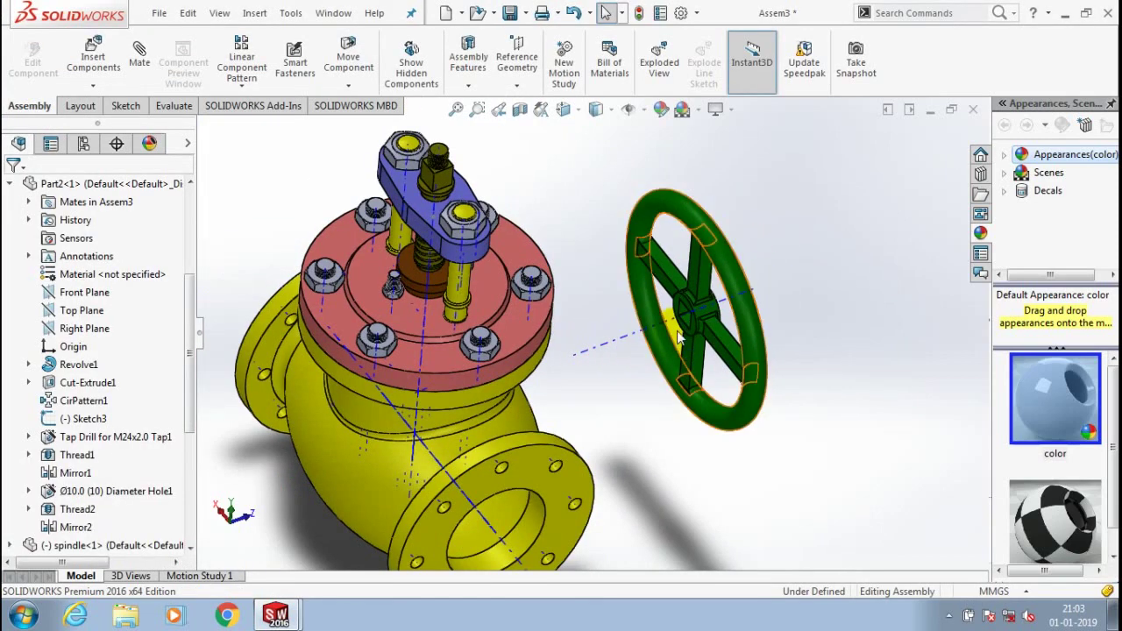
# Try to mate the hand wheel's hub concentric with the valve body's upper flange, and move the wheel higher beside the valve
pyautogui.scroll(-3, 699, 317)
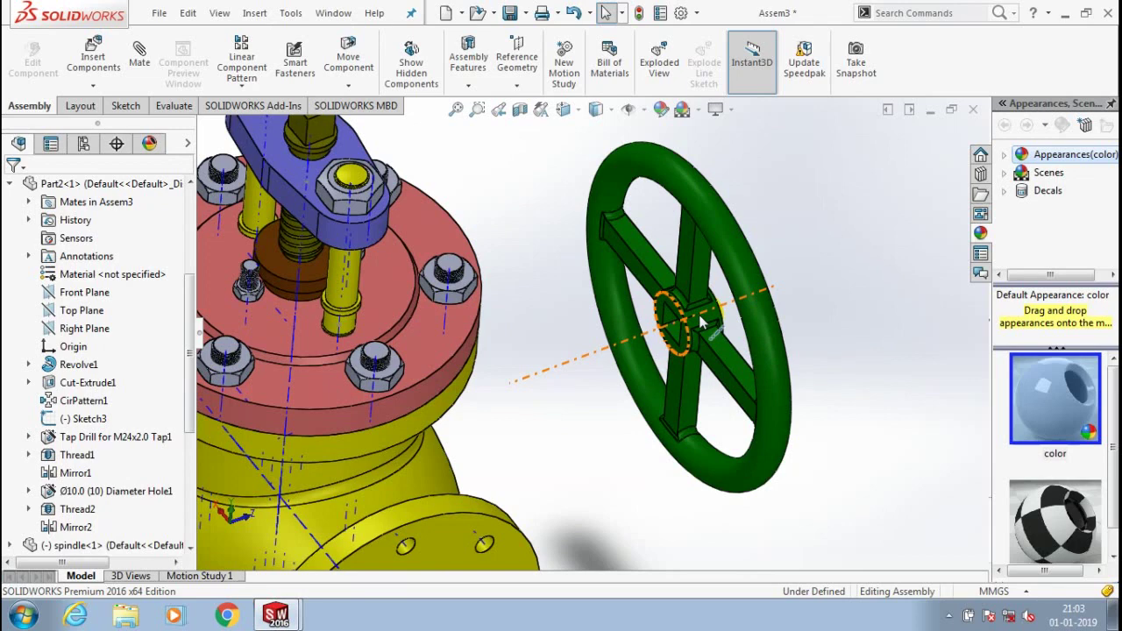
pyautogui.click(701, 321)
pyautogui.click(145, 73)
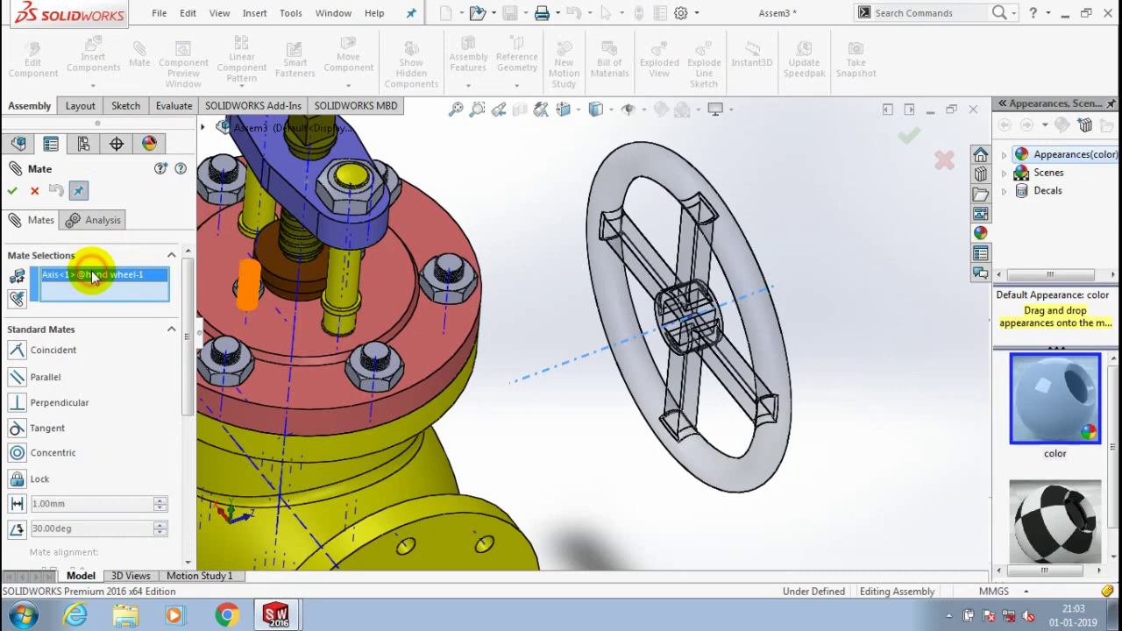
pyautogui.click(642, 355)
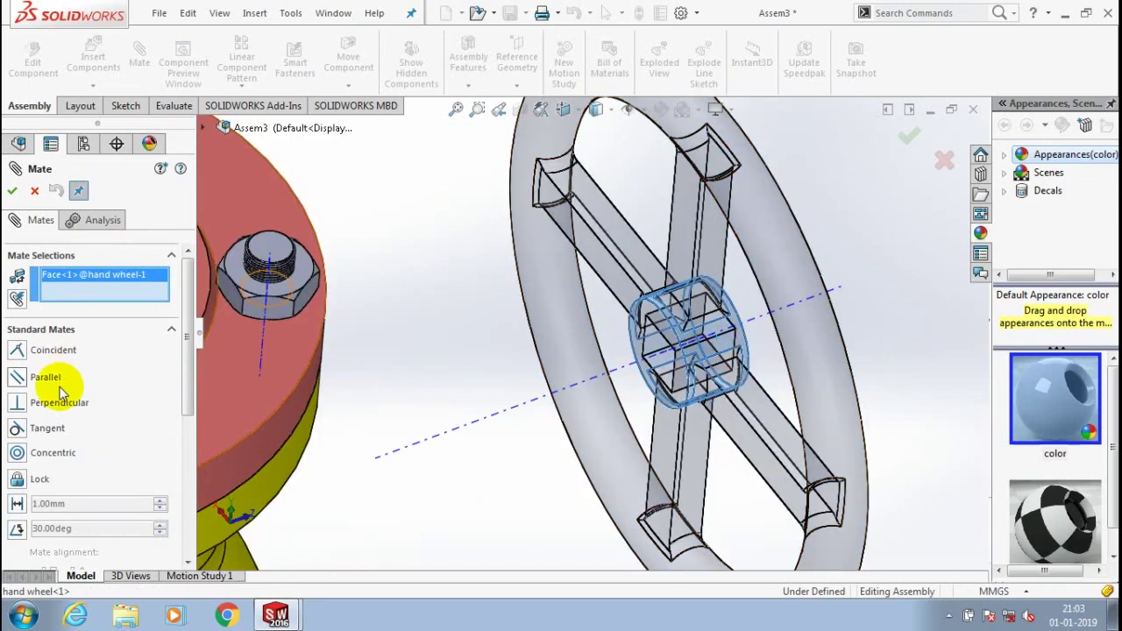
pyautogui.scroll(5, 289, 218)
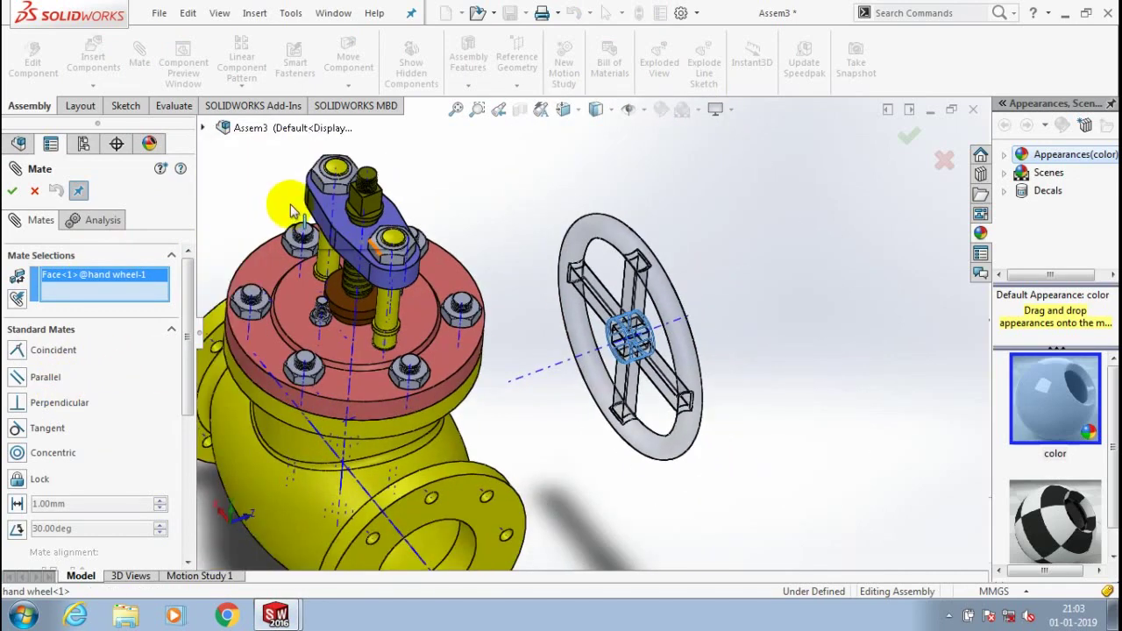
pyautogui.scroll(-2, 312, 218)
pyautogui.scroll(-3, 389, 373)
pyautogui.scroll(2, 529, 441)
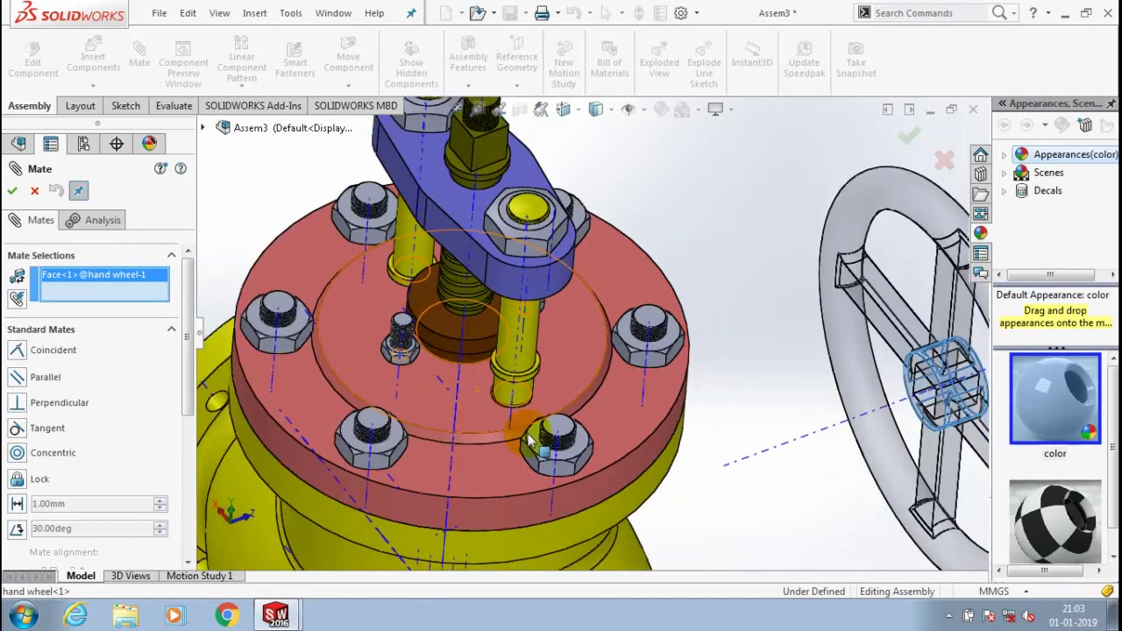
pyautogui.click(656, 488)
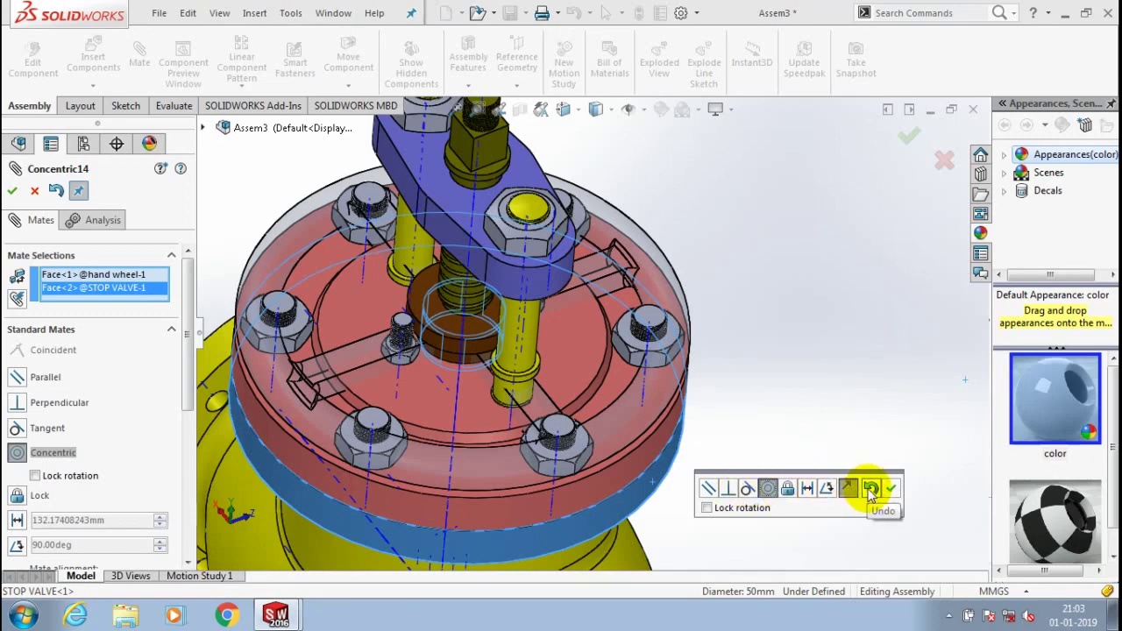
pyautogui.click(849, 490)
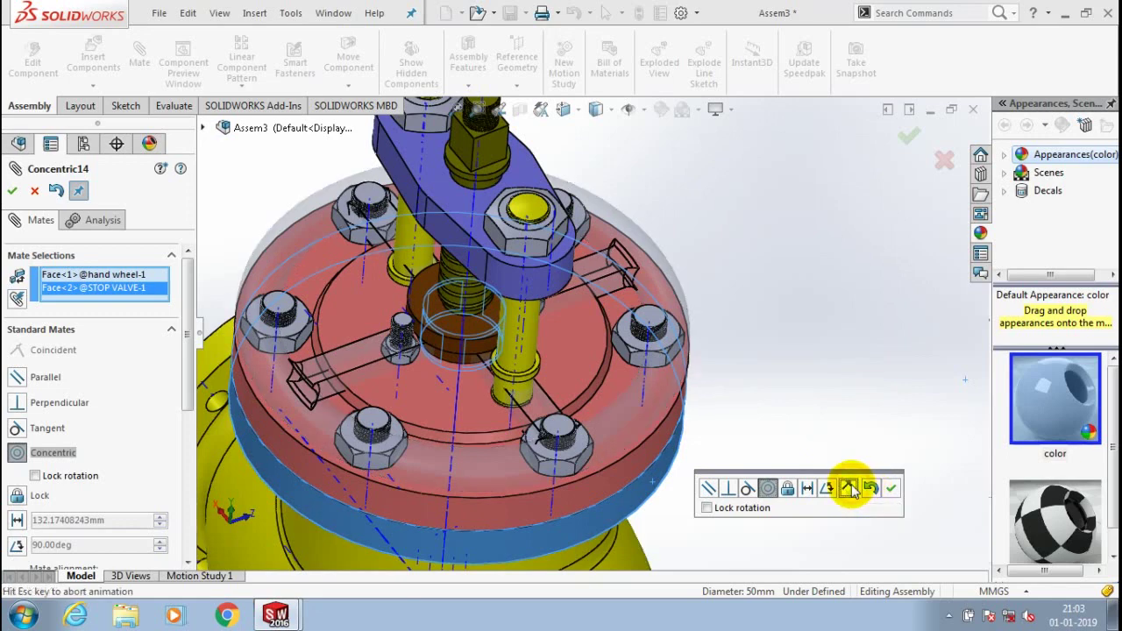
pyautogui.click(750, 473)
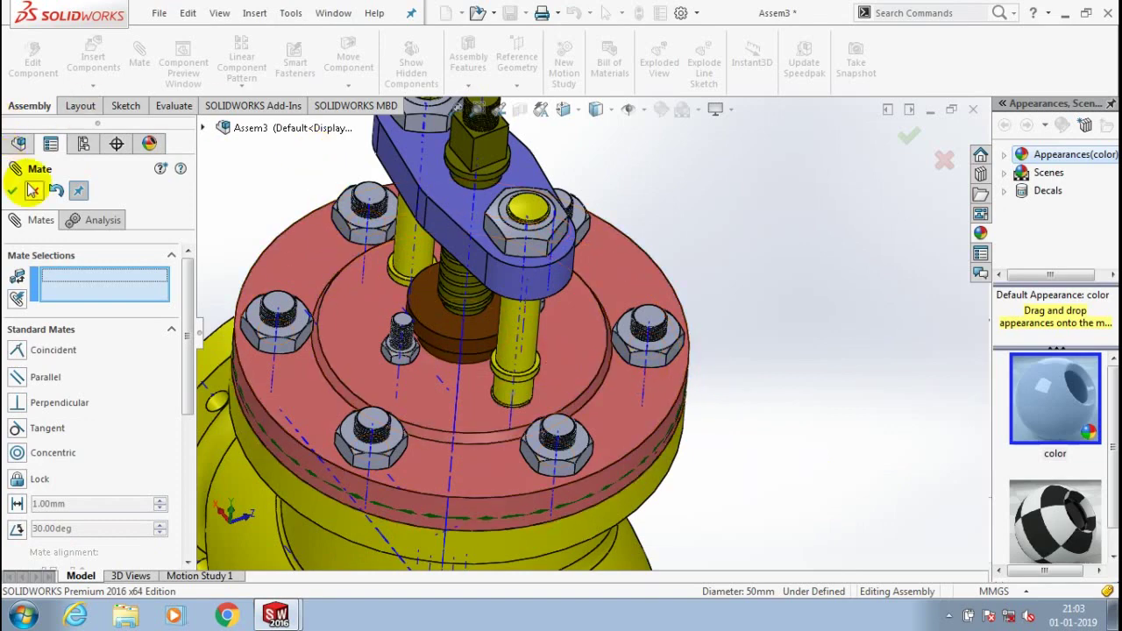
pyautogui.scroll(3, 794, 336)
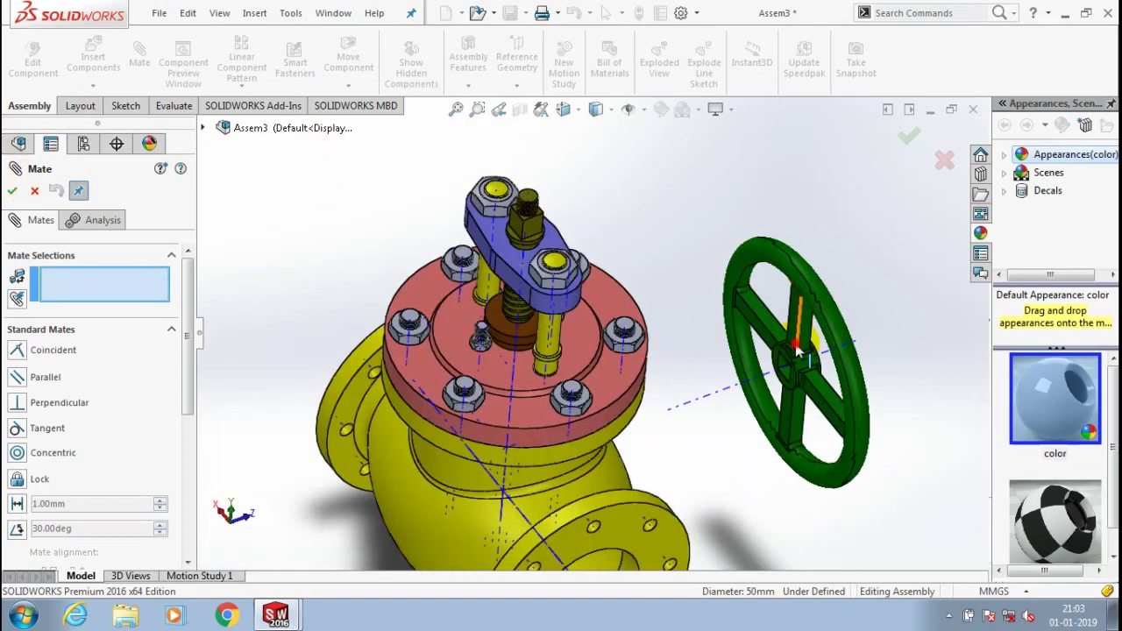
pyautogui.moveTo(799, 343); pyautogui.dragTo(804, 219)
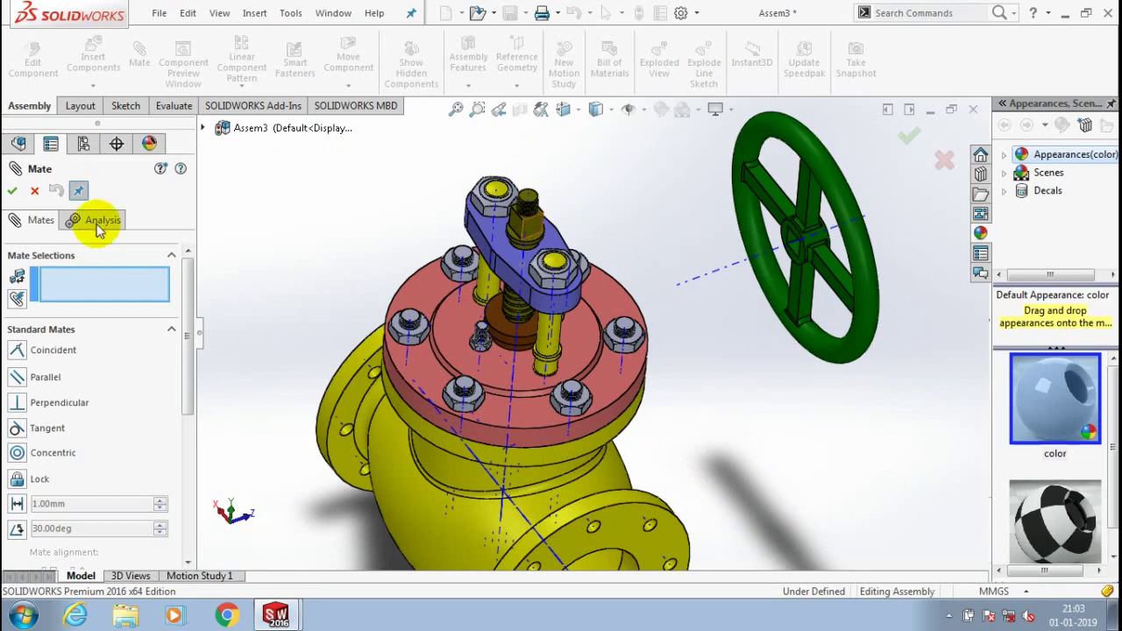
pyautogui.click(33, 189)
# Mate the hand wheel's cylindrical hub face concentric with the outer cylindrical face of the cover
pyautogui.scroll(-2, 681, 251)
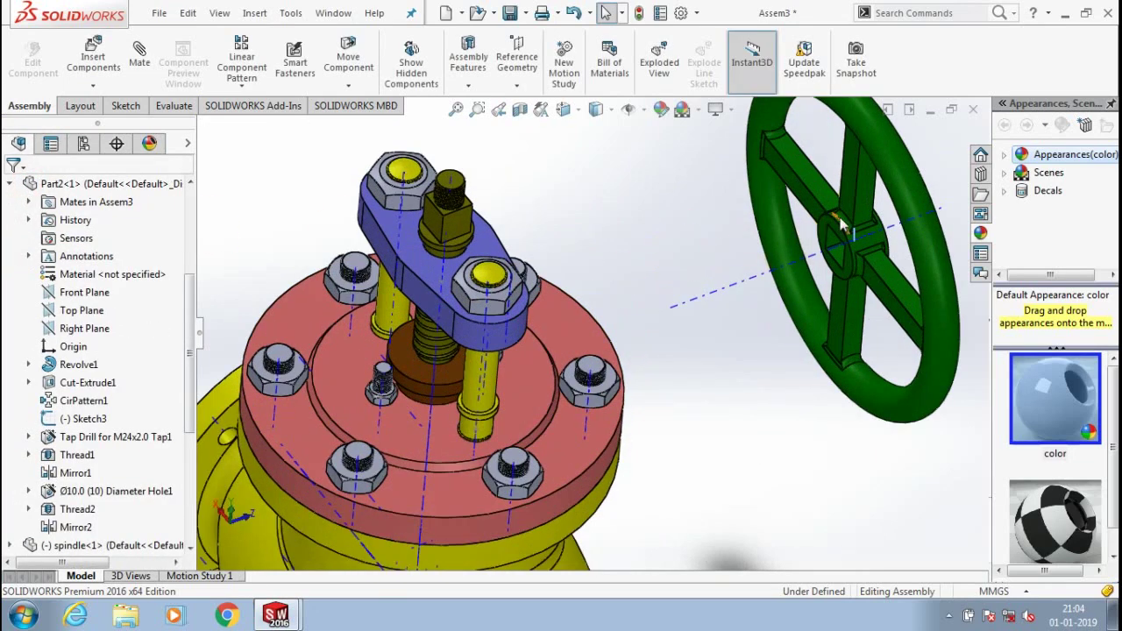
pyautogui.click(149, 64)
pyautogui.scroll(-3, 874, 243)
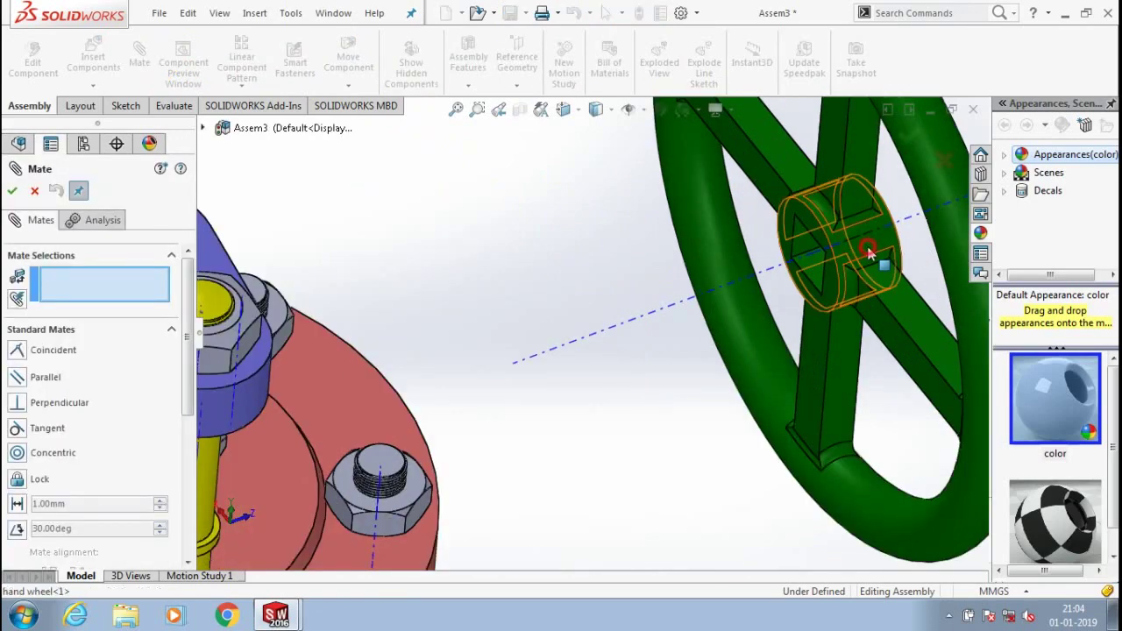
pyautogui.click(867, 252)
pyautogui.scroll(4, 605, 337)
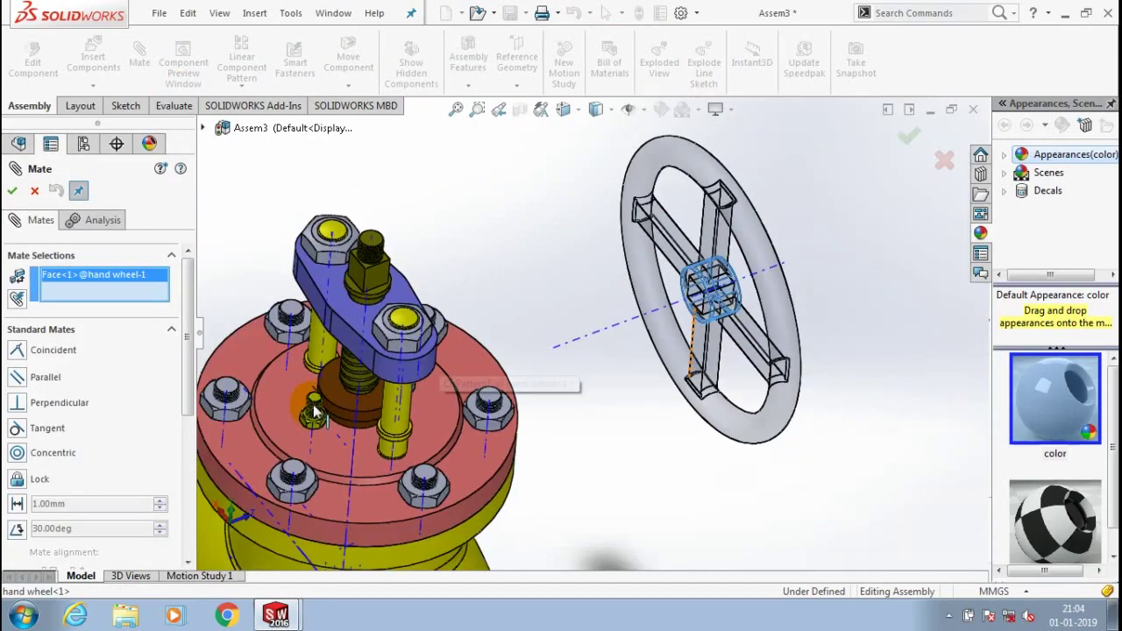
pyautogui.click(399, 469)
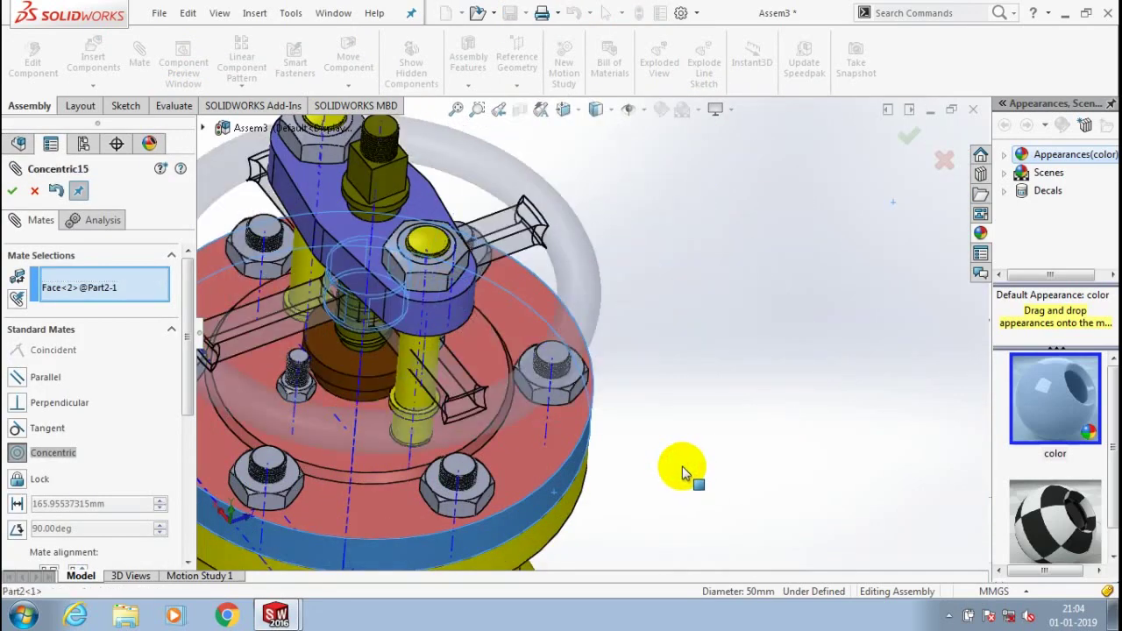
pyautogui.click(888, 494)
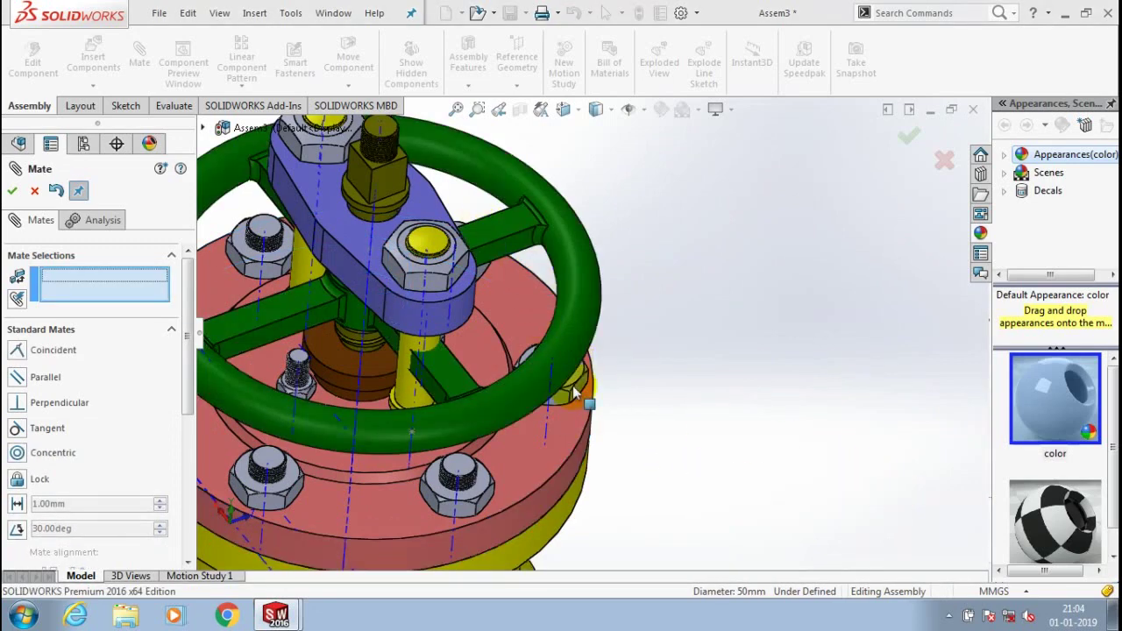
# Slide the hand wheel up along the spindle axis until it sits above the bridge and the spindle's square section
pyautogui.scroll(3, 476, 347)
pyautogui.scroll(3, 466, 400)
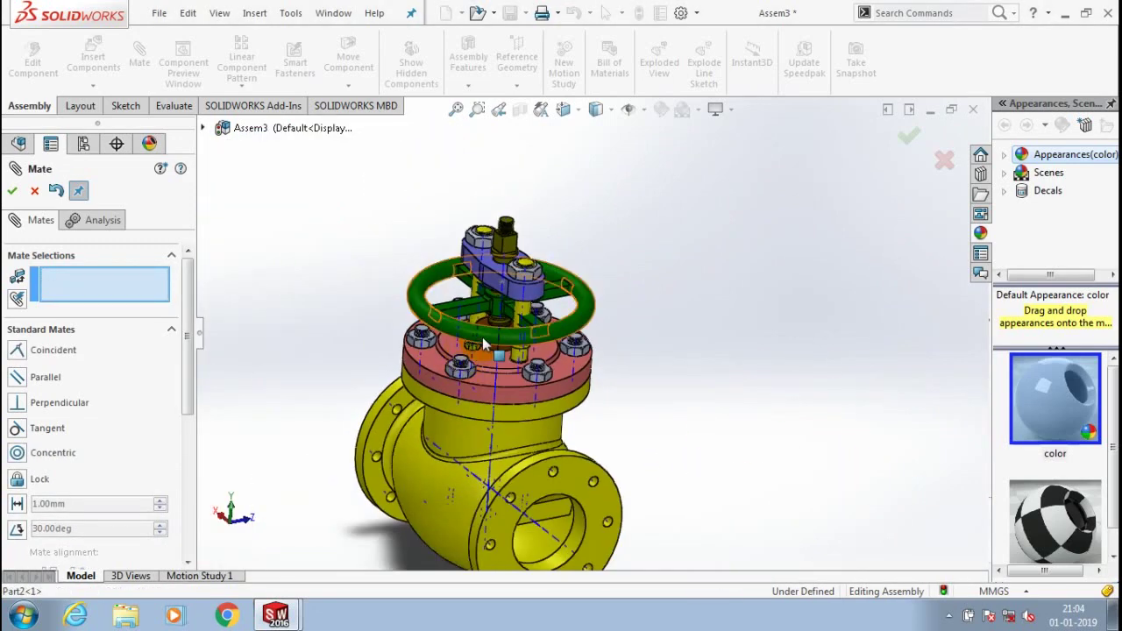
pyautogui.moveTo(474, 252); pyautogui.dragTo(478, 205)
# Add a coincident mate between an inner face of the hand wheel's square hole and a flat of the spindle's square section
pyautogui.scroll(-6, 535, 211)
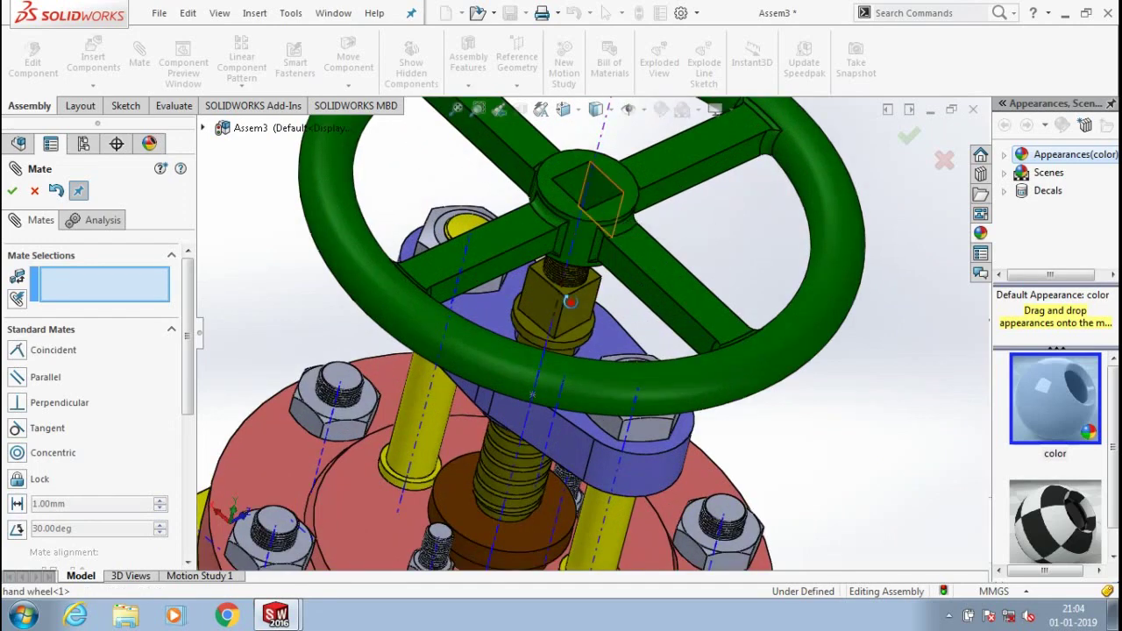
pyautogui.click(602, 202)
pyautogui.moveTo(570, 301); pyautogui.dragTo(518, 321, button='middle')
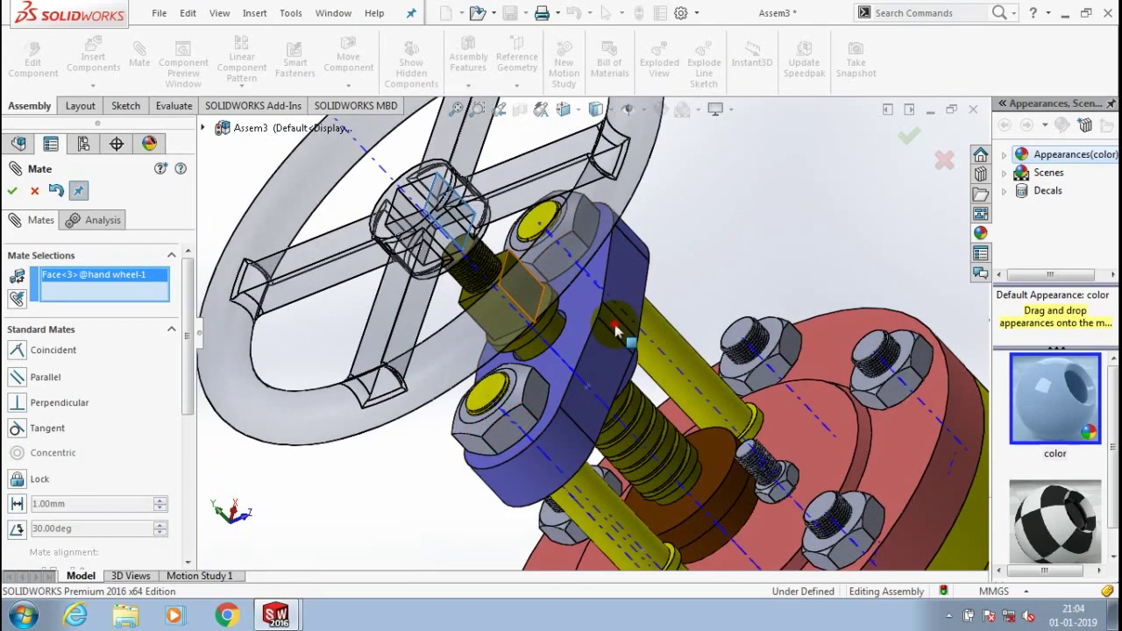
pyautogui.click(532, 293)
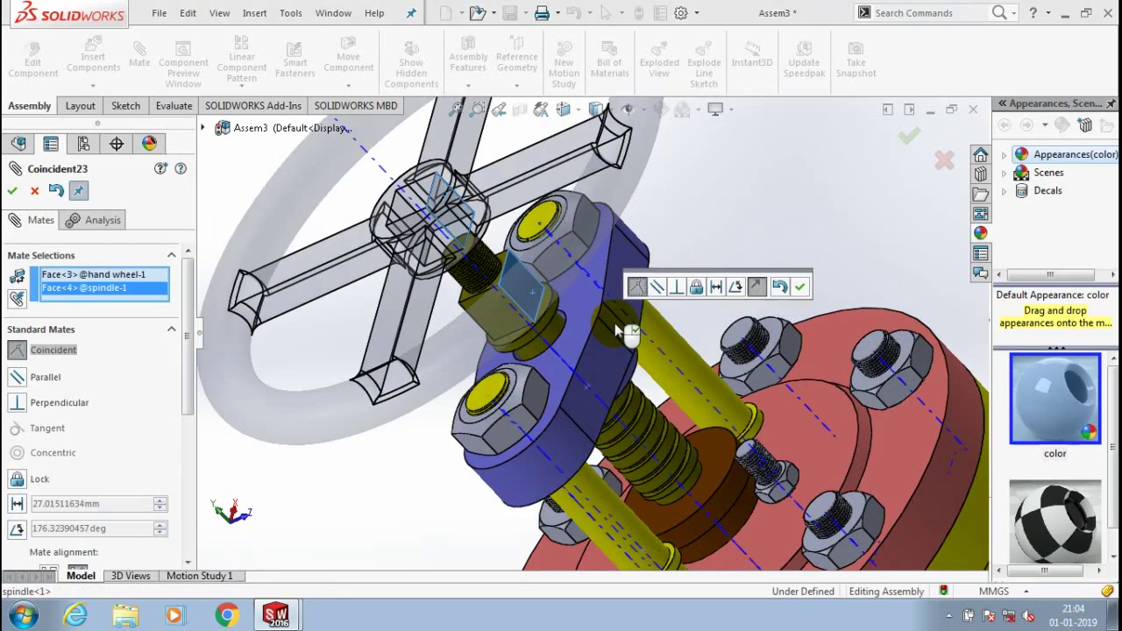
pyautogui.click(805, 290)
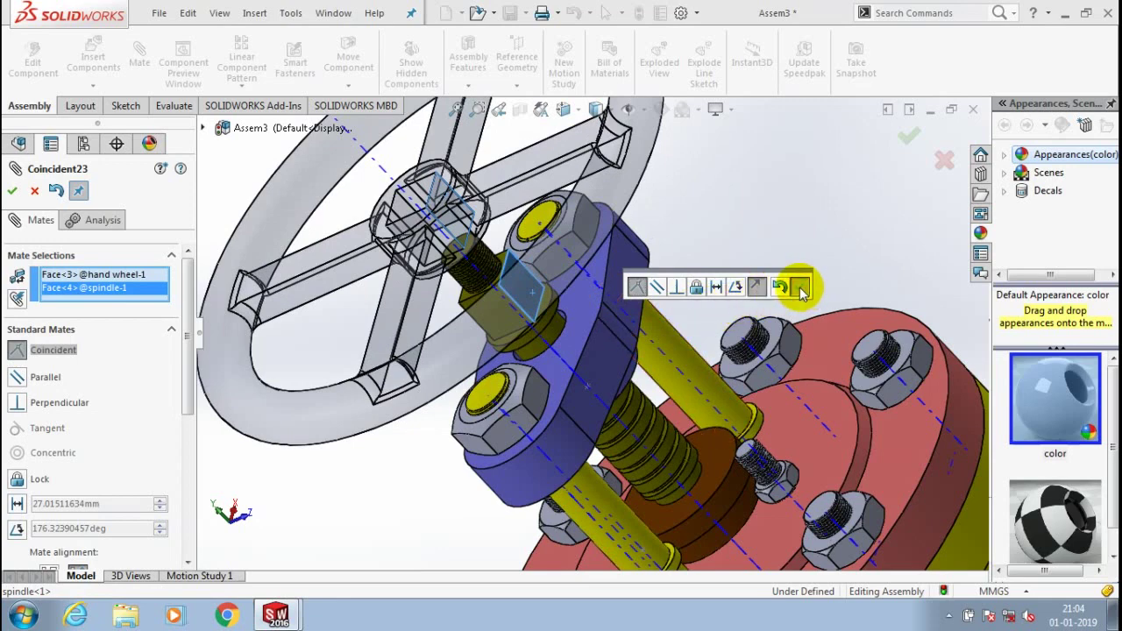
pyautogui.click(800, 288)
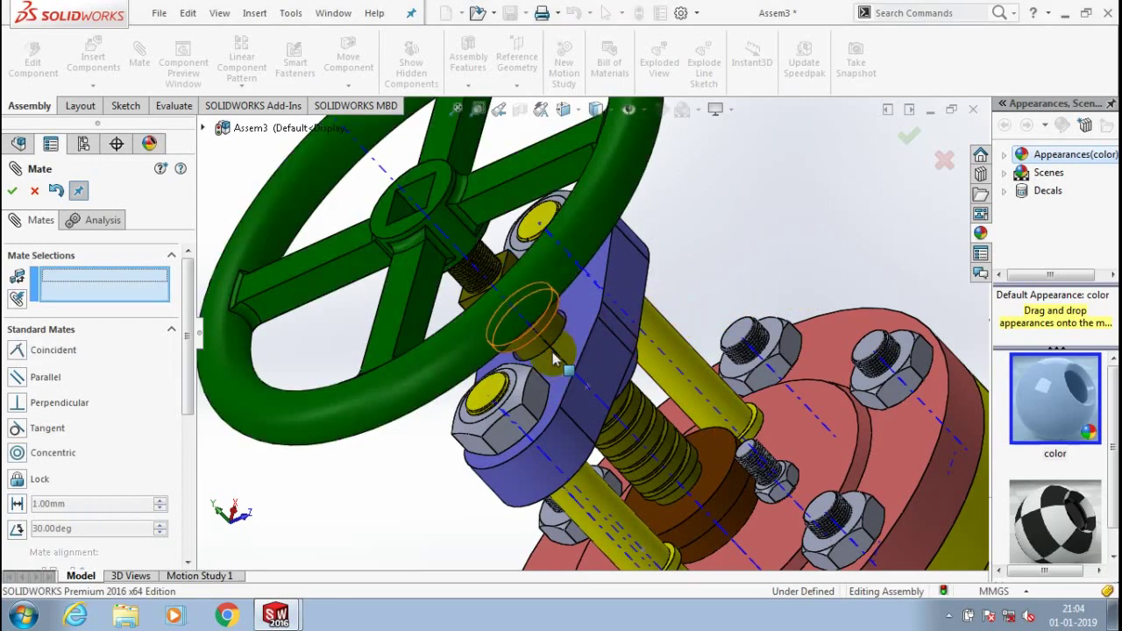
# Seat the hand wheel with a coincident mate between its hub's underside and the spindle's collar face below the square section
pyautogui.moveTo(554, 358); pyautogui.dragTo(501, 321, button='middle')
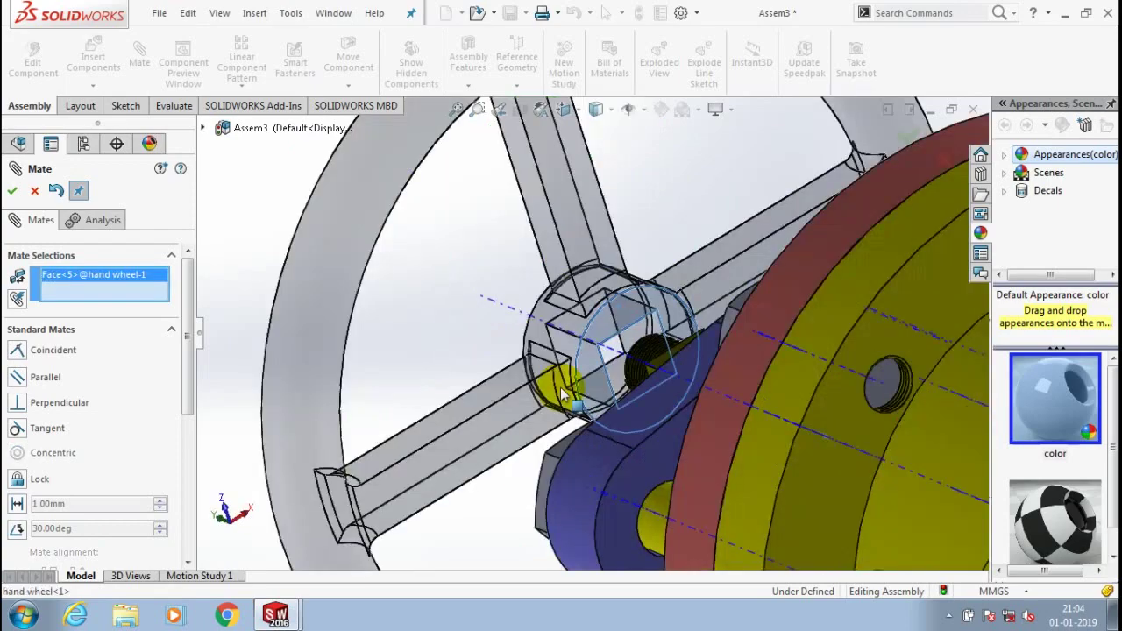
pyautogui.scroll(3, 562, 389)
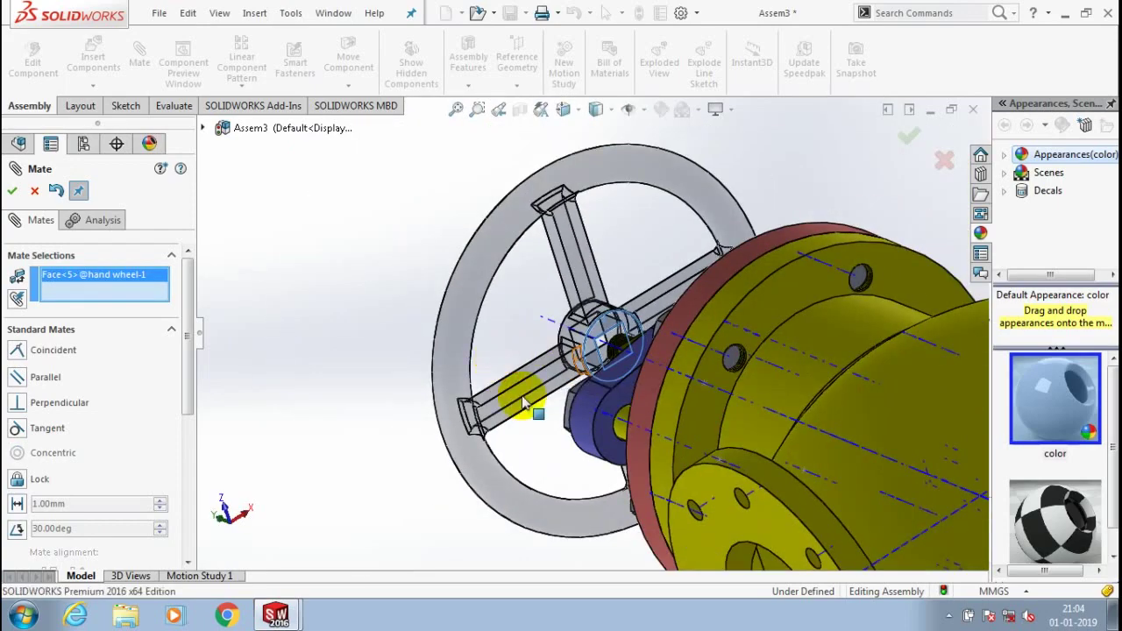
pyautogui.scroll(-8, 579, 351)
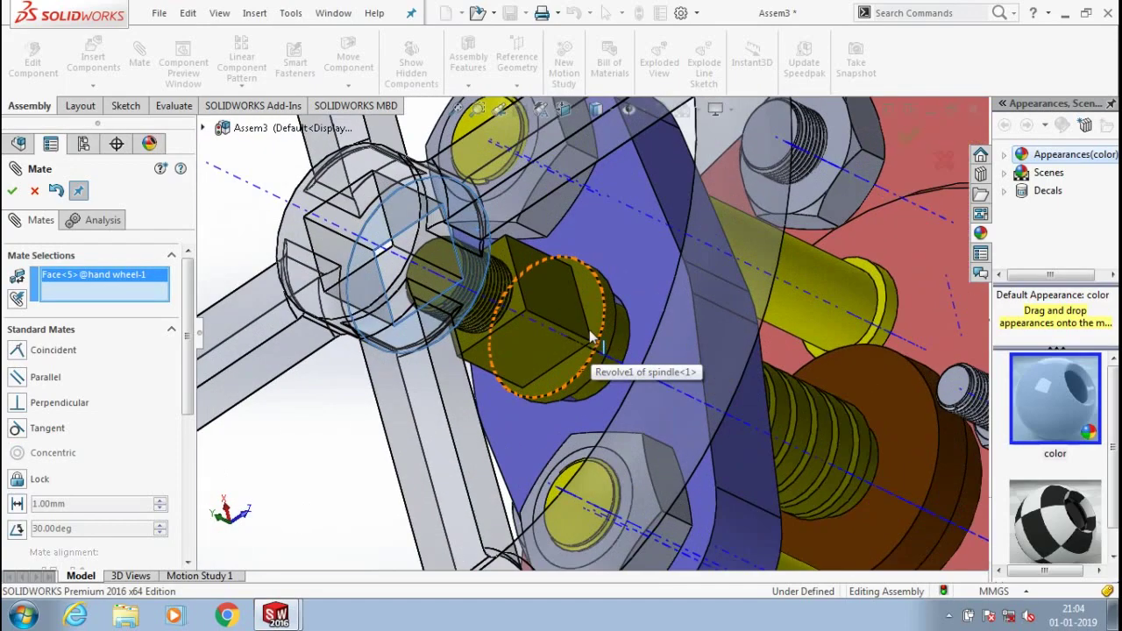
pyautogui.click(595, 318)
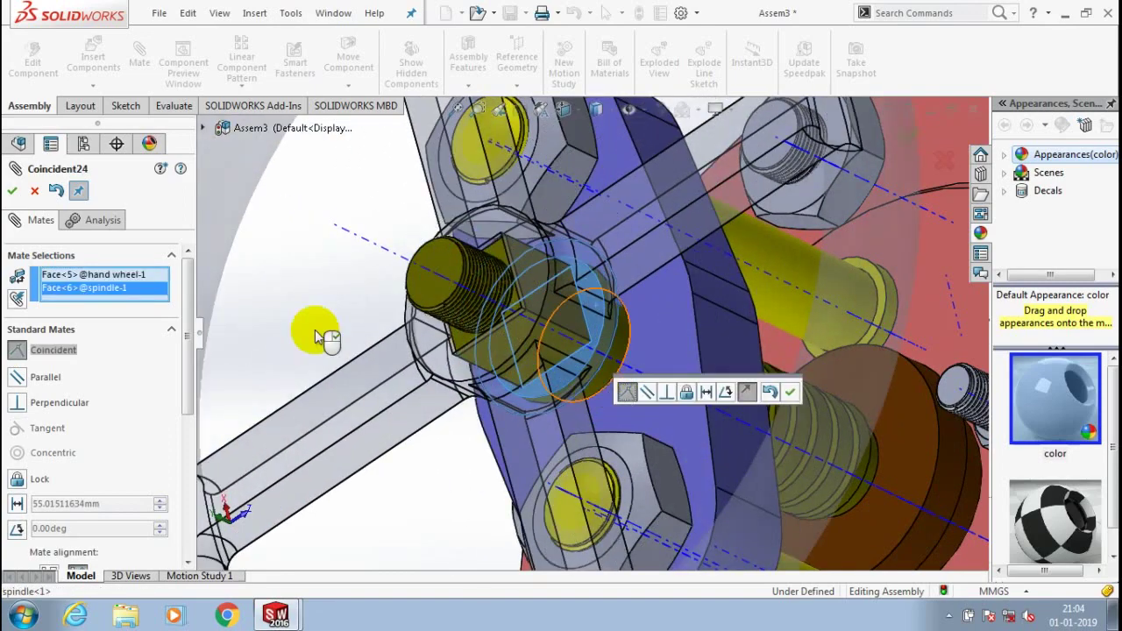
pyautogui.click(790, 392)
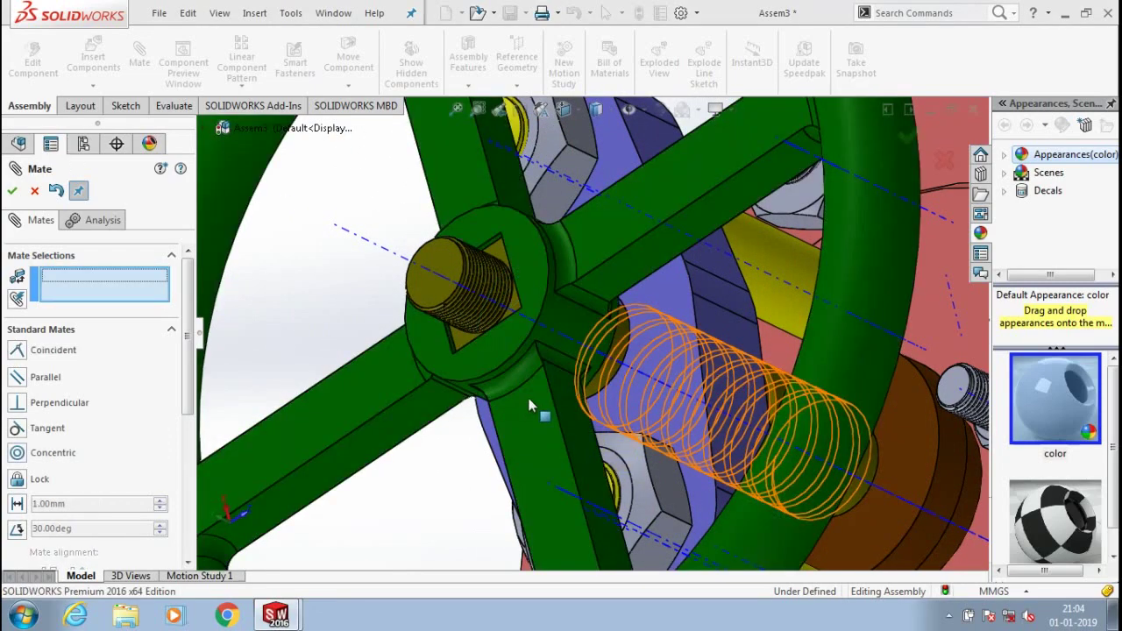
# Hide the temporary axes so the whole valve assembly shows without axis lines
pyautogui.scroll(5, 522, 300)
pyautogui.scroll(2, 531, 324)
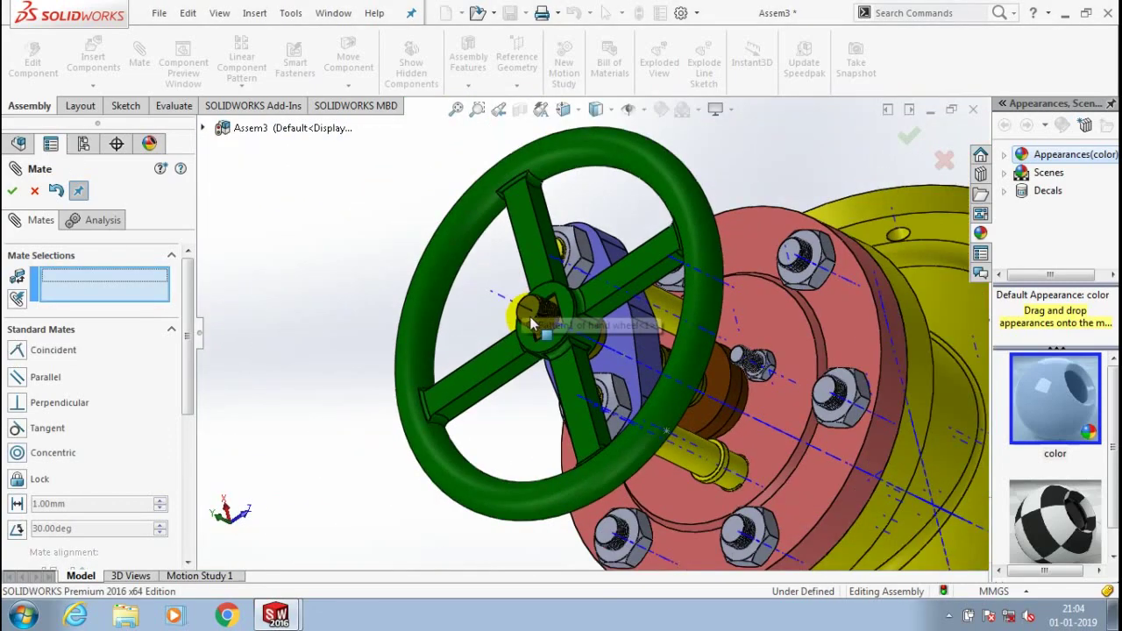
pyautogui.scroll(7, 530, 319)
pyautogui.moveTo(530, 323); pyautogui.dragTo(731, 503, button='middle')
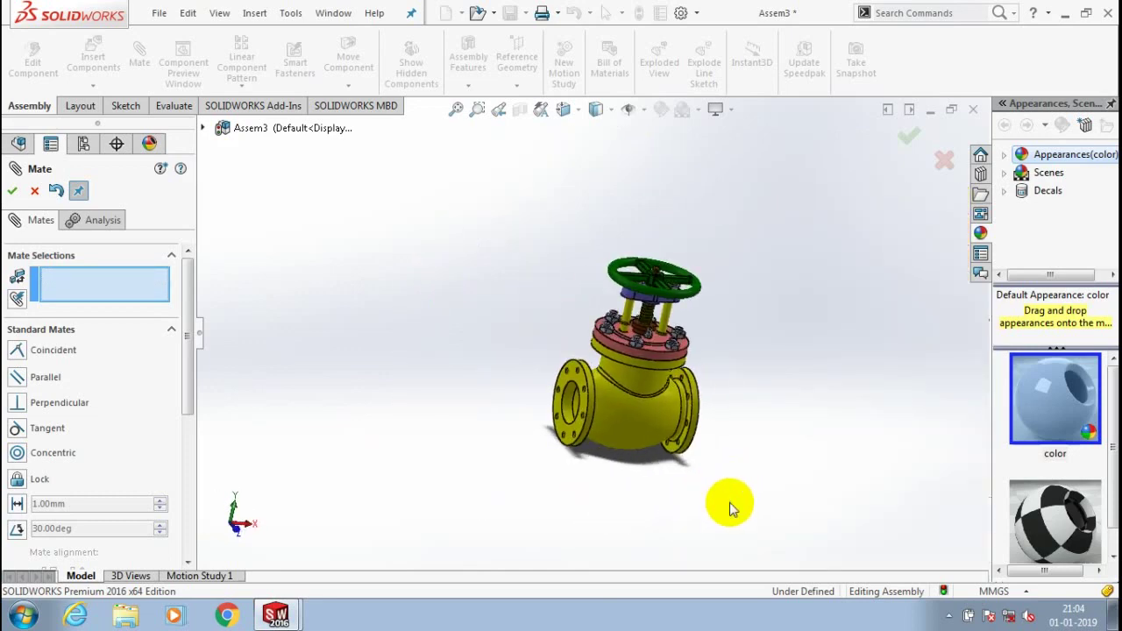
pyautogui.scroll(-3, 671, 333)
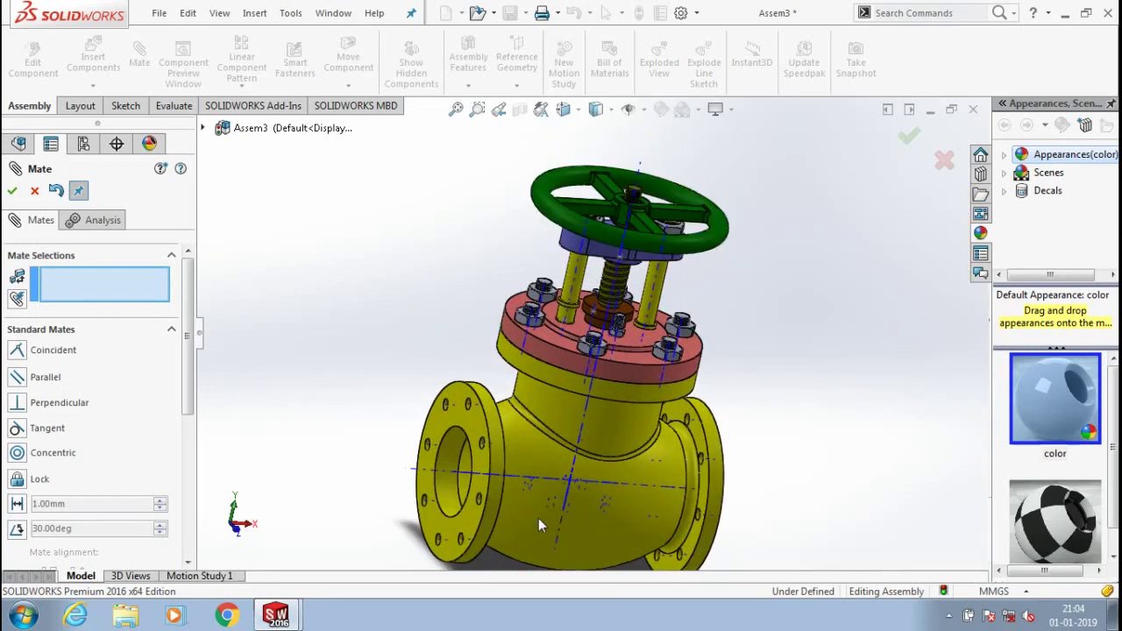
pyautogui.click(643, 108)
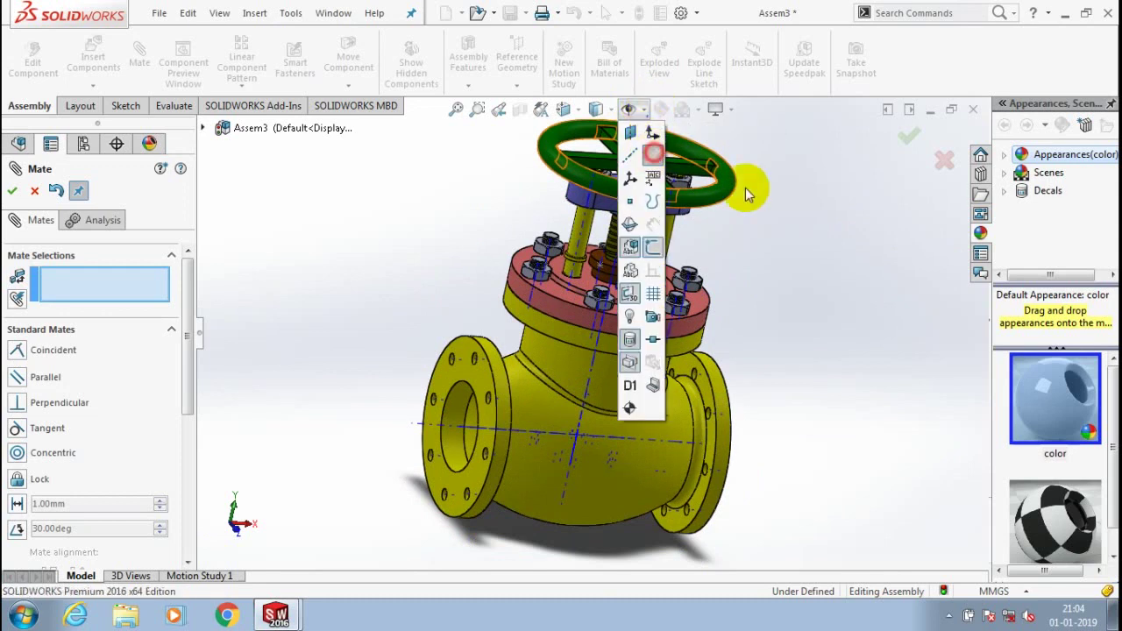
pyautogui.click(728, 228)
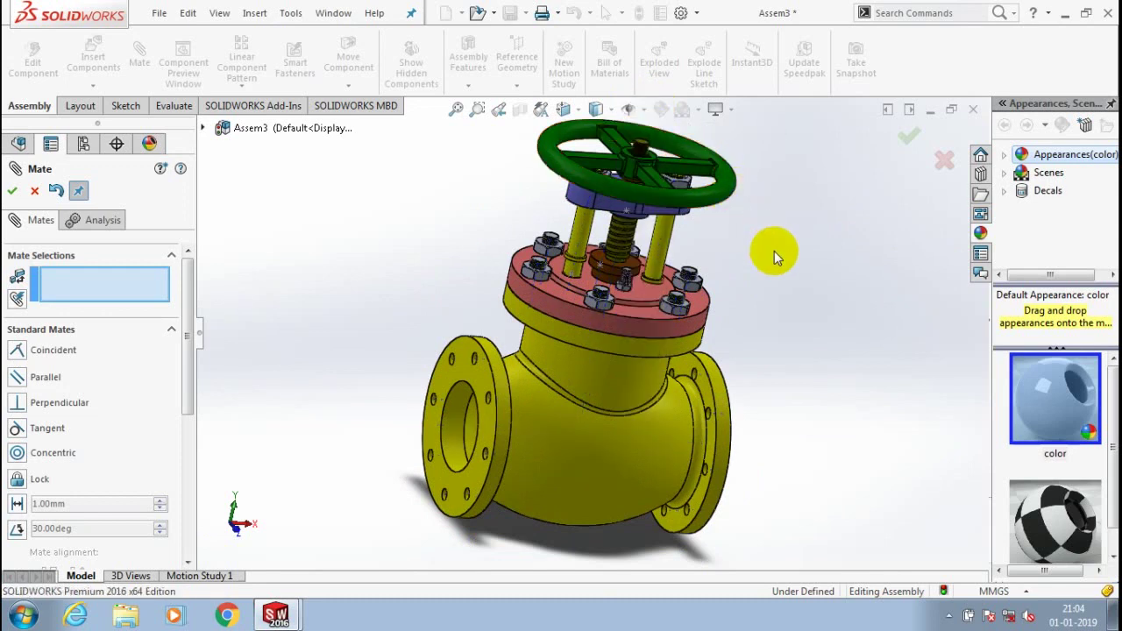
pyautogui.scroll(2, 649, 282)
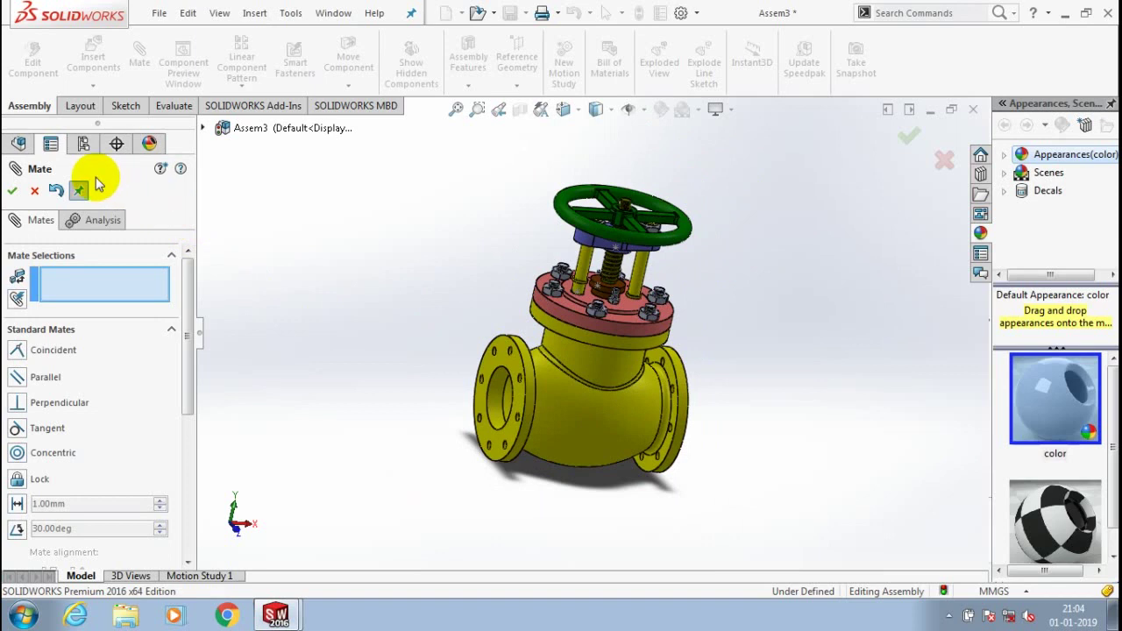
# Finish mating and turn the hand wheel about the spindle axis to check its motion
pyautogui.click(34, 190)
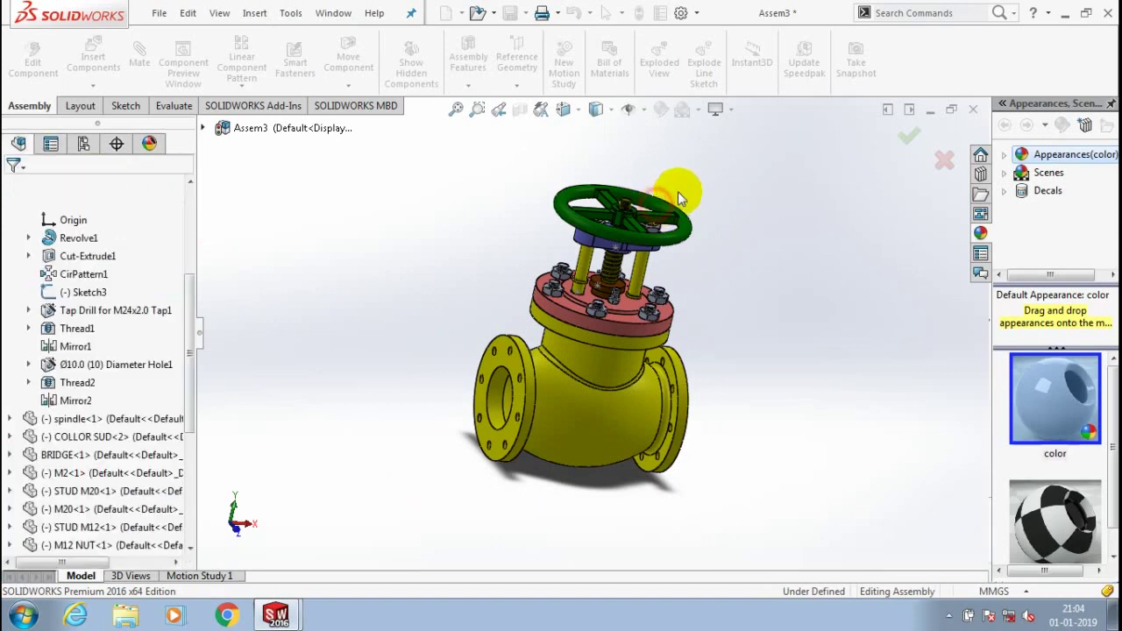
pyautogui.click(668, 238)
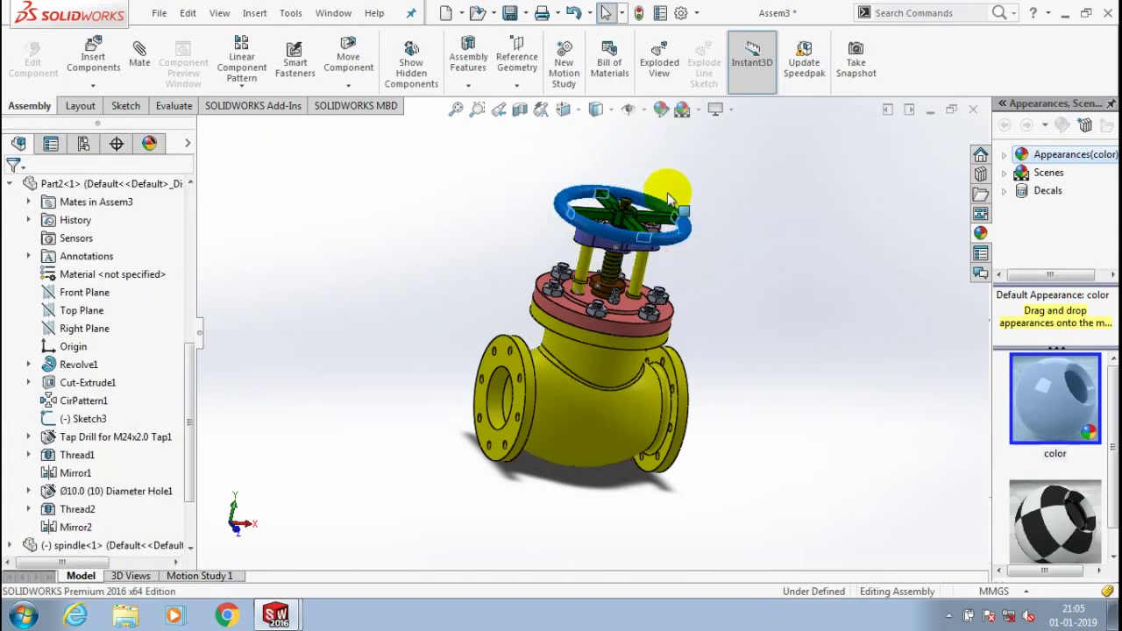
pyautogui.moveTo(668, 198); pyautogui.dragTo(731, 321)
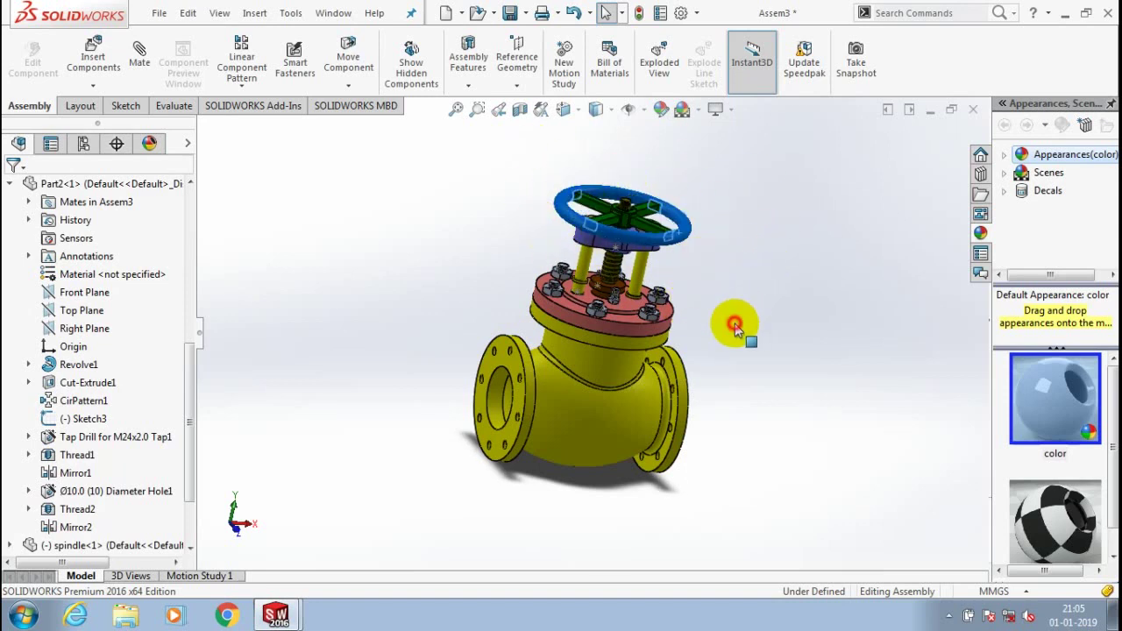
# Section the valve assembly along the Front Plane and examine how the internal parts fit together
pyautogui.click(735, 322)
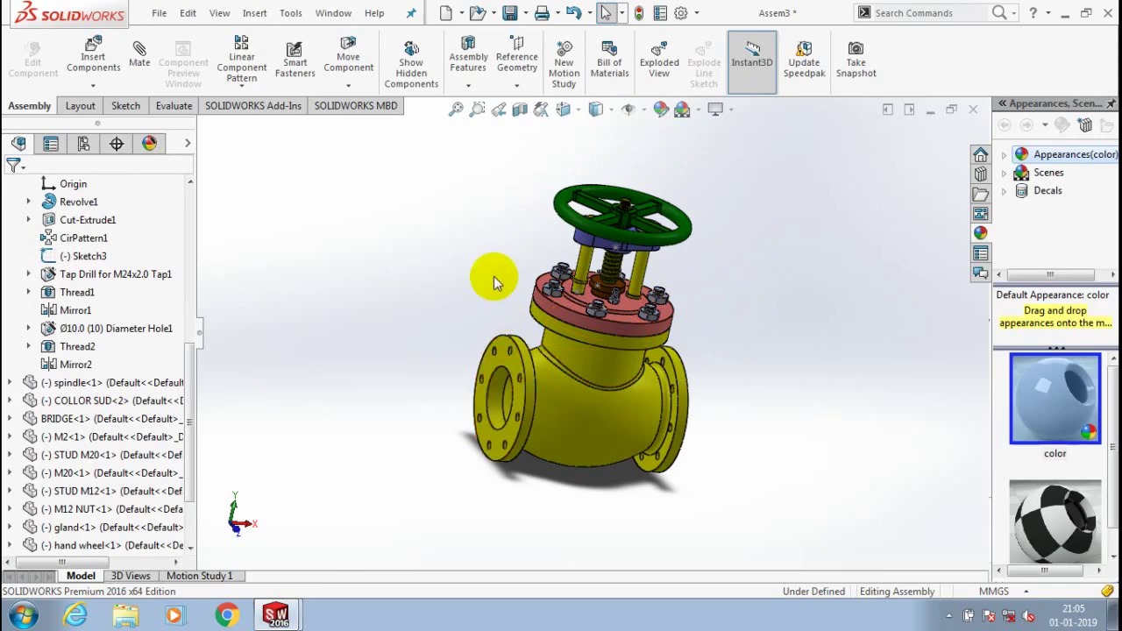
pyautogui.click(519, 109)
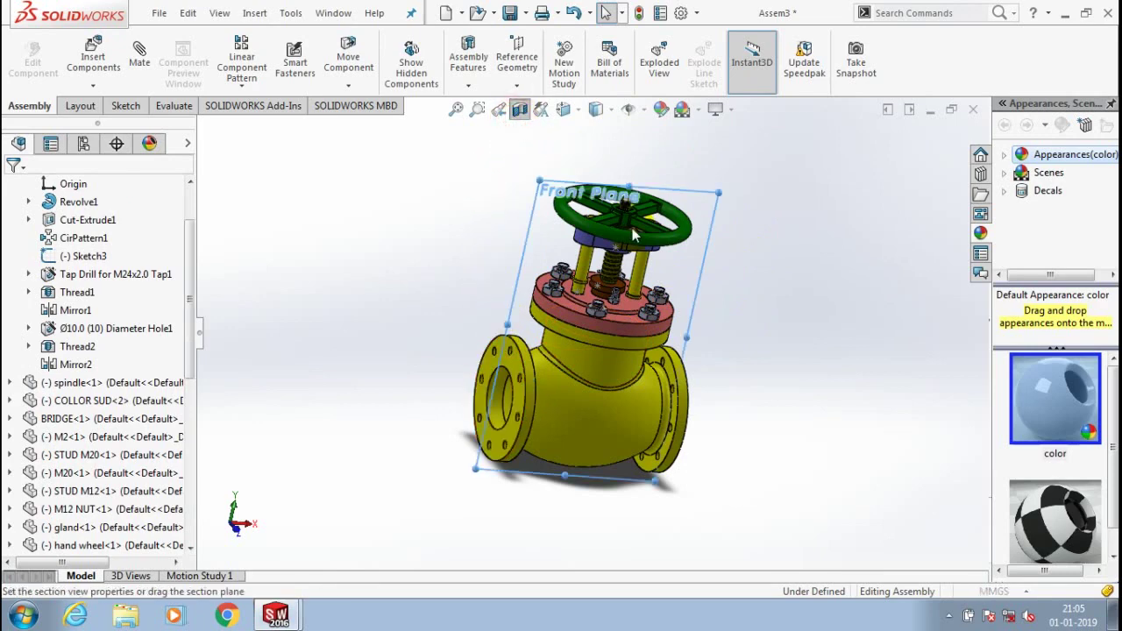
pyautogui.scroll(-5, 583, 197)
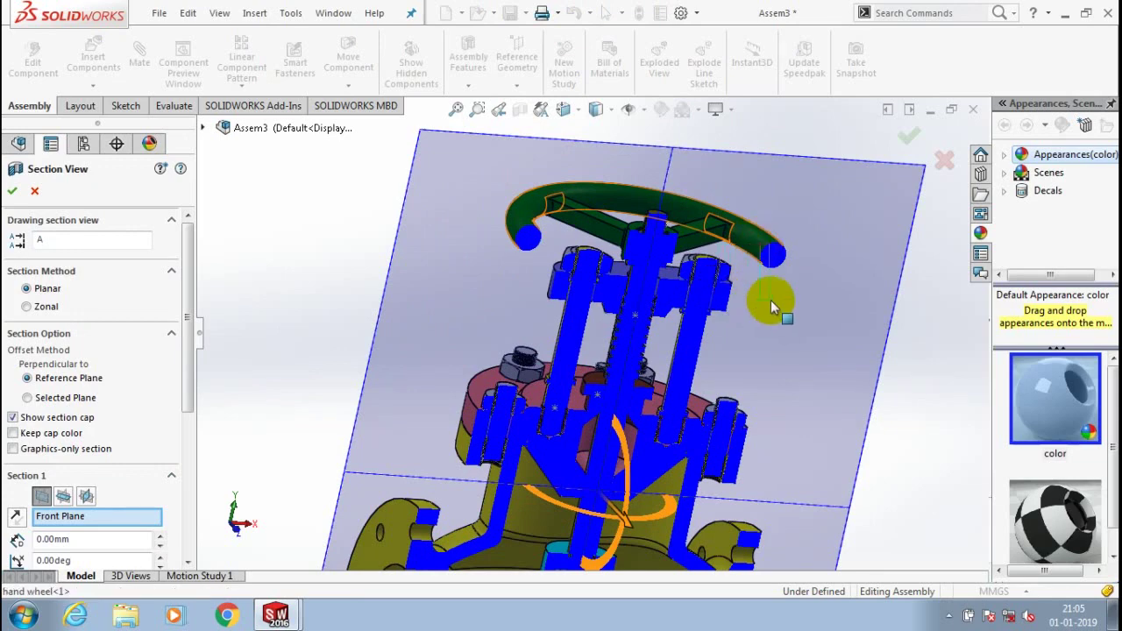
pyautogui.scroll(2, 769, 299)
pyautogui.scroll(1, 766, 295)
pyautogui.moveTo(676, 361); pyautogui.dragTo(640, 358, button='middle')
pyautogui.scroll(2, 658, 383)
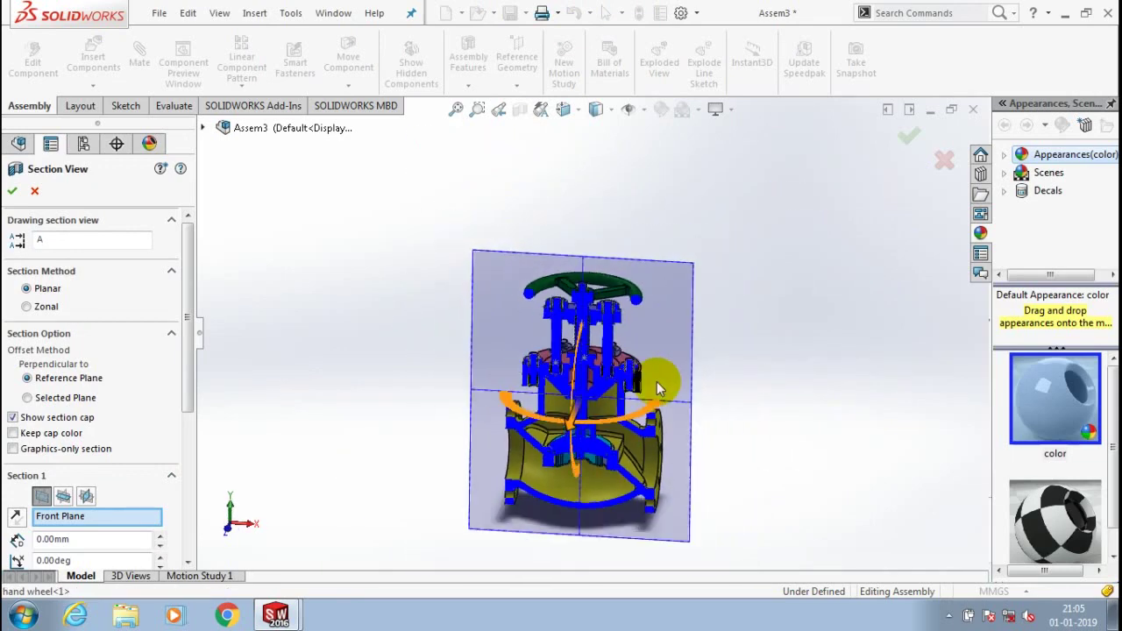
pyautogui.scroll(-1, 630, 493)
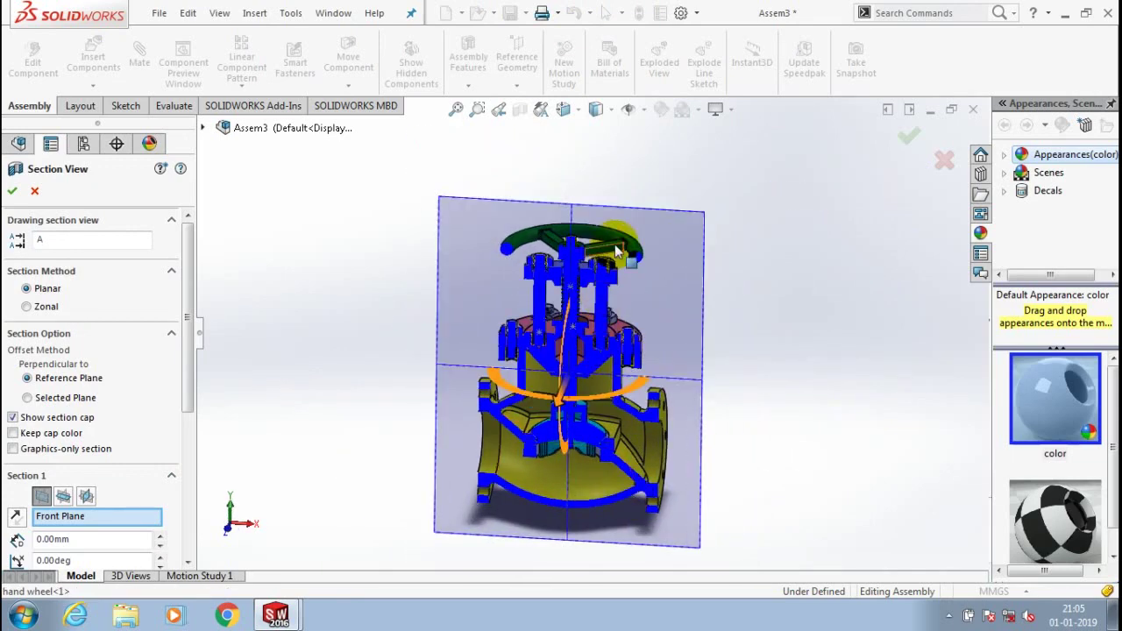
pyautogui.moveTo(616, 252); pyautogui.dragTo(646, 253)
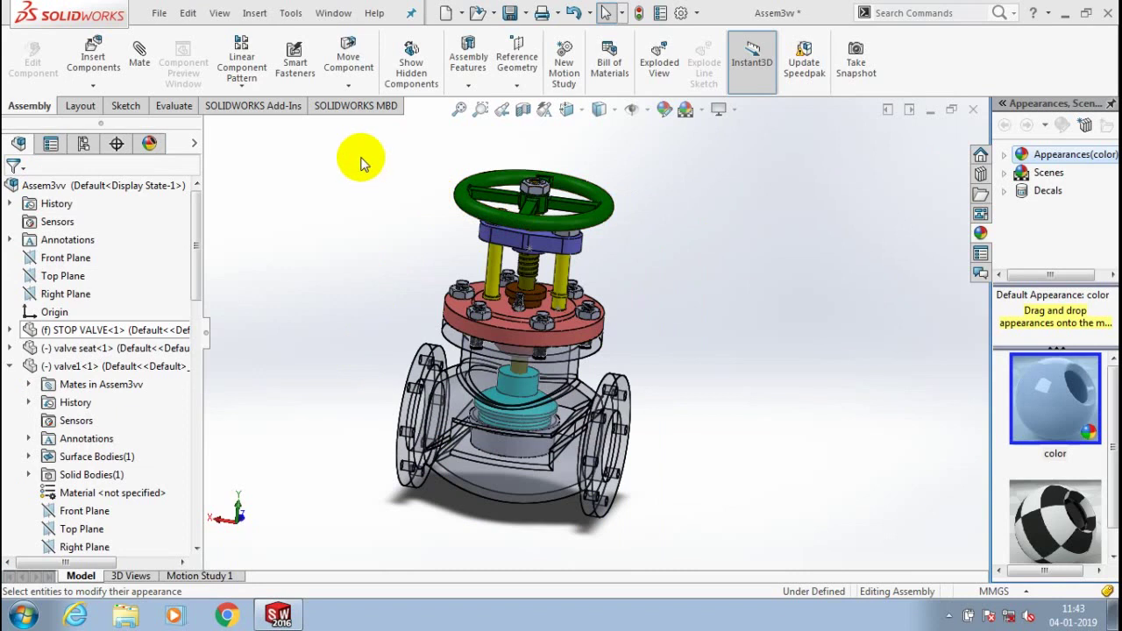
# Turn the hand wheel with Rotate Component using free drag so the spindle and valve rise off the seat
pyautogui.click(333, 93)
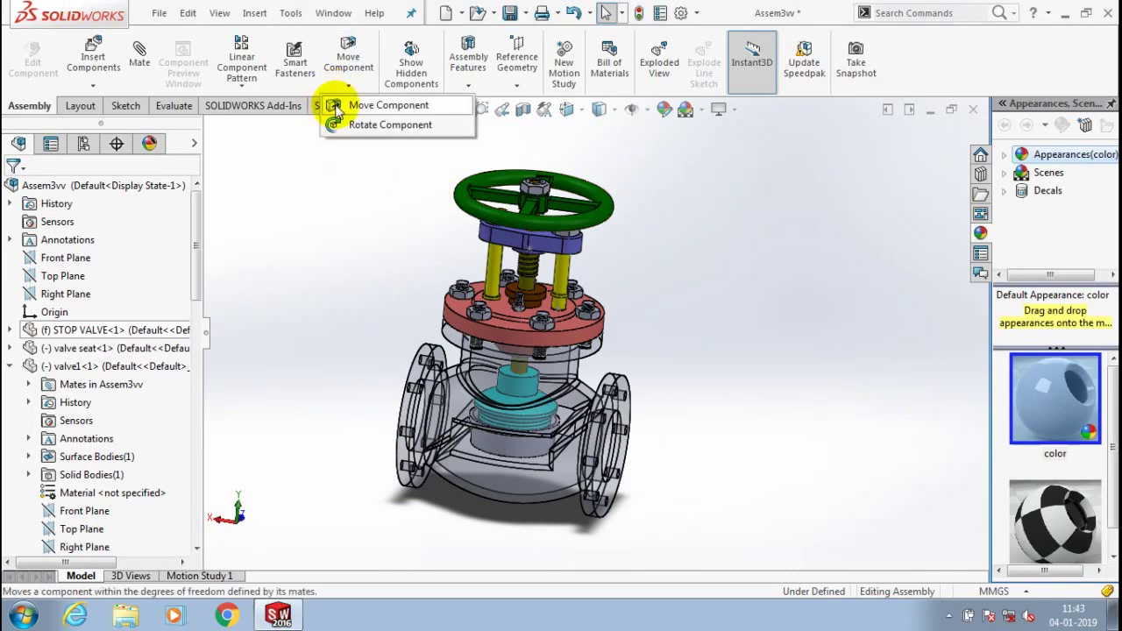
pyautogui.click(399, 127)
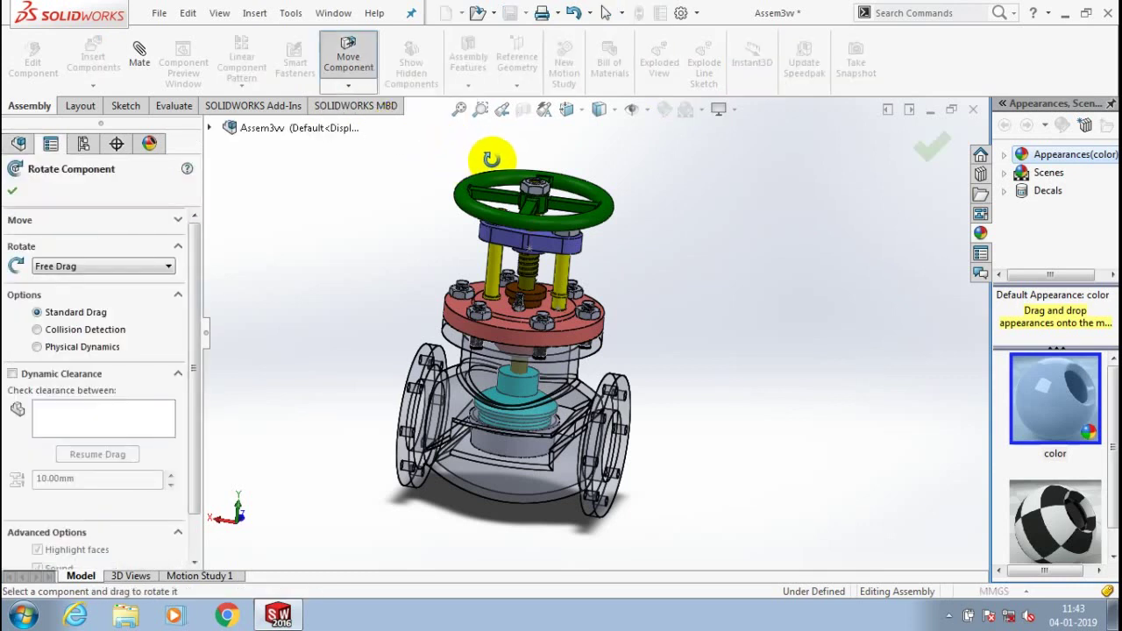
pyautogui.moveTo(595, 204); pyautogui.dragTo(442, 153)
pyautogui.moveTo(541, 199); pyautogui.dragTo(402, 195)
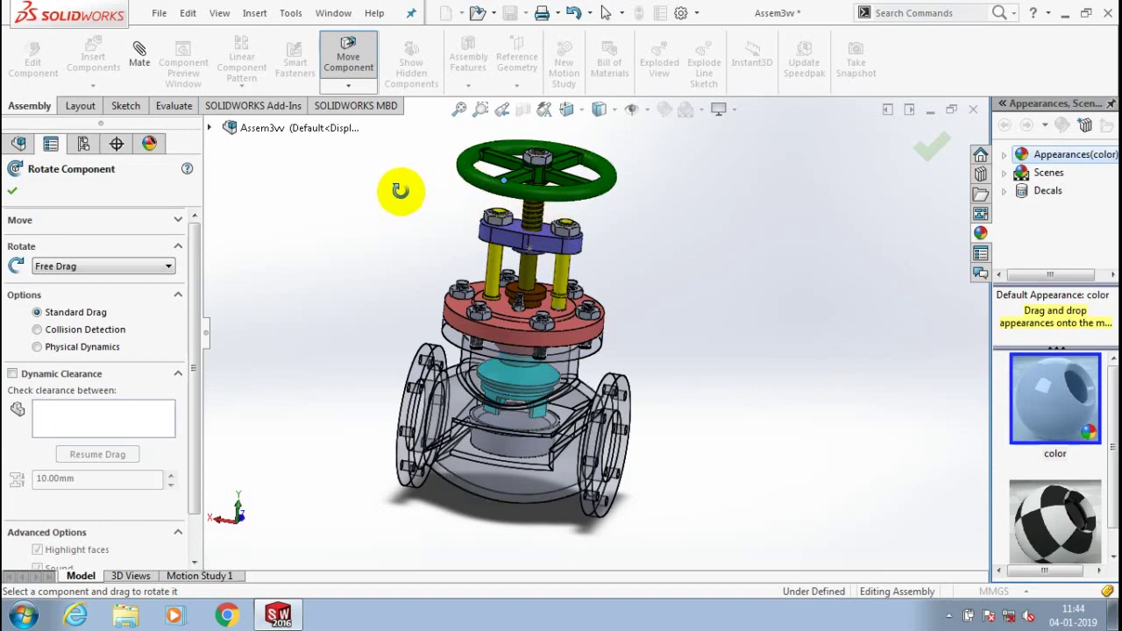
pyautogui.click(12, 193)
# Turn the hand wheel the opposite way with Rotate Component to lower the spindle and valve towards the seat
pyautogui.scroll(-2, 519, 343)
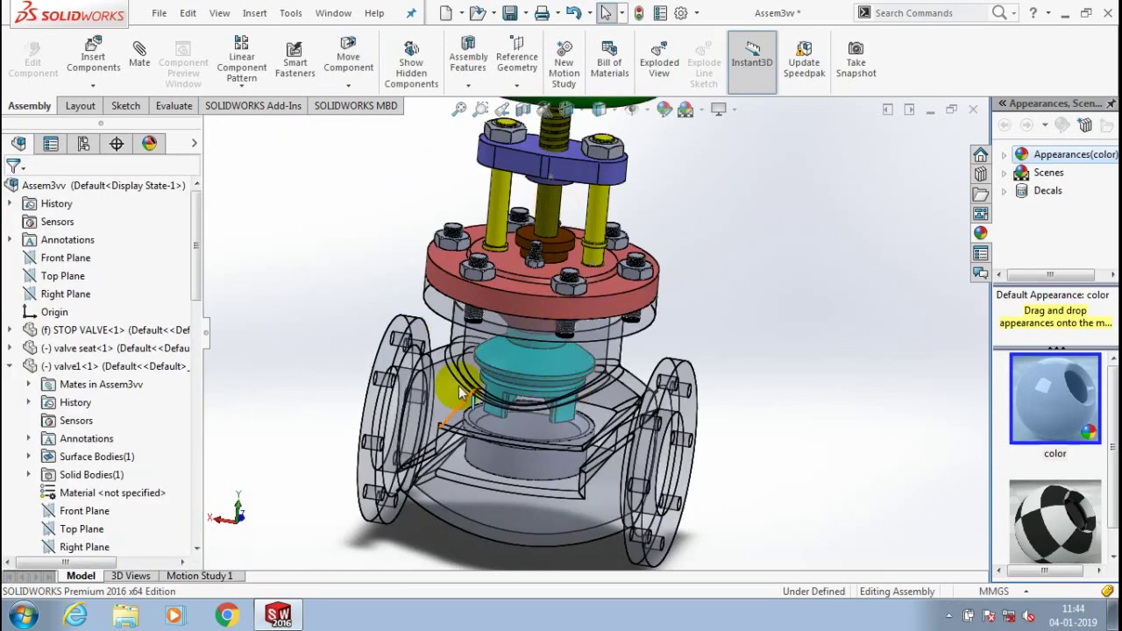
pyautogui.scroll(3, 458, 383)
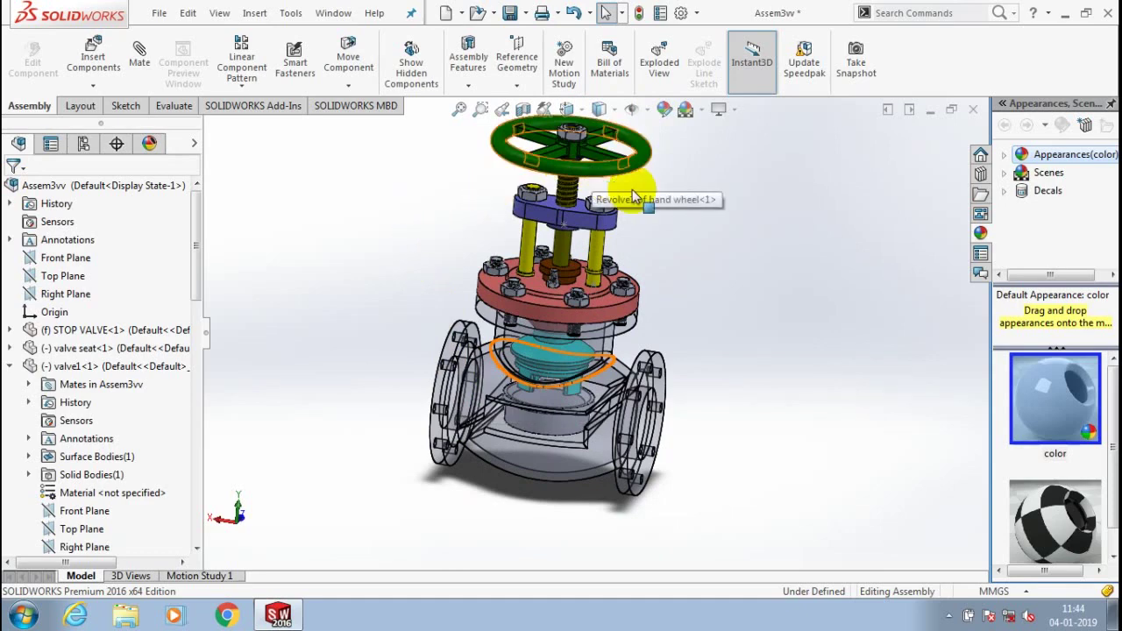
pyautogui.click(685, 204)
pyautogui.scroll(1, 686, 202)
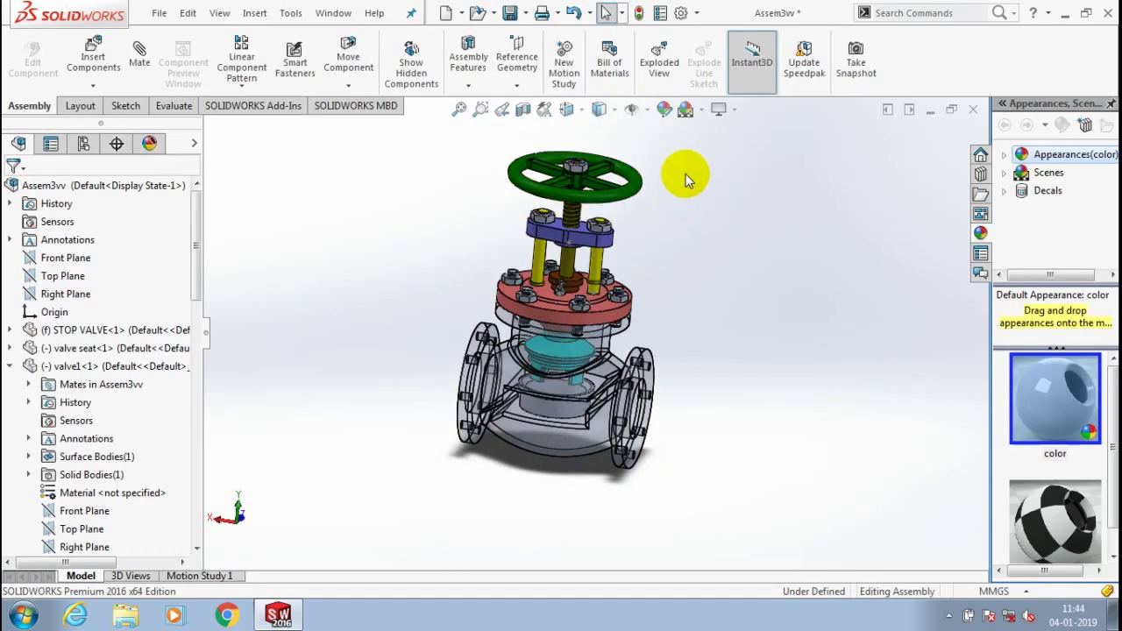
pyautogui.click(349, 85)
pyautogui.click(364, 125)
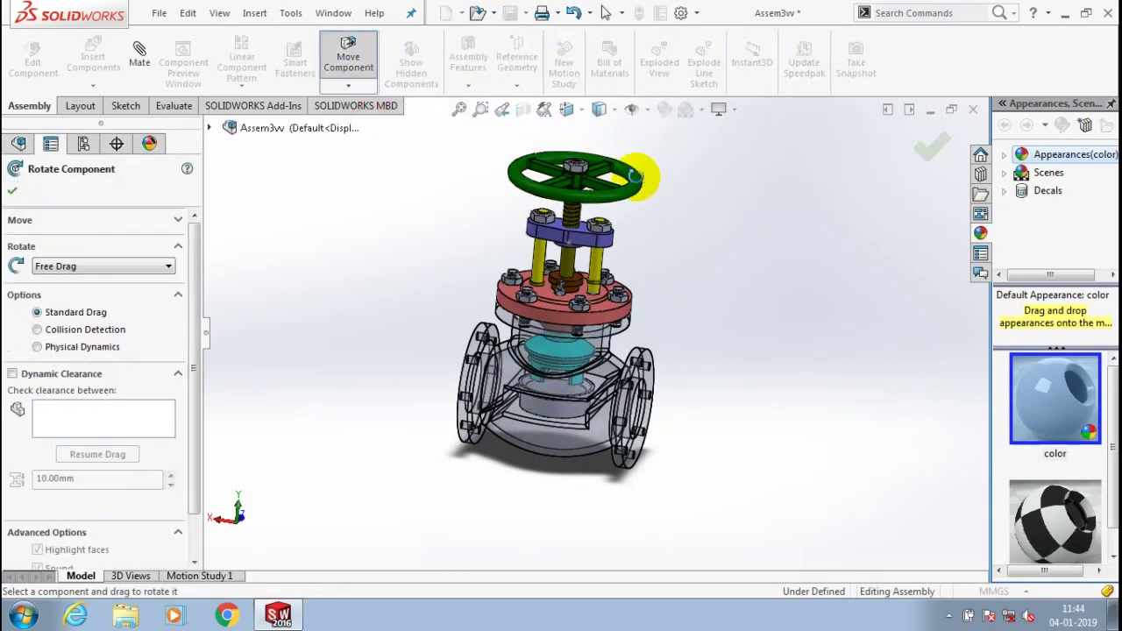
pyautogui.moveTo(626, 184); pyautogui.dragTo(638, 157)
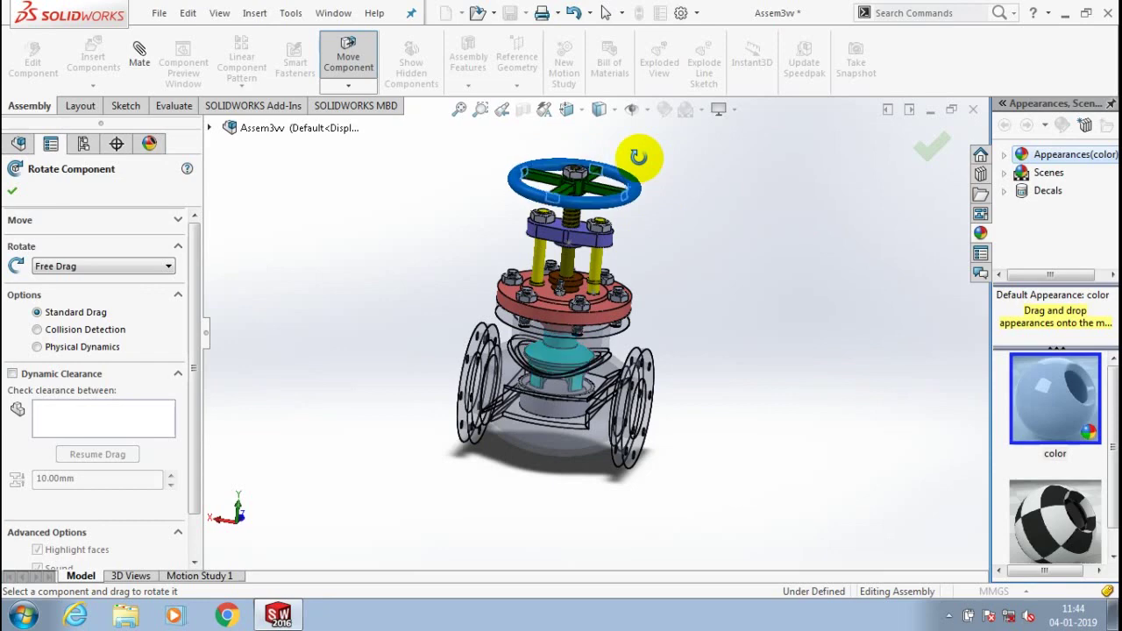
pyautogui.scroll(-1, 702, 262)
pyautogui.scroll(-1, 701, 262)
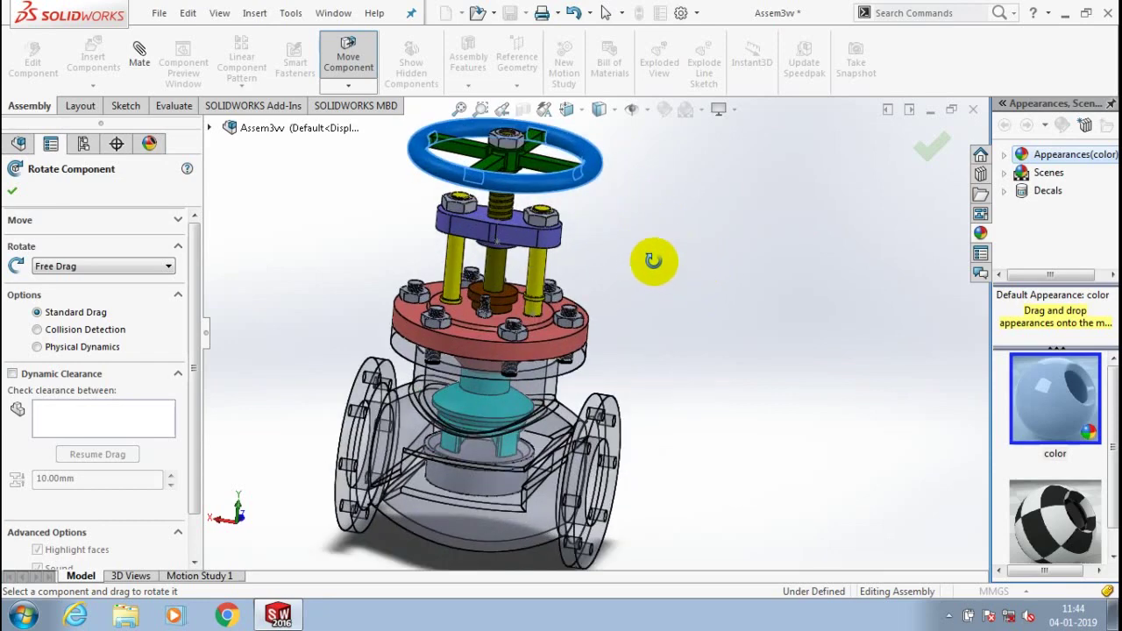
pyautogui.scroll(1, 651, 263)
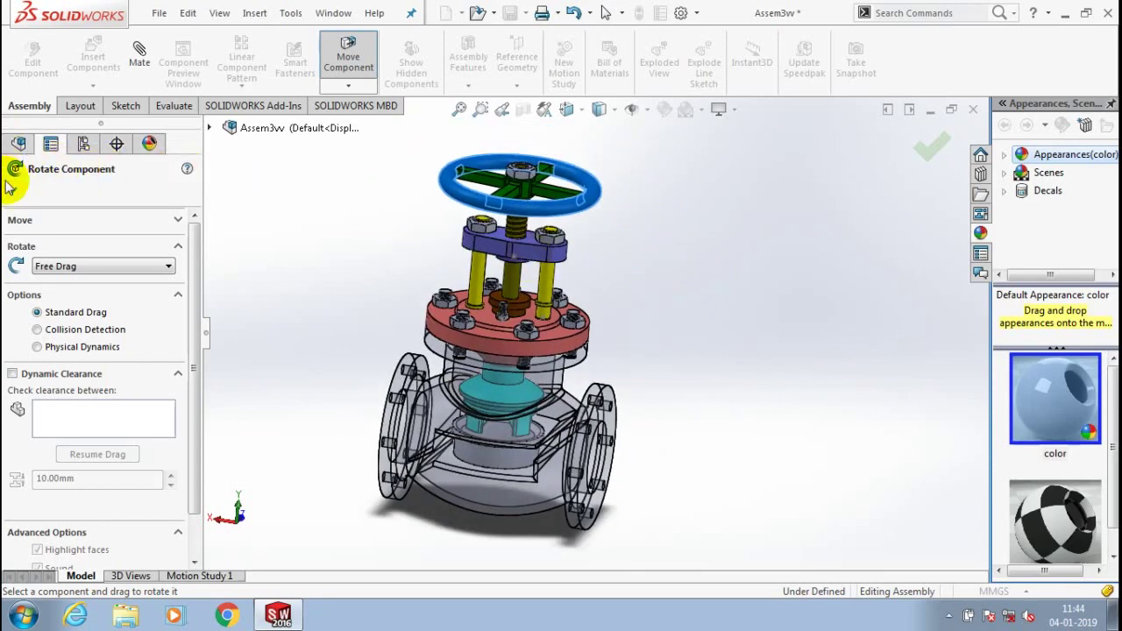